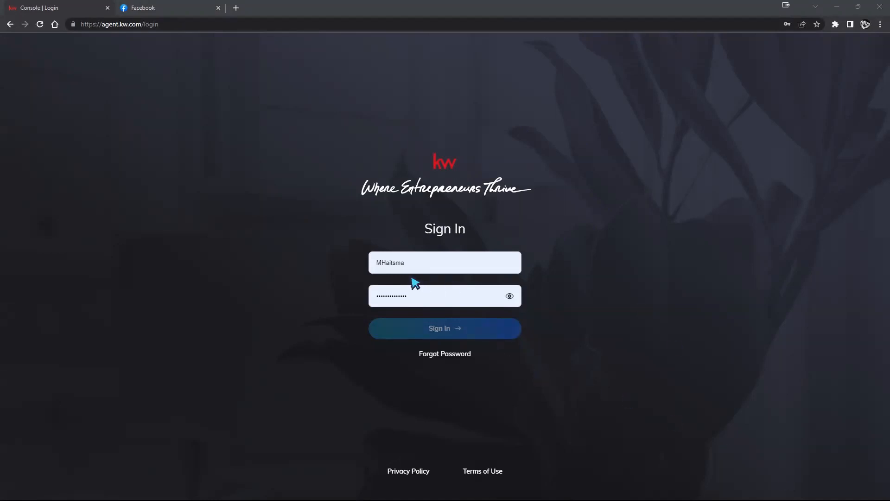
drag(382, 260, 436, 266)
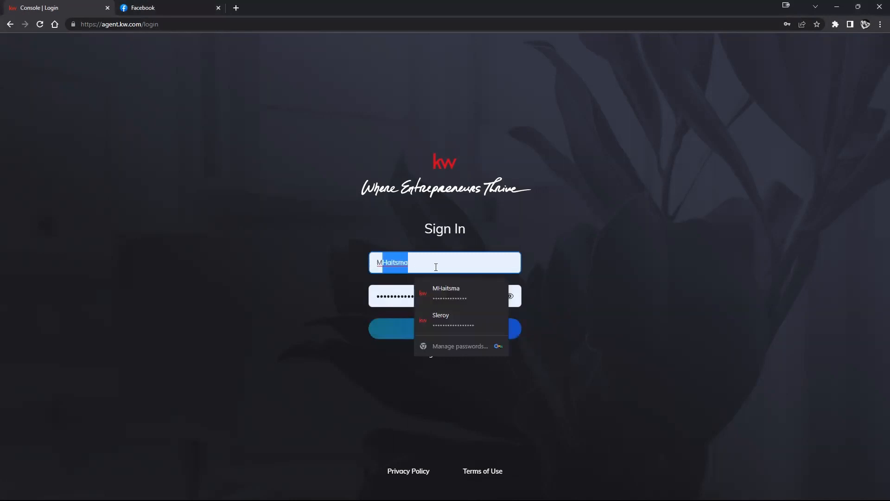
click(431, 264)
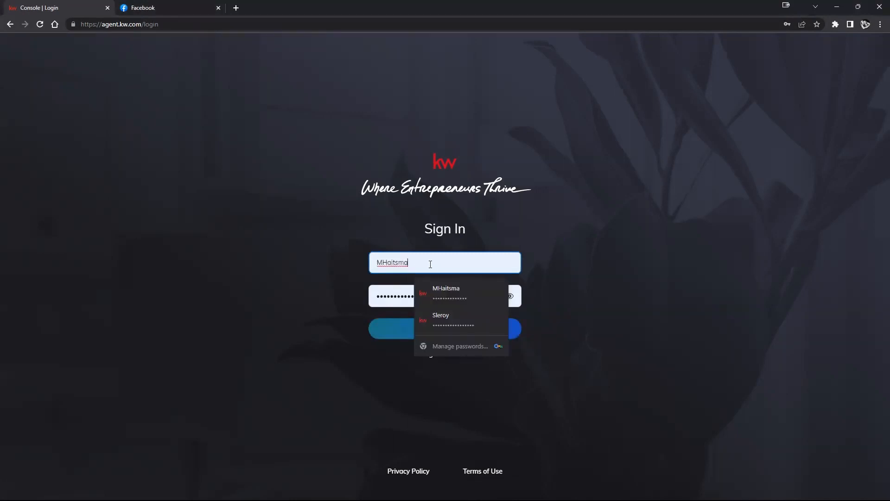
text(12)
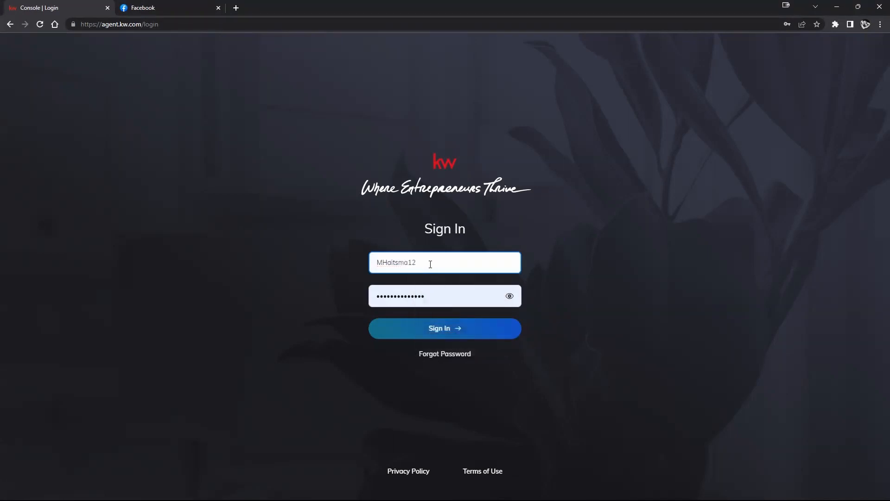
key(BackSpace)
key(BackSpace)
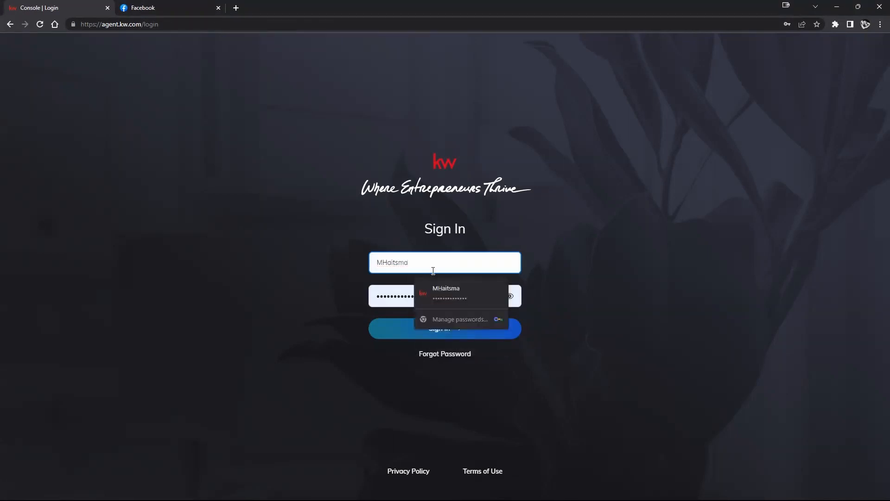
click(561, 267)
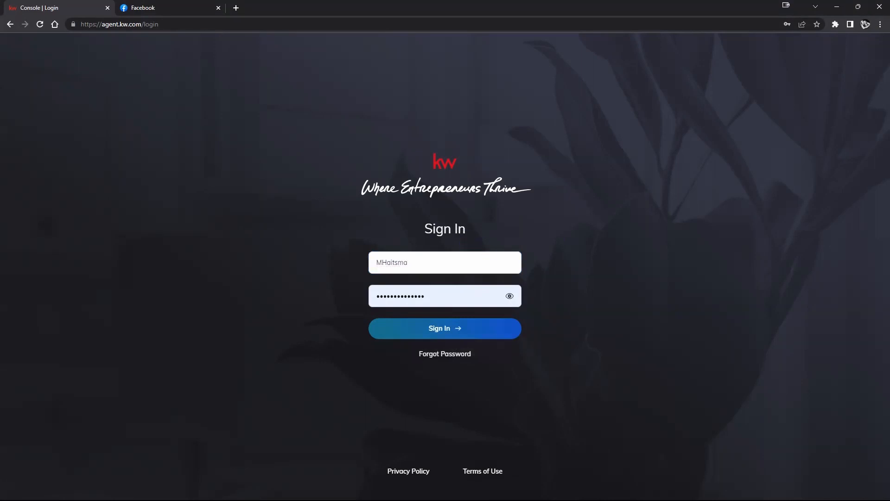
Try to sign in to the KW agent console with the username and password already filled in
click(437, 337)
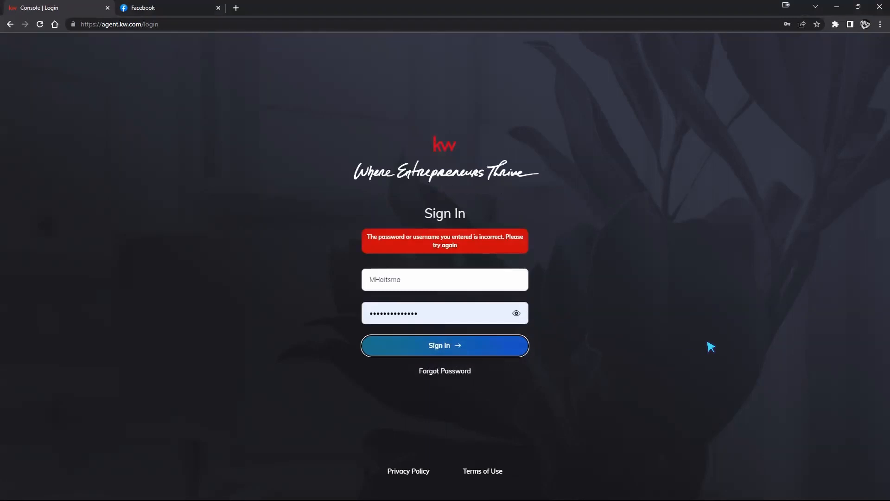
click(467, 280)
click(576, 290)
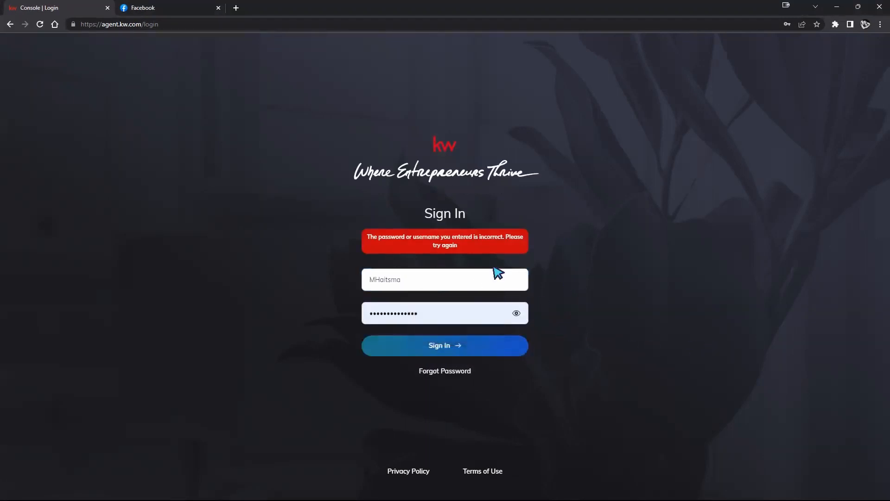
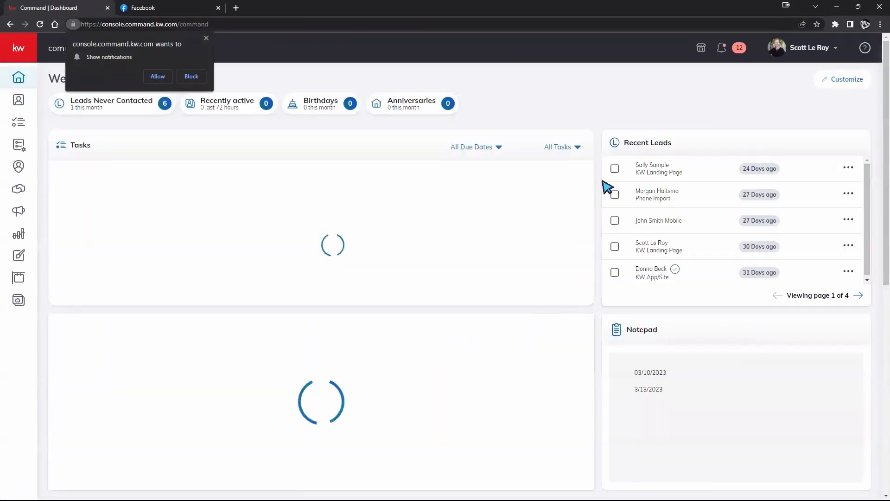
Dismiss the site's notification request and enlarge the page zoom to 125%
click(206, 38)
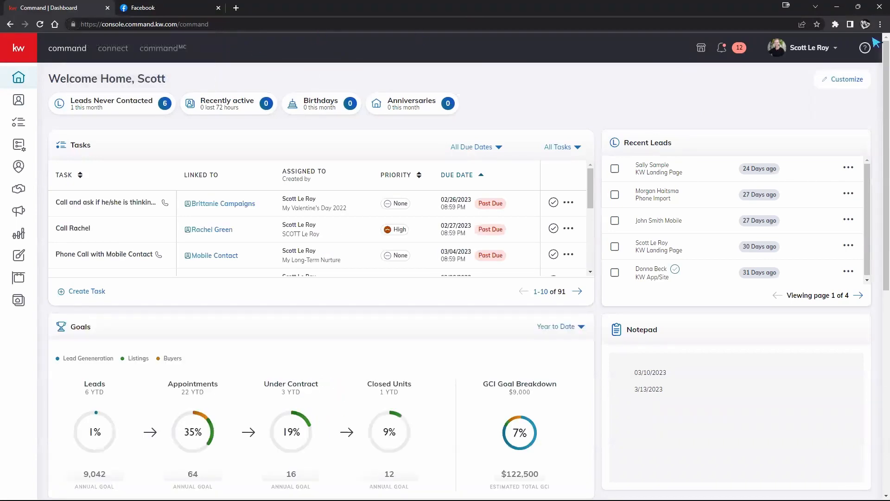
click(880, 25)
click(852, 113)
click(852, 112)
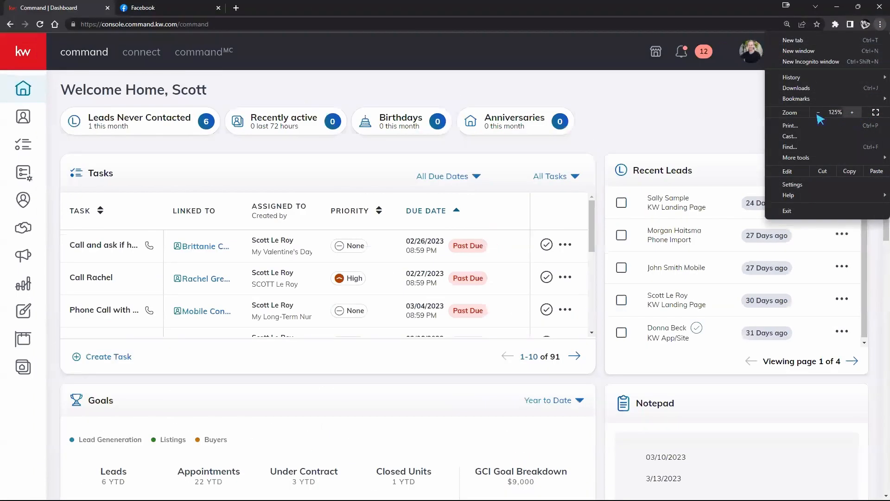
click(693, 110)
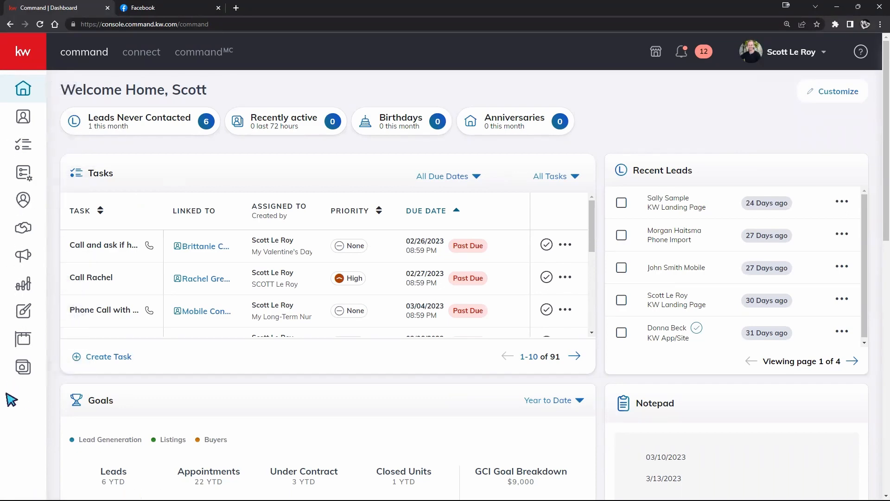
Look over the dashboard's tasks, goals, profit share, design updates and database health sections
scroll(348, 403, down, 4)
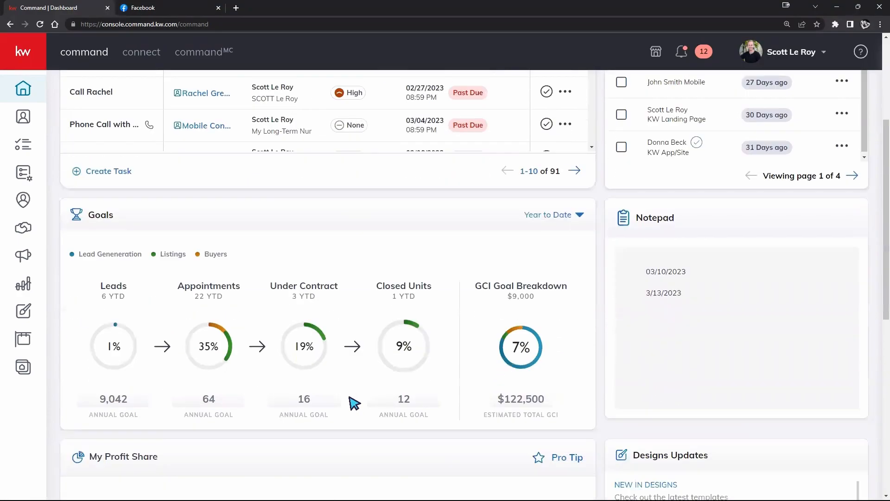
scroll(353, 401, up, 3)
scroll(354, 403, up, 2)
scroll(352, 402, down, 8)
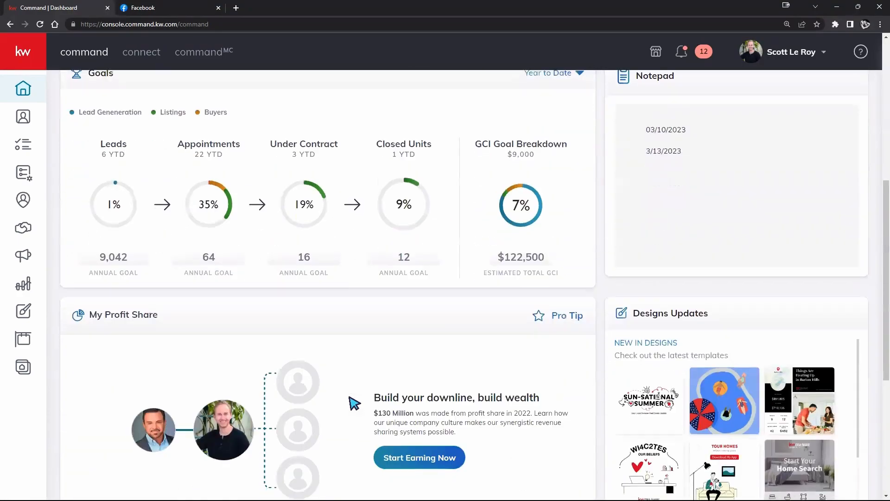
scroll(294, 408, down, 3)
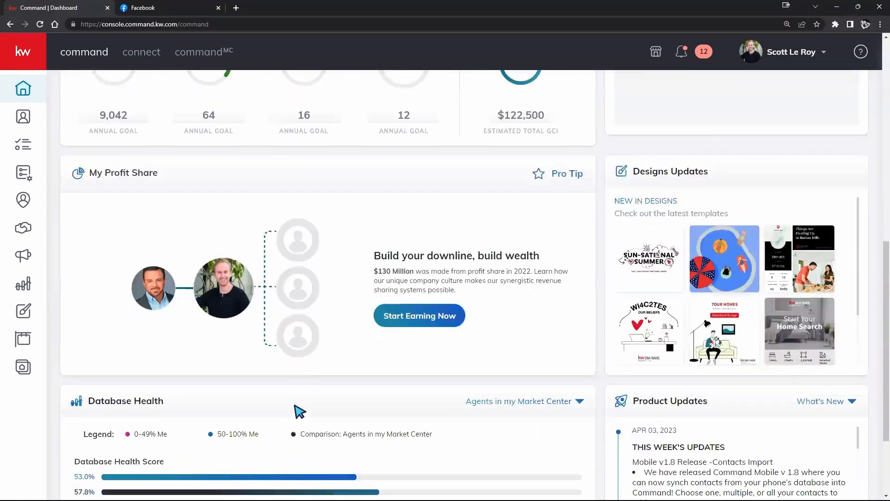
scroll(294, 408, down, 1)
scroll(297, 411, up, 7)
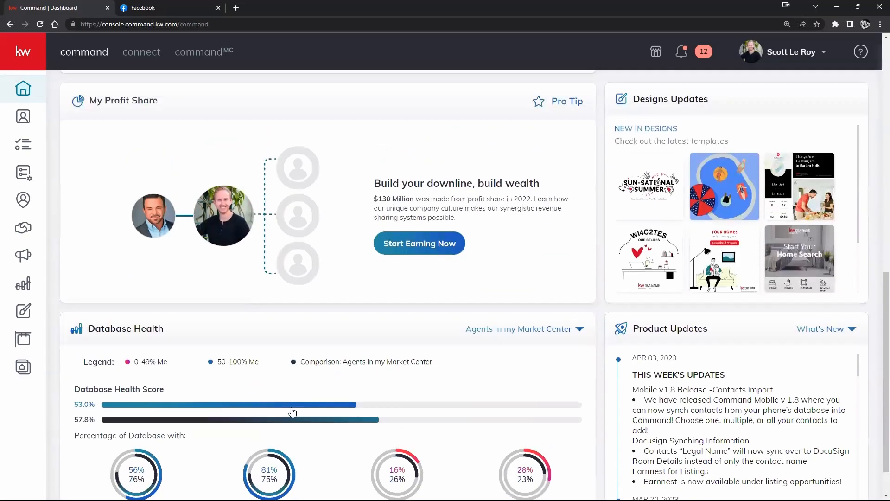
scroll(299, 412, up, 4)
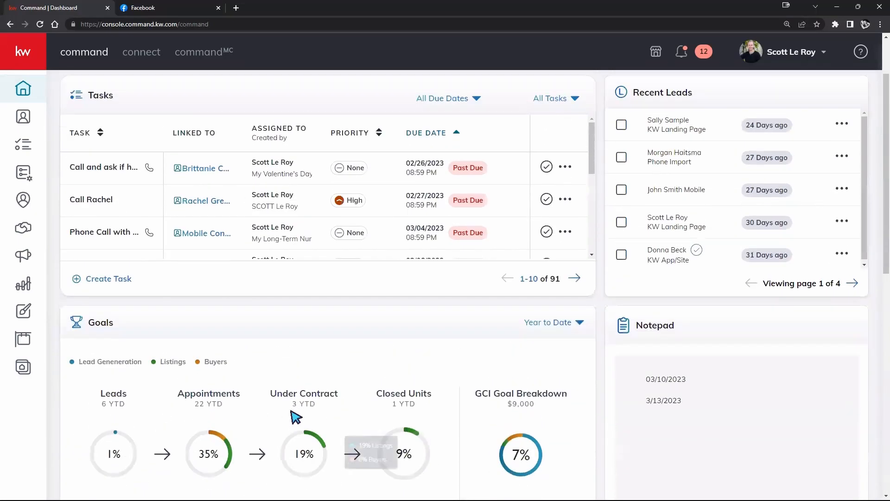
scroll(296, 417, up, 2)
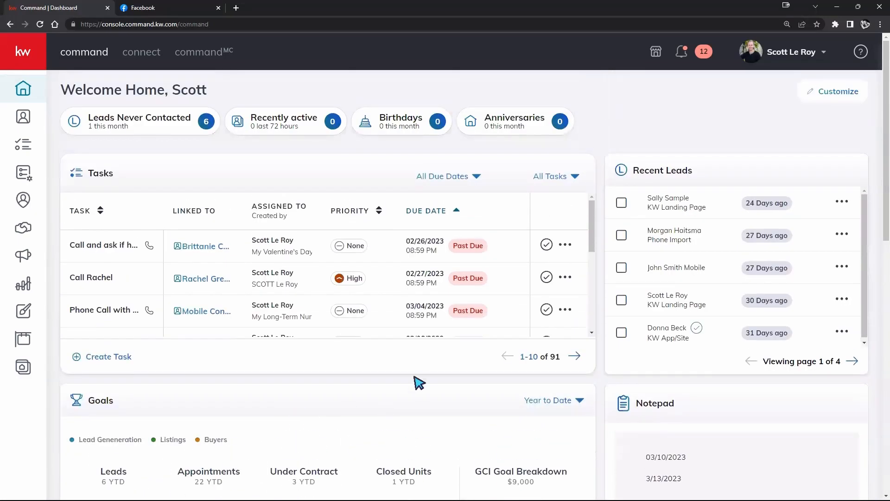
Expand the side navigation to show its labels and open the account's Settings page
click(28, 52)
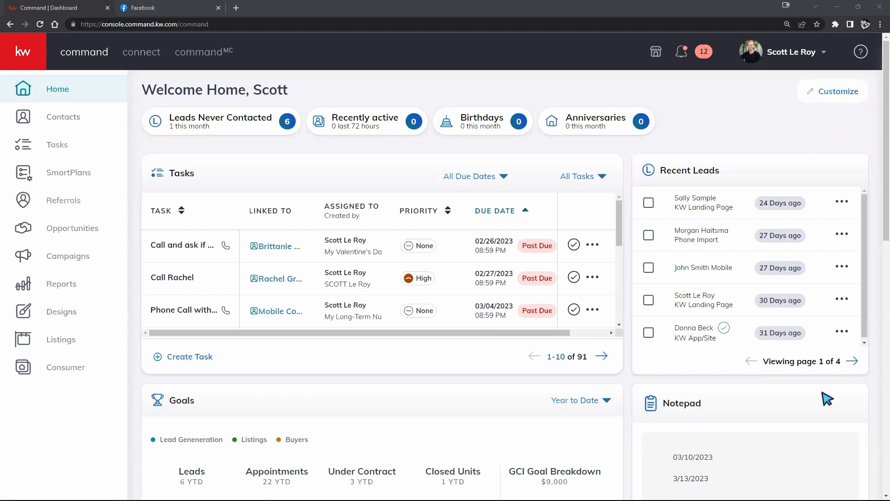
click(781, 55)
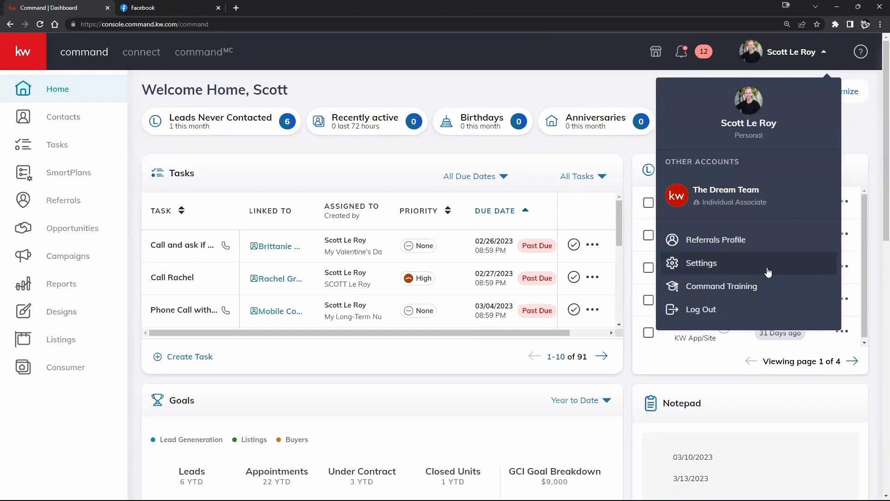
click(678, 265)
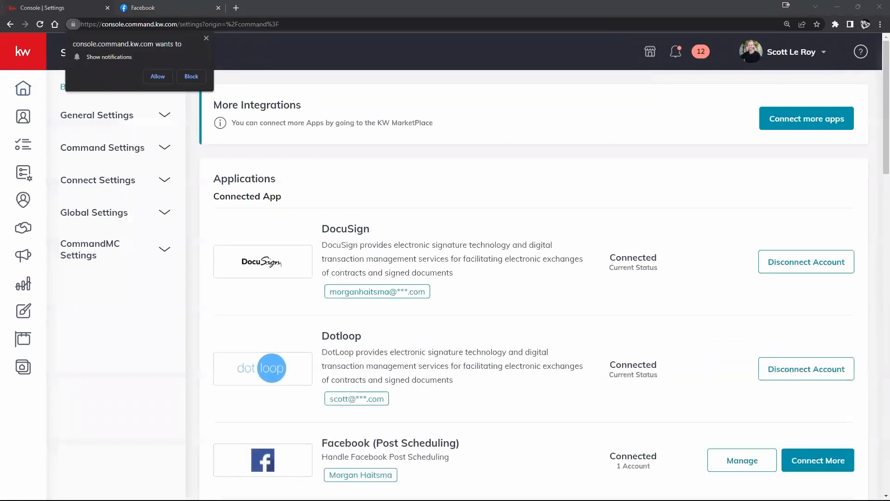
Review the connected apps and the available social, productivity, marketing automation and email service integrations
scroll(602, 143, down, 5)
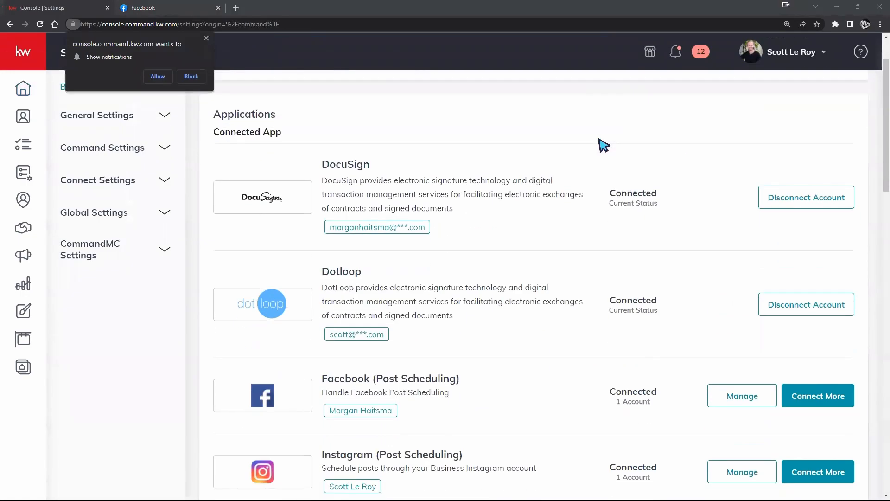
scroll(603, 144, down, 5)
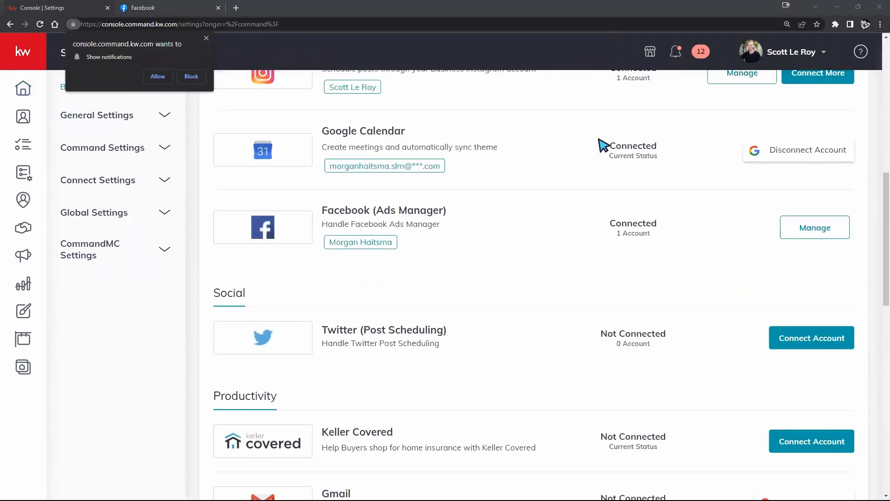
scroll(603, 145, down, 4)
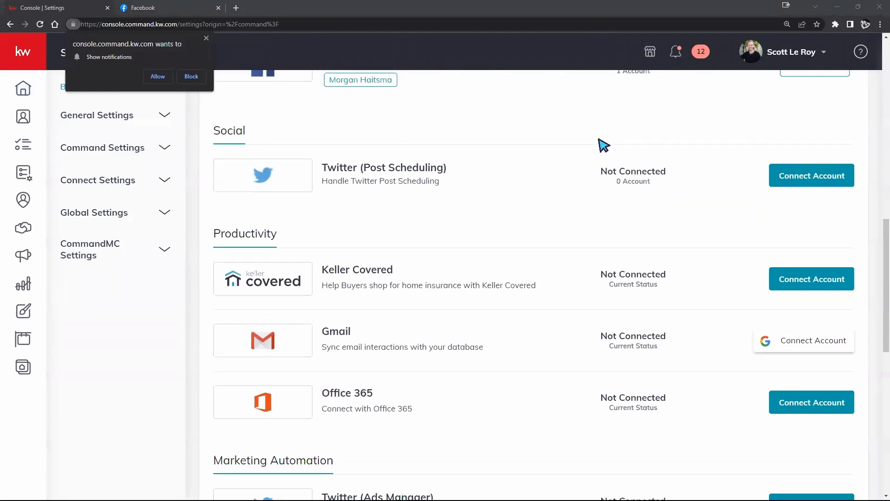
scroll(603, 145, up, 1)
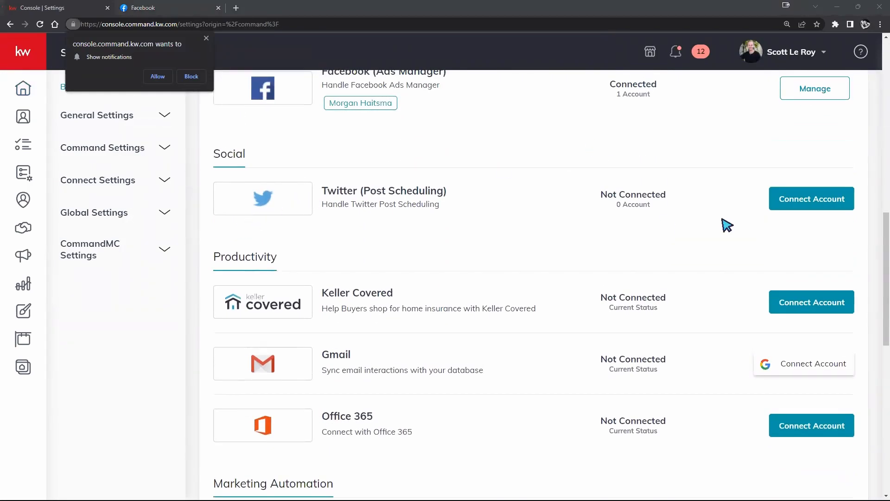
scroll(727, 224, down, 1)
scroll(751, 220, up, 1)
scroll(748, 227, down, 7)
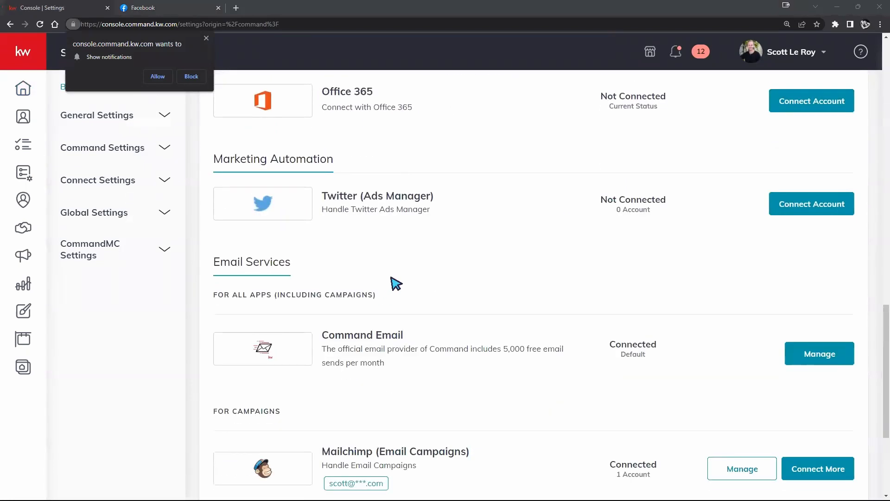
scroll(288, 201, up, 2)
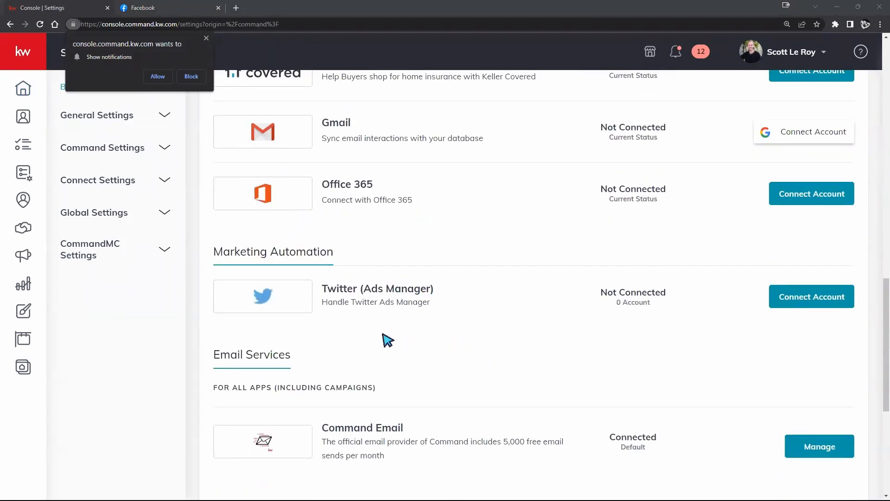
scroll(575, 337, up, 1)
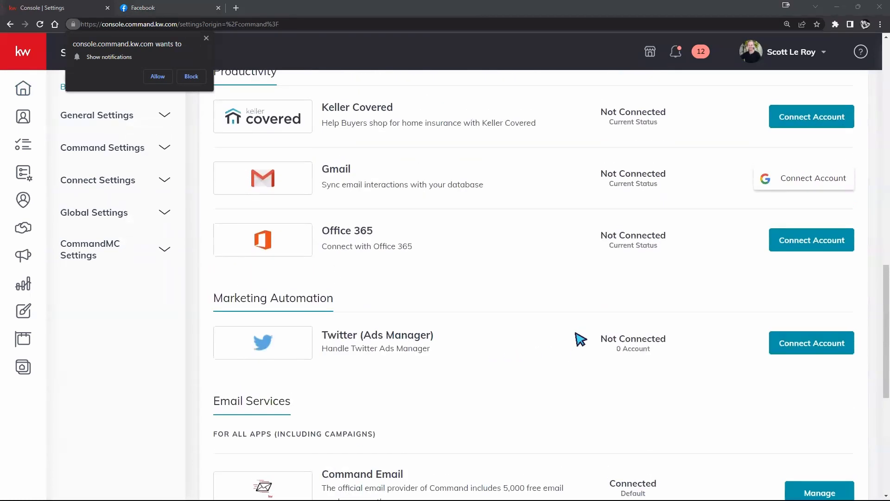
mouse_move(867, 484)
scroll(533, 427, up, 4)
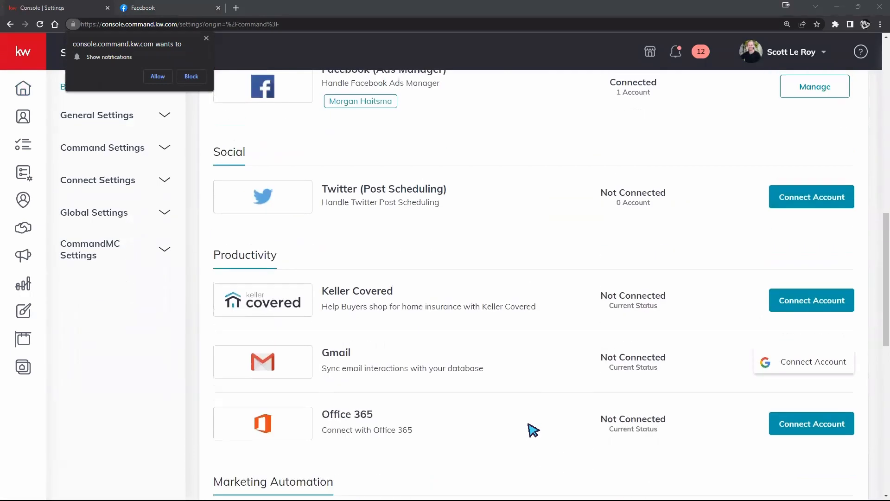
scroll(532, 432, up, 3)
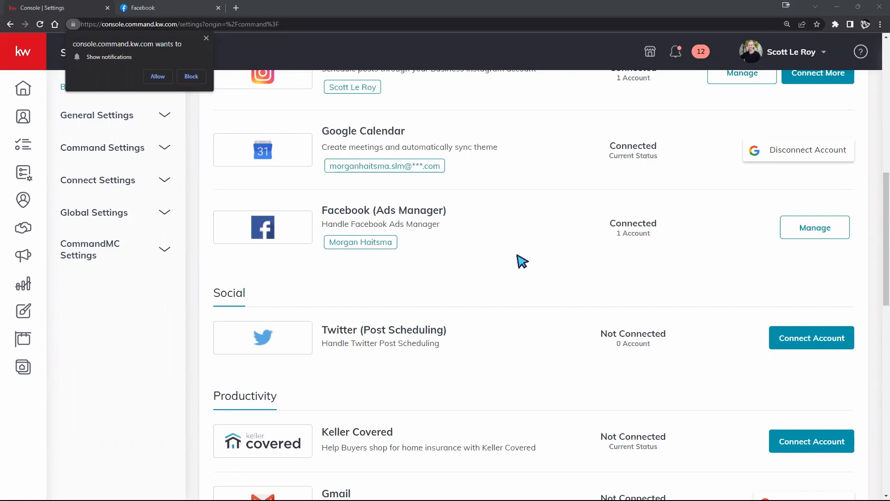
scroll(532, 272, up, 4)
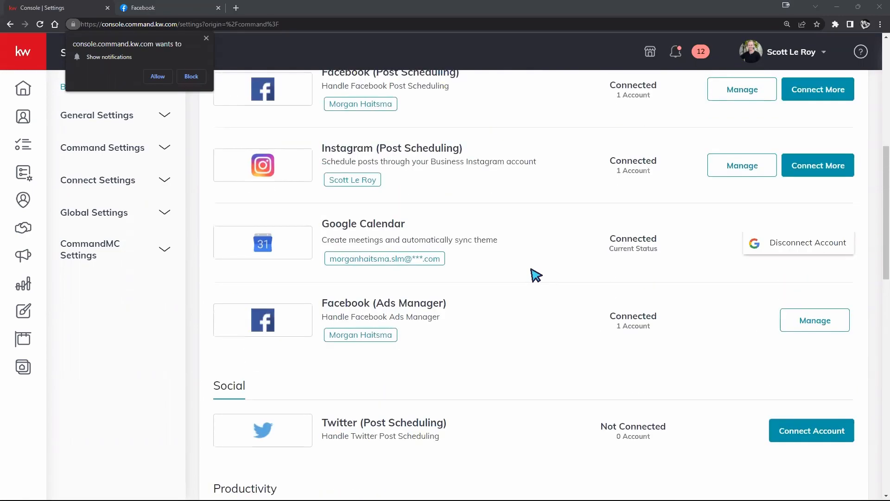
scroll(533, 273, down, 1)
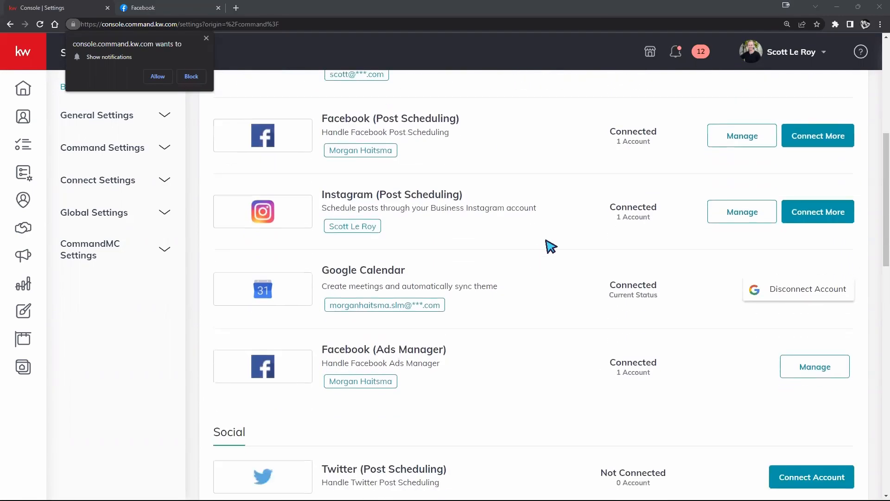
scroll(543, 241, up, 1)
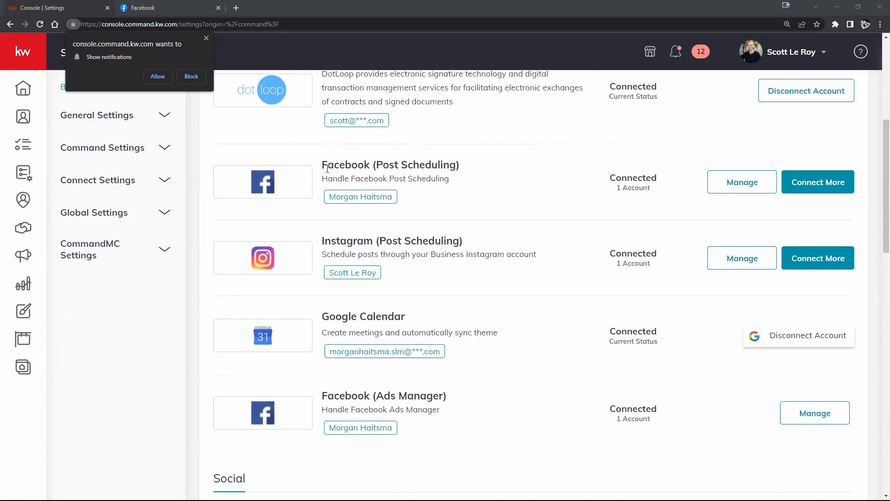
Point out the names of the Facebook (Post Scheduling) and Facebook (Ads Manager) integrations by highlighting each
drag(323, 164, 477, 168)
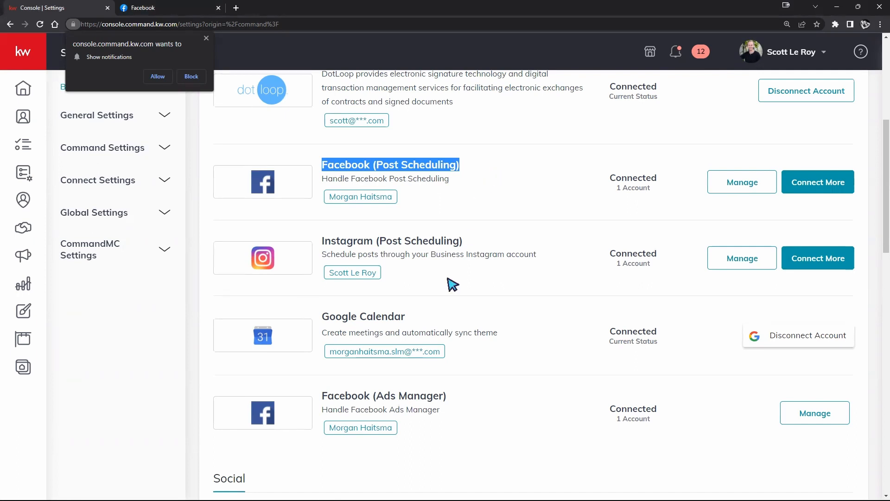
click(329, 397)
drag(329, 397, 448, 397)
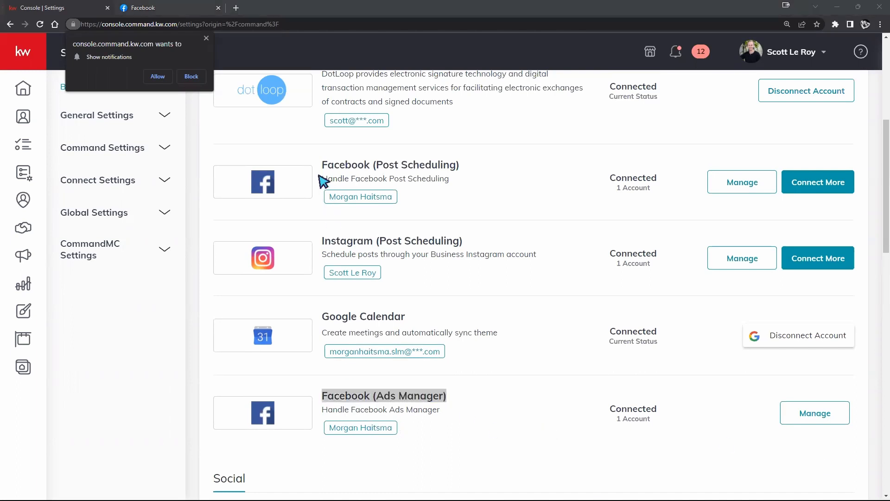
drag(324, 166, 460, 166)
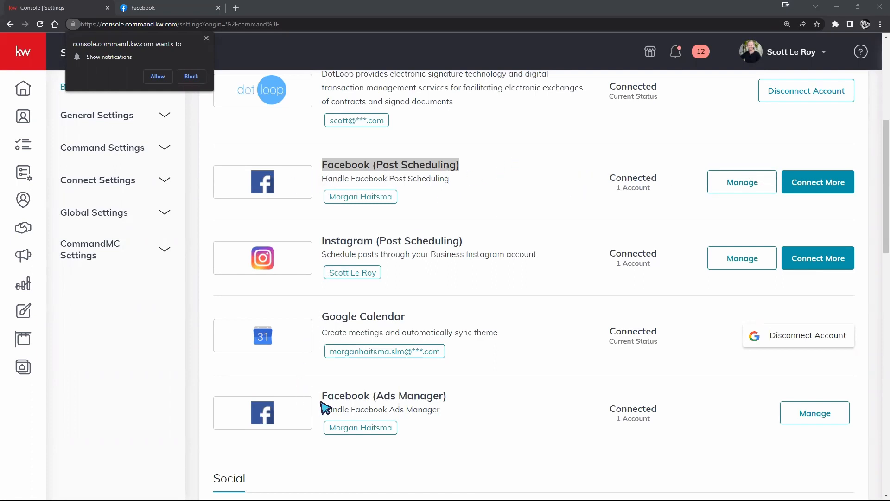
drag(323, 395, 453, 396)
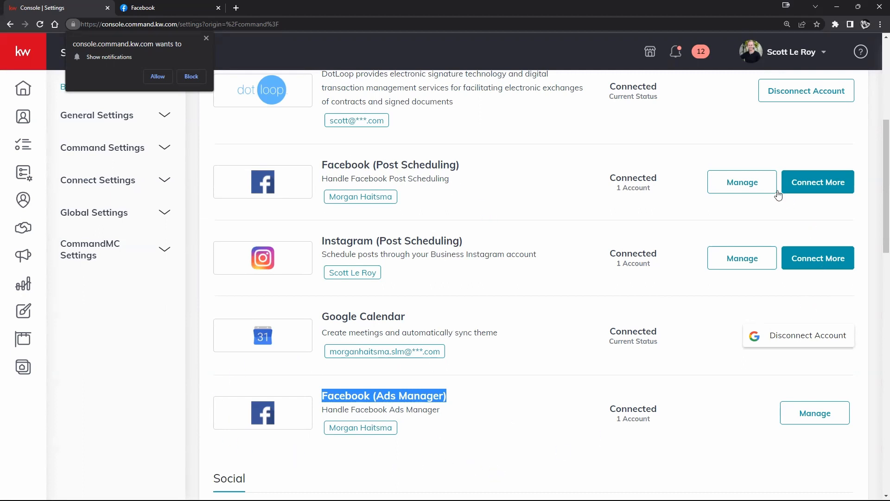
Disconnect the Facebook account linked to Facebook (Post Scheduling) and close the connected account dialog
click(758, 191)
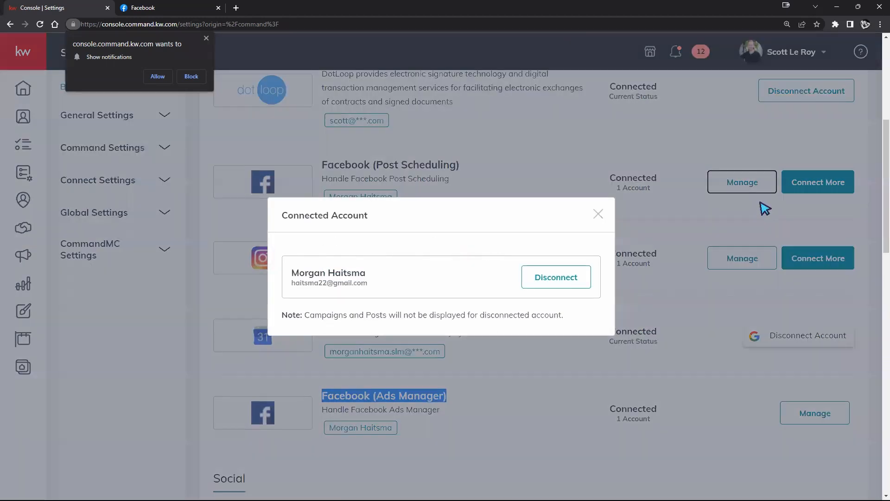
click(551, 280)
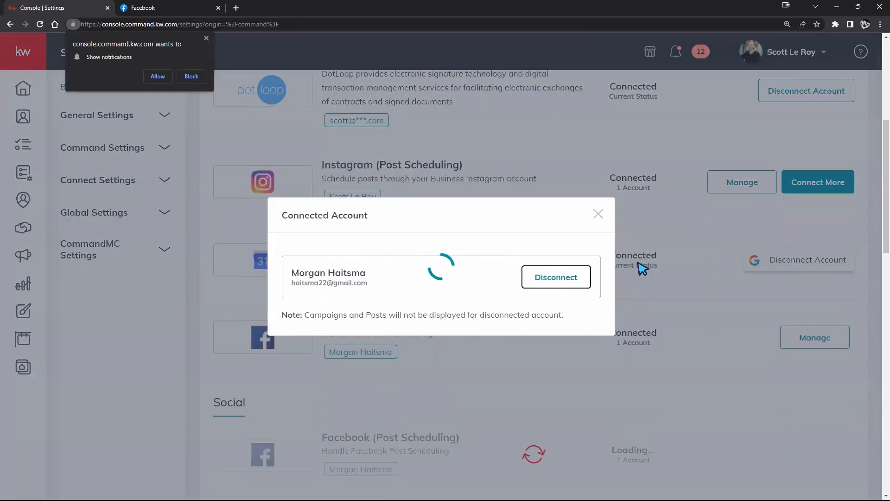
click(598, 230)
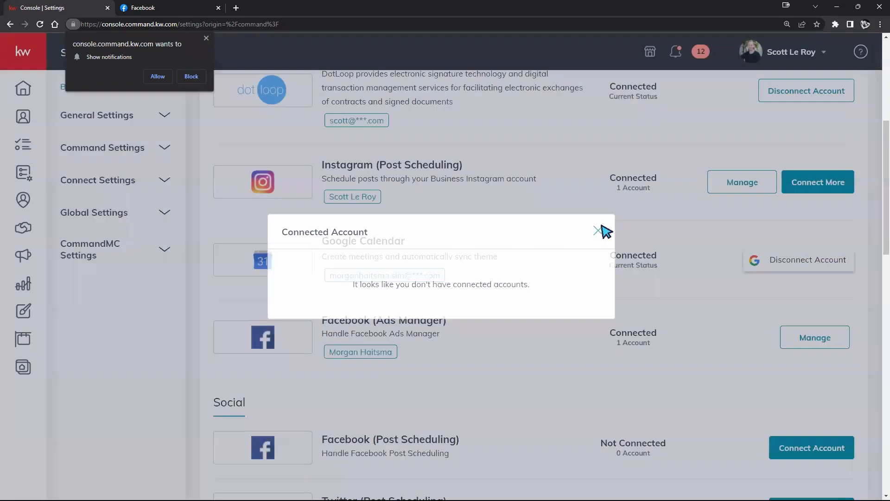
Disconnect the Facebook account linked to Facebook (Ads Manager), confirming the disconnection
scroll(556, 168, up, 6)
scroll(400, 179, down, 10)
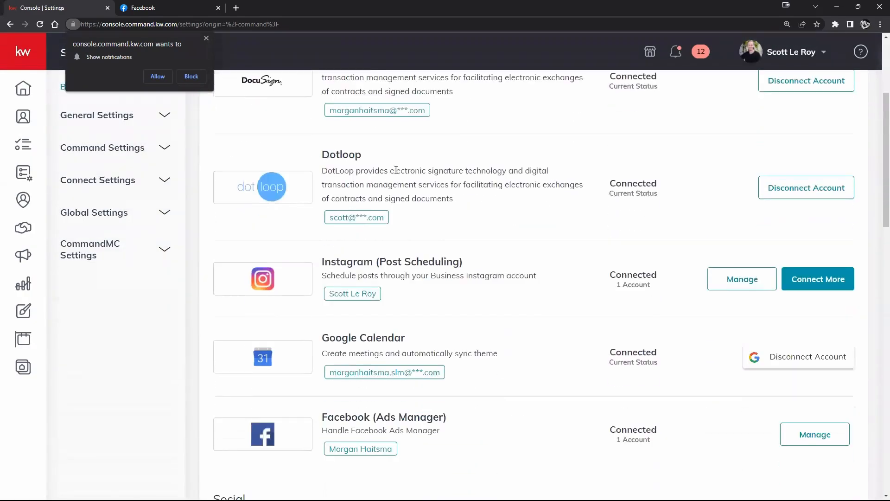
click(843, 197)
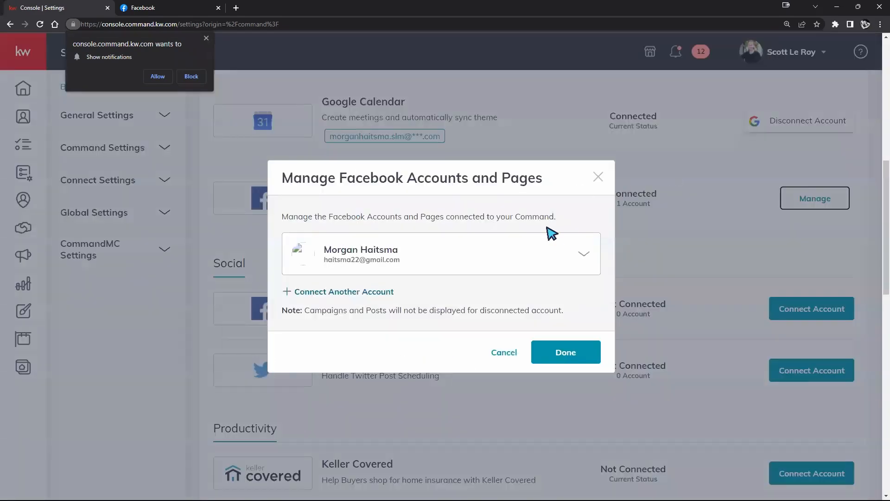
click(582, 255)
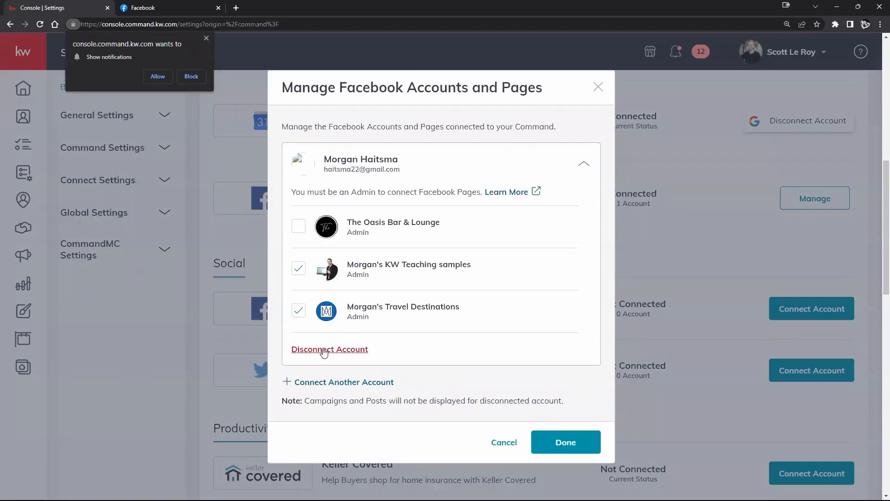
click(325, 349)
click(529, 316)
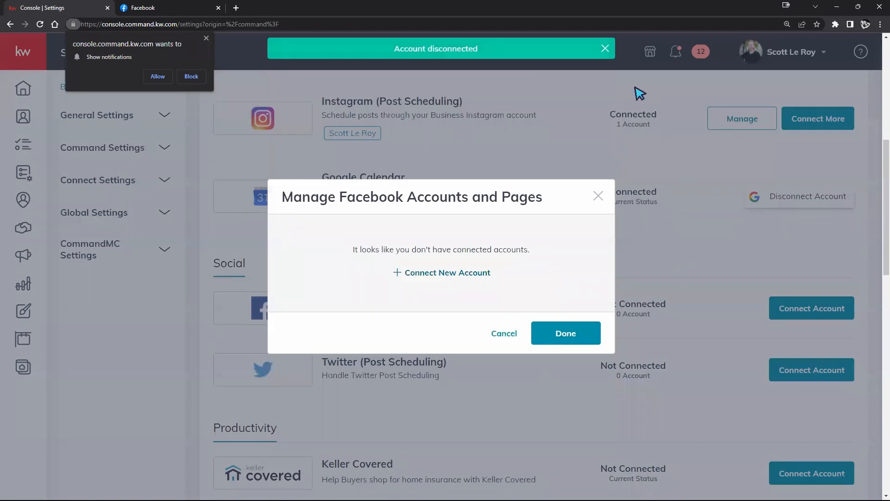
Close the Facebook accounts dialog and highlight the Social and Marketing Automation section headings in the integrations list
click(598, 196)
scroll(503, 153, down, 1)
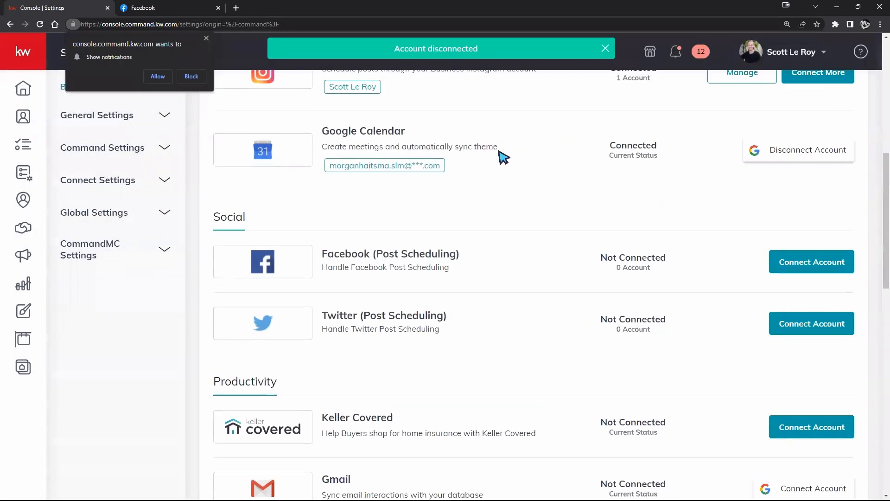
drag(323, 254, 475, 255)
click(254, 220)
drag(251, 214, 213, 218)
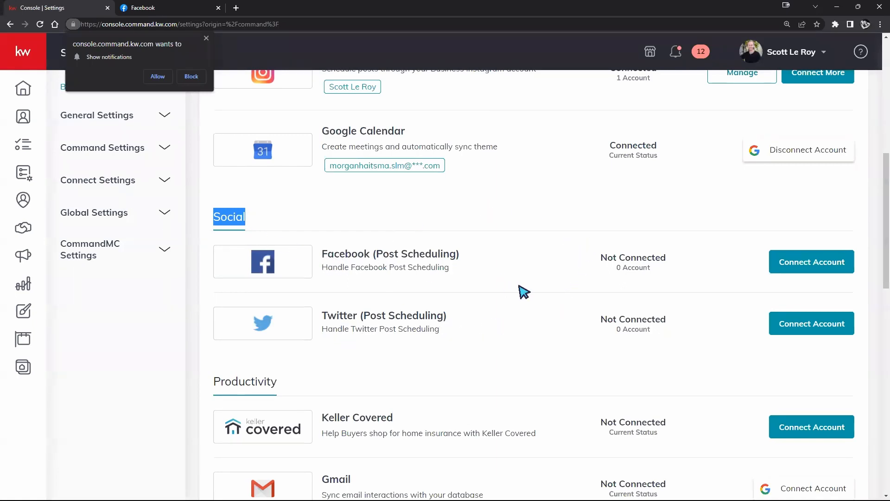
scroll(521, 293, down, 3)
scroll(489, 279, down, 4)
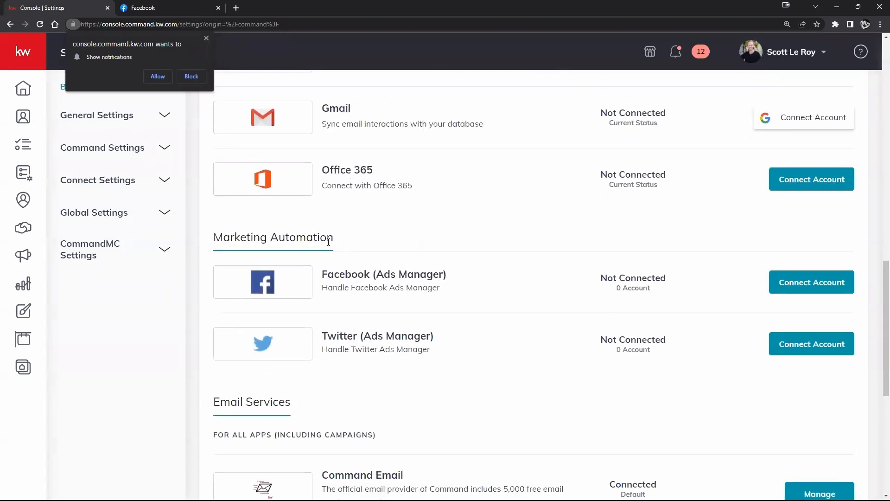
drag(334, 237, 199, 244)
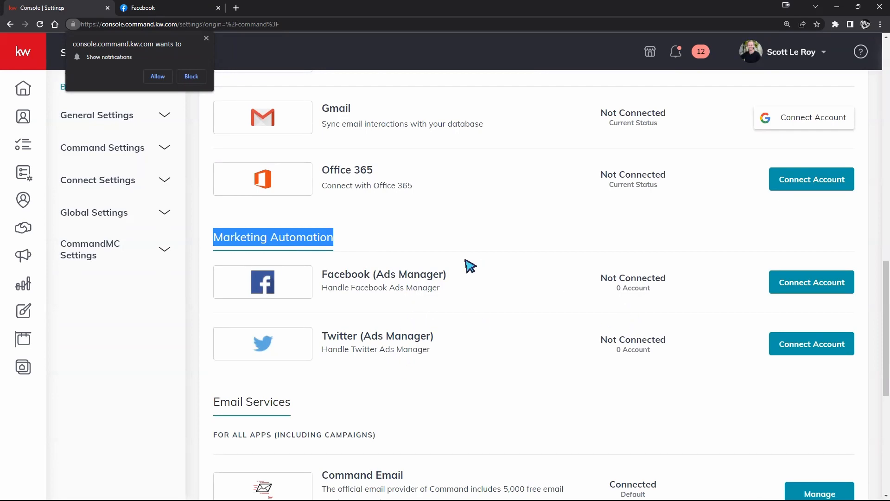
Connect the Facebook account to Facebook (Ads Manager), selecting the KW Teaching samples and Travel Destinations pages
scroll(468, 266, up, 2)
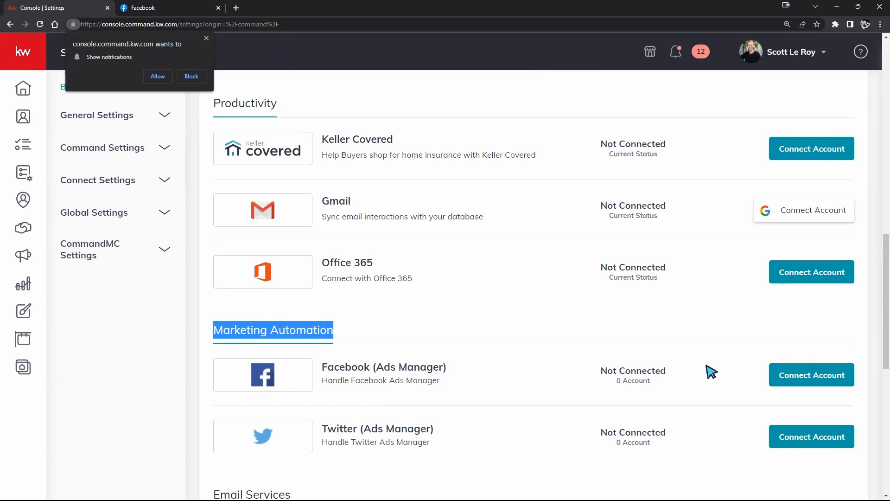
click(811, 374)
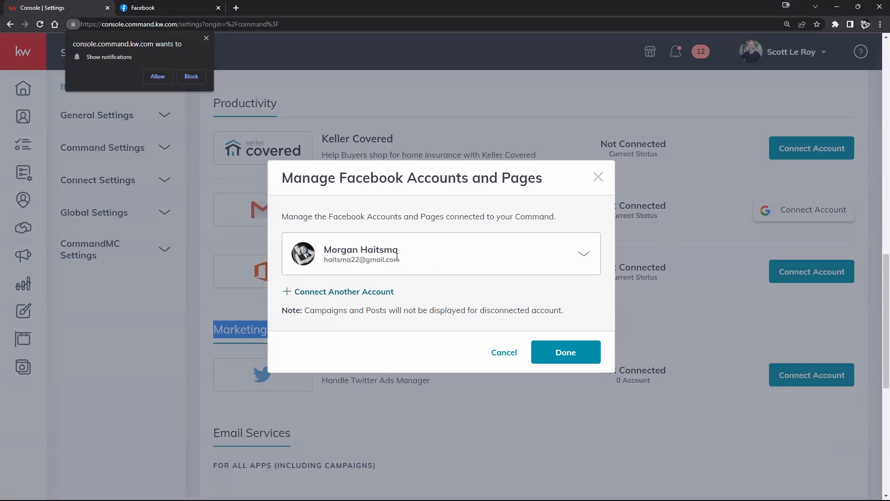
click(583, 255)
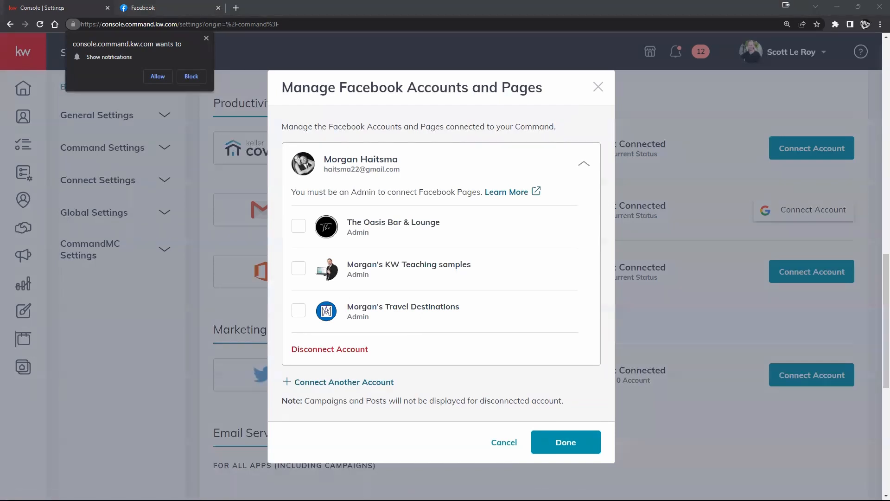
click(303, 270)
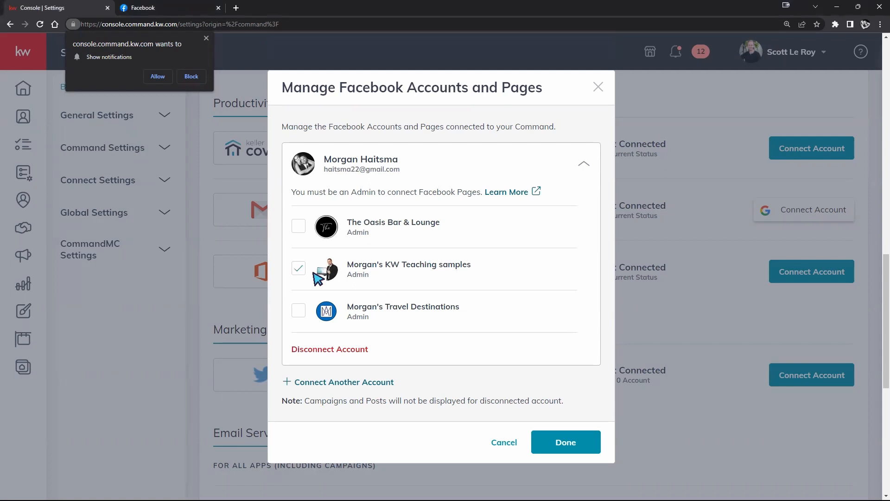
click(300, 313)
click(569, 439)
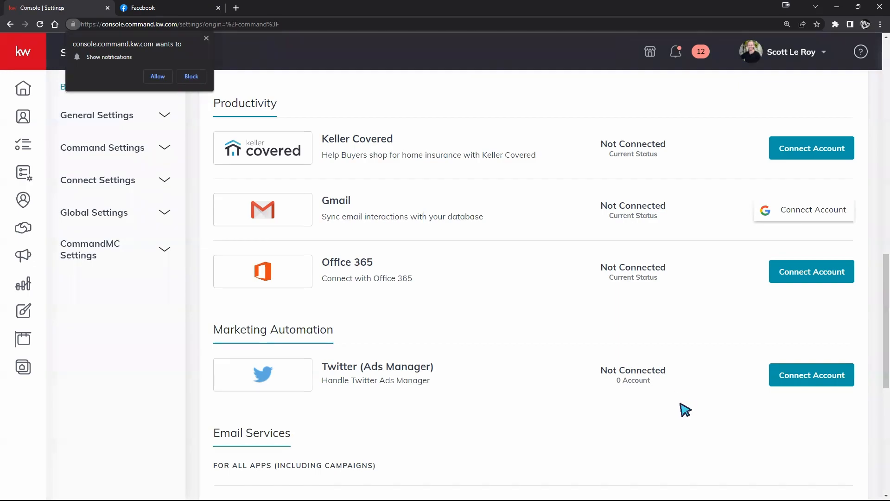
Review the pages selected for the connected Facebook (Ads Manager) account and leave its settings without making changes
scroll(680, 410, up, 6)
scroll(681, 378, up, 1)
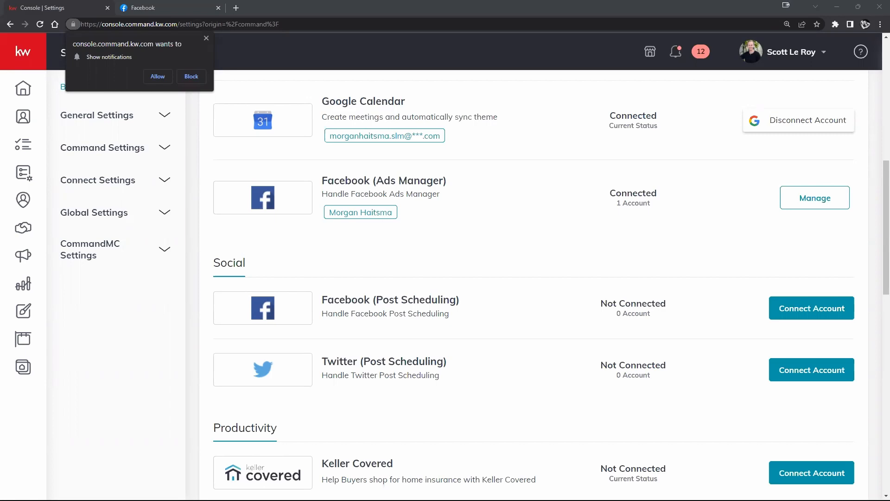
scroll(547, 227, up, 2)
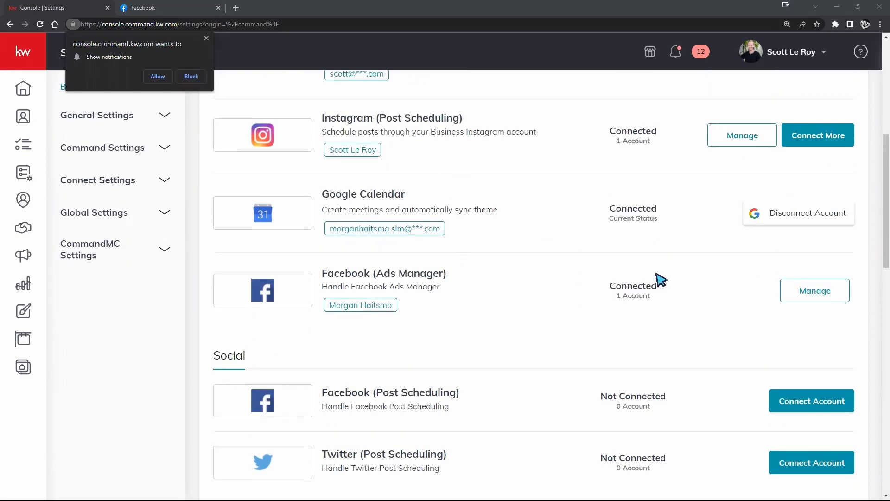
click(819, 297)
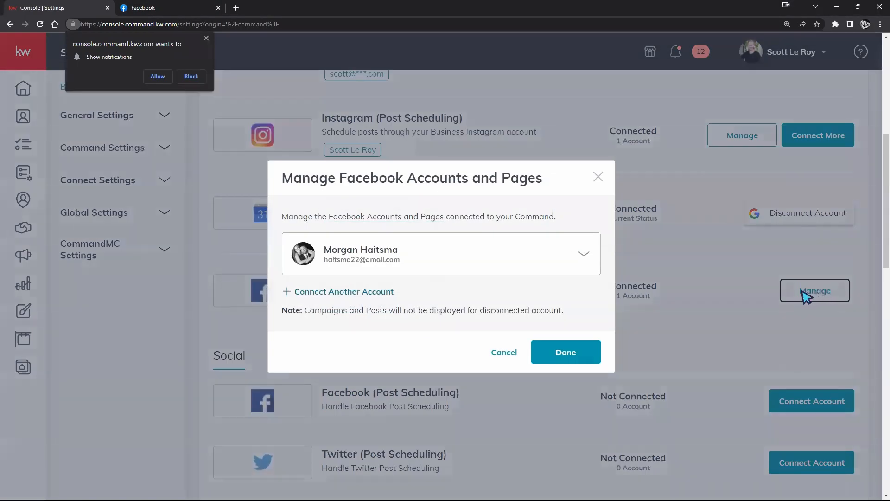
click(585, 255)
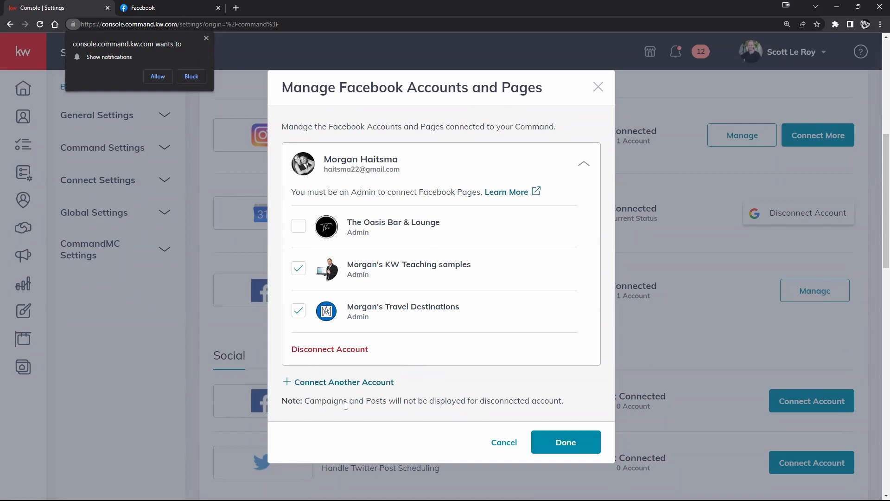
click(507, 446)
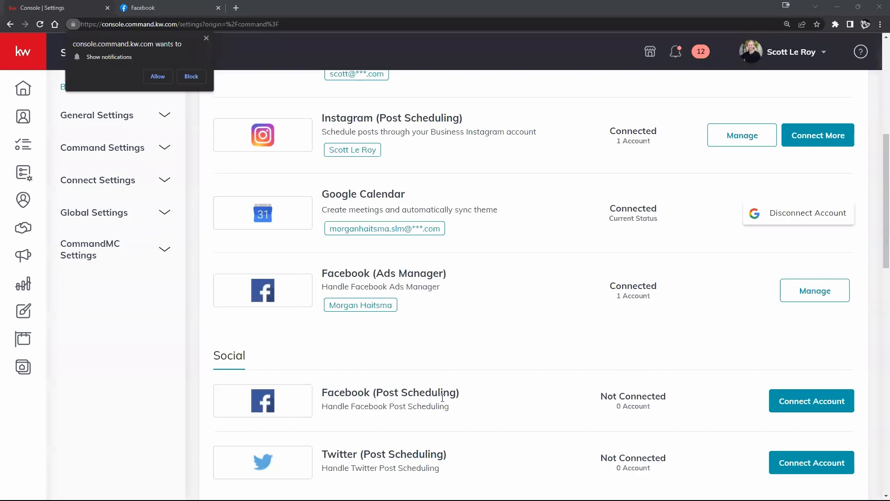
Connect the Facebook account to Facebook (Post Scheduling), selecting the KW Teaching samples and Travel Destinations pages
click(828, 403)
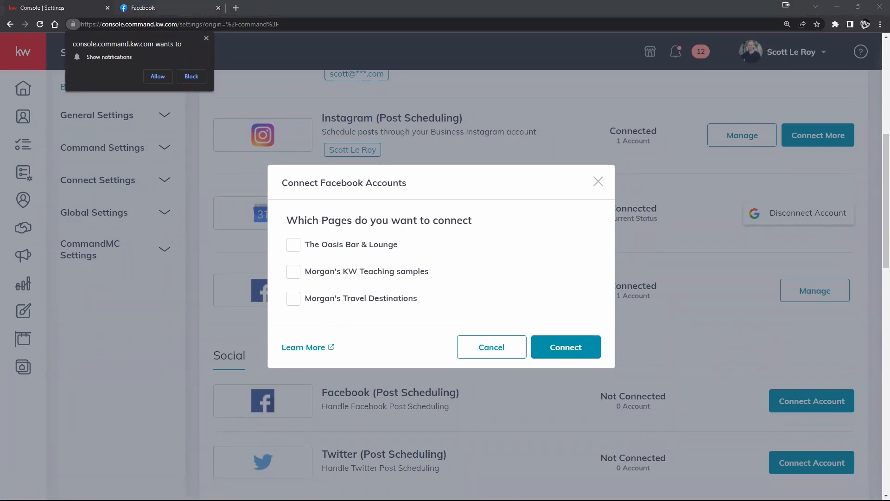
click(290, 272)
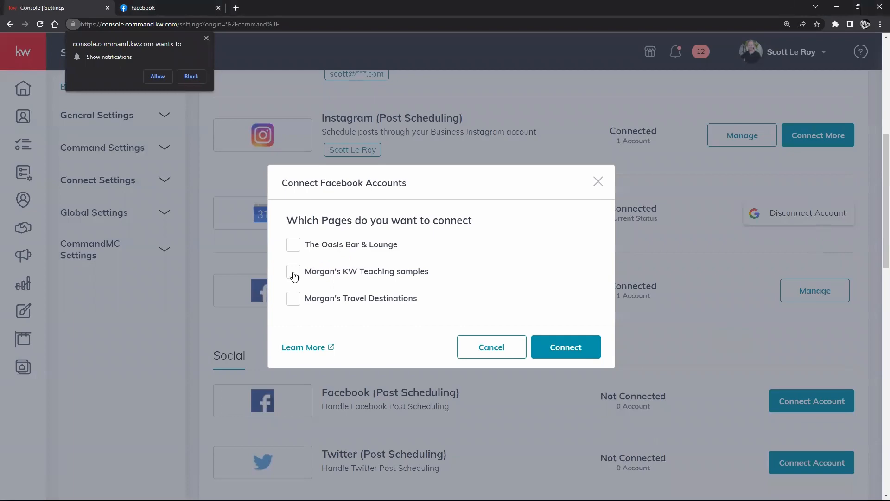
click(292, 299)
click(564, 353)
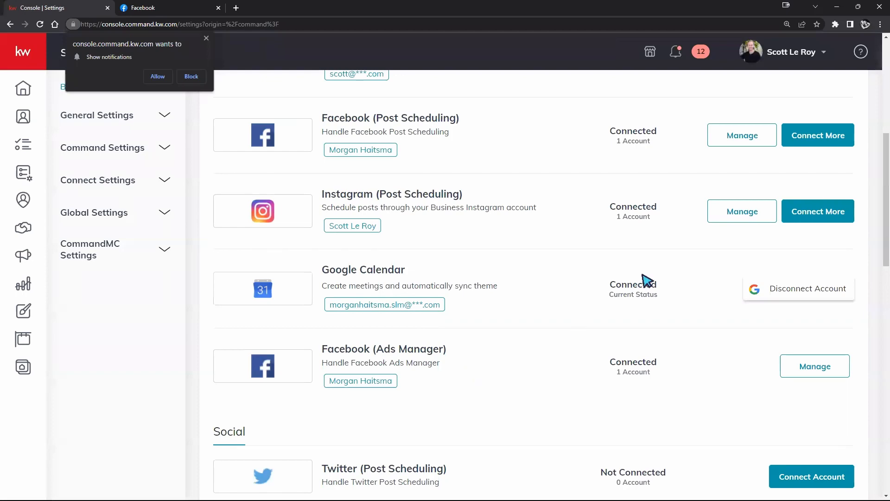
Dismiss the browser's notification request and look through the integrations list, highlighting "Post Scheduling" in the Instagram integration's name
scroll(551, 412, up, 1)
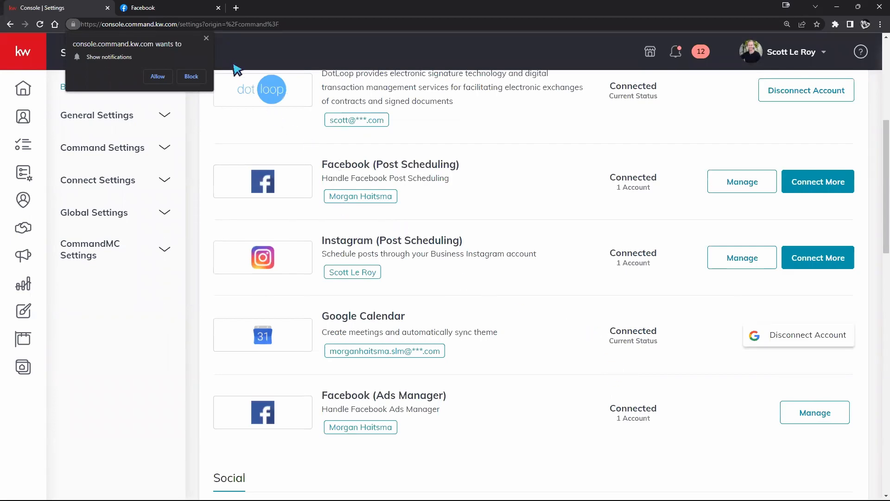
click(207, 38)
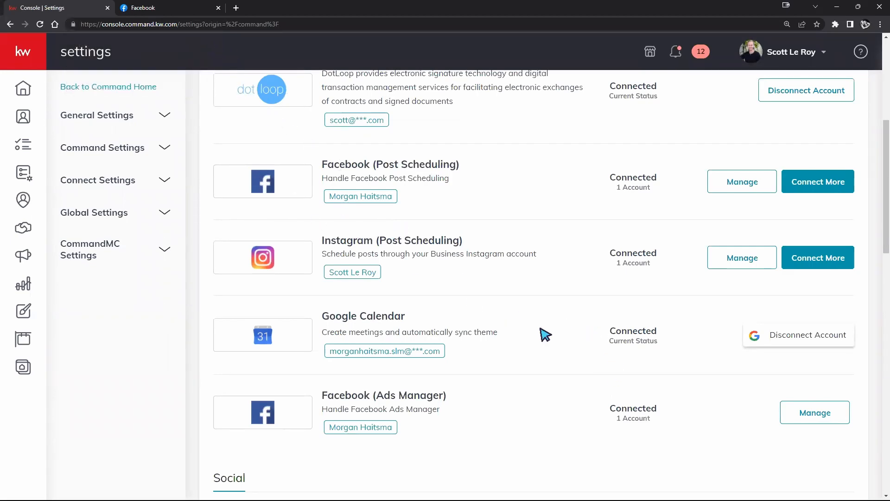
scroll(541, 333, up, 6)
scroll(541, 330, down, 15)
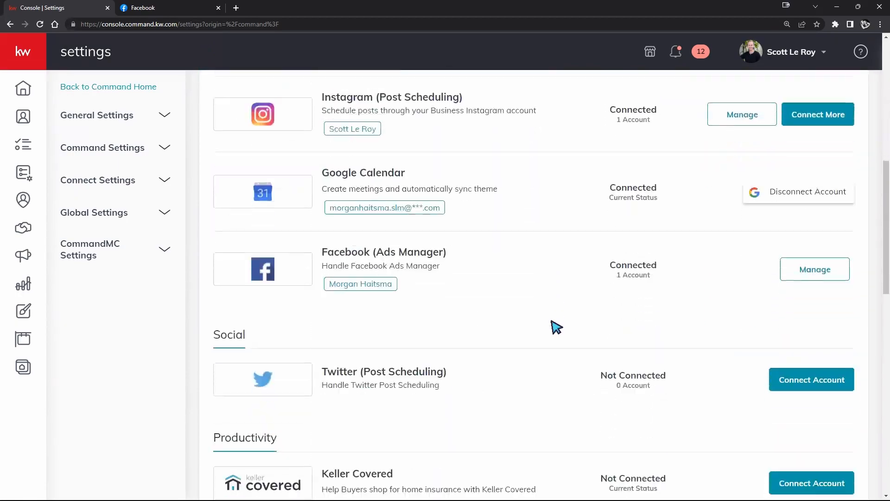
scroll(555, 327, down, 6)
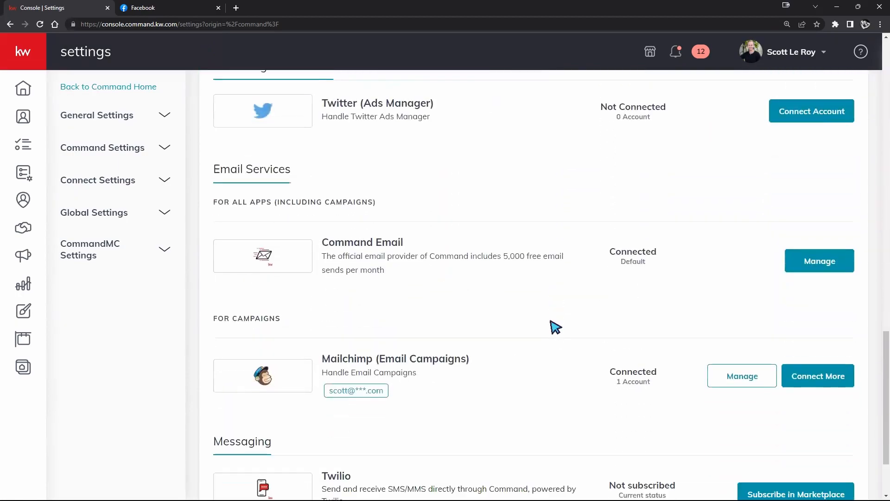
scroll(554, 325, up, 7)
scroll(556, 327, up, 9)
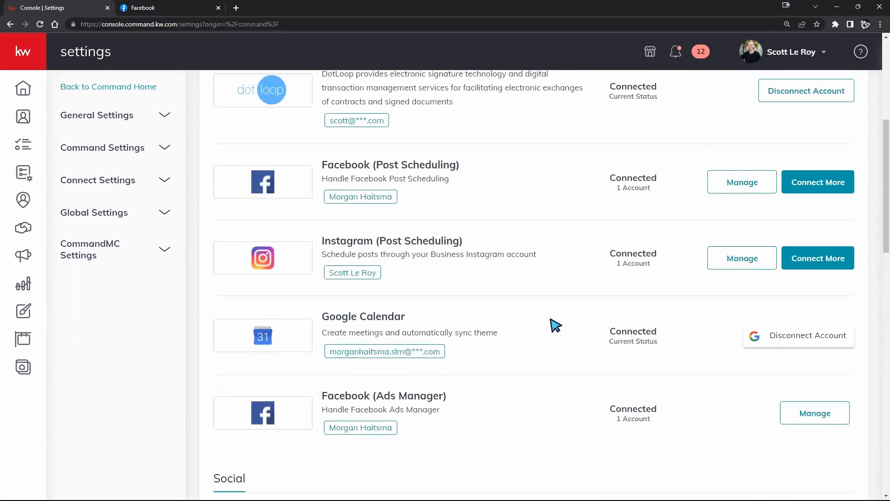
drag(465, 239, 379, 237)
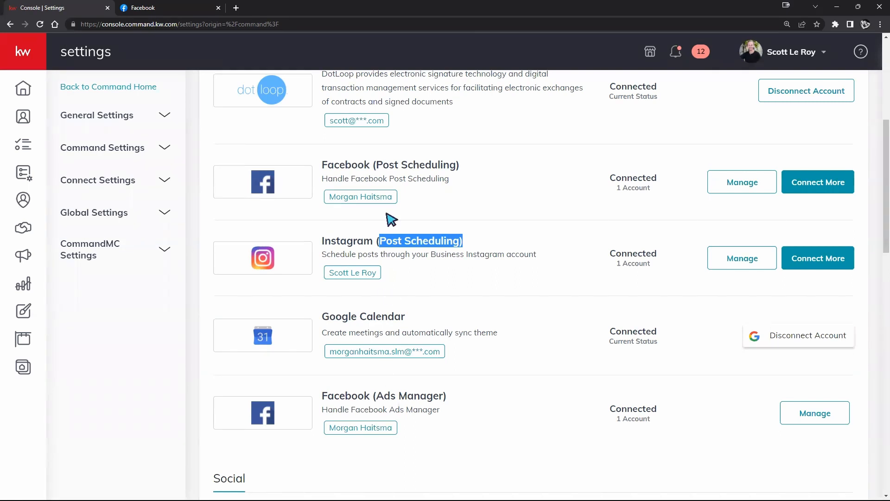
Switch to Facebook and view the Create a Page form and the list of managed Pages
click(173, 11)
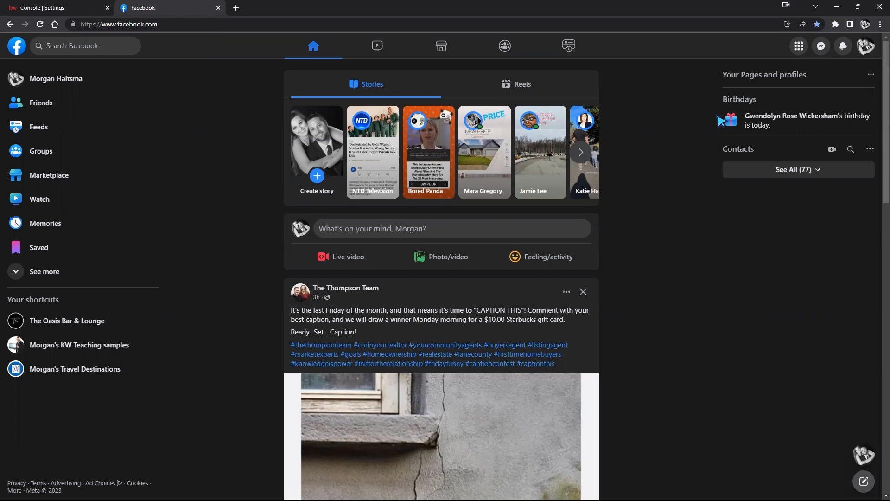
click(798, 47)
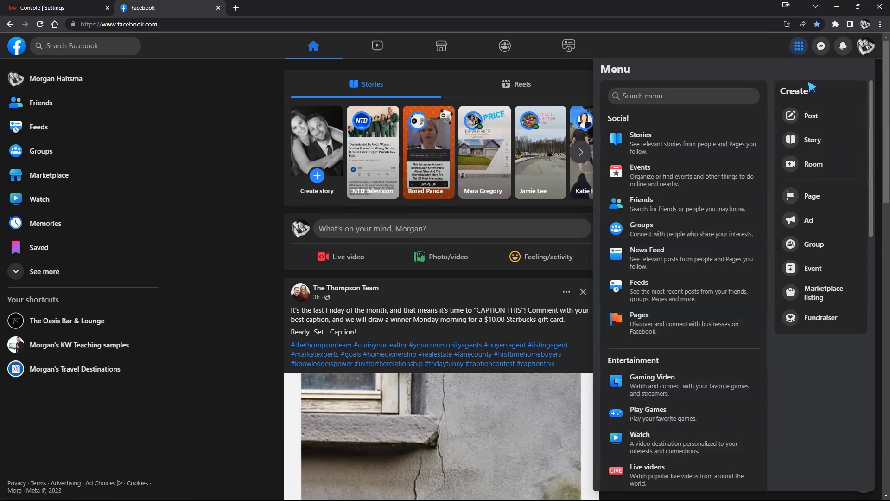
click(814, 200)
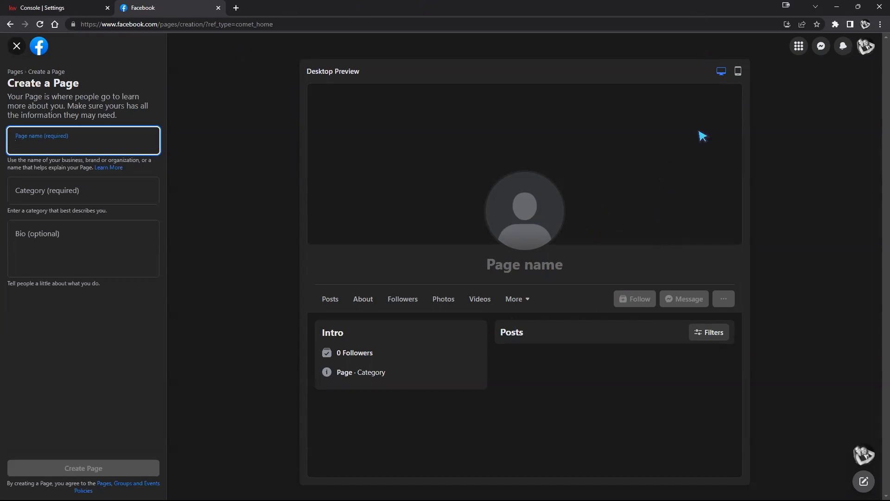
click(799, 47)
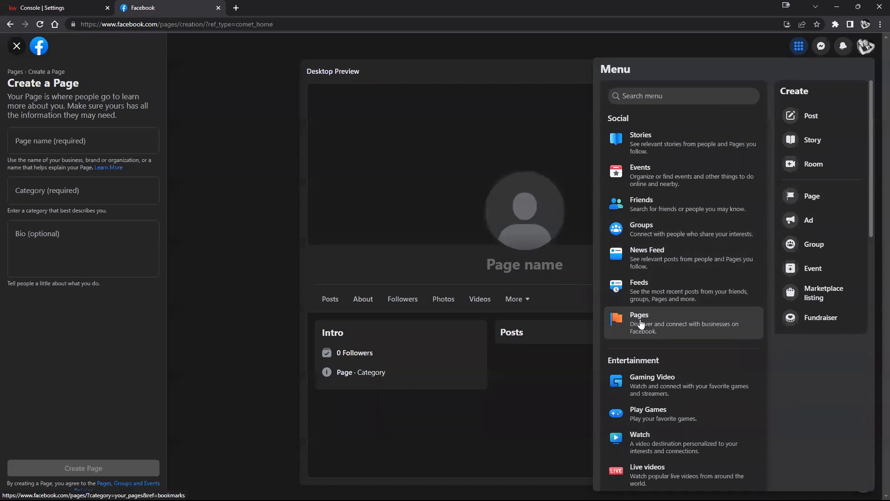
click(641, 324)
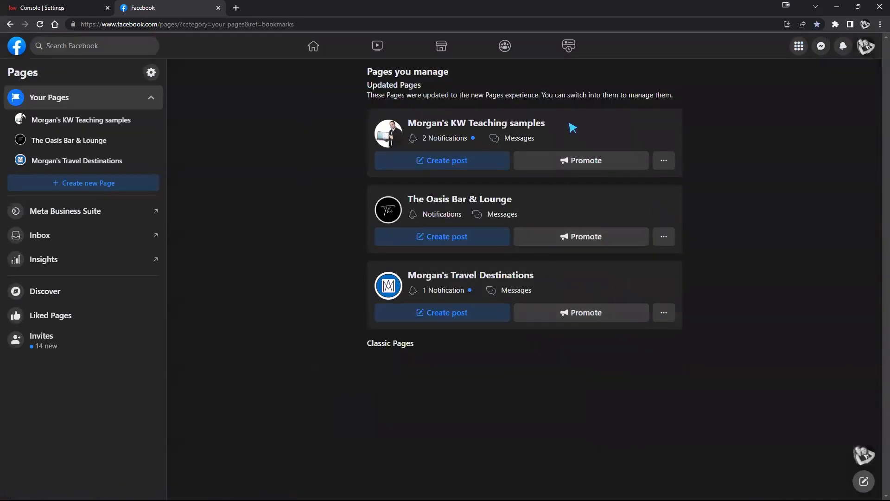
Back in the KW Command settings, check the Post Scheduling connected account and the pages under the Ads Manager account
click(80, 9)
click(724, 182)
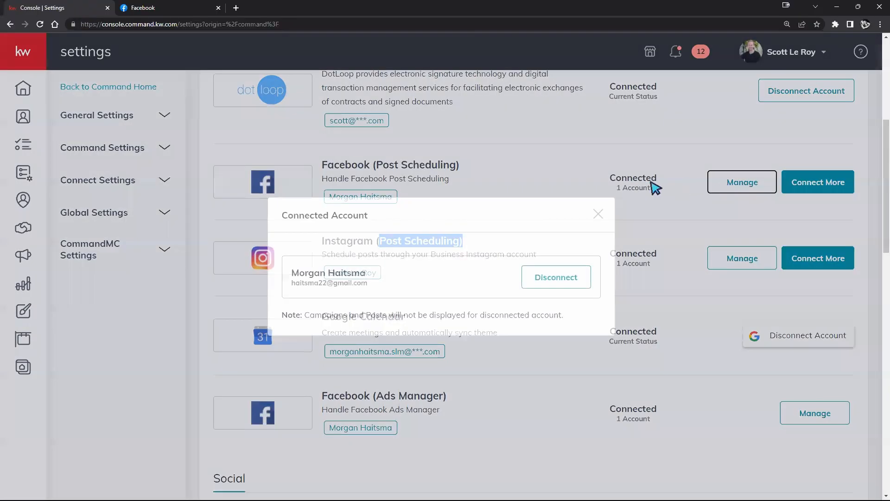
click(598, 214)
click(816, 413)
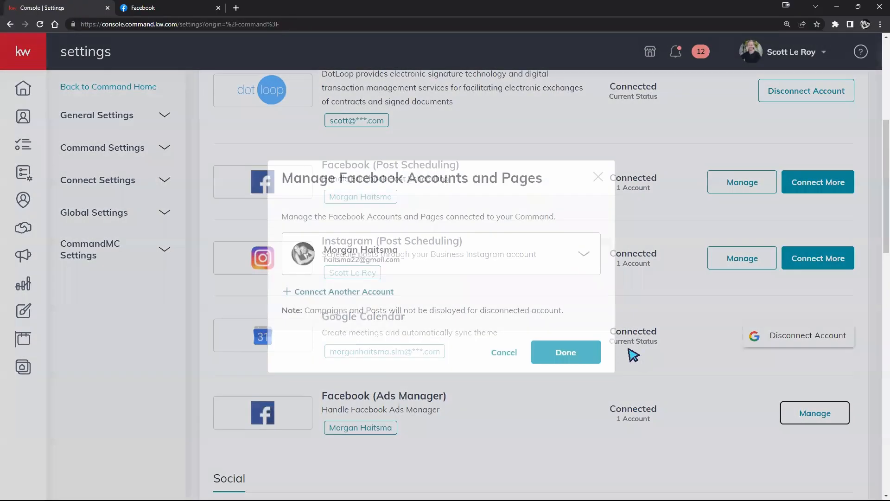
click(583, 254)
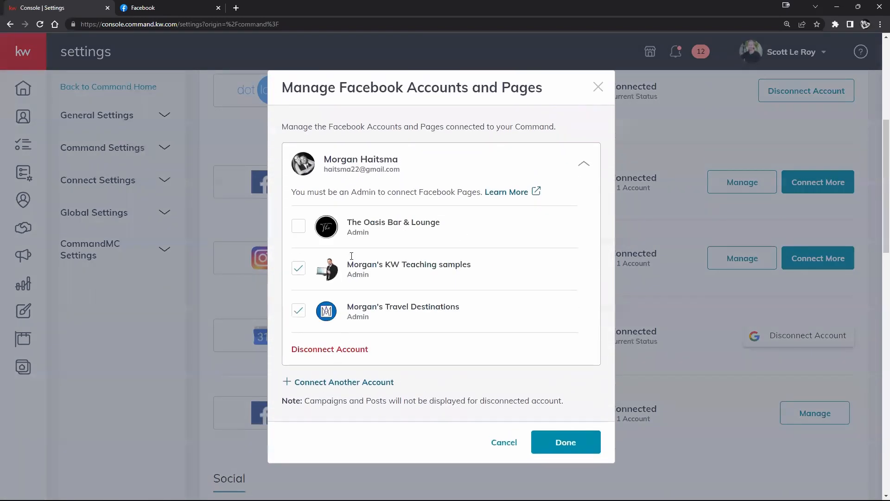
Switch to Facebook, open the KW Teaching samples Page and switch into its profile, dismissing the switch notice
click(149, 9)
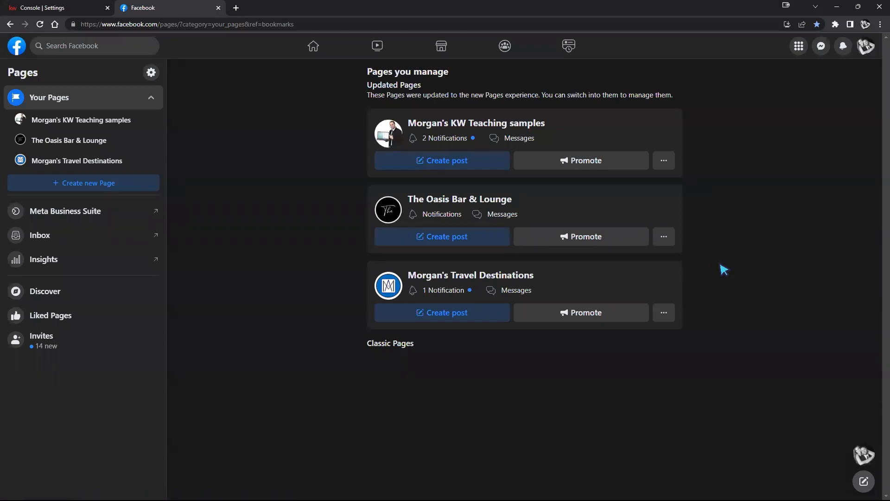
click(470, 124)
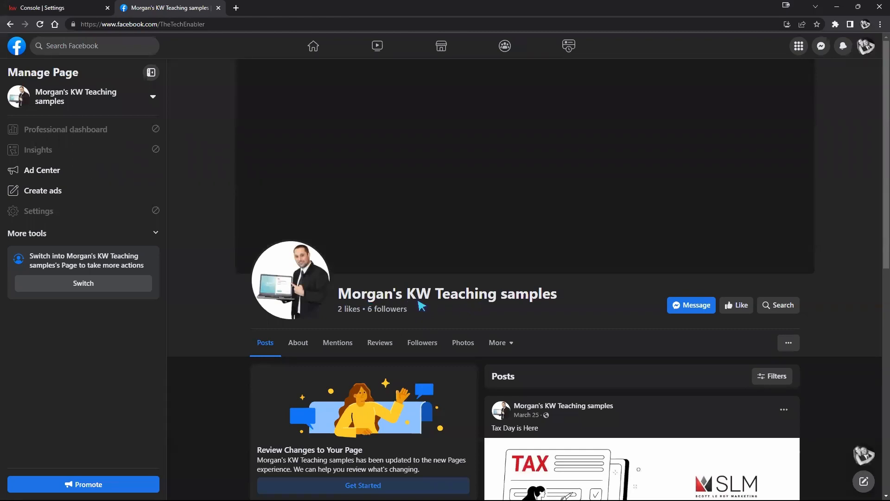
click(45, 132)
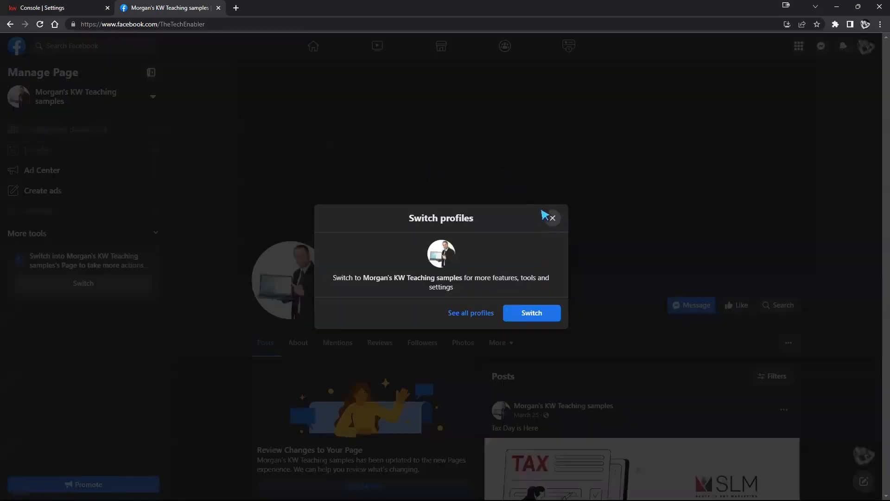
click(555, 217)
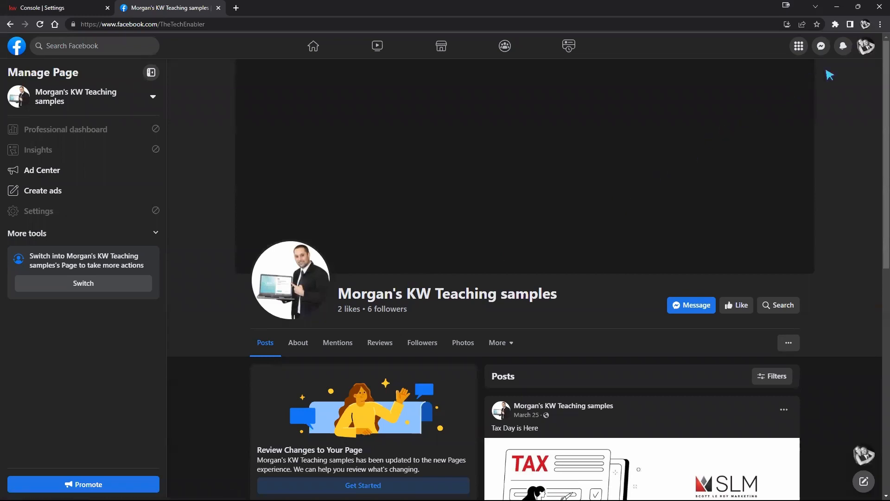
click(866, 48)
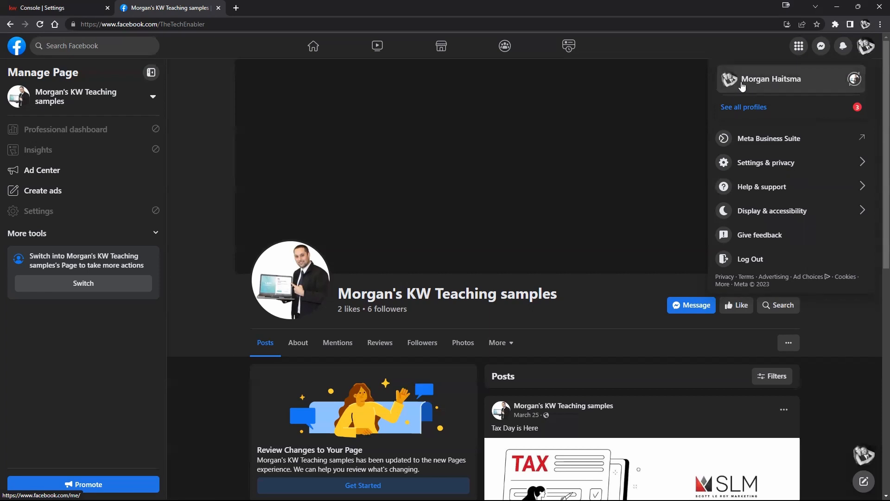
click(855, 79)
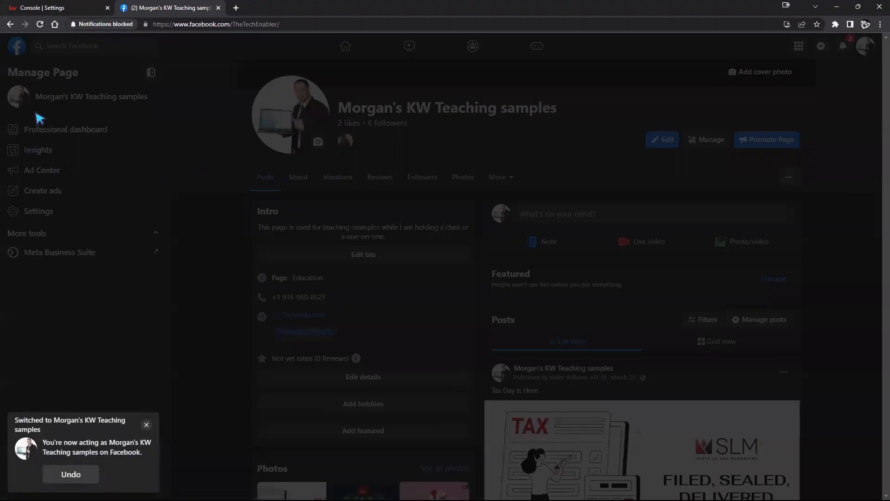
click(146, 424)
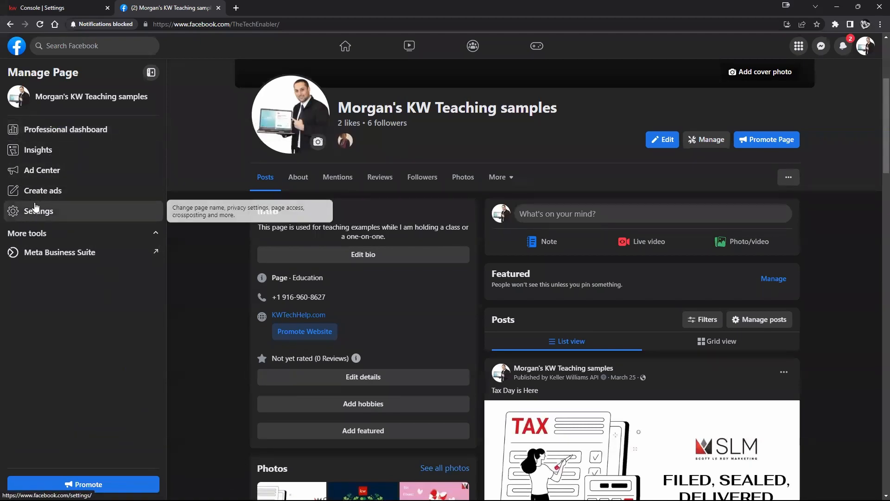
Open the Page's professional dashboard and check the Instagram connection option in its linked accounts
click(45, 154)
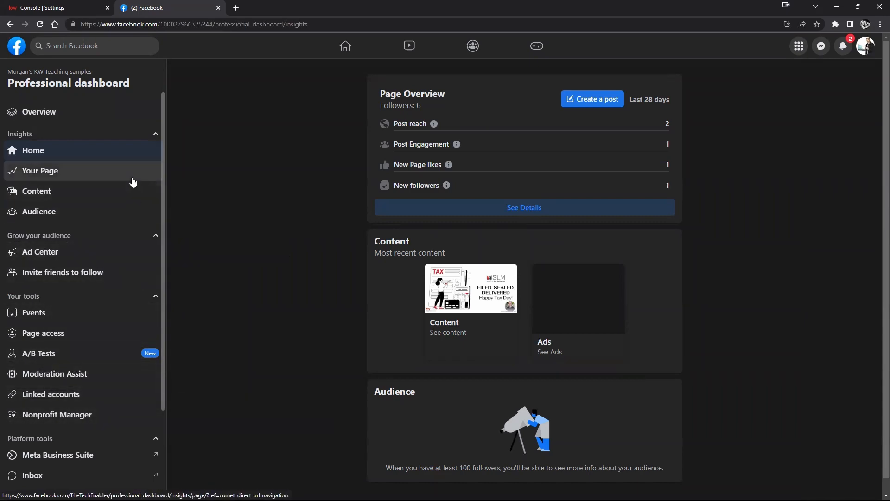
scroll(85, 330, down, 3)
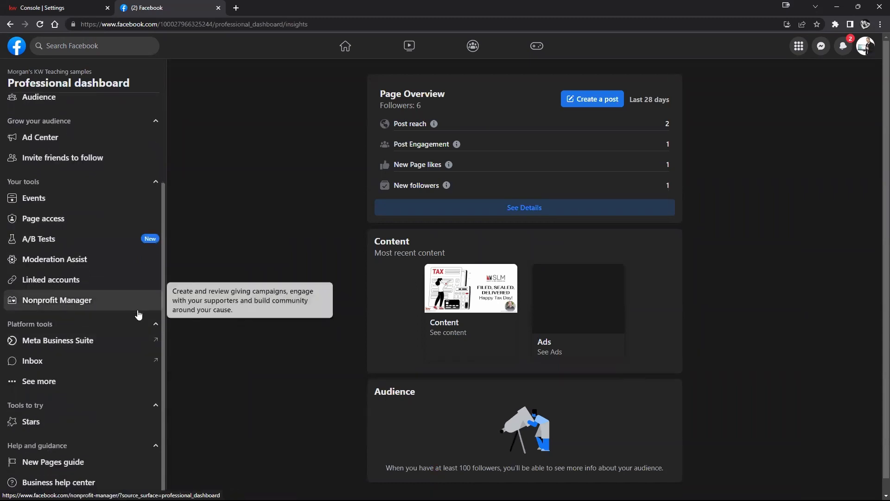
click(29, 280)
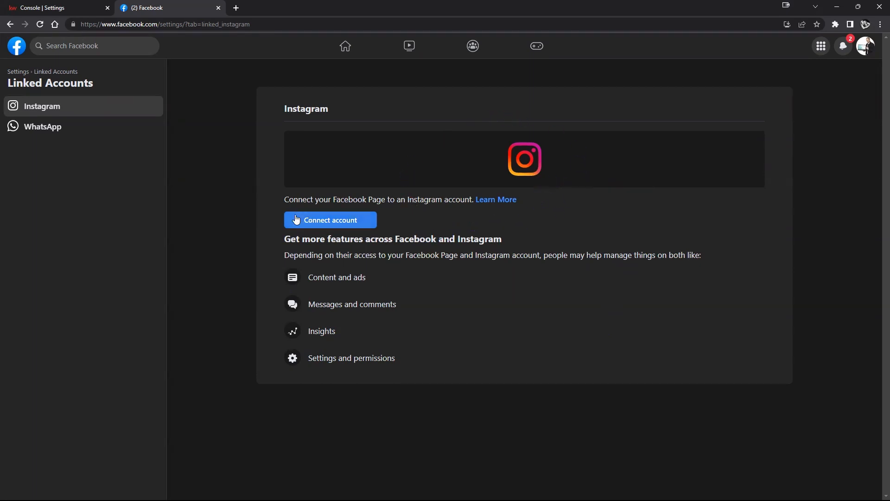
click(53, 9)
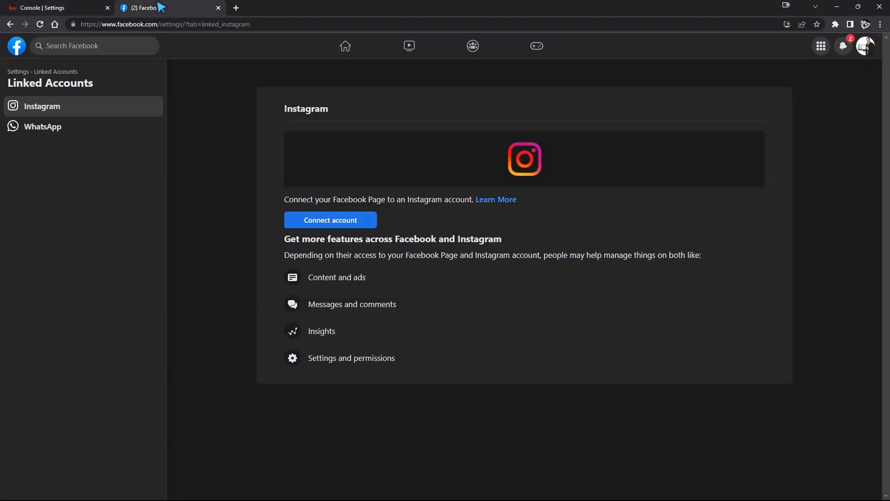
click(158, 8)
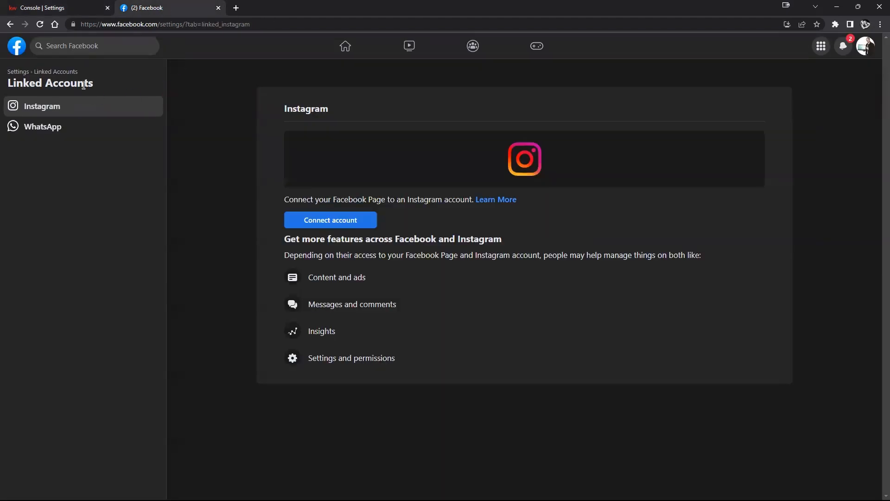
Return to the professional dashboard, open Page access and check the access options for the partner Keller Williams Marketing
click(11, 25)
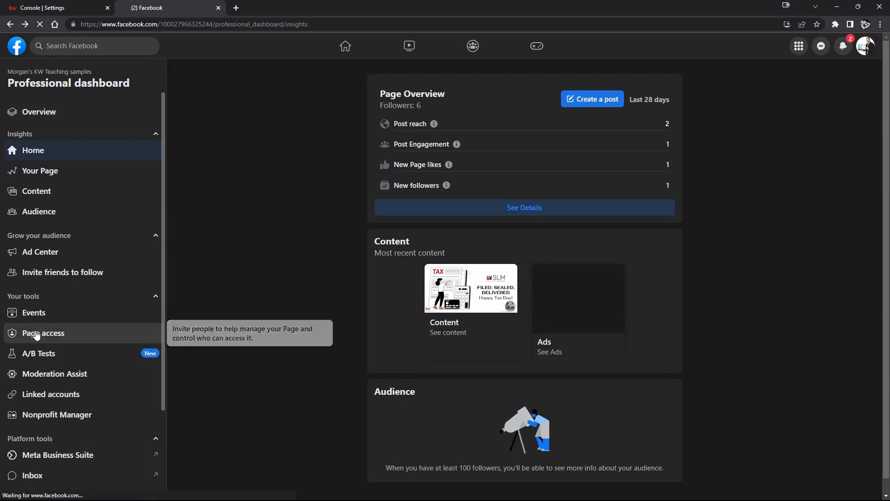
click(36, 335)
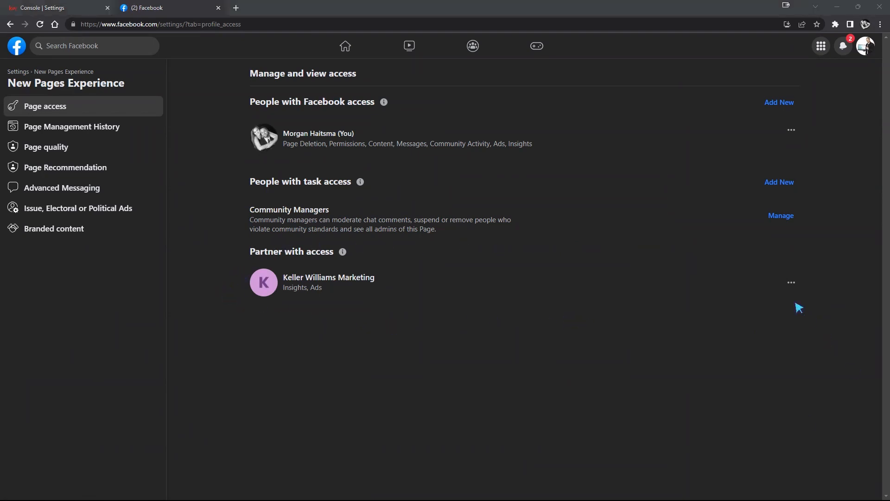
click(791, 283)
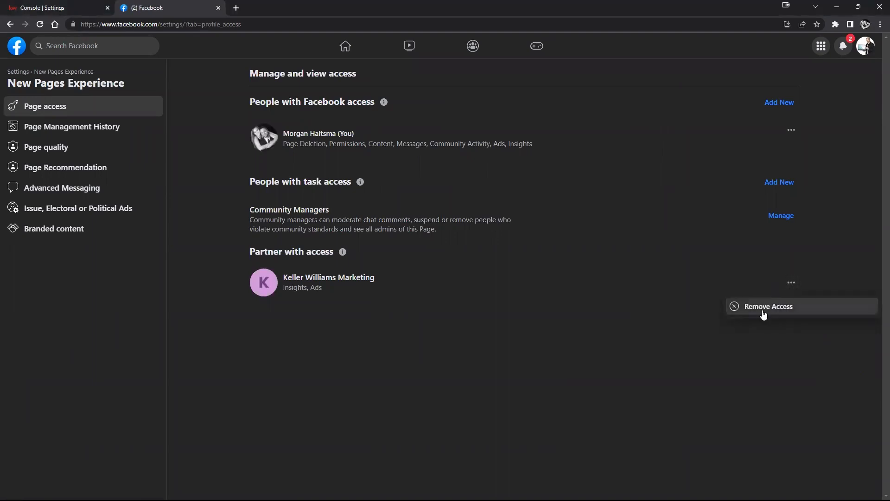
click(722, 343)
Switch to the KW Command settings and close the Manage Facebook Accounts and Pages dialog
click(74, 7)
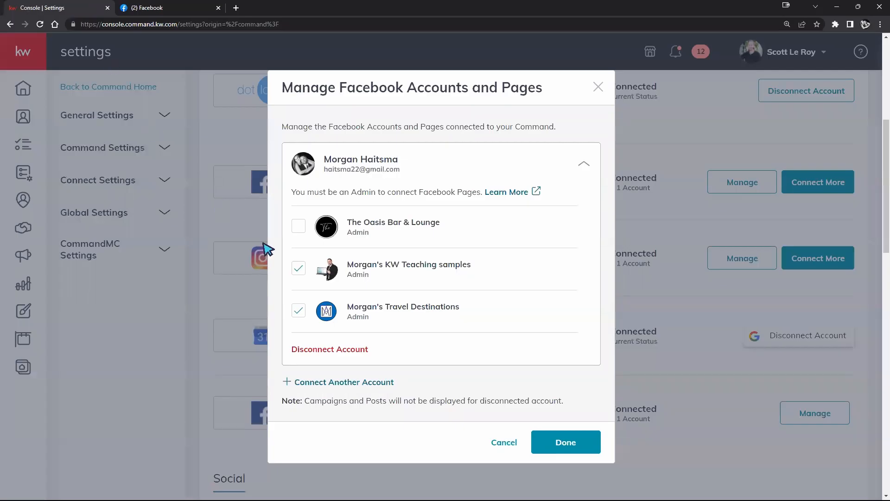
click(598, 87)
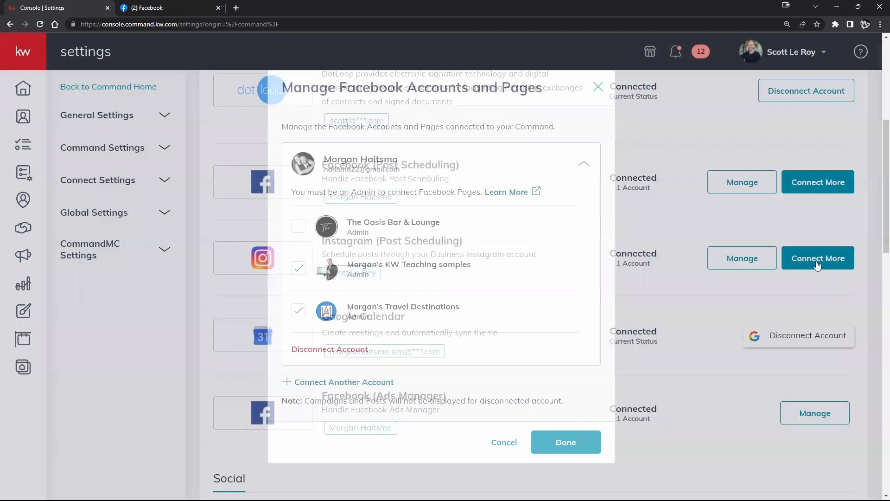
click(188, 7)
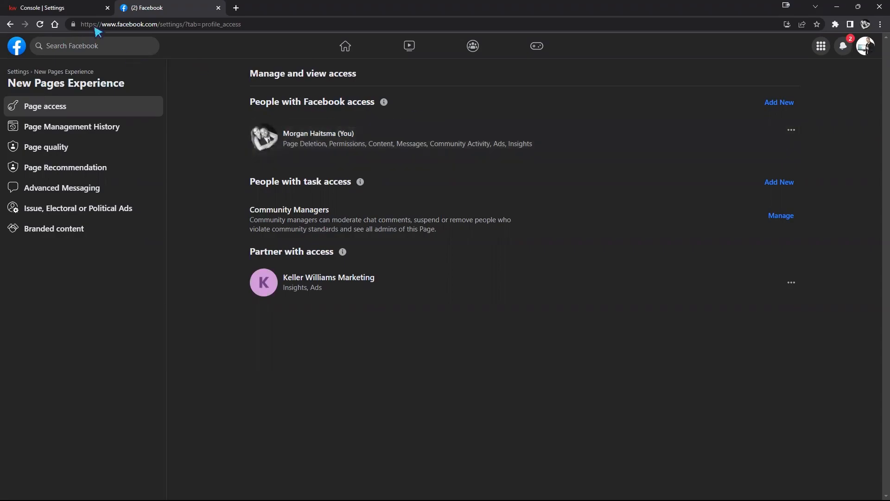
click(28, 7)
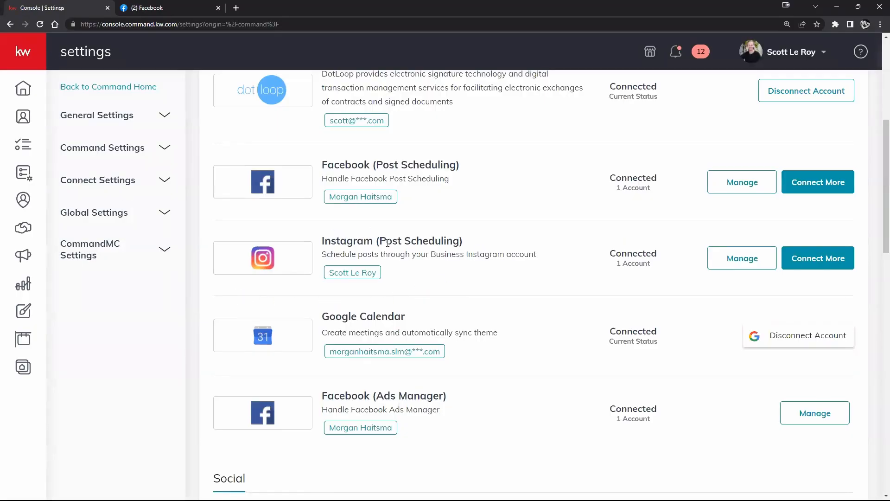
Look through the integrations list, highlighting "Post Scheduling" in the Instagram name and the names Facebook (Post Scheduling) and Facebook (Ads Manager)
drag(378, 242, 467, 255)
click(513, 246)
scroll(594, 262, down, 5)
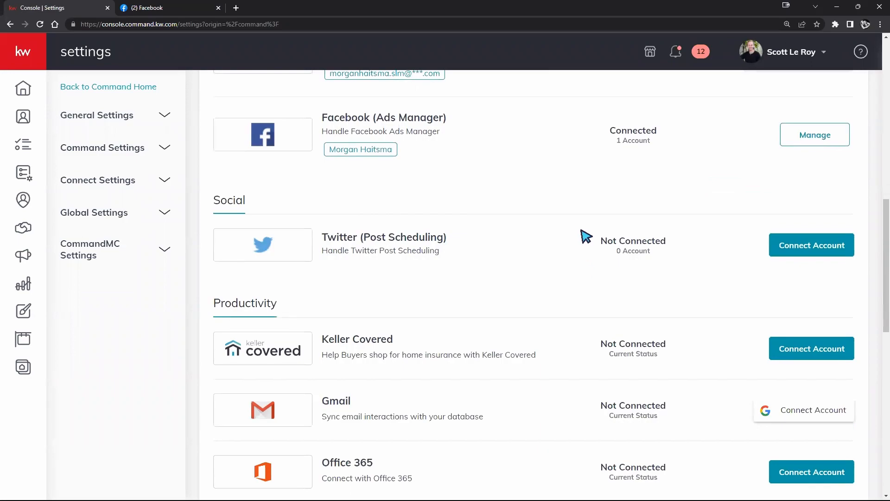
scroll(587, 238, down, 4)
scroll(591, 239, up, 1)
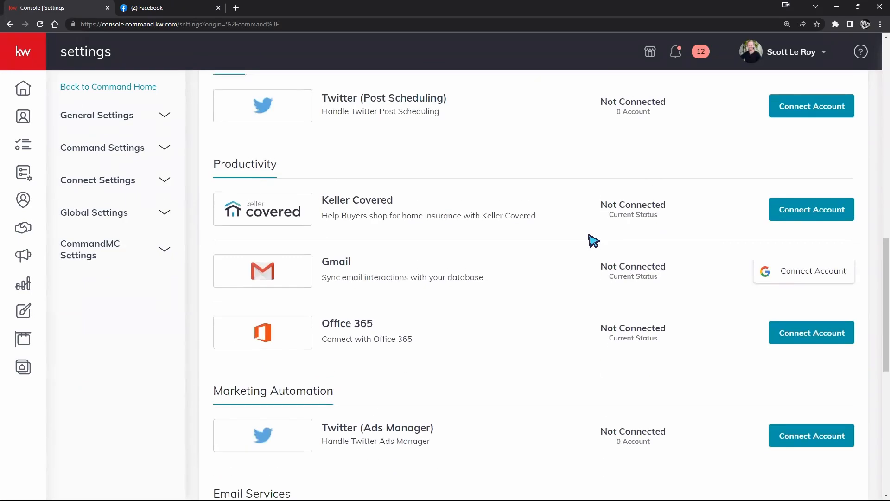
scroll(591, 239, down, 1)
scroll(598, 232, up, 1)
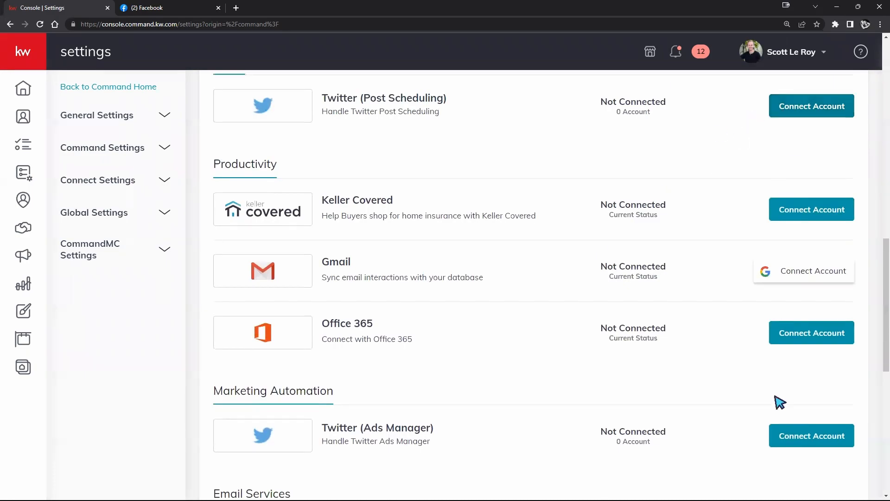
scroll(712, 418, up, 7)
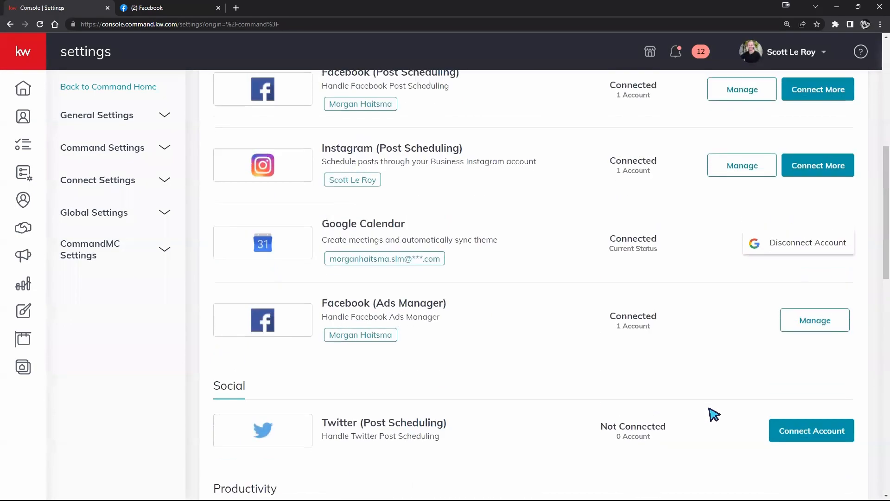
scroll(713, 414, up, 1)
scroll(710, 412, up, 1)
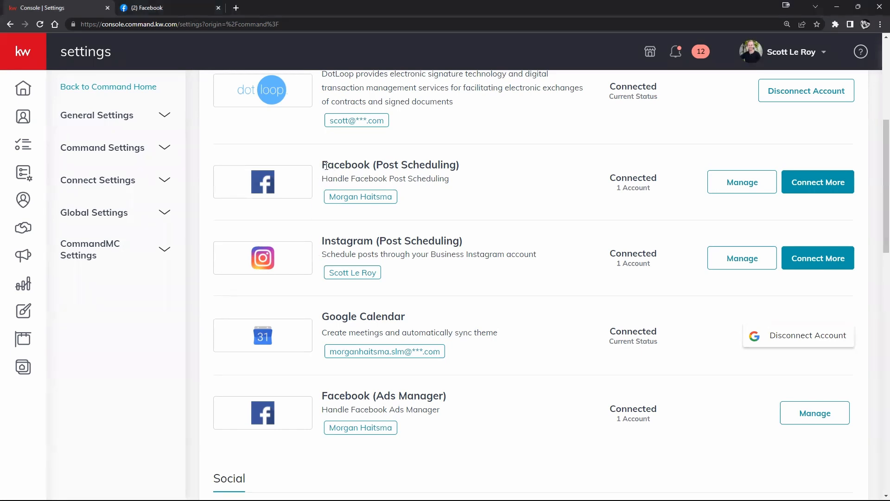
drag(326, 165, 458, 165)
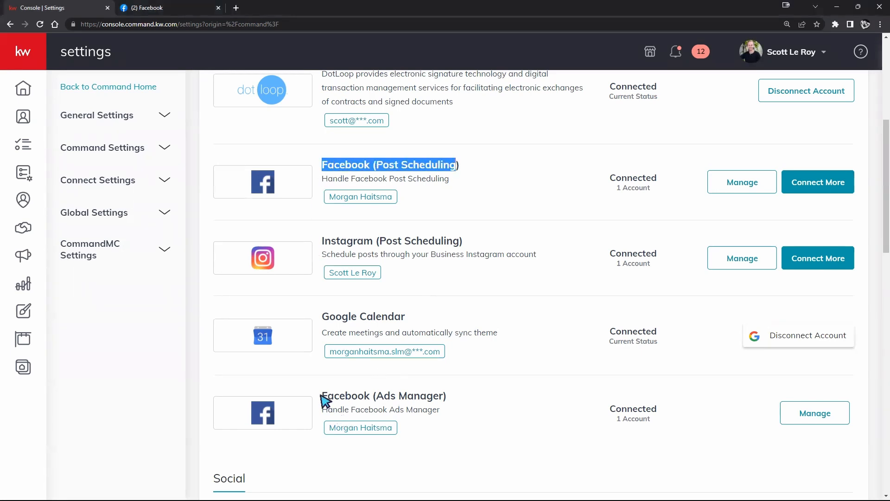
drag(321, 395, 442, 395)
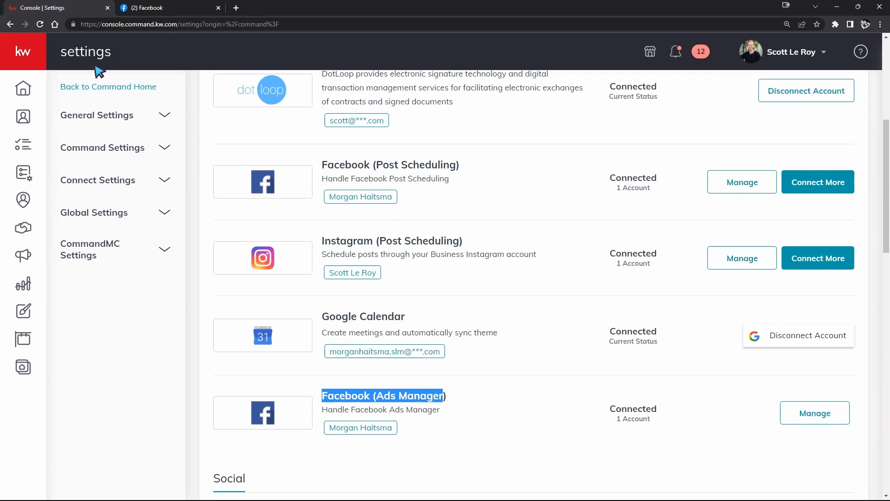
Open Designs and create a new Social design without importing listing photos and text
click(29, 58)
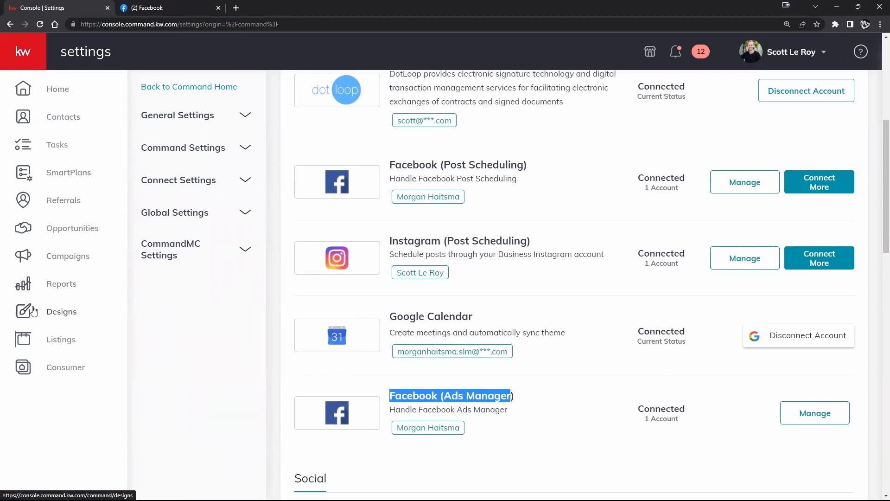
click(57, 314)
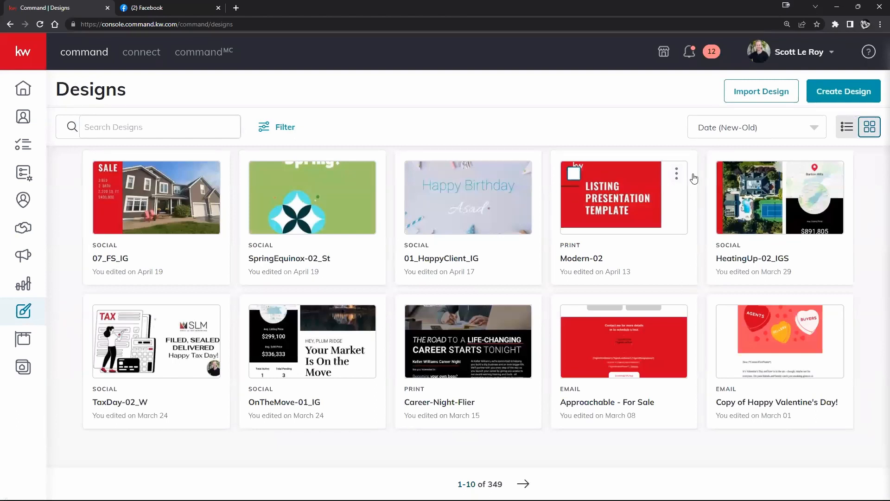
click(841, 93)
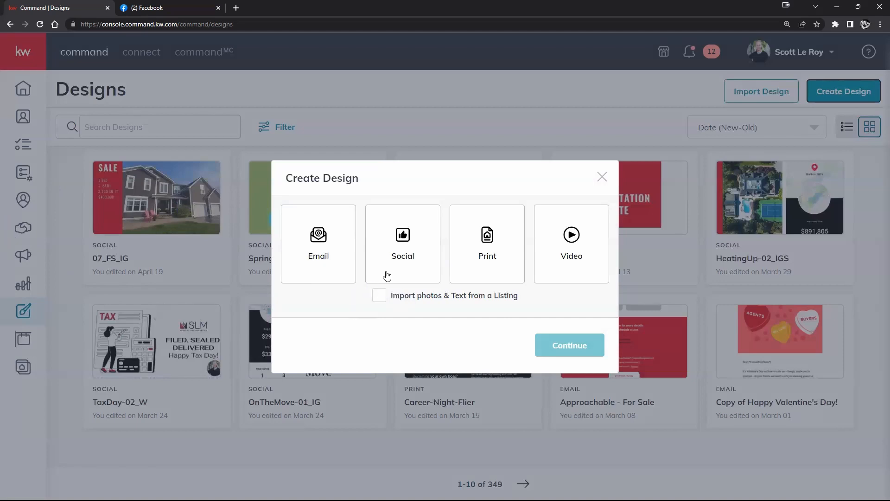
click(431, 256)
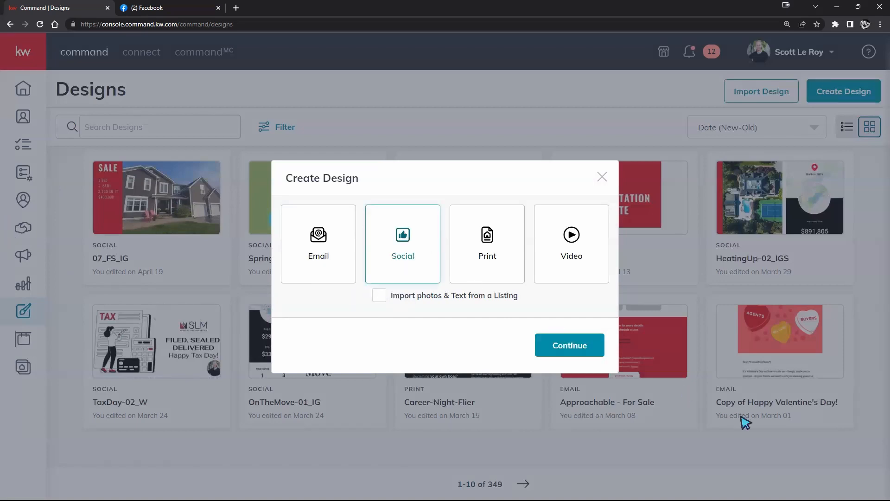
click(564, 342)
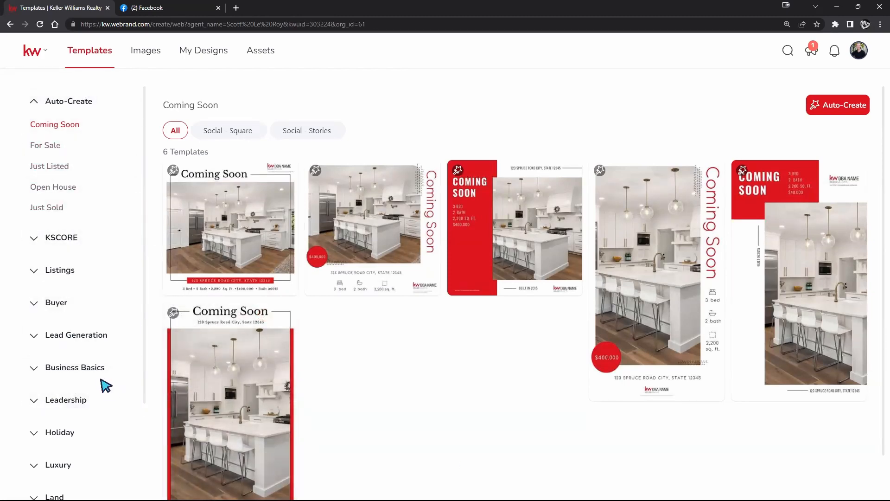
Look through the template categories and review the Market Expert templates under Lead Generation
scroll(100, 386, down, 2)
scroll(100, 386, down, 1)
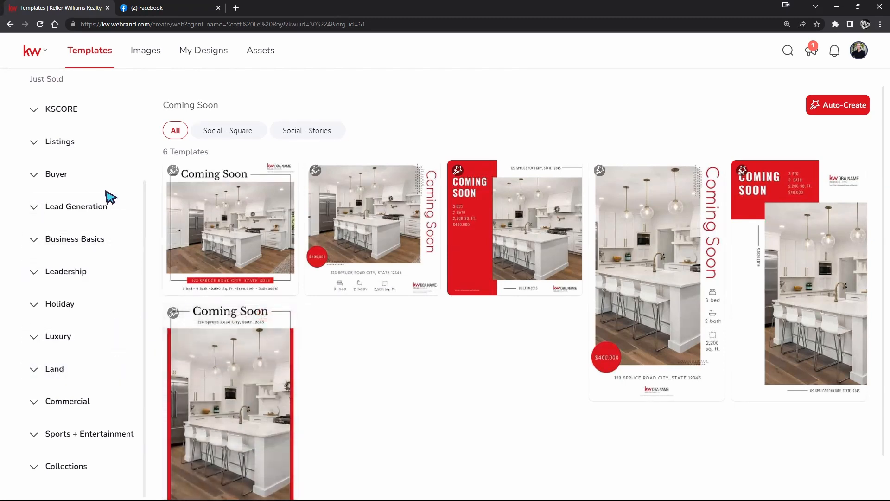
scroll(85, 206, up, 2)
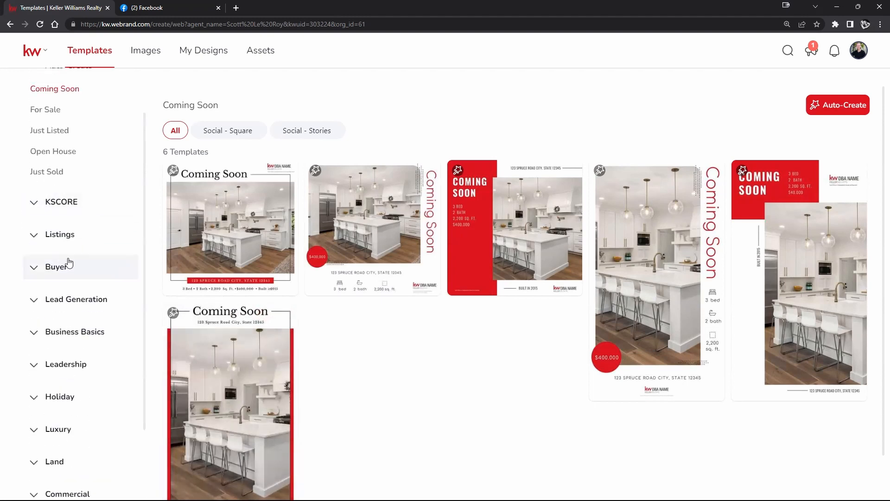
scroll(88, 265, up, 1)
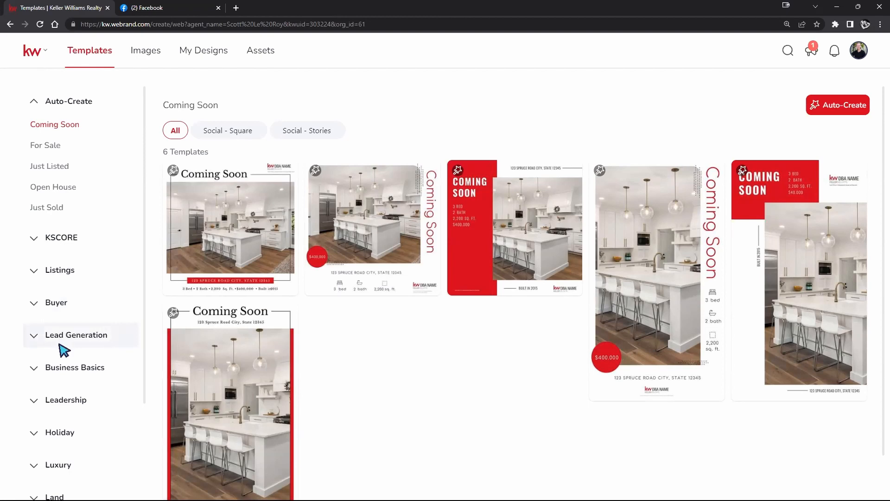
scroll(80, 330, down, 1)
scroll(81, 330, down, 3)
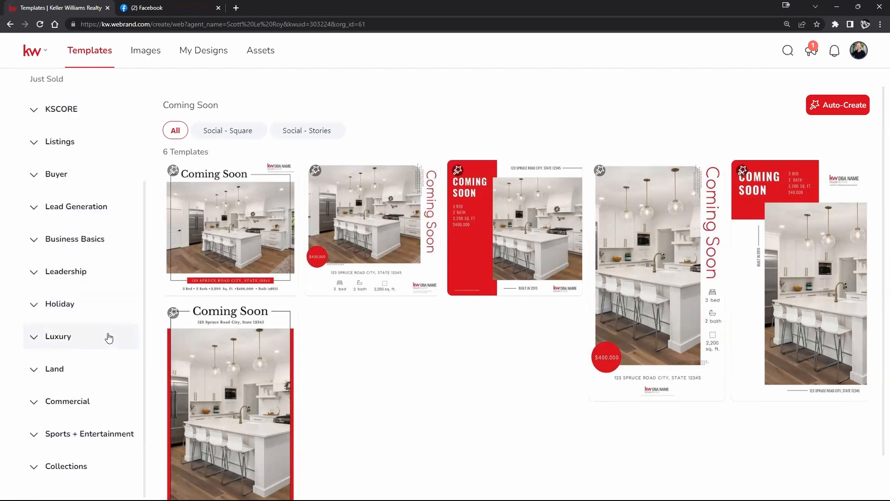
click(63, 209)
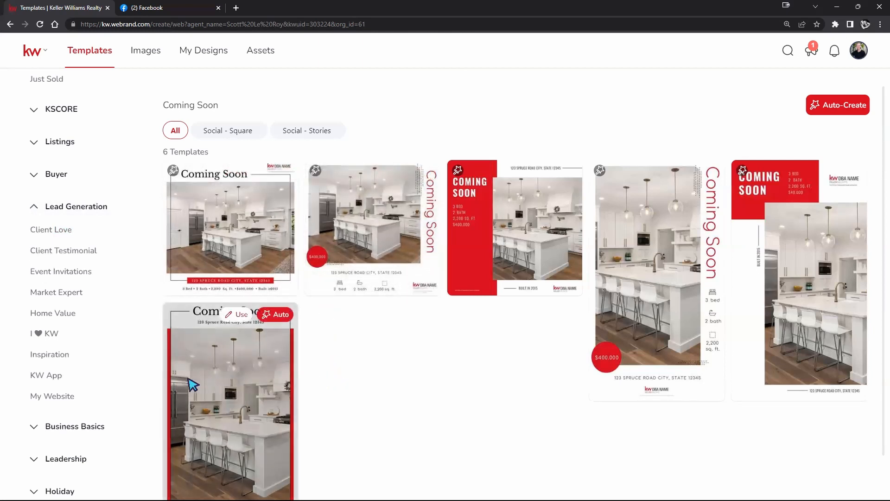
click(57, 291)
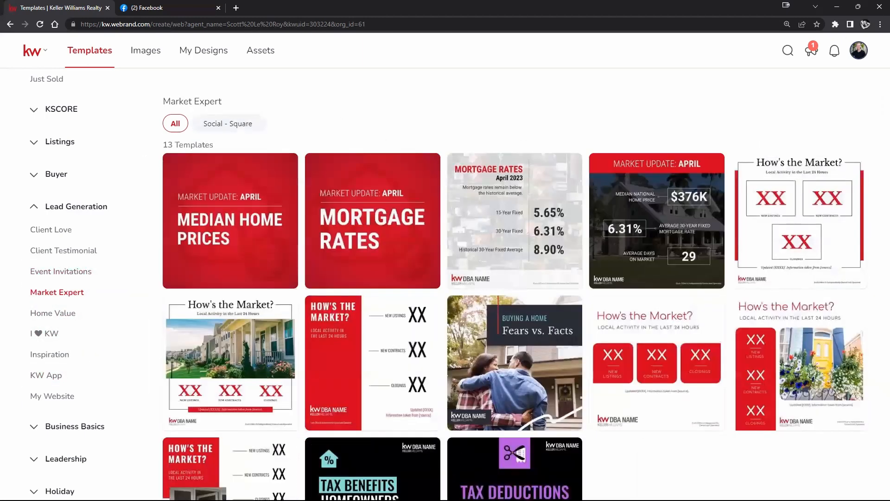
scroll(676, 439, down, 2)
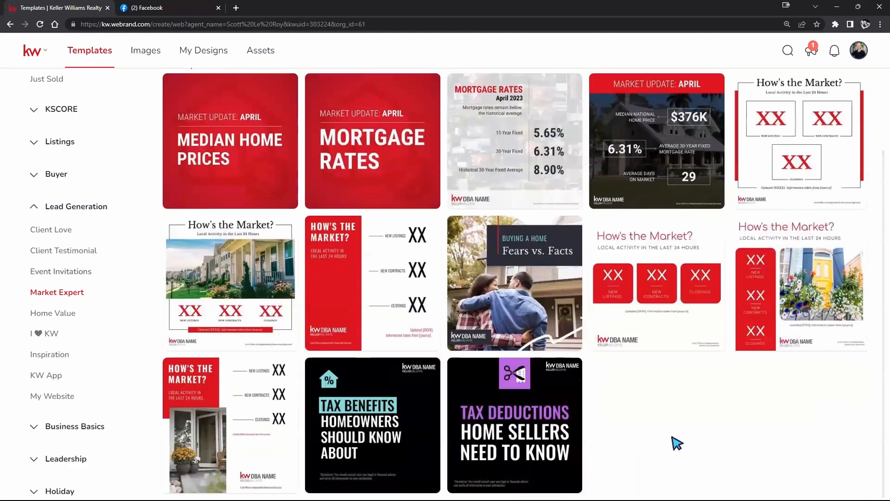
mouse_move(252, 298)
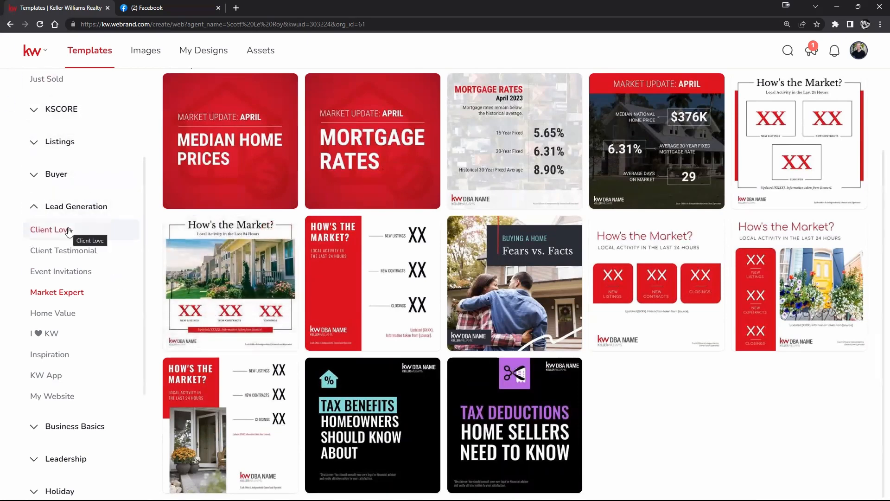
Browse the Client Love templates under Lead Generation, including the birthday and home anniversary designs
click(76, 242)
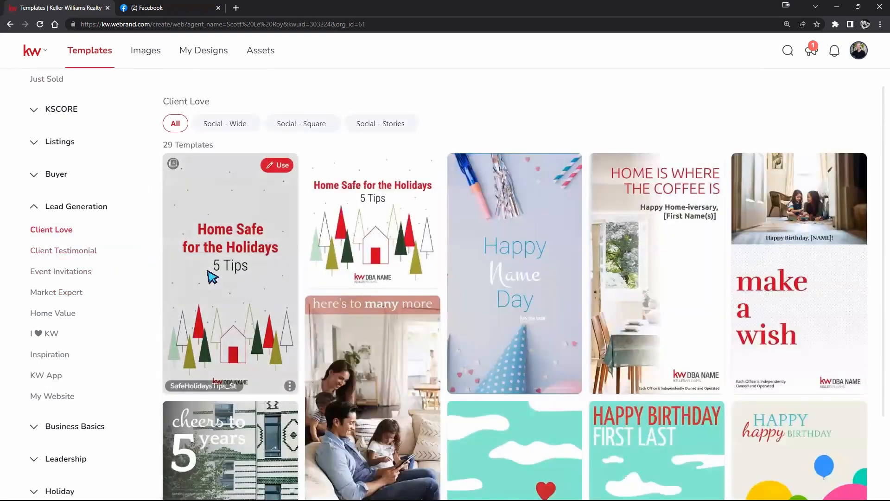
scroll(495, 322, down, 9)
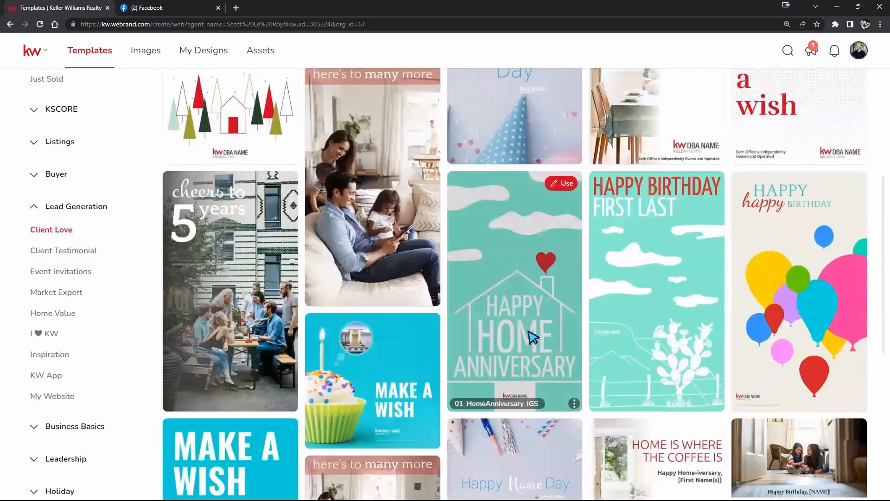
scroll(577, 341, down, 4)
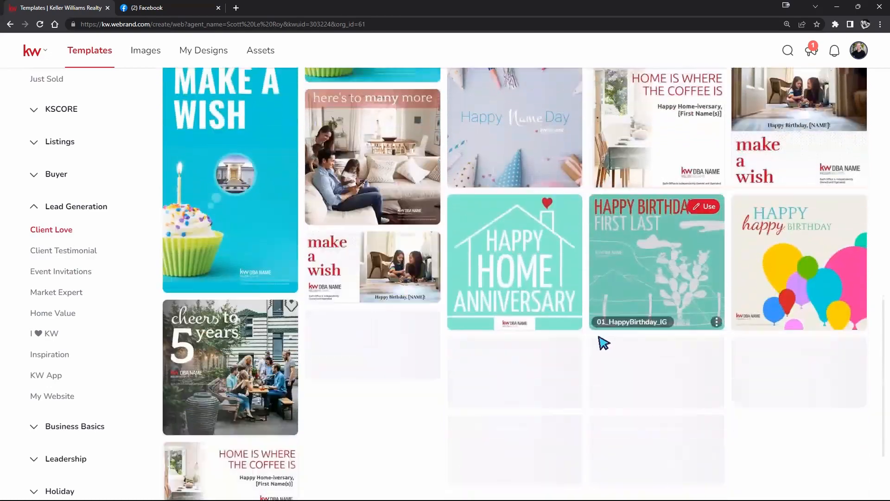
scroll(776, 441, down, 1)
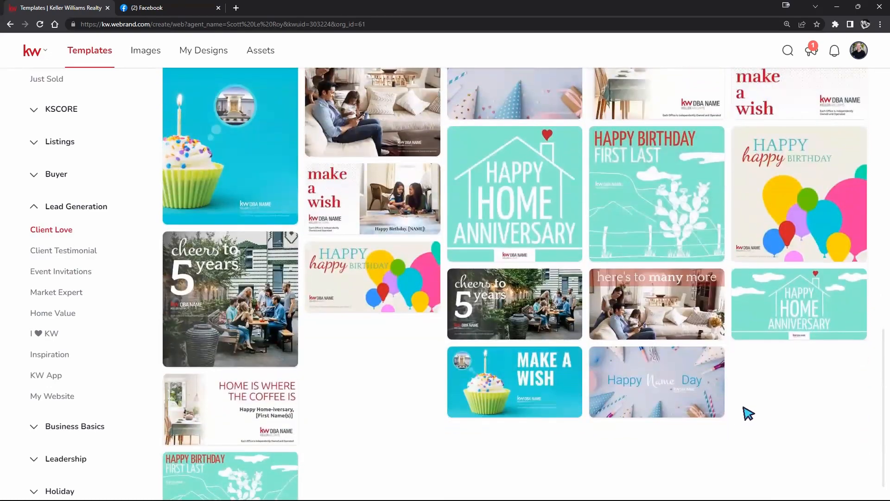
scroll(756, 415, up, 2)
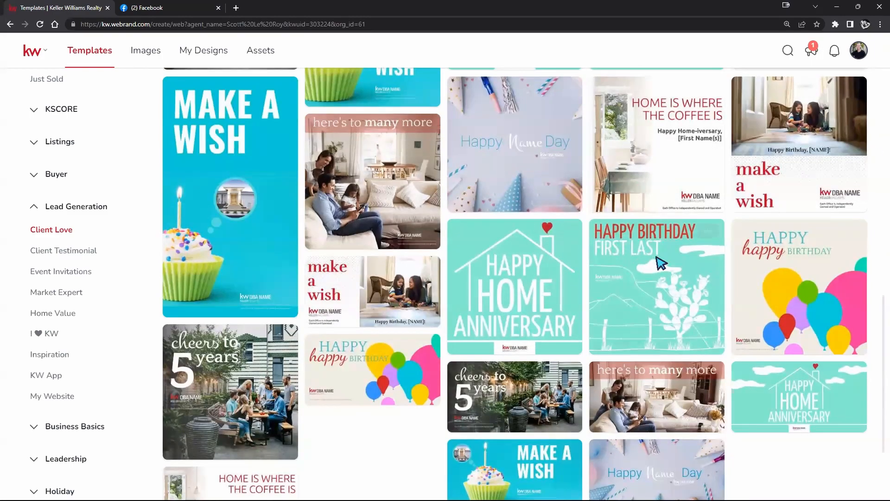
scroll(809, 472, down, 2)
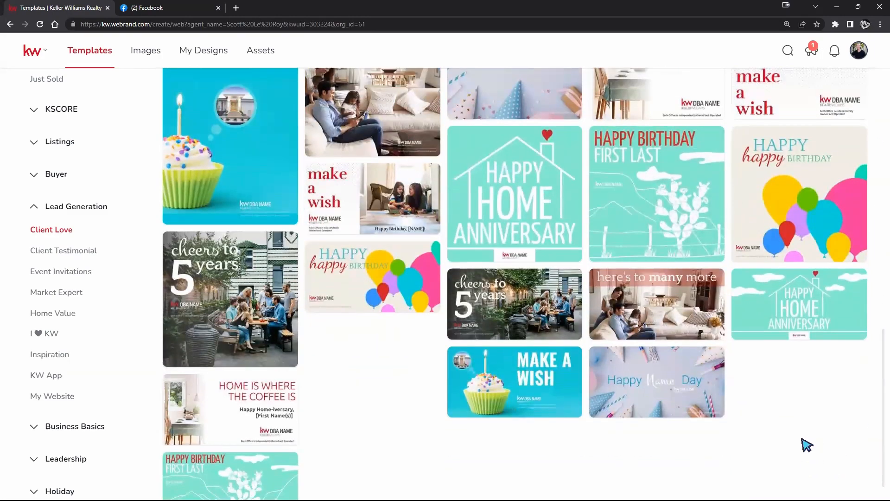
scroll(806, 417, up, 5)
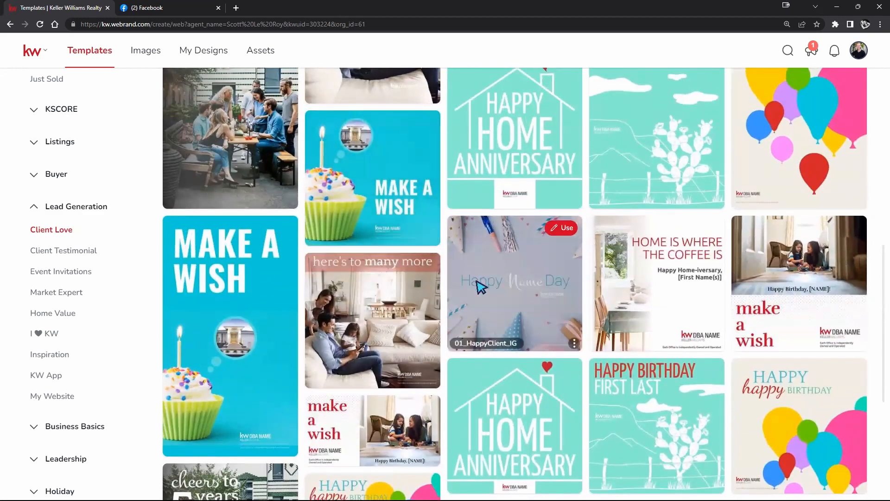
scroll(484, 290, up, 2)
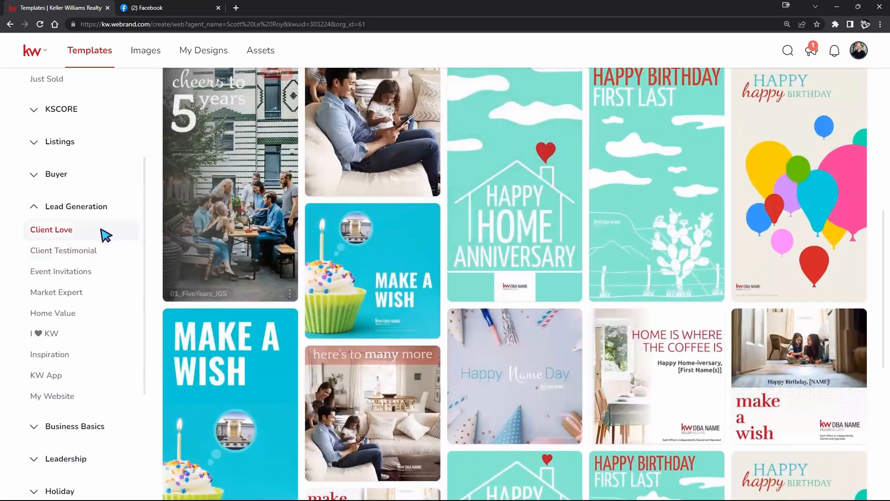
Expand the Listings category, show its Coming Soon templates and look through them
scroll(106, 235, up, 3)
click(59, 270)
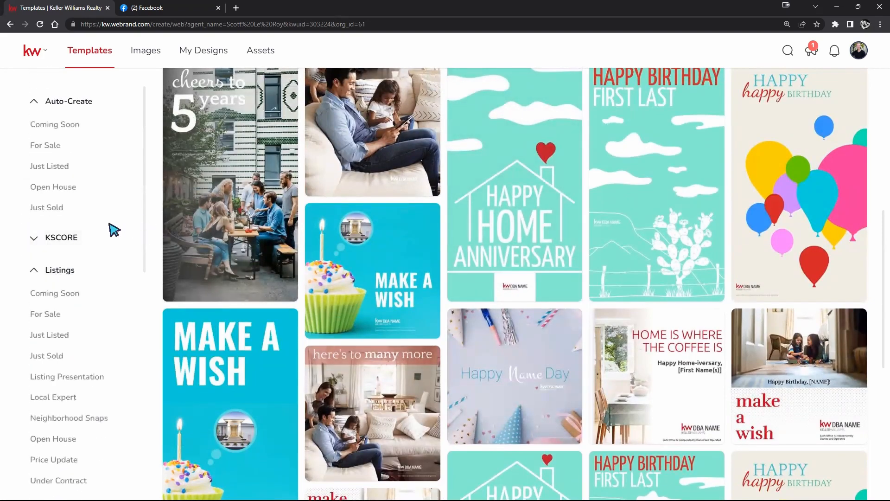
scroll(116, 229, up, 3)
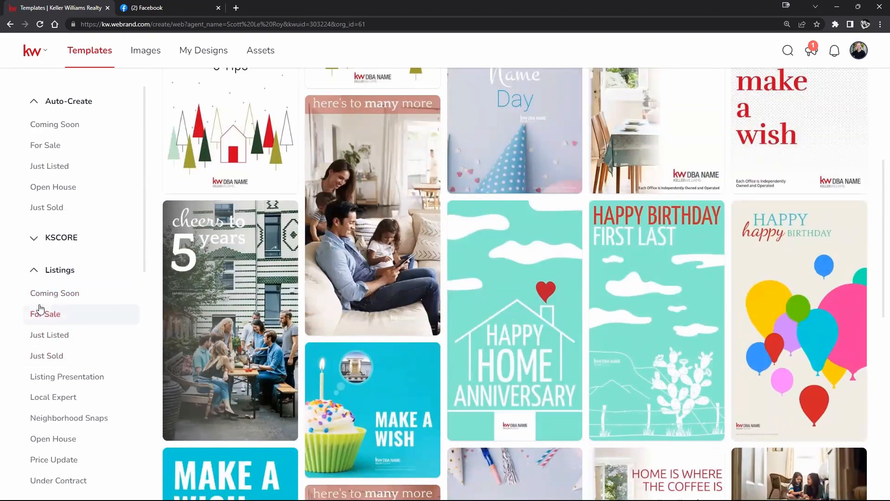
click(49, 293)
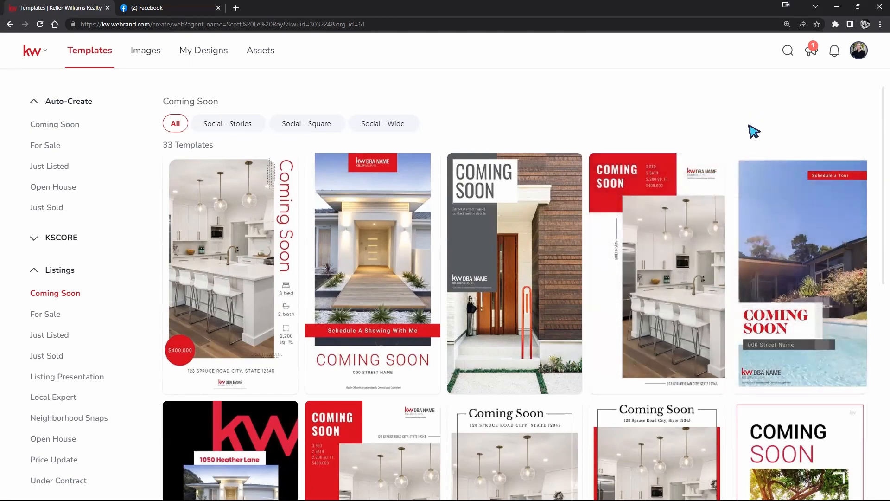
scroll(753, 132, down, 4)
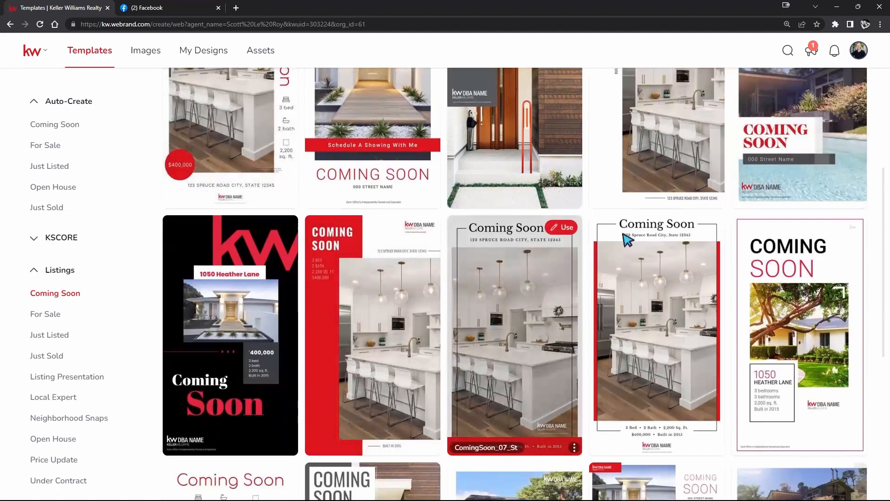
scroll(360, 298, down, 5)
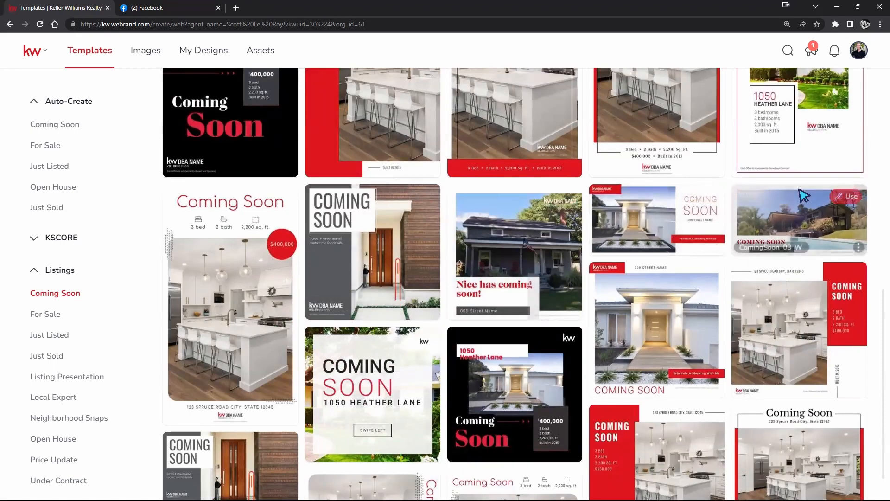
scroll(626, 208, up, 3)
scroll(626, 207, up, 5)
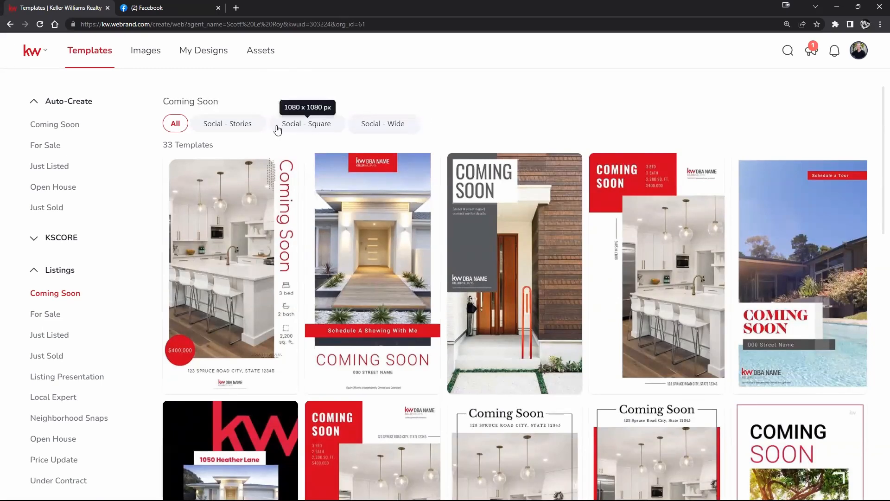
Filter the Coming Soon templates by Social - Stories, highlight the pixel dimensions, and check the Social - Wide format
click(235, 125)
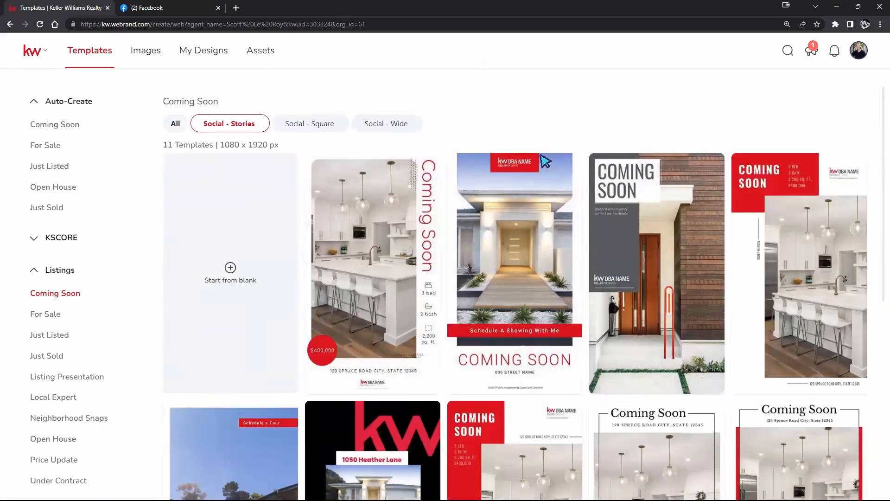
mouse_move(514, 162)
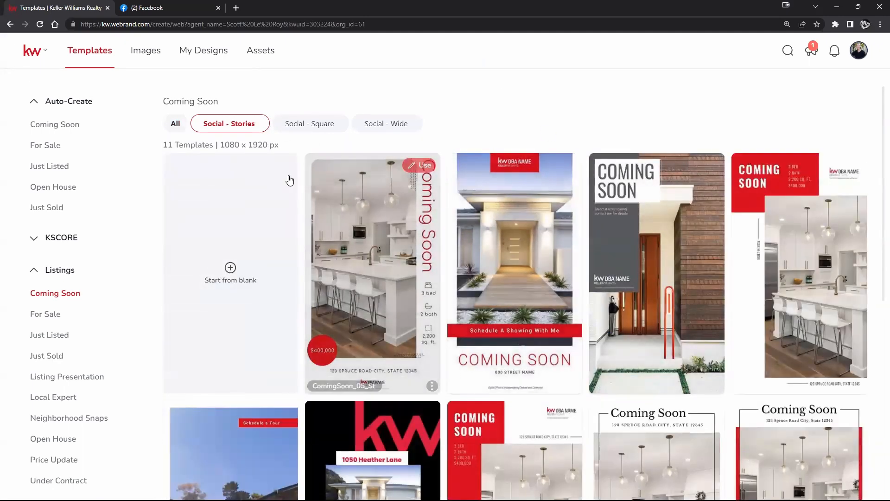
drag(223, 144, 279, 145)
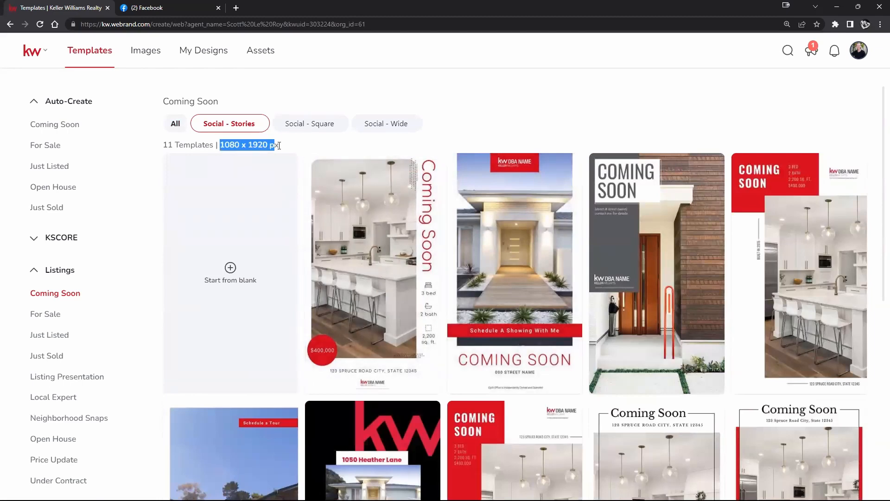
click(340, 130)
click(369, 122)
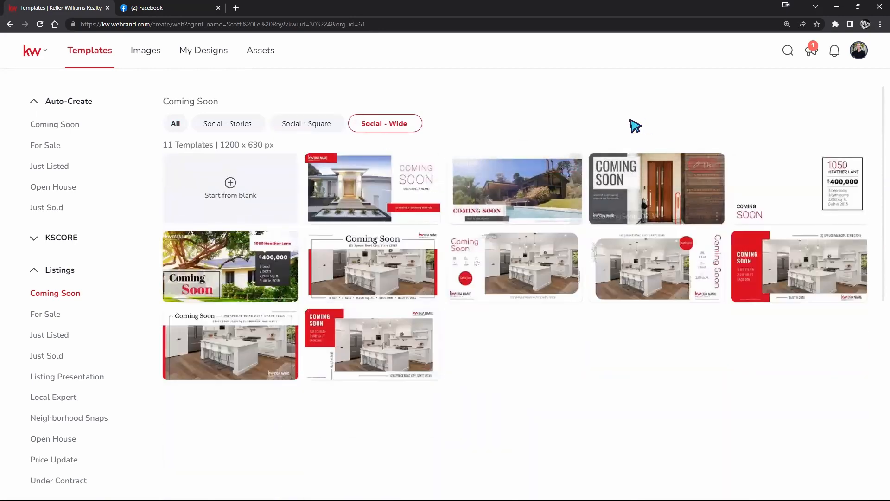
mouse_move(721, 179)
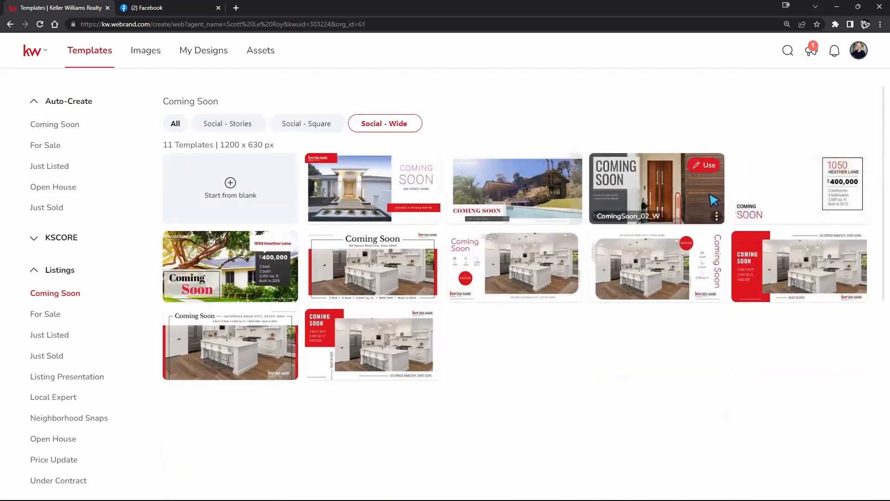
Filter the Coming Soon templates to Social - Square and open the ComingSoon_02_Sq template for editing
click(301, 123)
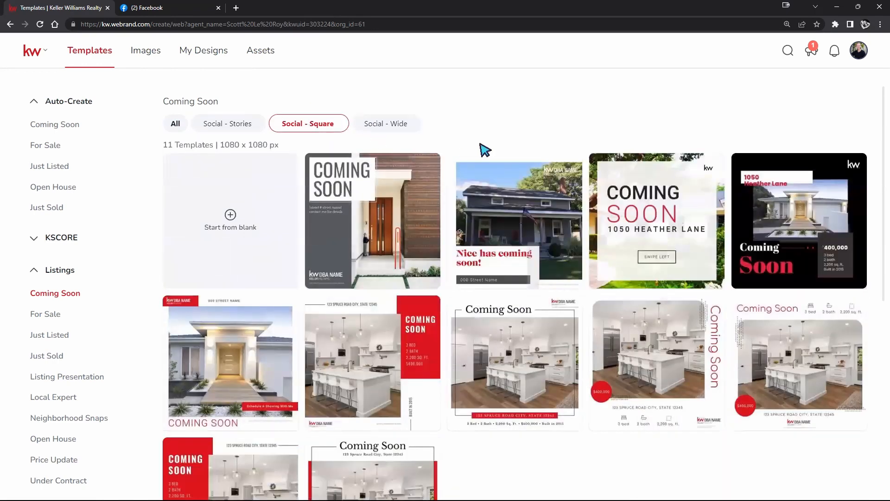
mouse_move(523, 216)
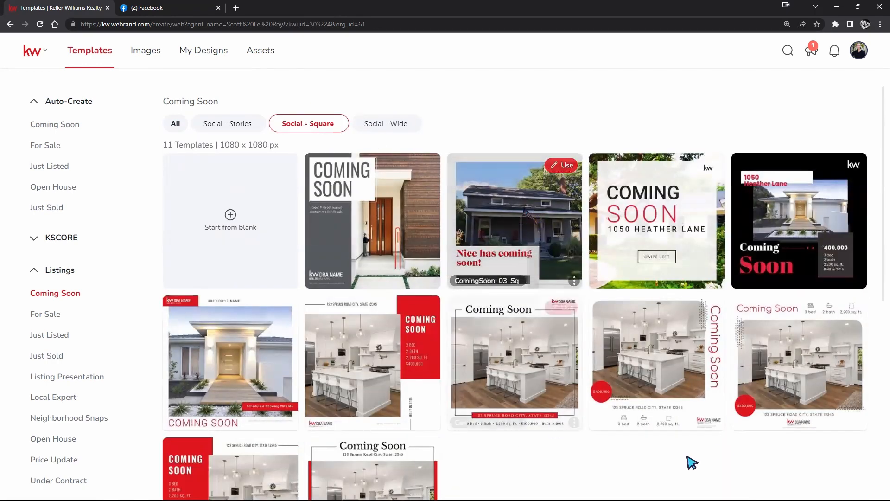
mouse_move(784, 500)
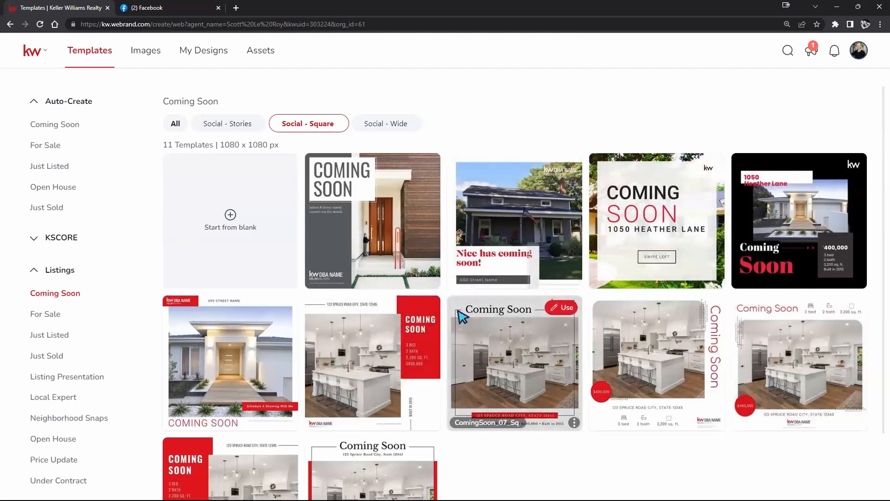
click(423, 169)
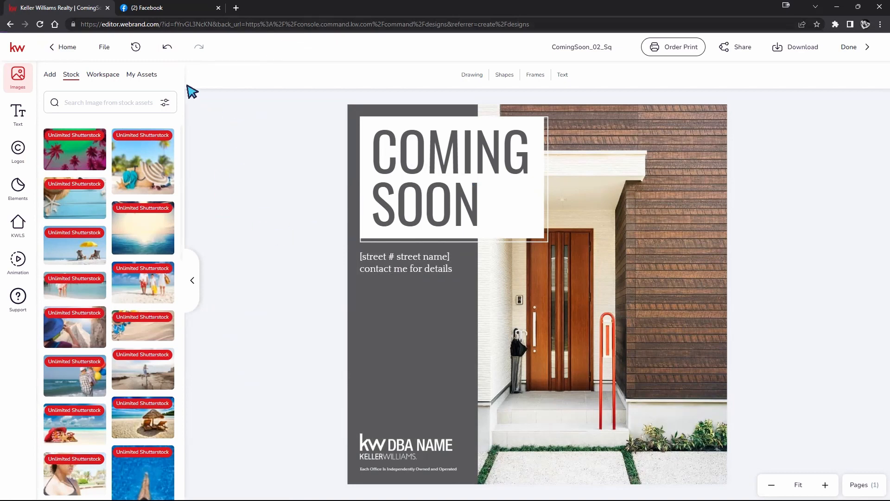
Search the KWLS listings by the property's street address and select the third result, in Arlington, WI
click(19, 229)
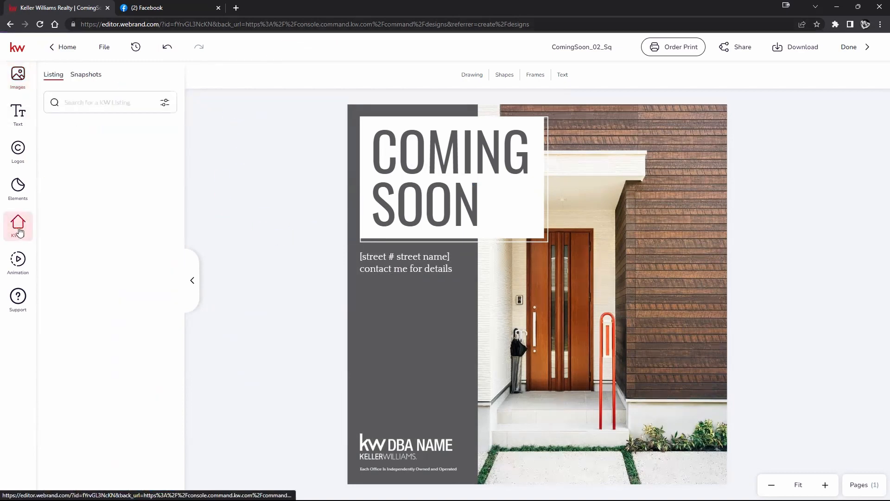
click(78, 103)
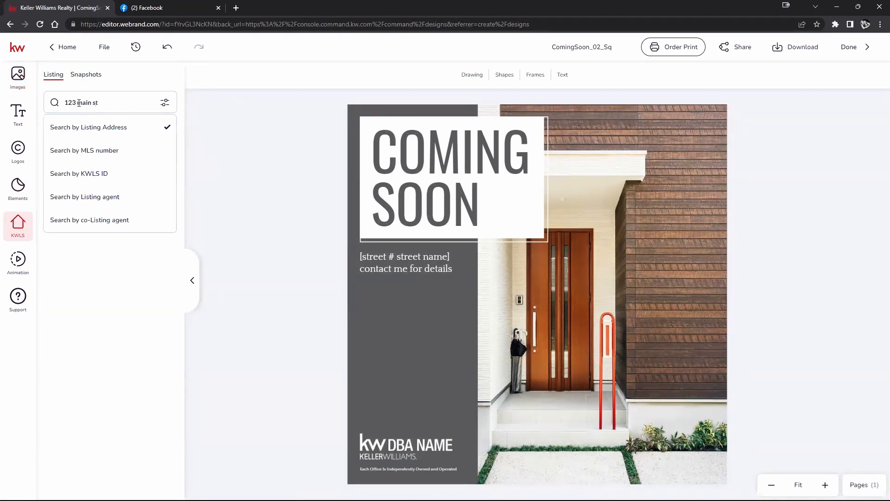
key(Return)
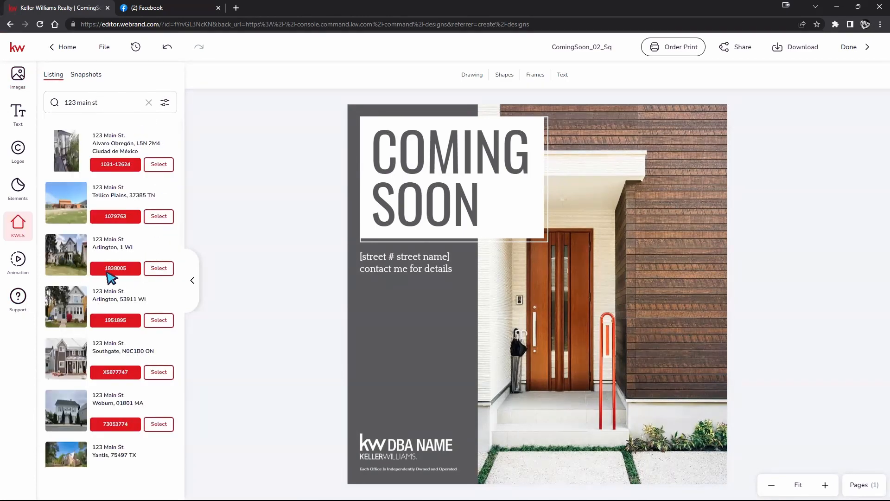
click(154, 270)
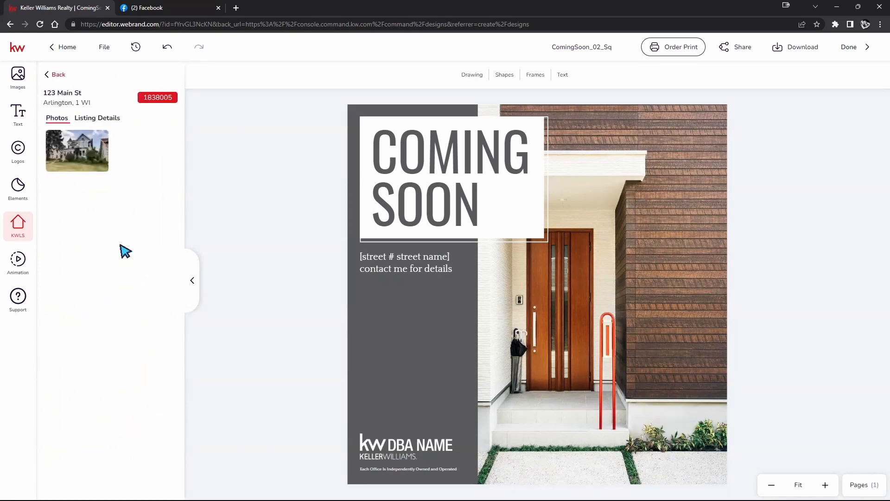
Replace the template's front door picture with the listing photo and shift it within its frame to show more of the house
mouse_move(99, 148)
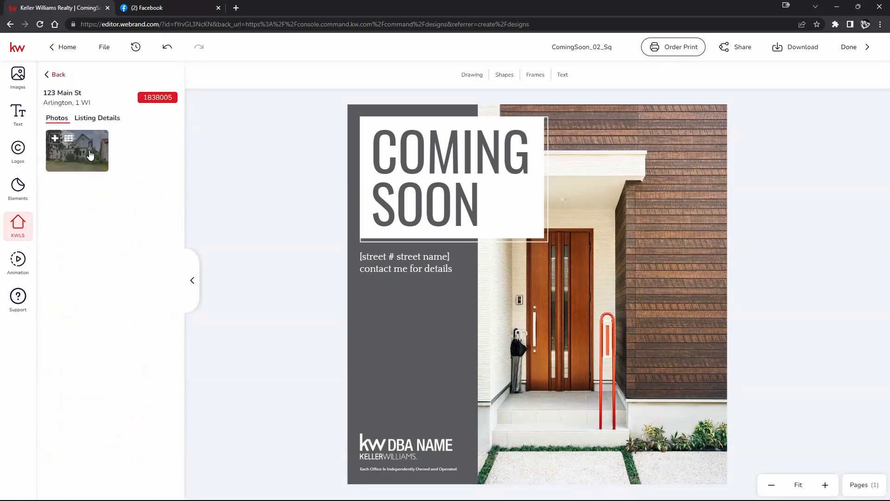
drag(104, 157, 557, 259)
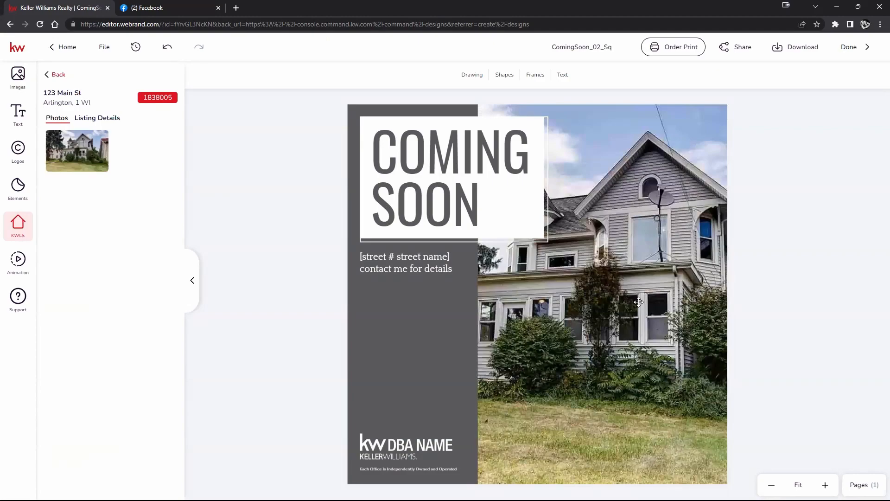
double_click(639, 302)
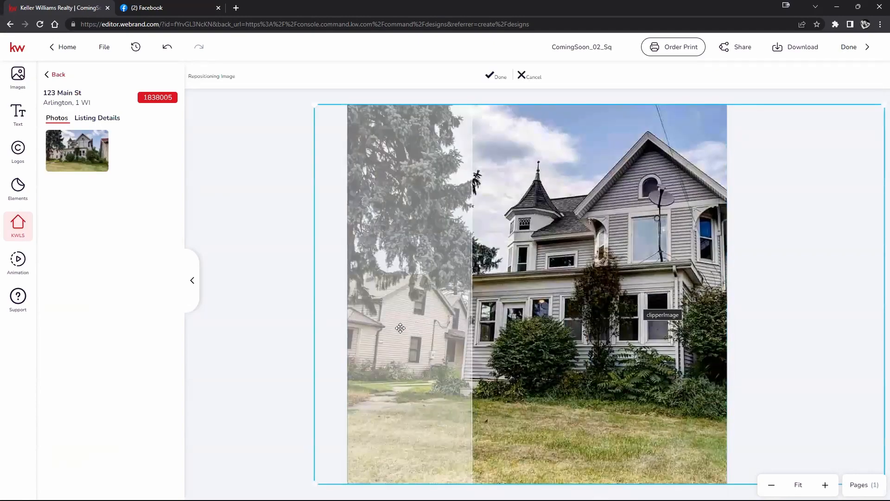
drag(603, 293, 576, 289)
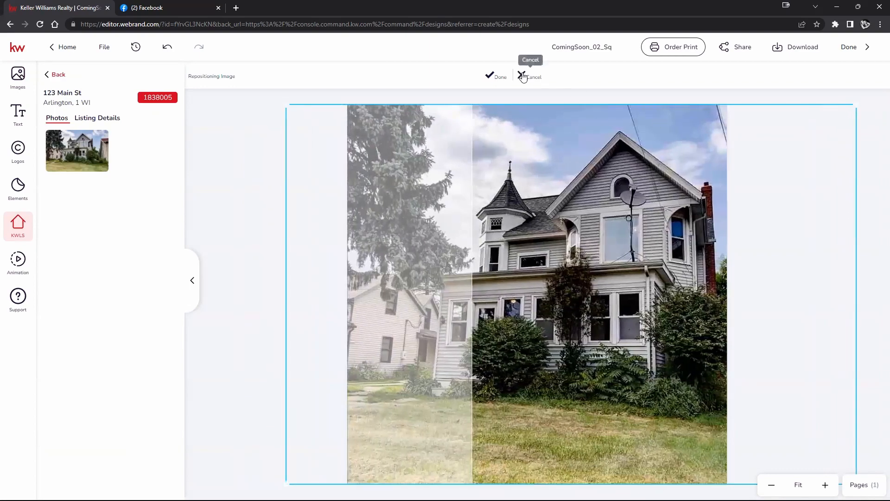
click(496, 76)
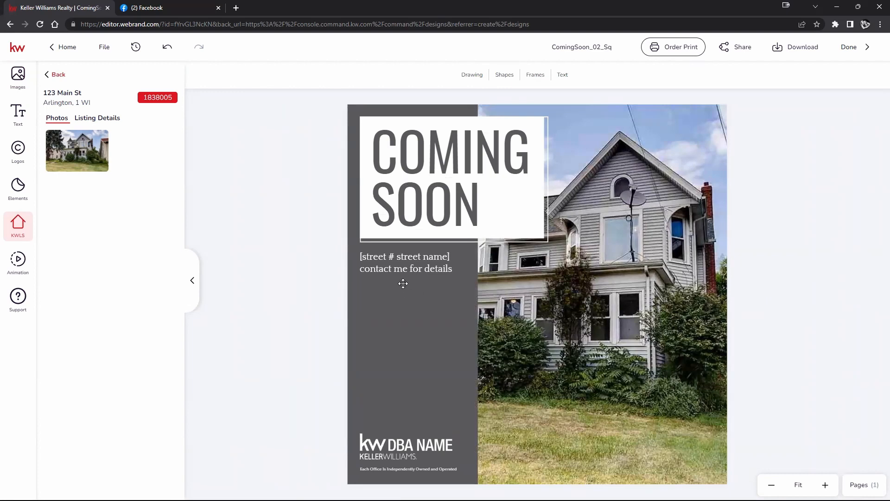
Replace the street placeholder text above "contact me for details" with the listing's street address
click(407, 262)
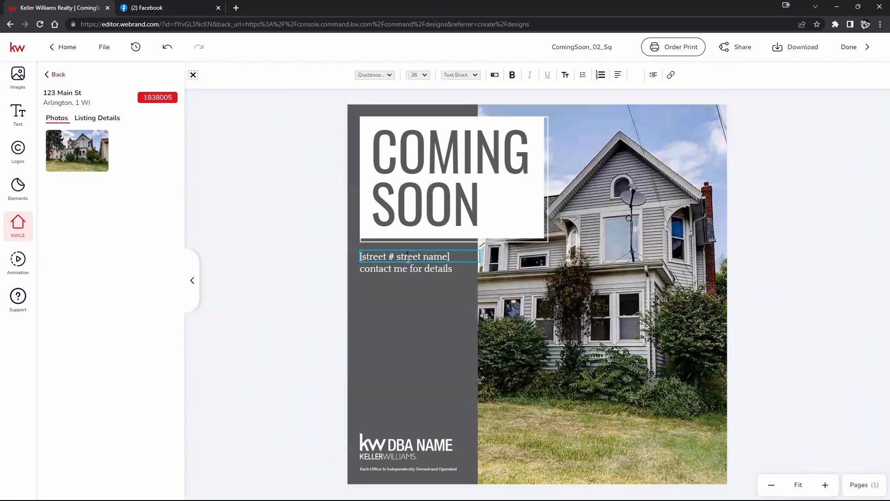
triple_click(408, 258)
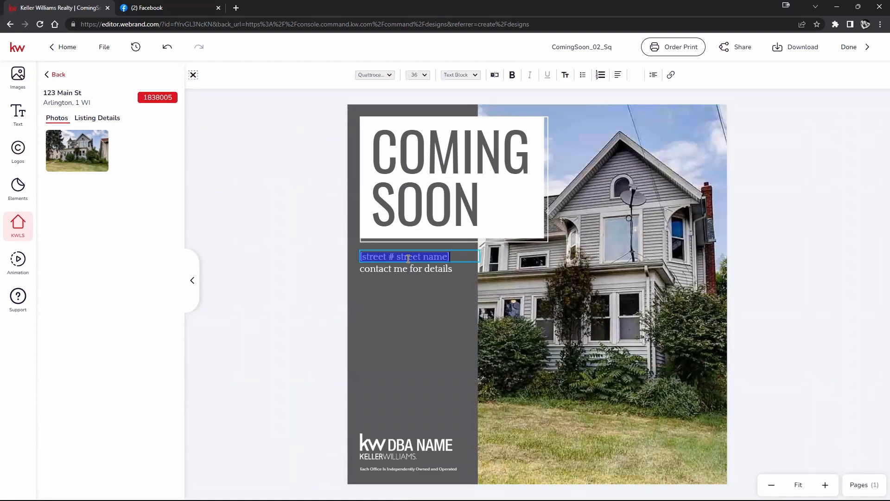
text(123 Main St)
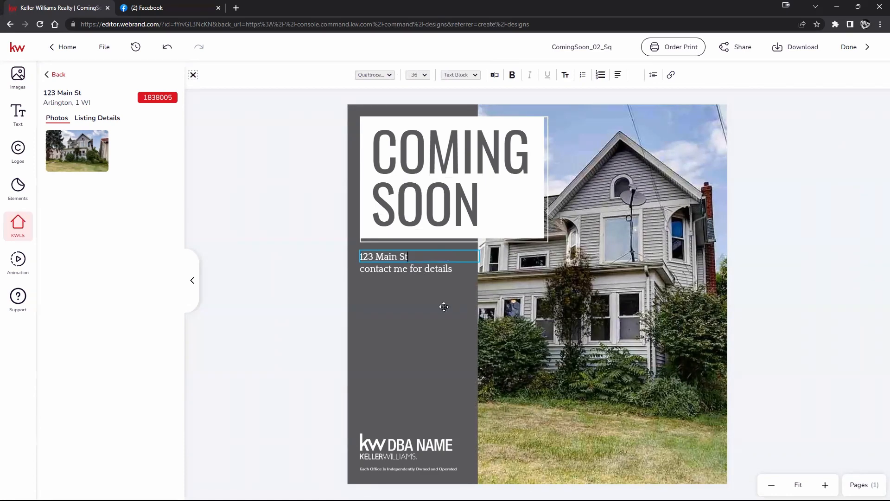
key(Escape)
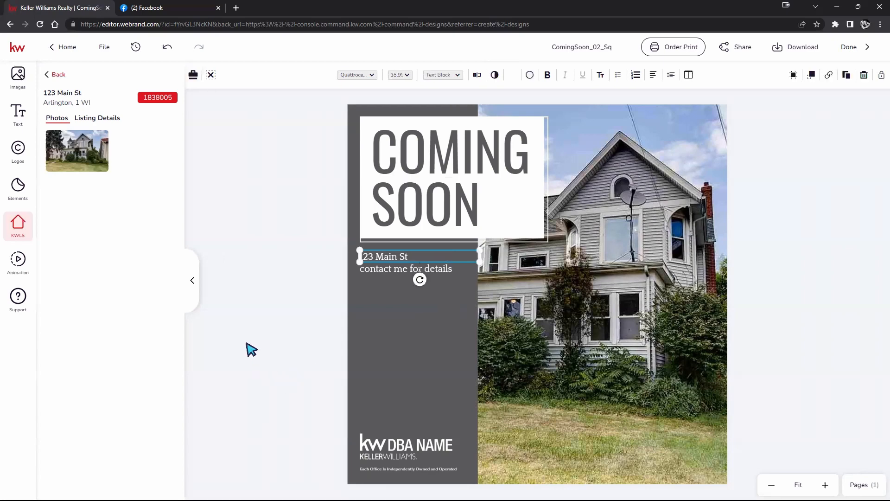
Look over the stock images and the image upload sources, and bring up the personal images in My Assets
click(21, 74)
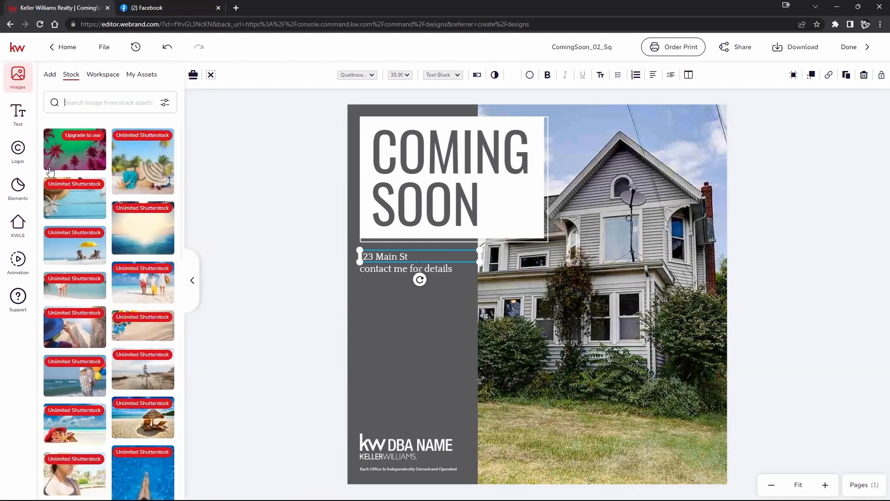
click(69, 102)
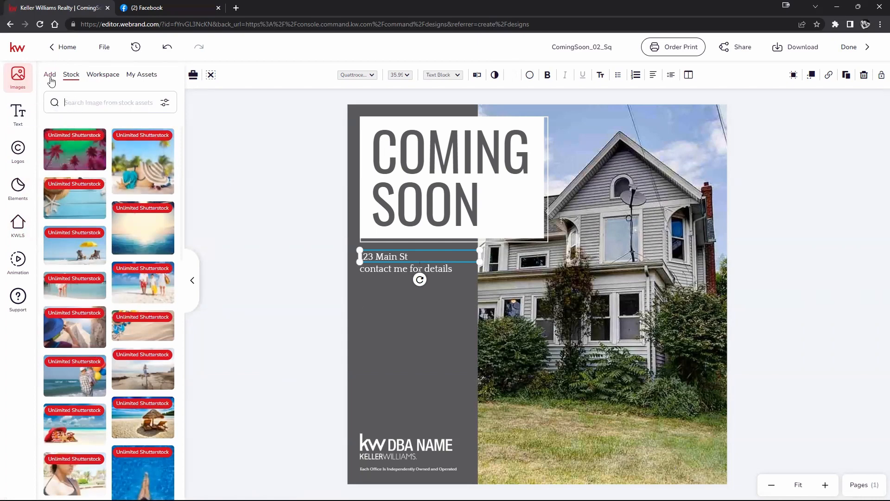
click(50, 76)
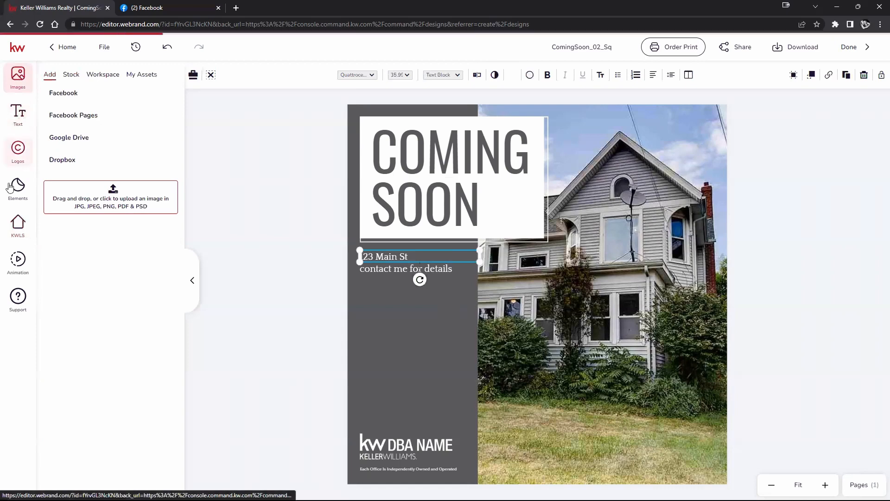
click(147, 76)
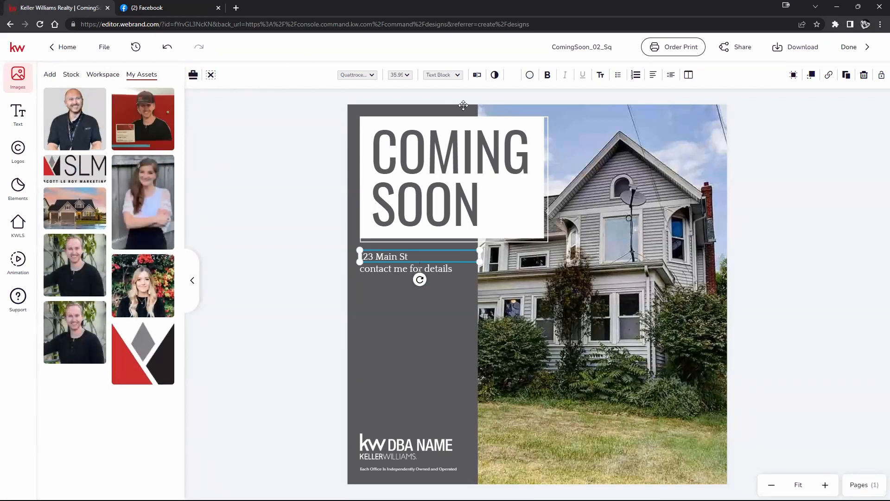
Add a circular image frame, shrink it to roughly half its size and place it in the lower corner of the house photo
click(816, 237)
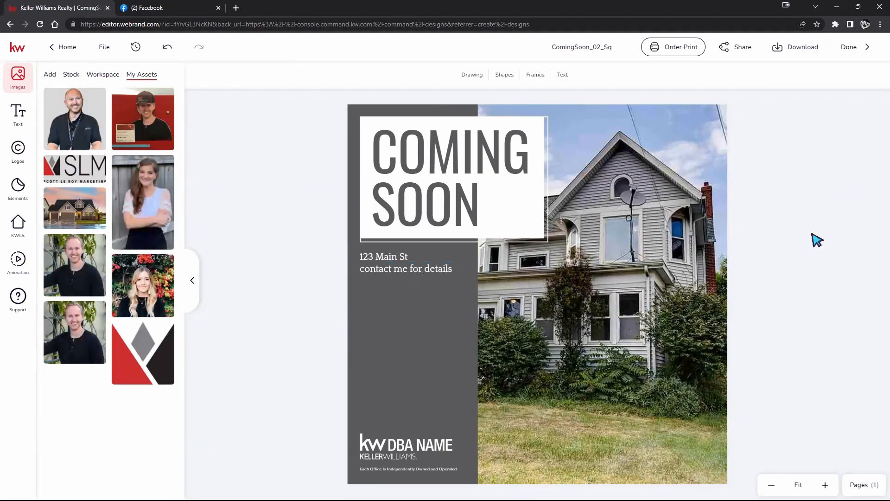
click(540, 78)
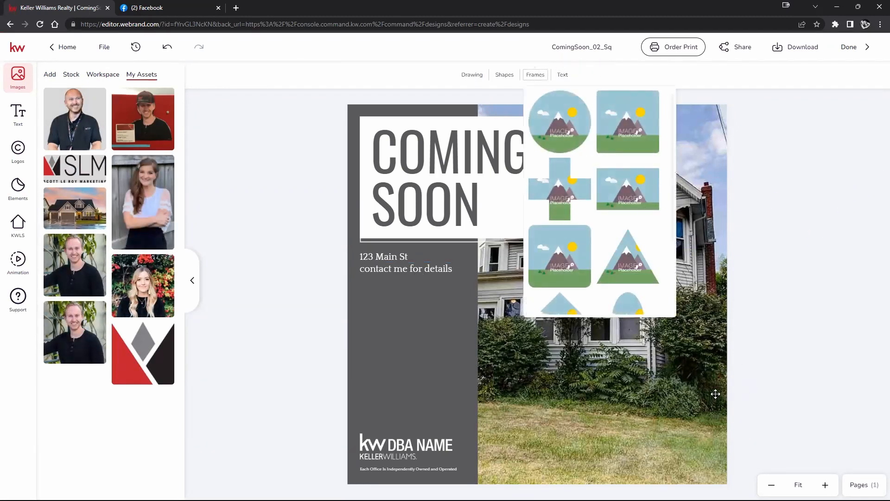
click(538, 75)
click(545, 111)
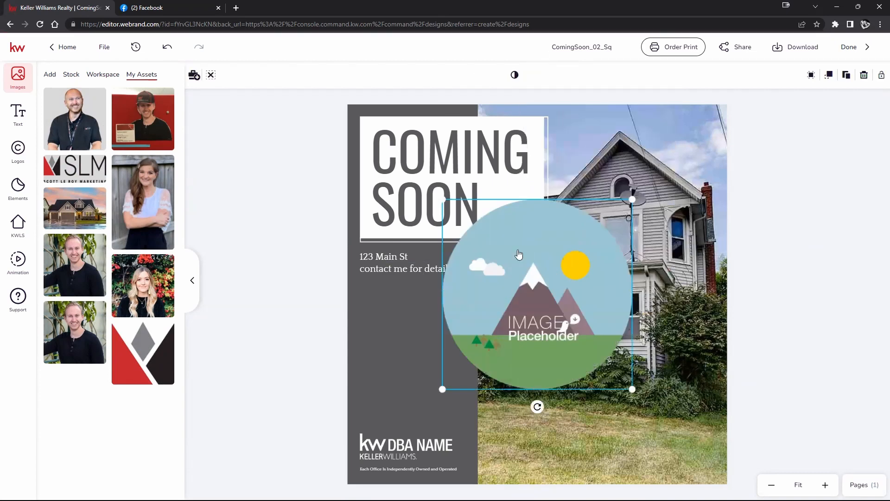
drag(439, 198, 544, 302)
mouse_move(562, 357)
mouse_down()
mouse_move(641, 421)
mouse_move(657, 450)
mouse_up()
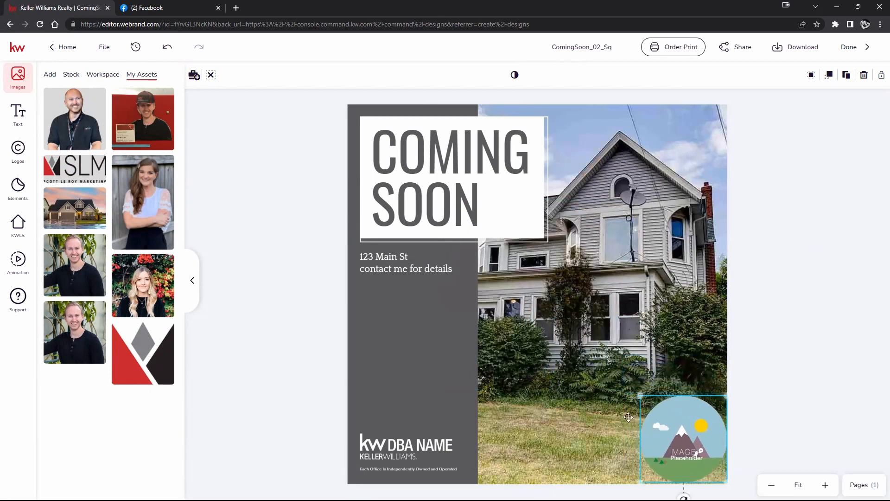
Fill the circular frame with the first headshot and move it onto the grey panel above the DBA logo
click(246, 274)
drag(75, 125, 685, 433)
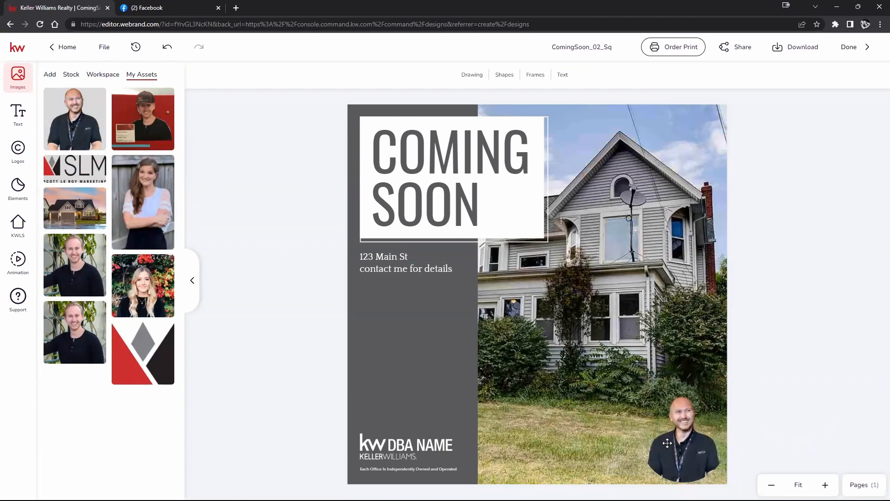
mouse_move(667, 443)
mouse_down()
mouse_move(431, 356)
mouse_move(397, 384)
mouse_up()
click(308, 382)
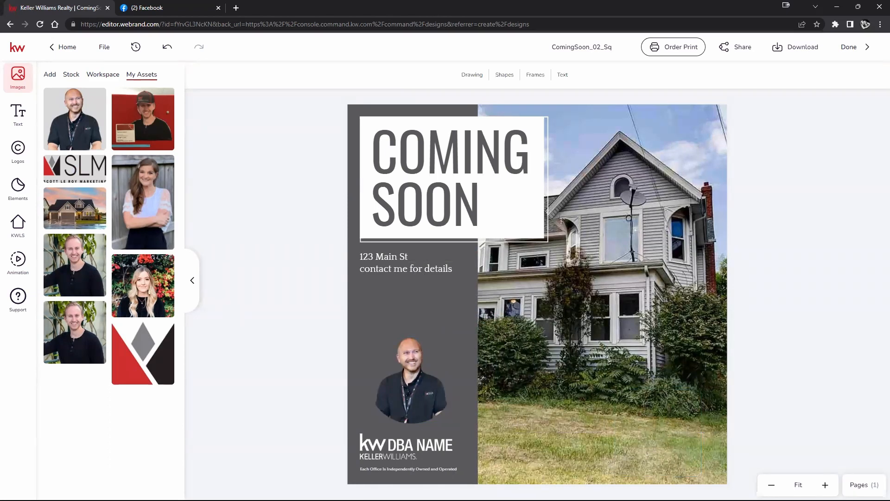
Download the design as a PNG named ComingSoon_02_Sq to the Desktop, and save the design
click(805, 50)
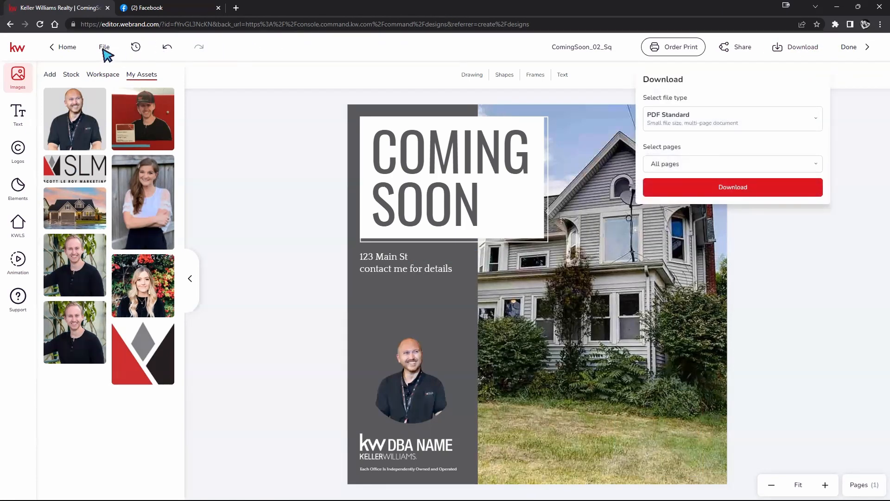
click(812, 123)
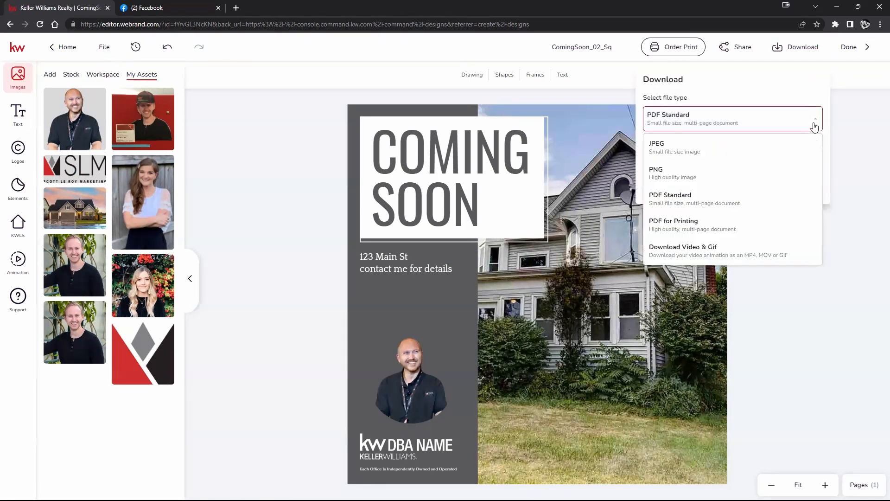
click(729, 173)
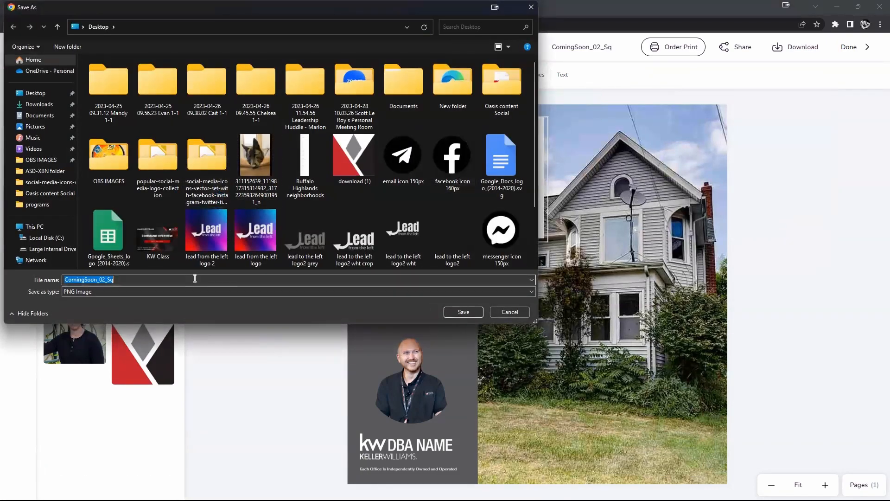
click(463, 312)
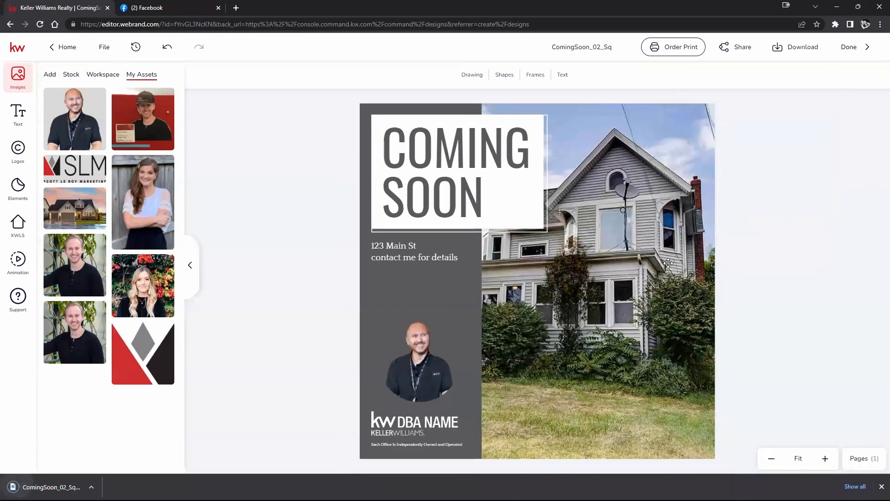
click(105, 47)
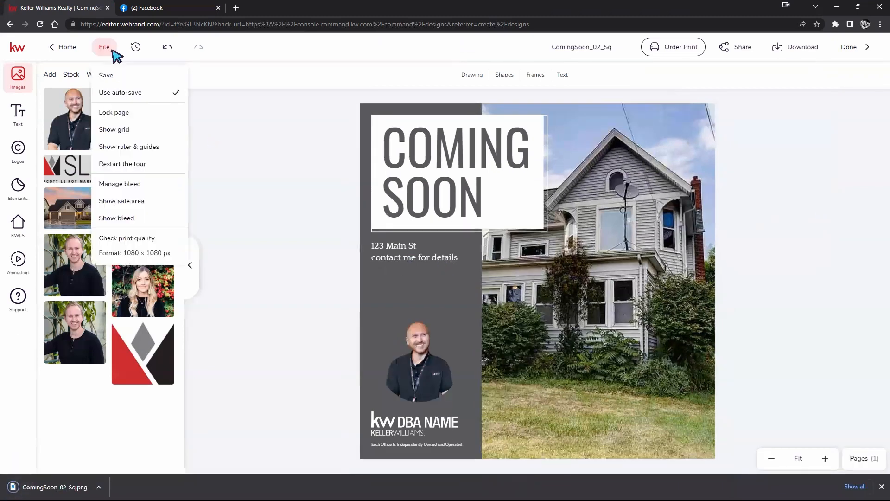
click(110, 75)
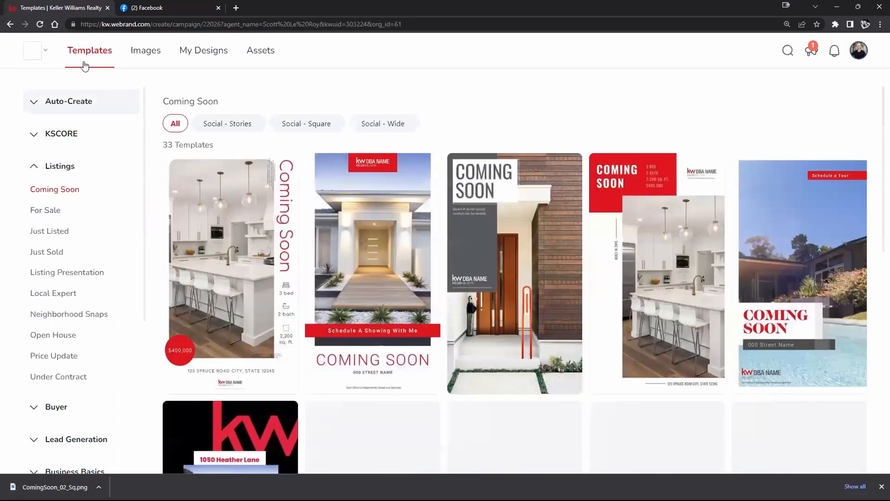
Collapse the Listings template category, expand Holiday and show the May templates
mouse_move(334, 193)
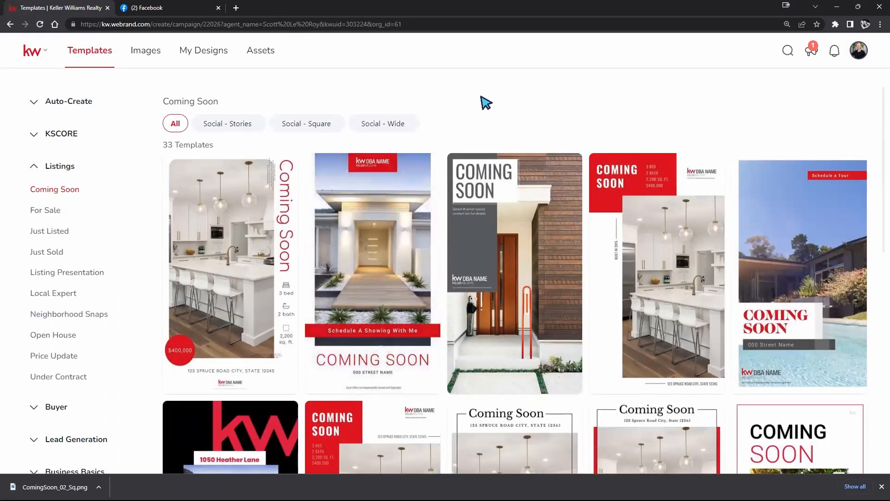
click(32, 174)
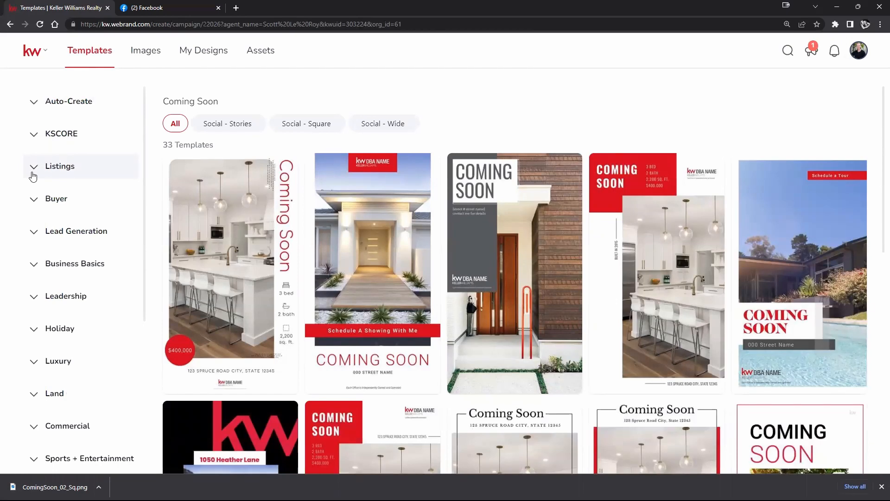
click(53, 333)
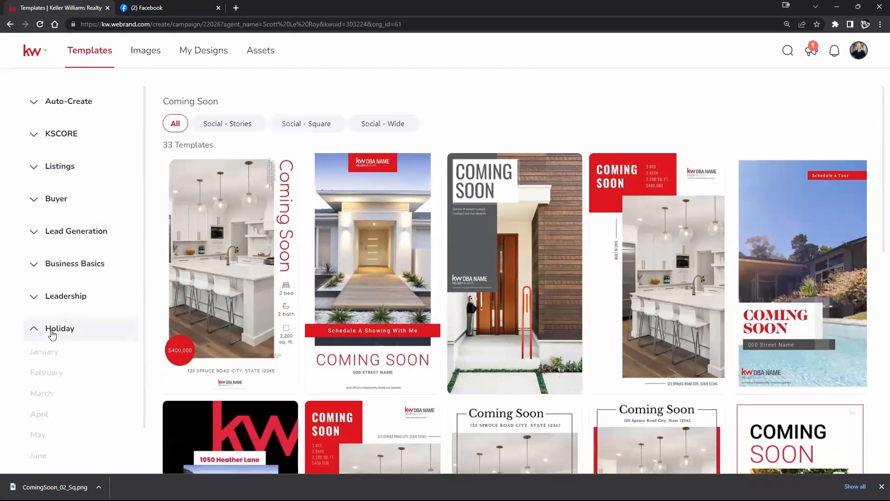
scroll(69, 285, down, 2)
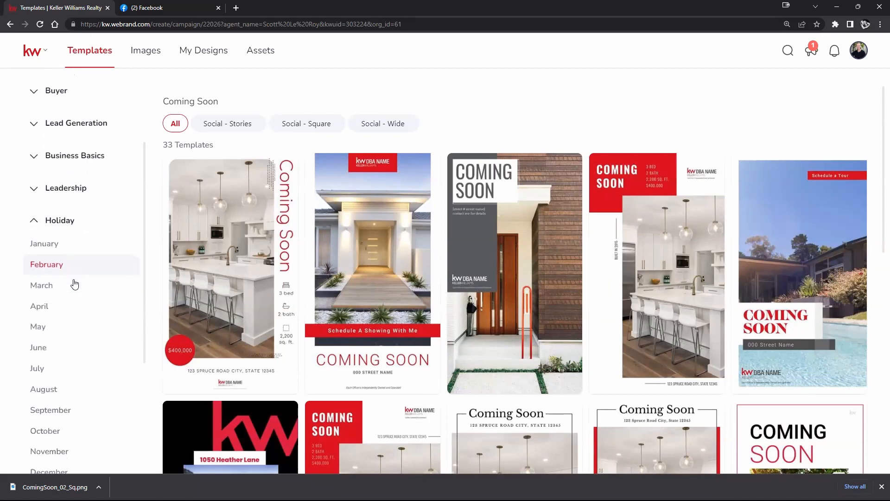
click(46, 295)
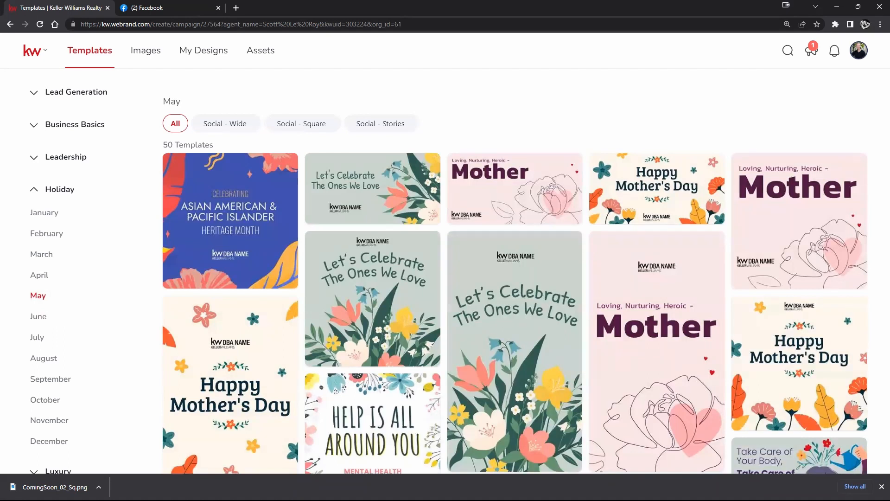
Filter the May templates to Social - Wide, open the Mothers-Day-22-03_W template for editing and skip the guided tour
mouse_move(535, 259)
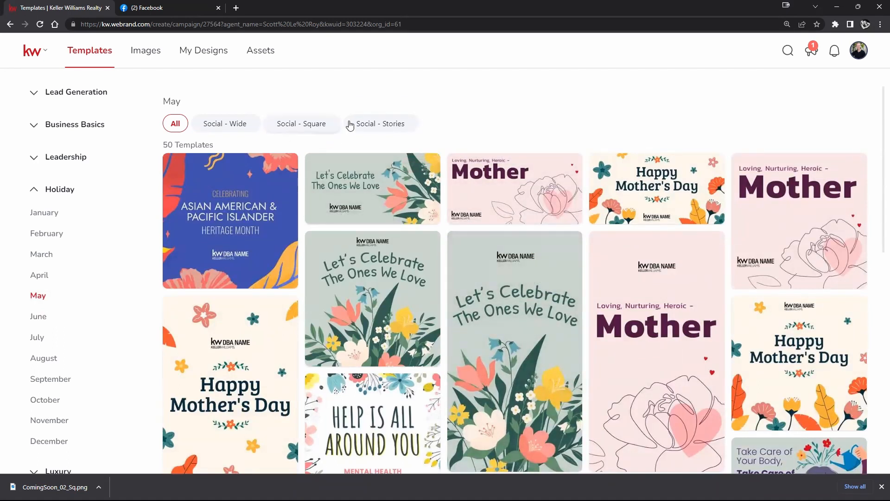
click(200, 125)
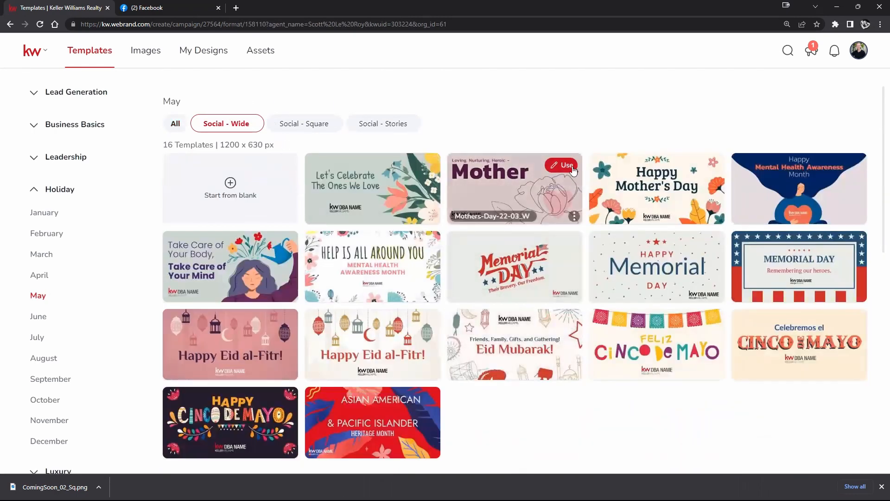
click(574, 170)
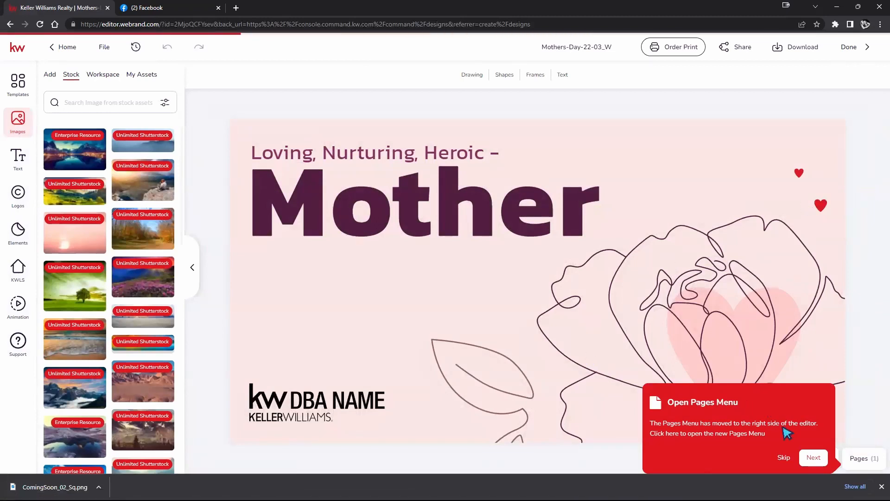
click(784, 458)
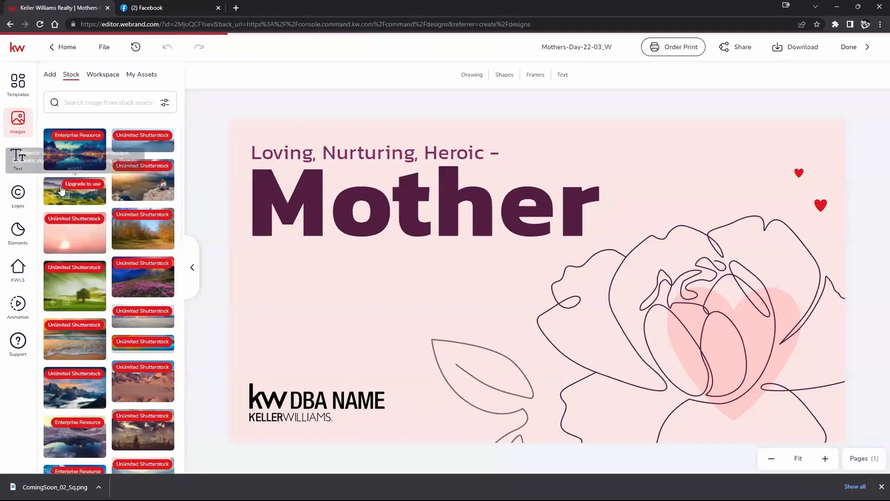
Replace the DBA Name placeholder logo with the KW Greater 360 logo from the personal assets and enlarge it slightly
click(18, 193)
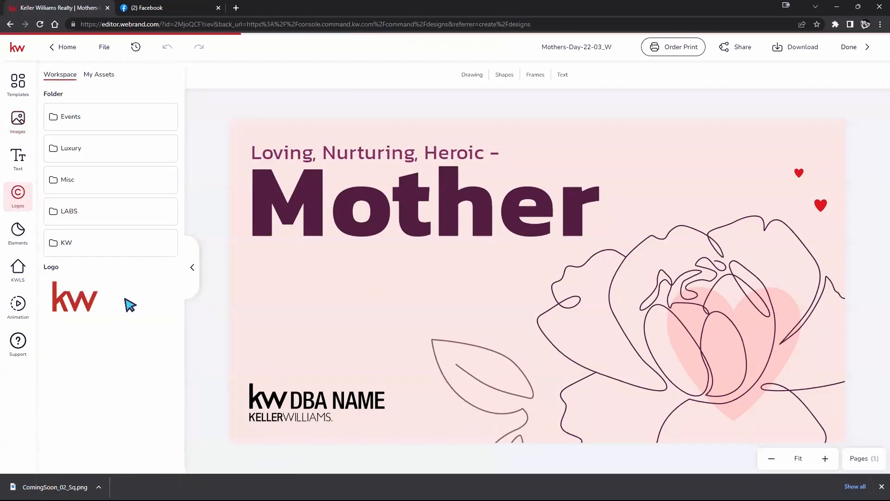
click(97, 74)
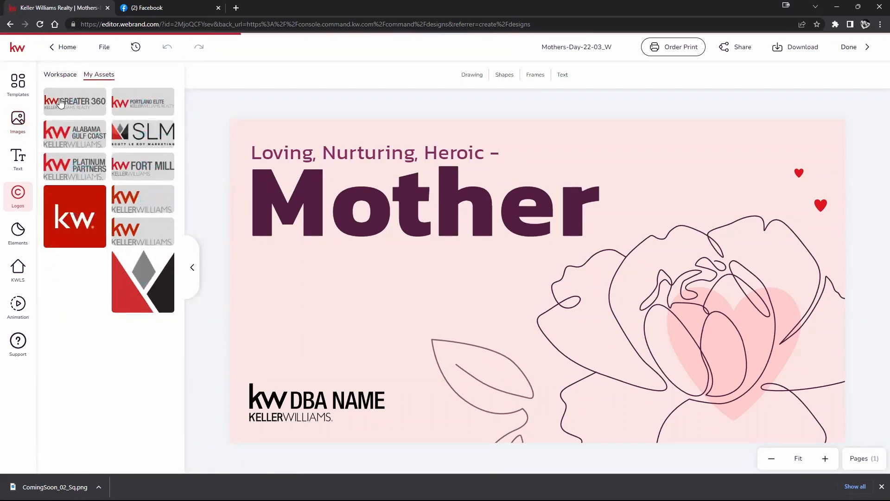
drag(62, 103, 325, 410)
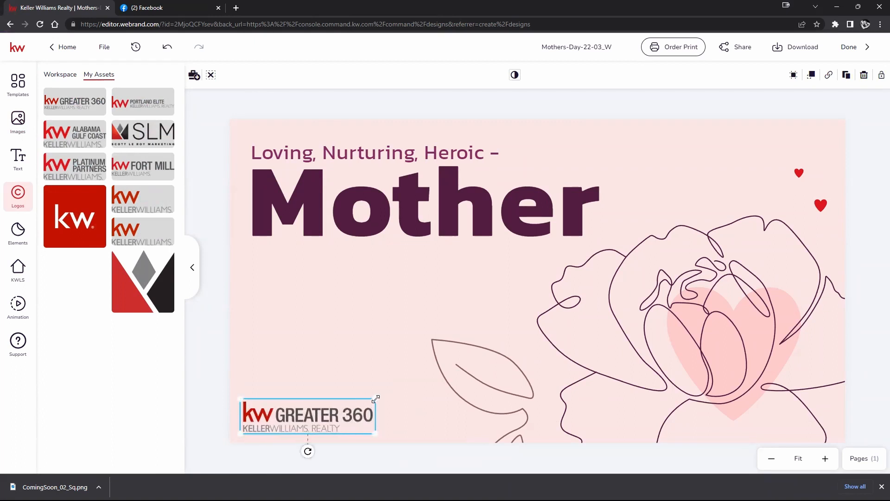
drag(375, 398, 384, 396)
click(215, 308)
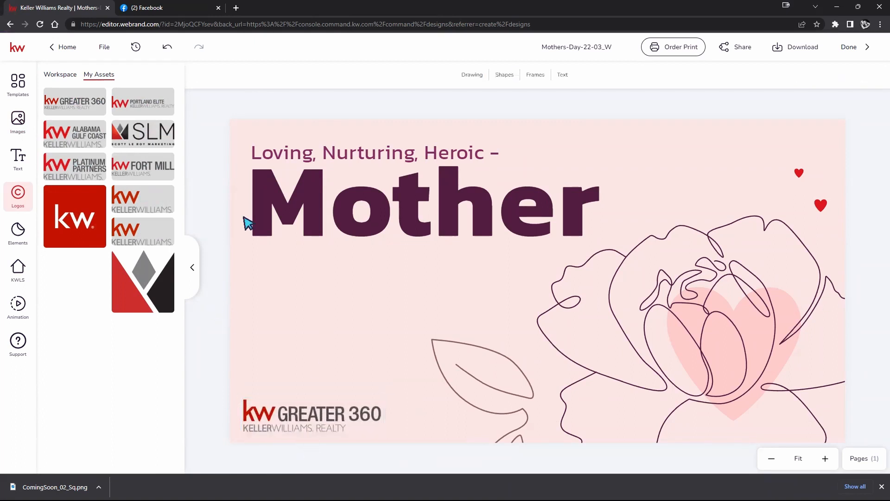
Add a circular image frame, shrink it and place it in the design's bottom-right corner beside the flower
click(535, 79)
click(560, 131)
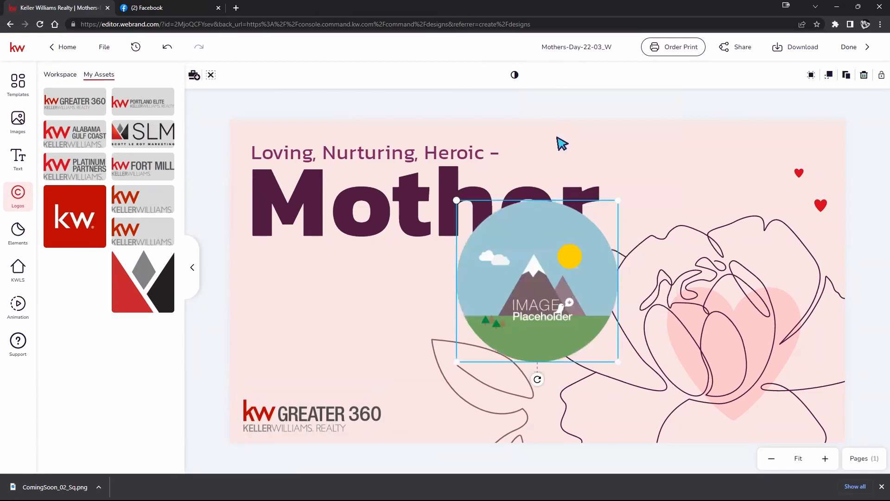
drag(456, 200, 524, 255)
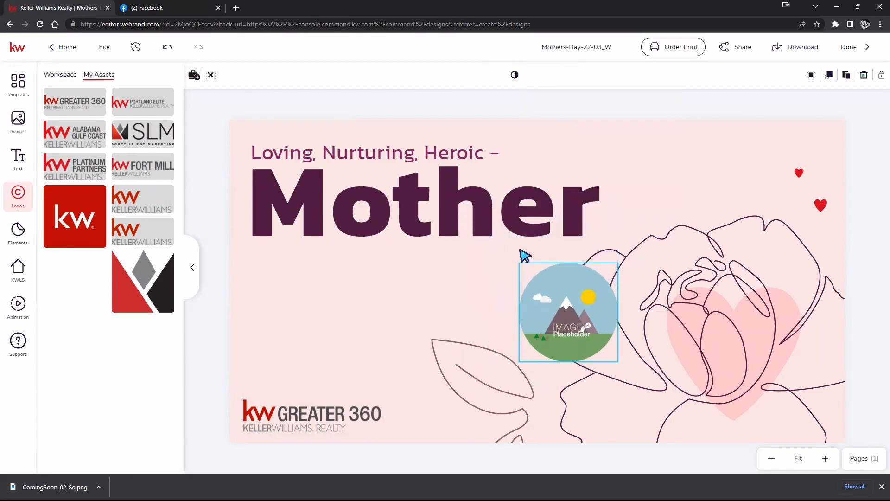
drag(553, 305, 762, 371)
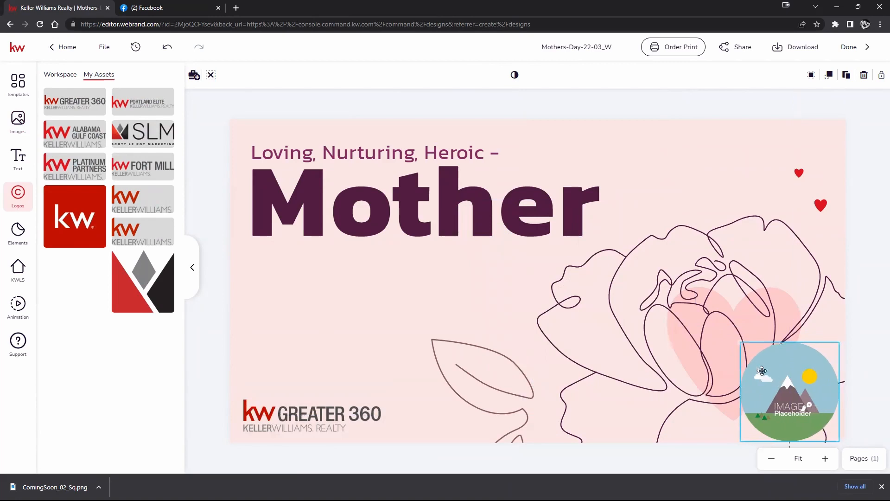
drag(739, 342, 775, 377)
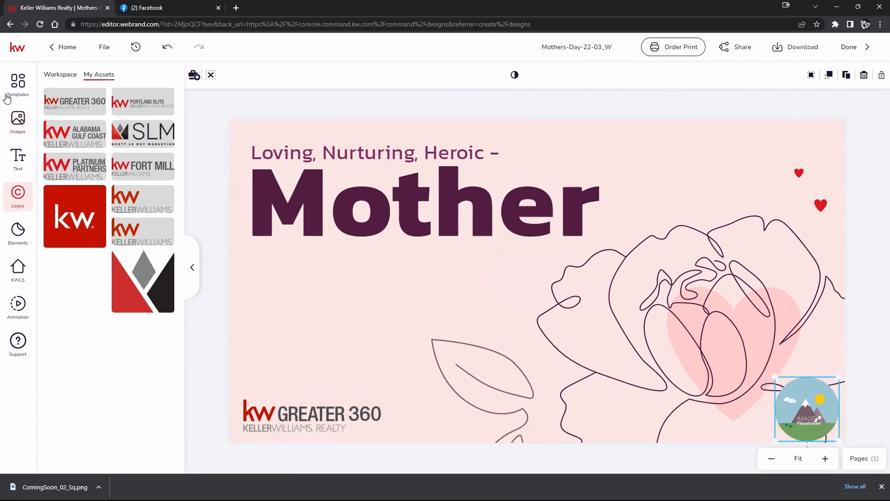
Fill the circular frame with the headshot of the man in the black shirt in front of greenery from the personal image assets
click(20, 128)
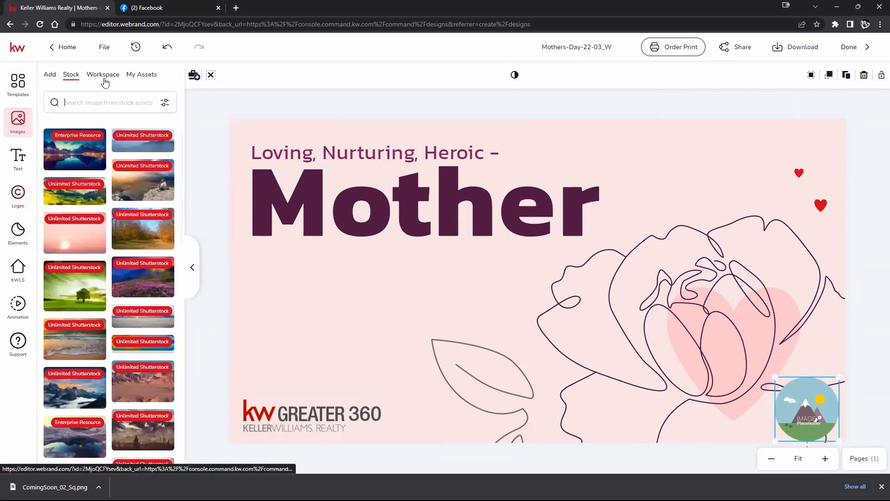
click(145, 79)
mouse_move(105, 287)
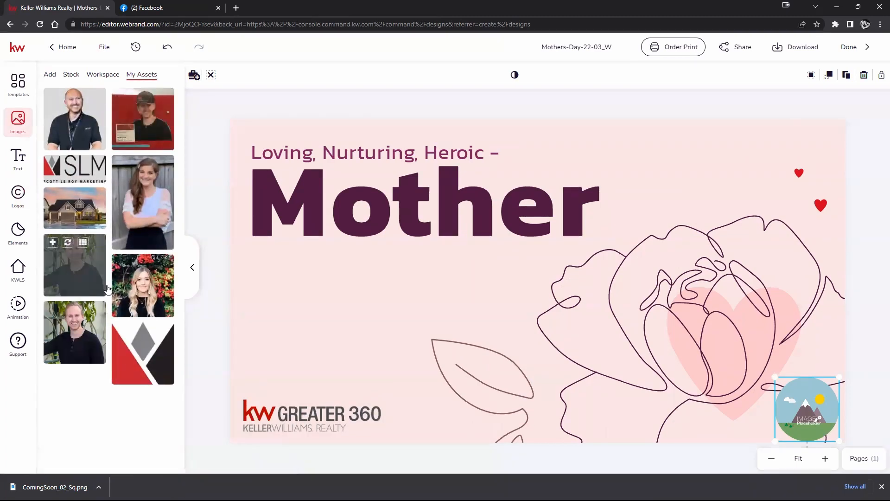
drag(107, 288, 835, 355)
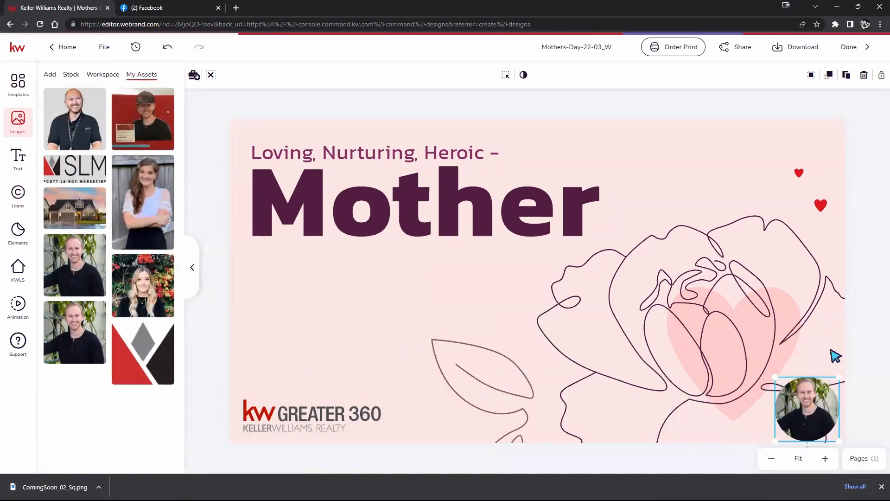
click(868, 319)
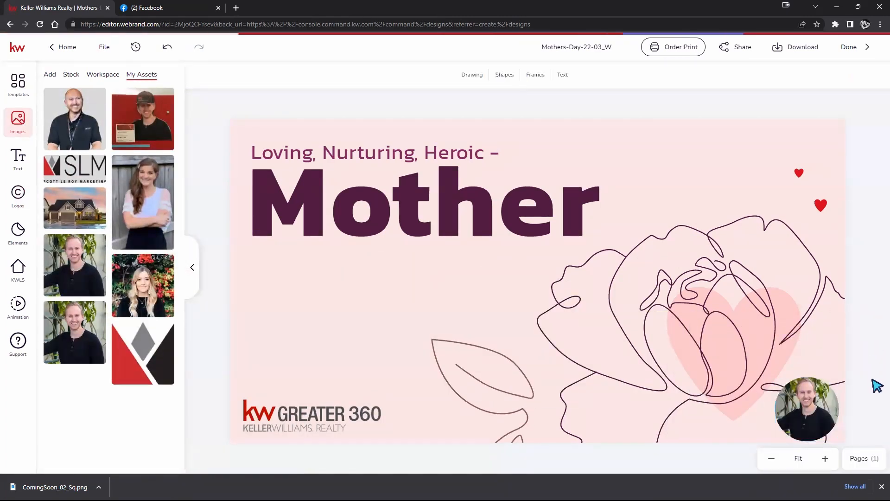
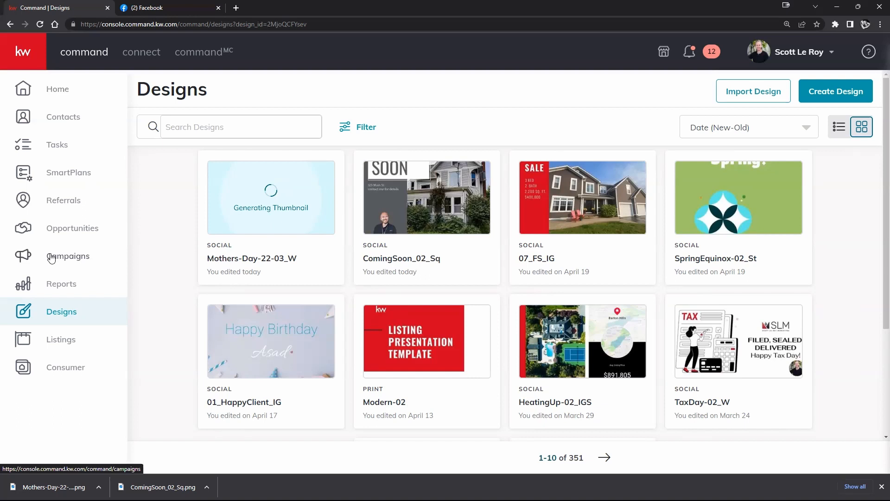
Open the Campaigns dashboard and review the connected accounts for paid ads
click(51, 259)
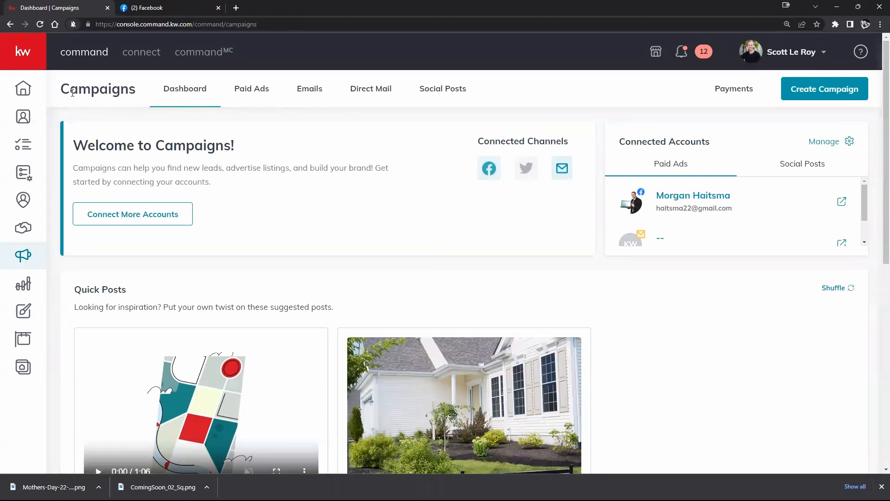
drag(62, 92, 141, 90)
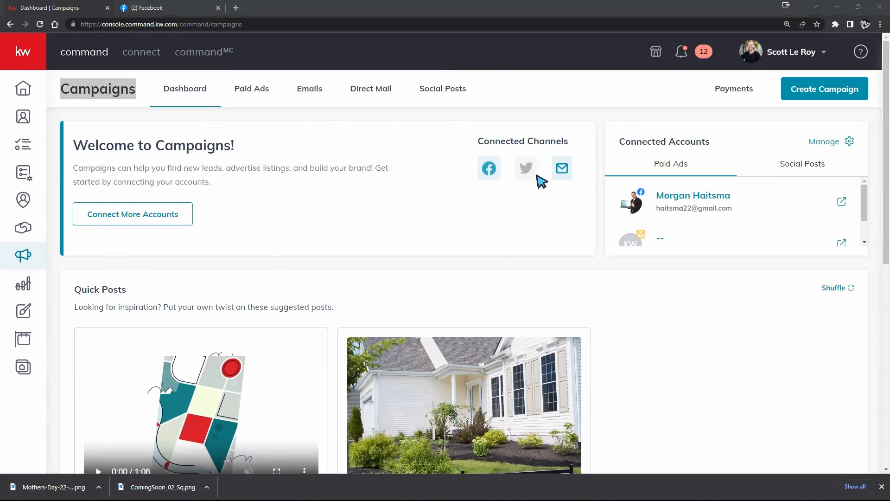
click(792, 49)
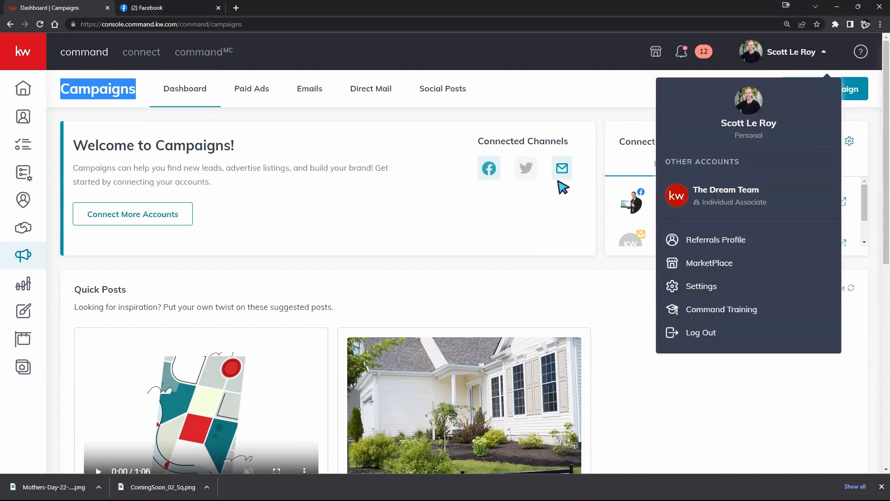
click(485, 201)
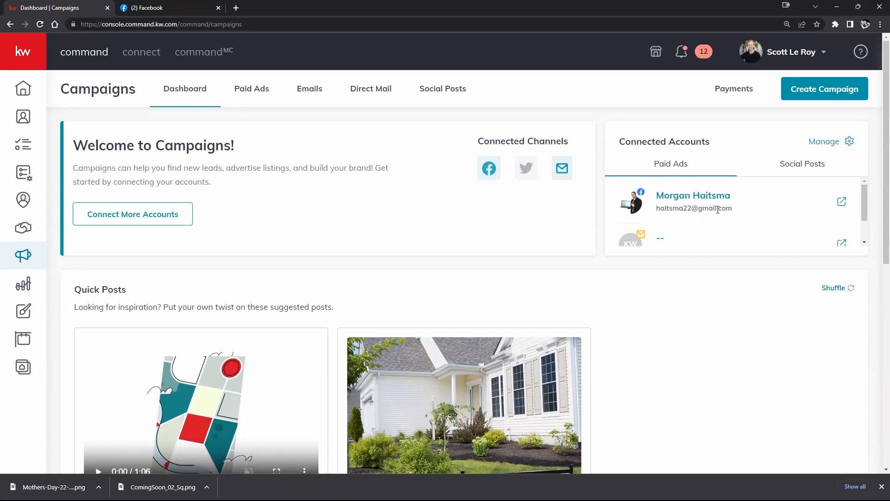
scroll(724, 211, down, 2)
scroll(722, 209, up, 1)
scroll(696, 211, down, 1)
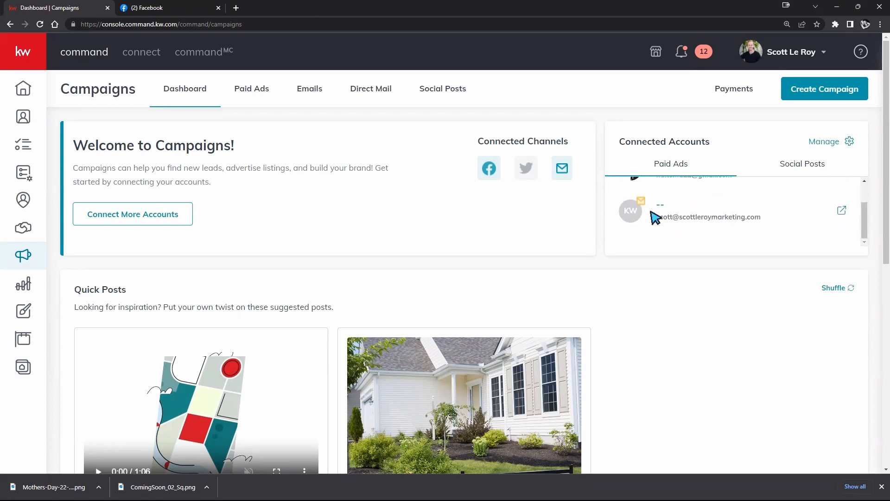
scroll(742, 218, up, 2)
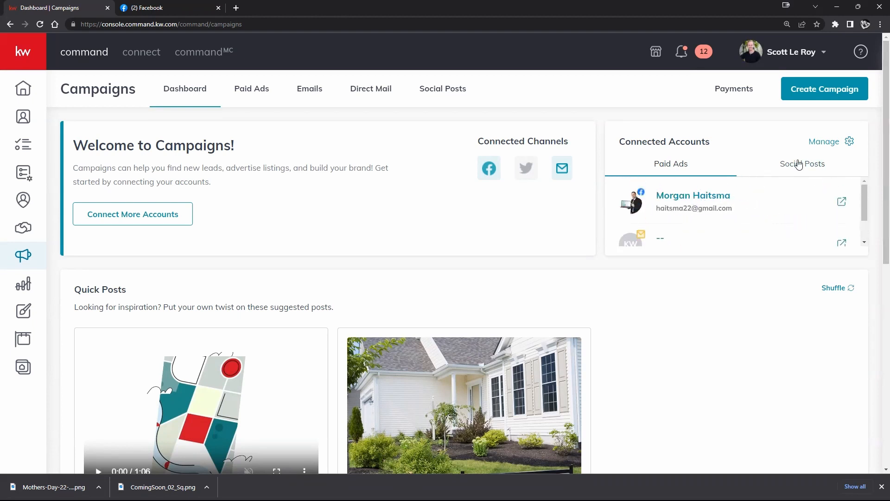
Examine the connected accounts for social posts and compare them with the signed-in Command account
click(811, 168)
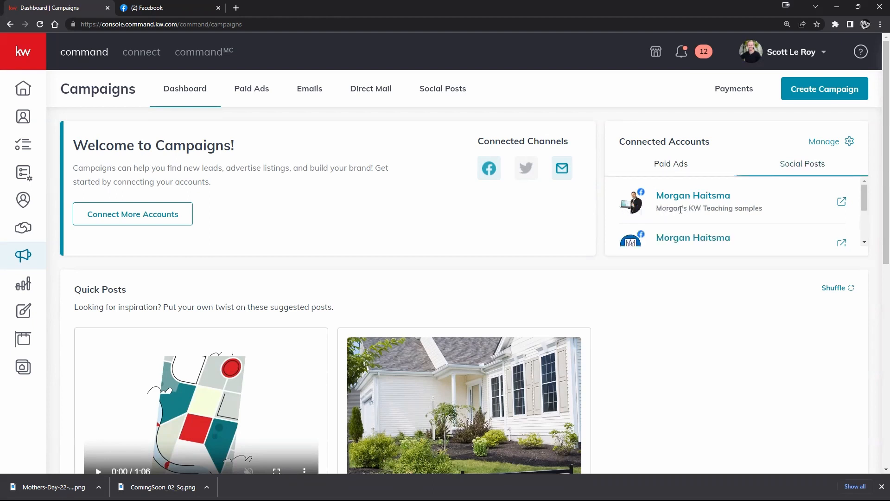
scroll(689, 210, down, 2)
scroll(695, 209, up, 3)
scroll(699, 206, down, 1)
scroll(699, 206, up, 1)
scroll(865, 206, down, 1)
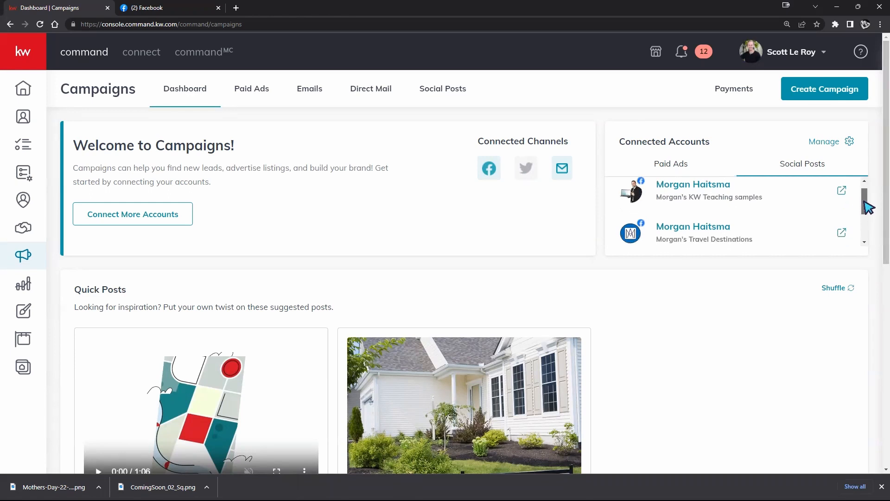
click(816, 53)
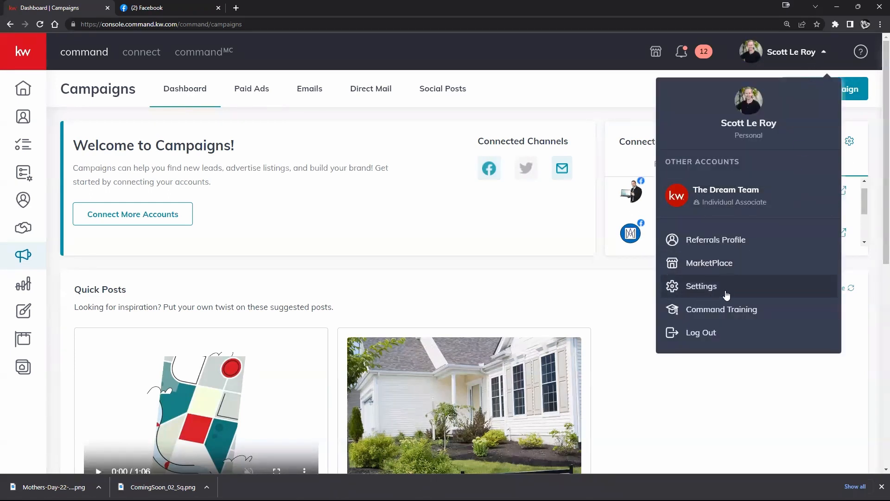
click(859, 357)
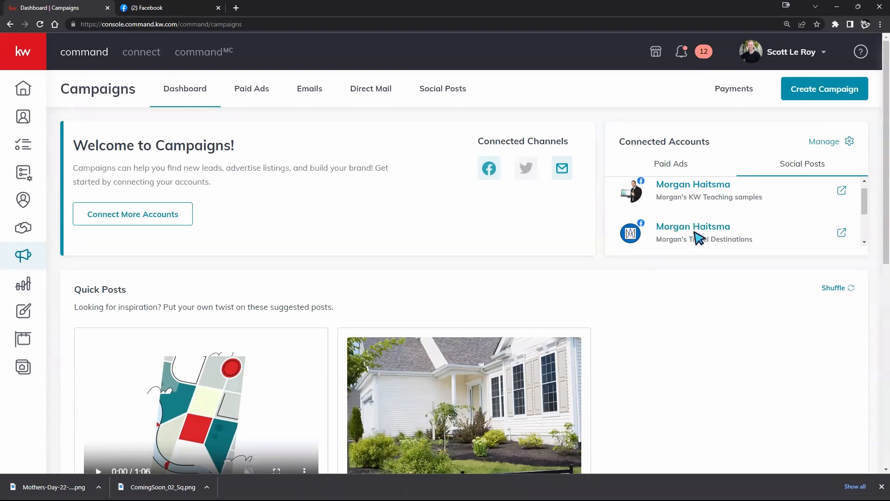
scroll(670, 213, up, 1)
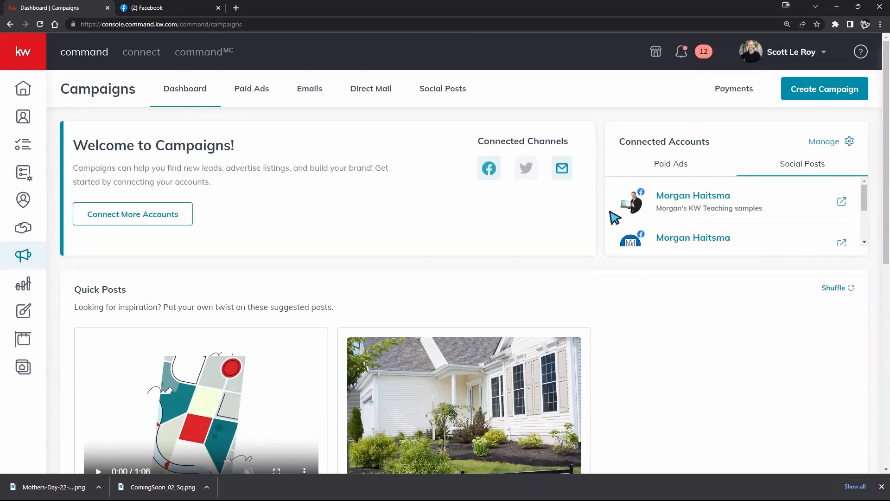
scroll(747, 223, down, 3)
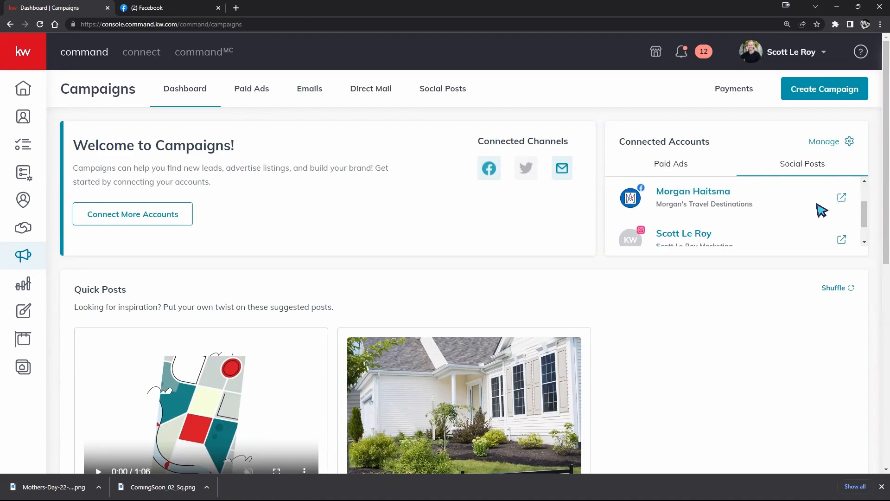
scroll(818, 211, up, 3)
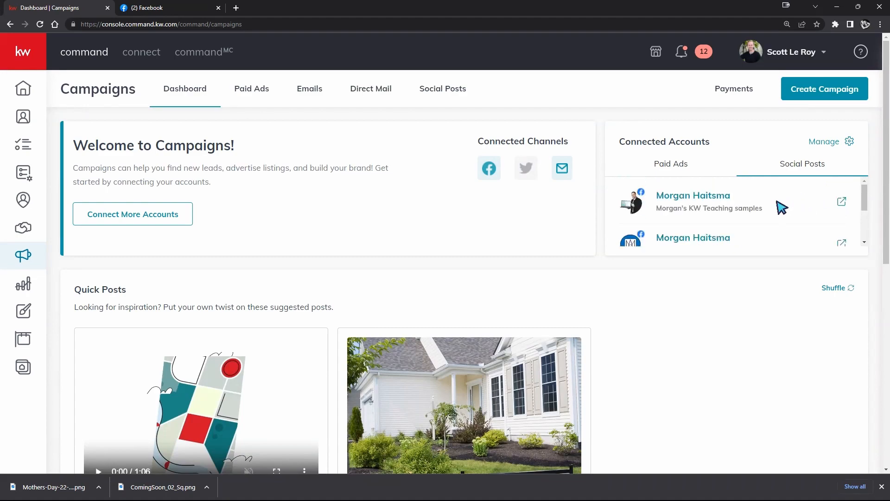
Open the POP QUIZ quick post to review its content, compliance and schedule options, and leave it without saving
scroll(648, 269, down, 1)
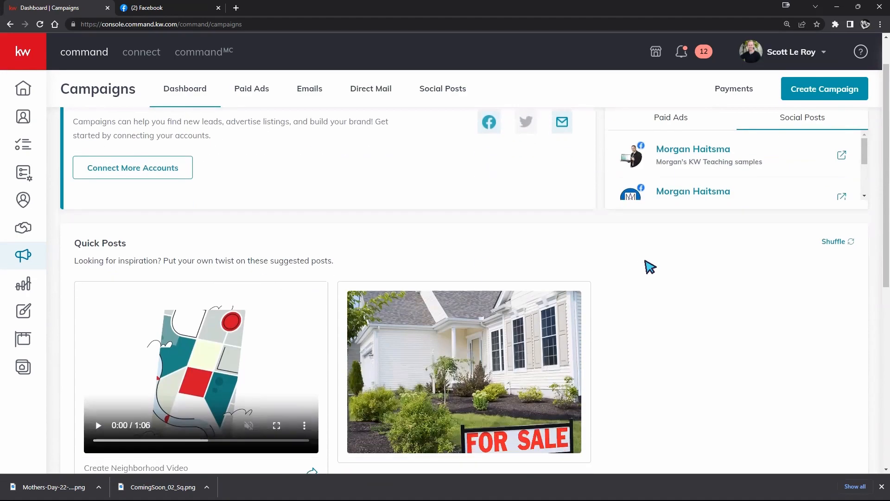
scroll(650, 267, down, 2)
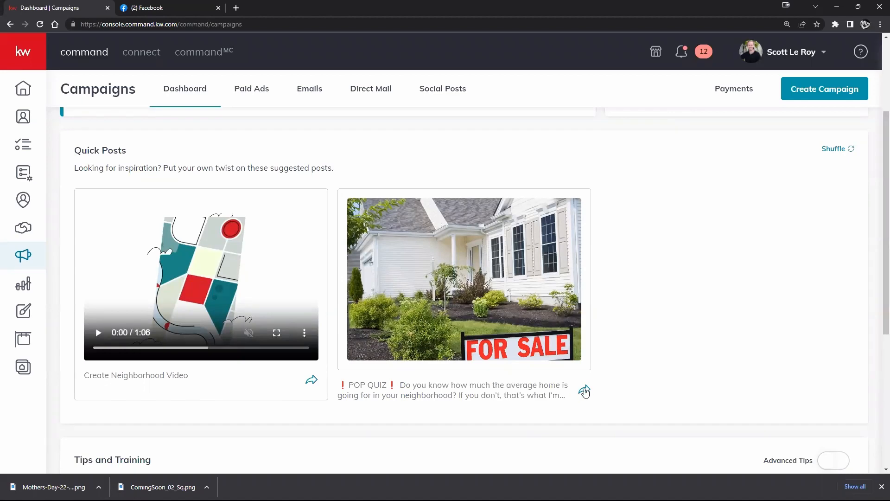
click(585, 391)
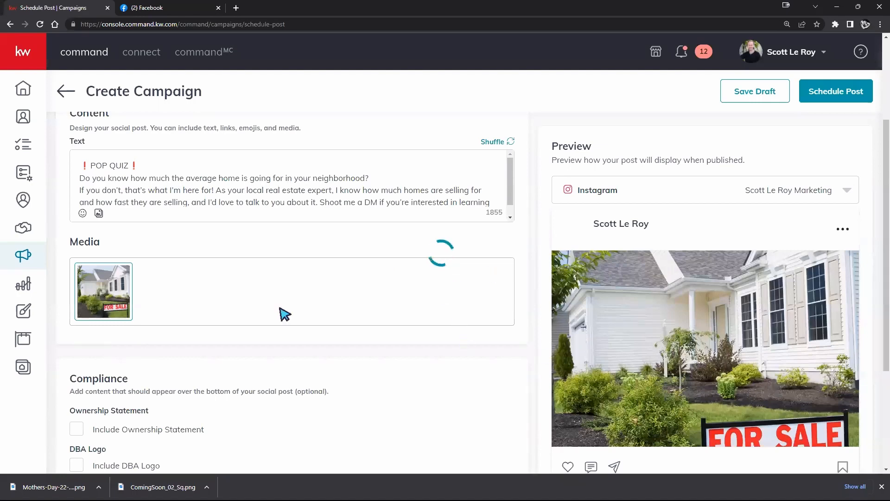
scroll(322, 359, down, 1)
scroll(322, 358, down, 3)
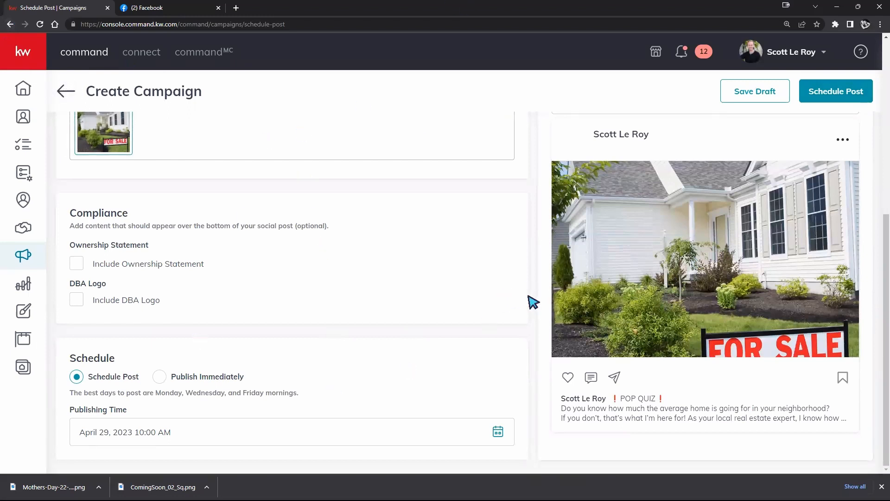
click(9, 24)
click(397, 285)
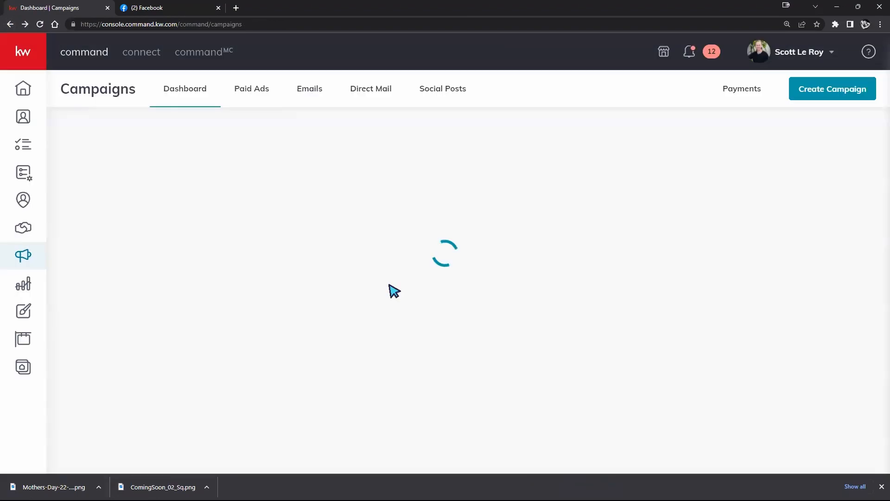
Shuffle the suggested Quick Posts on the Campaigns dashboard several times
scroll(452, 290, down, 2)
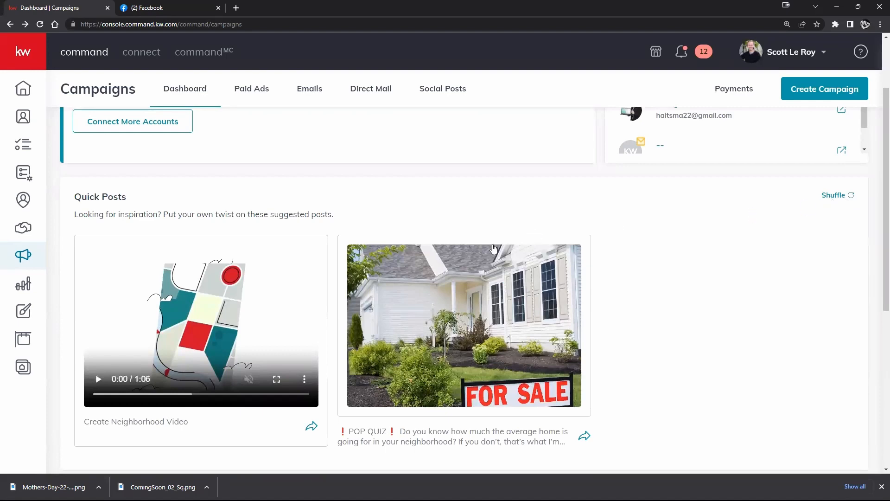
click(846, 198)
click(846, 199)
double_click(846, 199)
click(846, 199)
click(846, 198)
click(846, 199)
click(847, 198)
click(686, 262)
scroll(717, 259, down, 5)
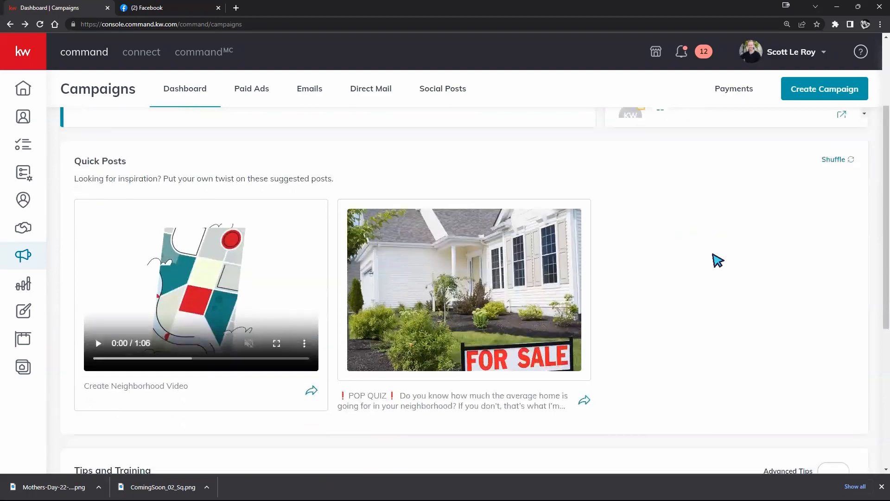
Review the Tips and Training section on the dashboard, switching Advanced Tips on and back off
scroll(717, 261, down, 2)
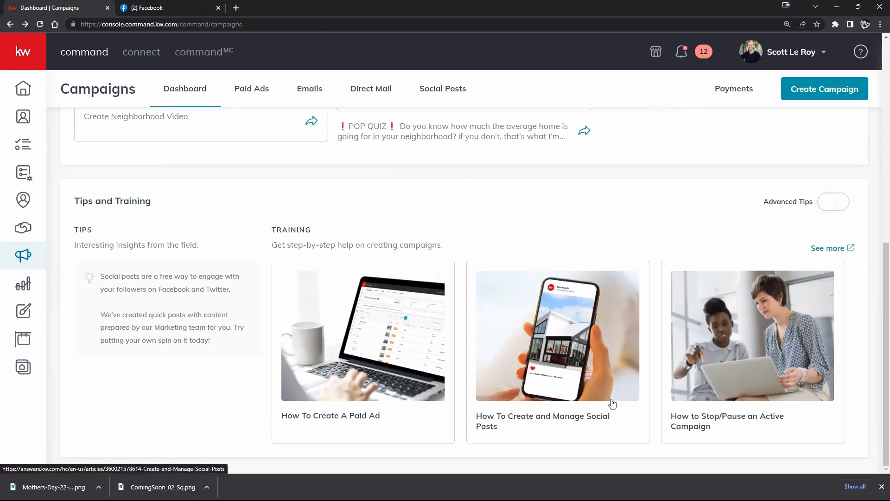
scroll(591, 173, up, 5)
scroll(736, 260, down, 5)
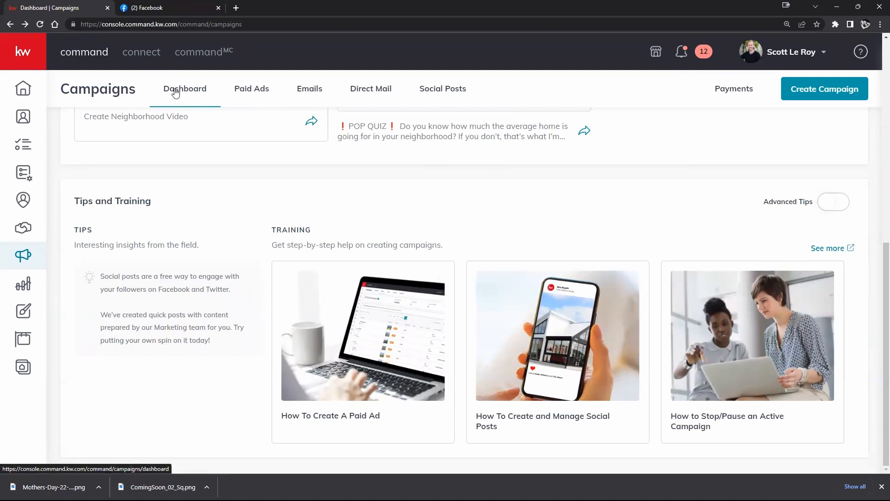
click(828, 208)
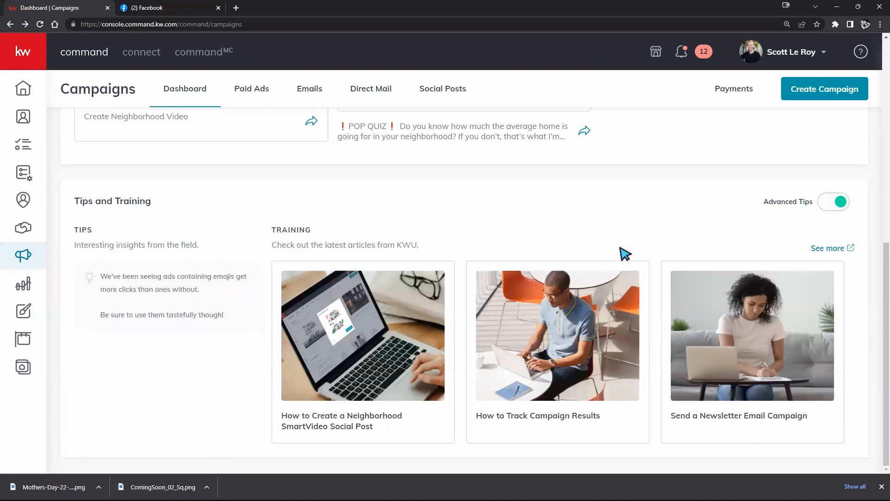
click(831, 211)
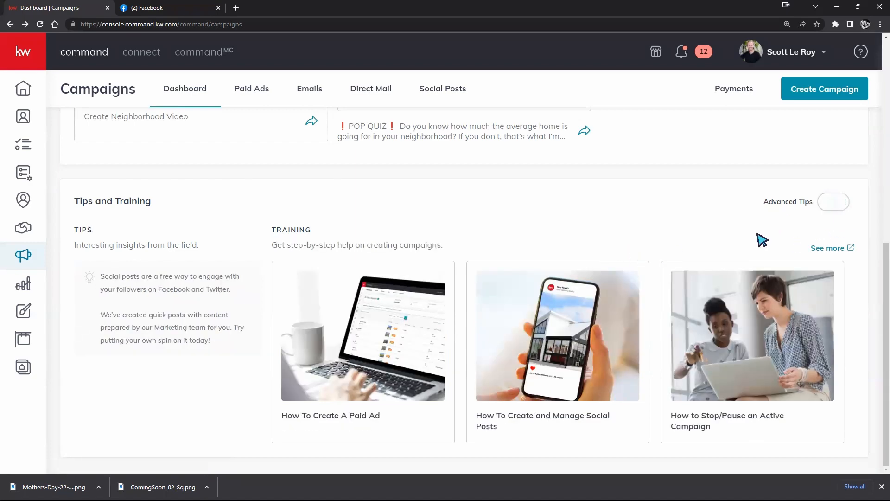
scroll(761, 237, up, 8)
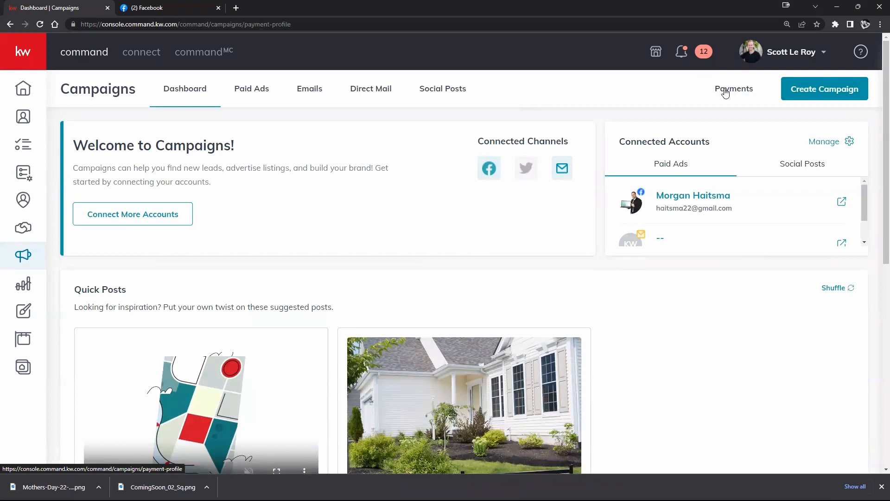
Open the campaign payment information and view the fields for adding a payment card, closing the form without adding one
click(725, 94)
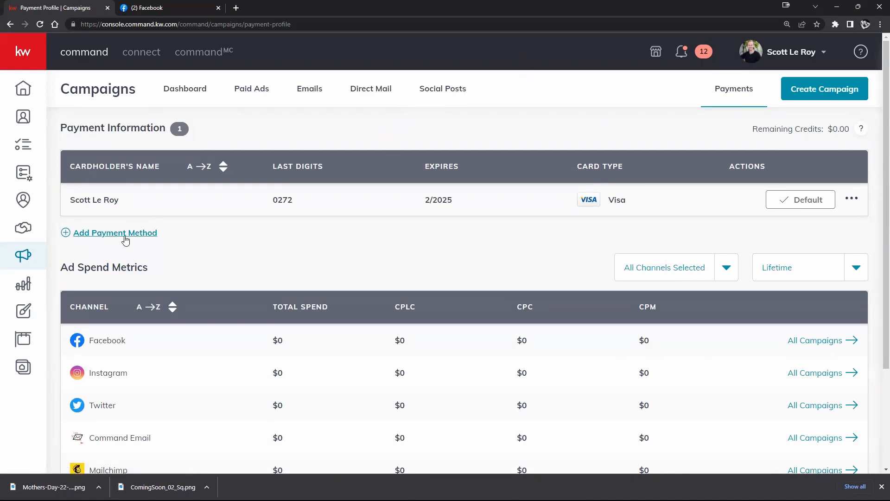
click(150, 235)
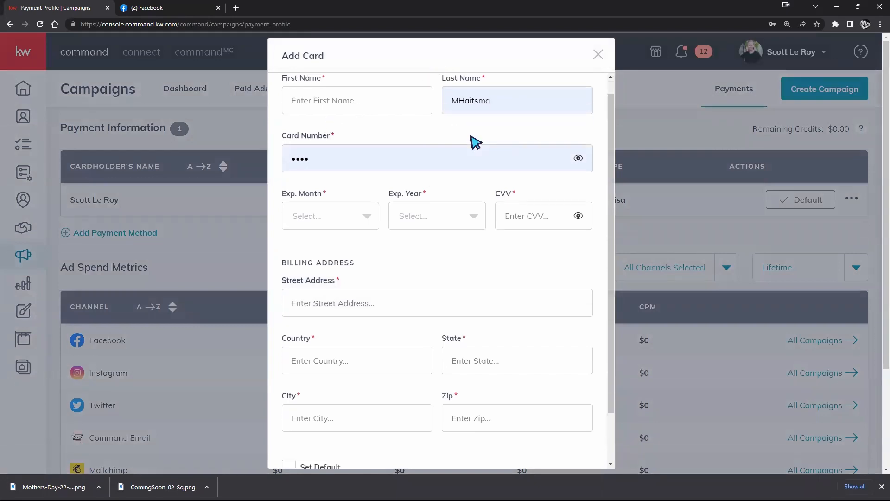
scroll(483, 148, down, 2)
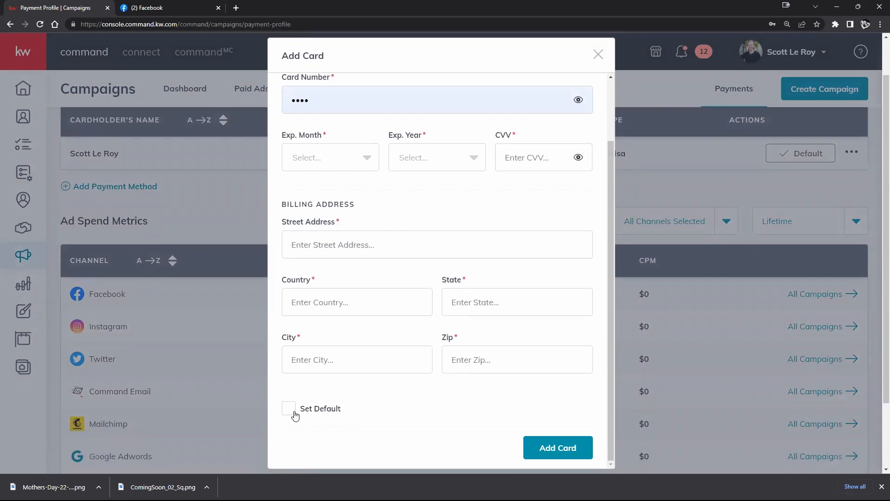
click(598, 55)
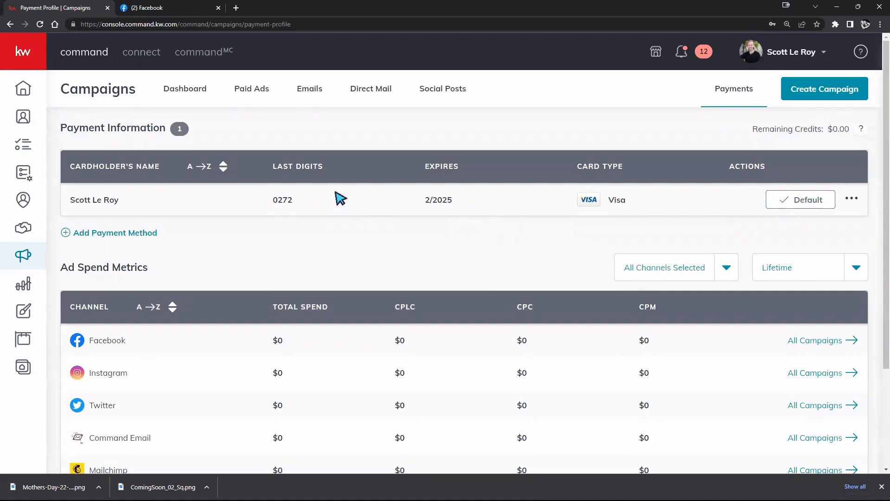
Examine the Ad Spend Metrics for each channel and the Remaining Credits in the payment information
scroll(259, 235, down, 1)
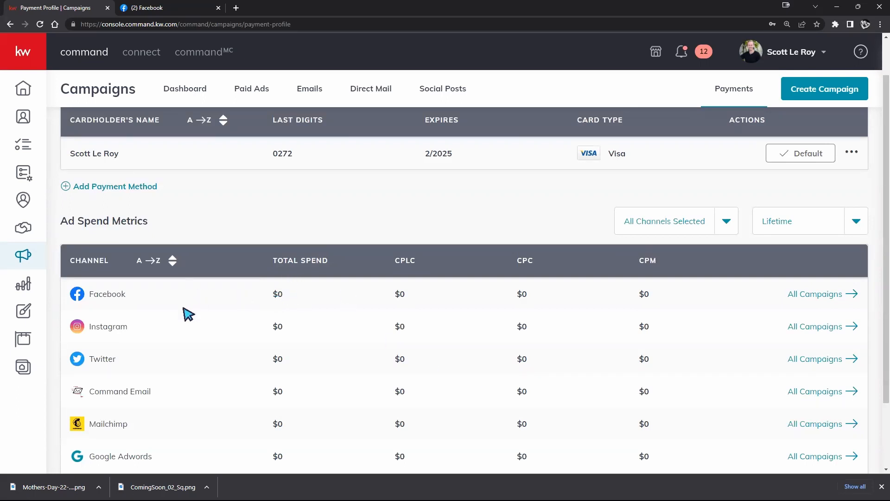
scroll(226, 371, down, 2)
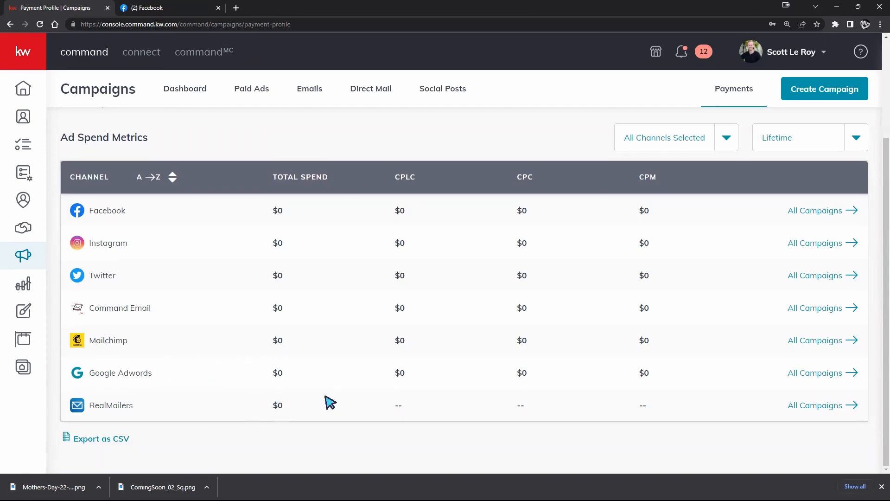
scroll(331, 401, up, 2)
scroll(330, 402, down, 2)
scroll(607, 224, up, 1)
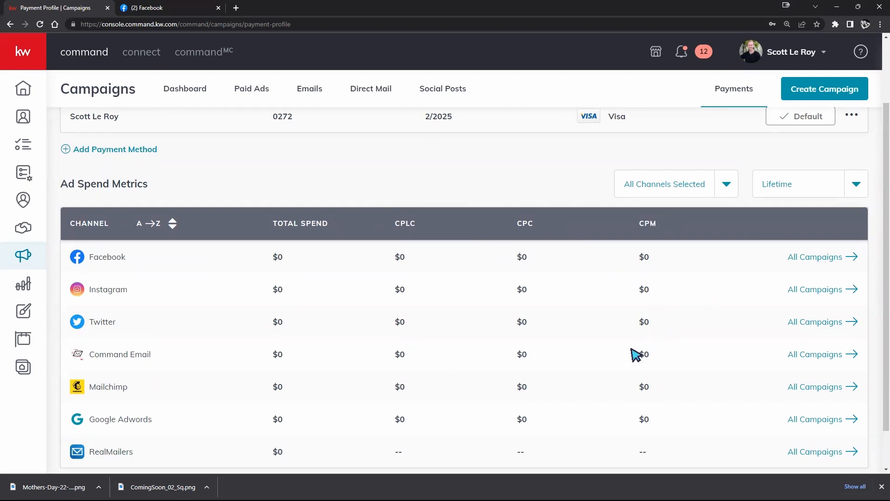
scroll(498, 404, up, 1)
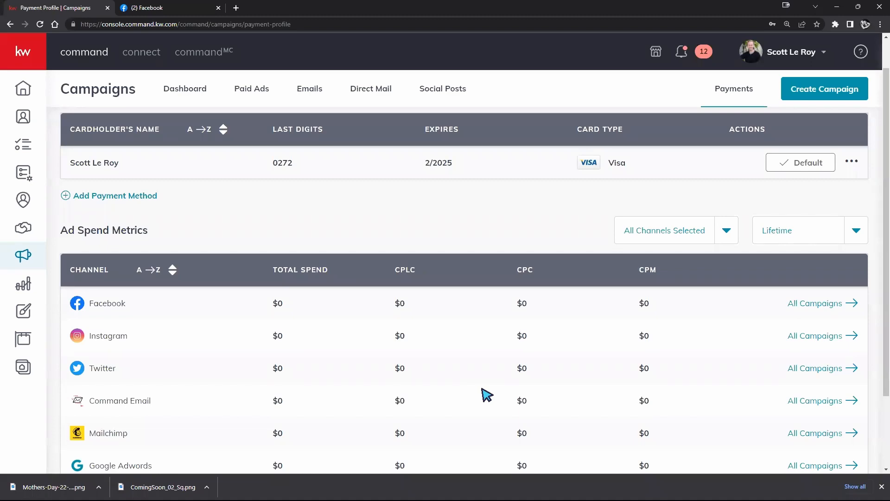
scroll(471, 321, up, 1)
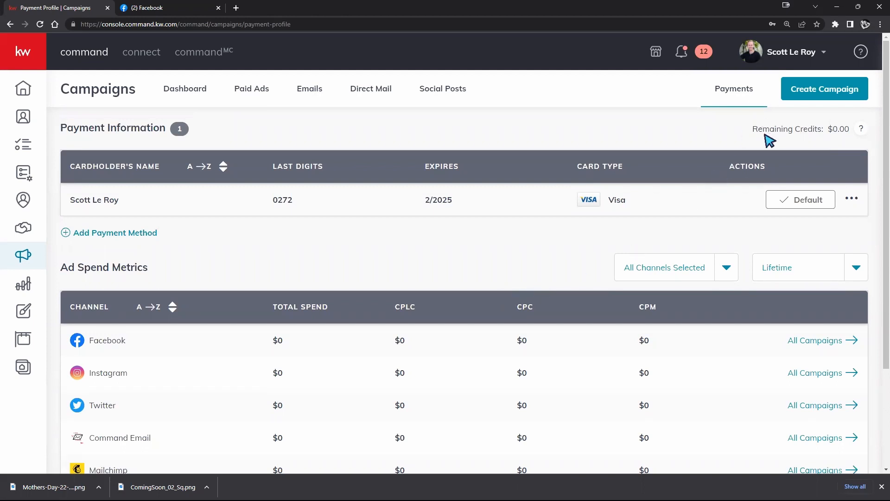
drag(754, 129, 856, 139)
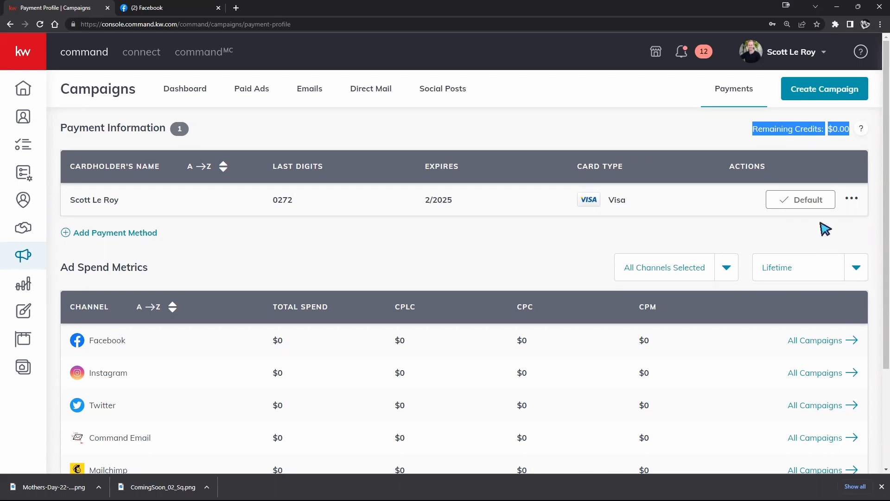
Leave the payment information for the Campaigns dashboard and open the Paid Ads overview
click(809, 140)
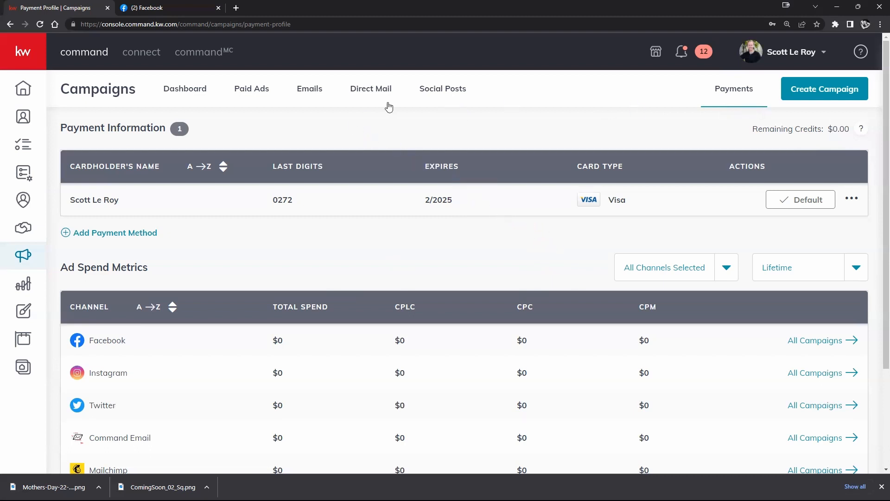
click(196, 93)
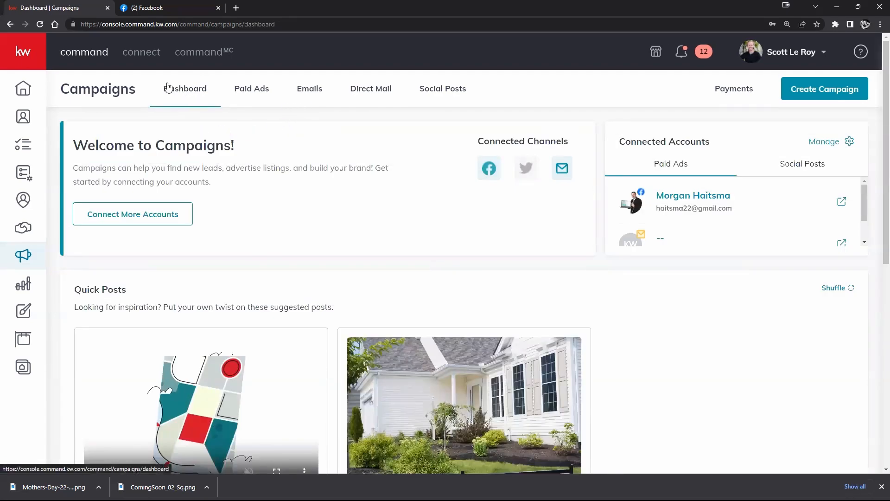
click(253, 94)
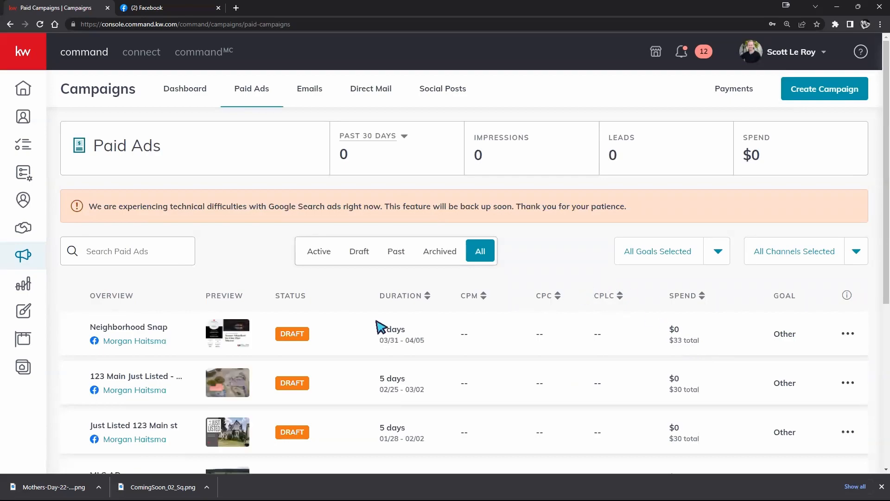
Examine the list of paid ads with their previews, status, duration, spend and goal
scroll(316, 366, down, 3)
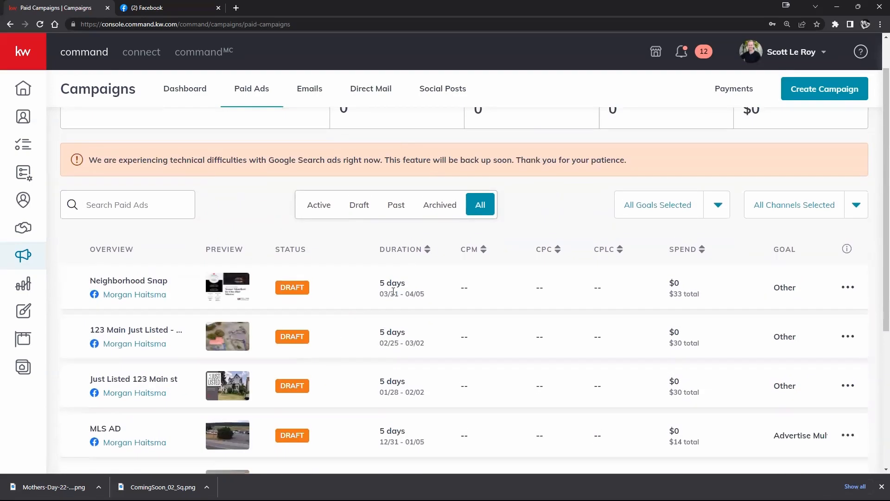
scroll(283, 288, down, 3)
scroll(286, 297, up, 2)
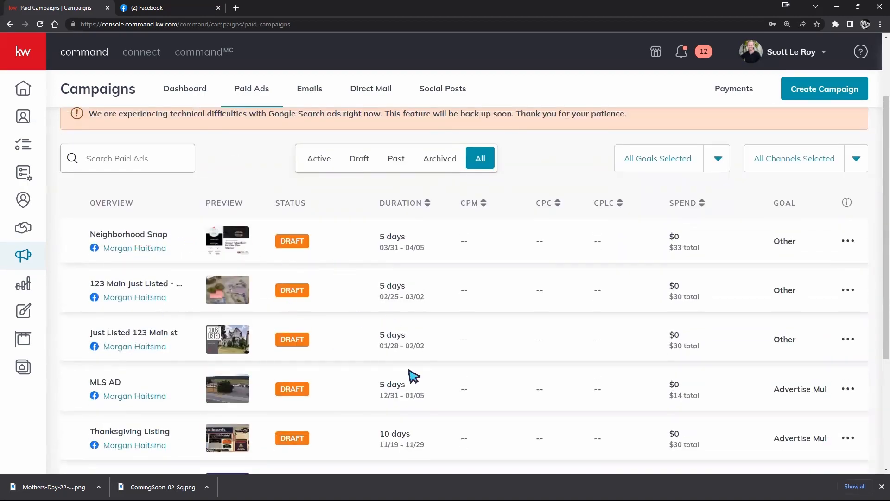
scroll(411, 372, down, 4)
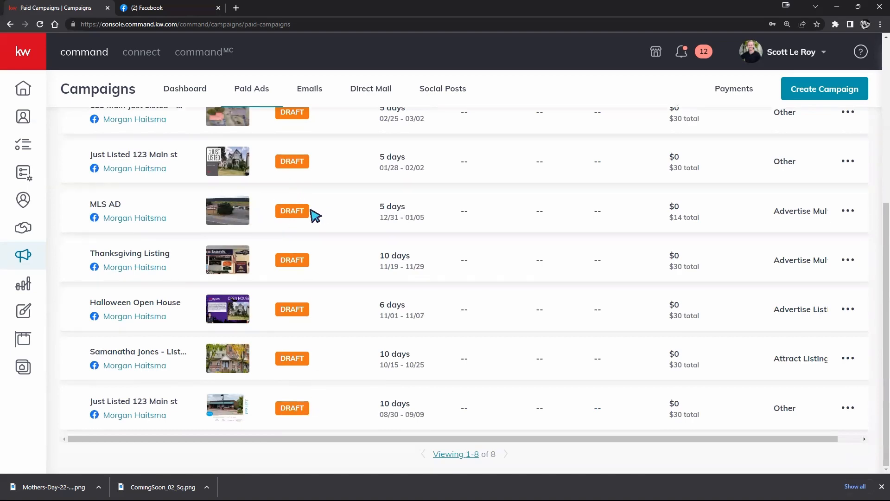
scroll(315, 215, up, 5)
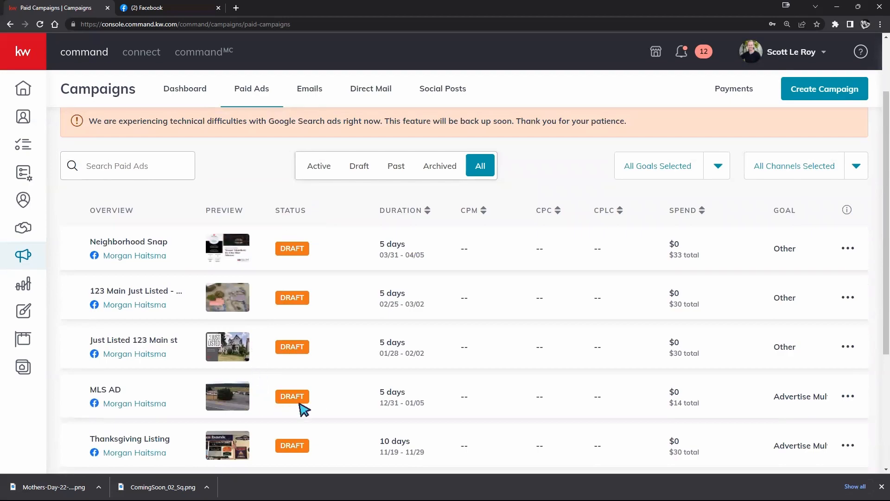
scroll(320, 408, down, 2)
scroll(320, 407, up, 3)
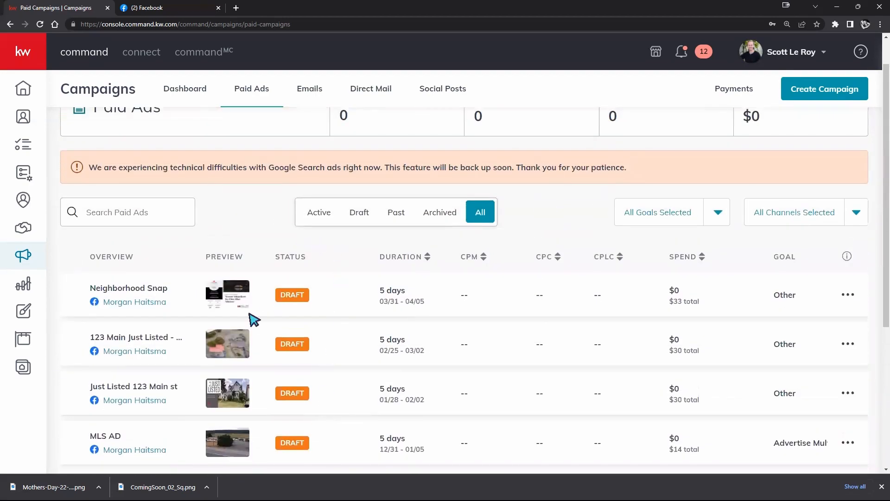
scroll(302, 315, up, 1)
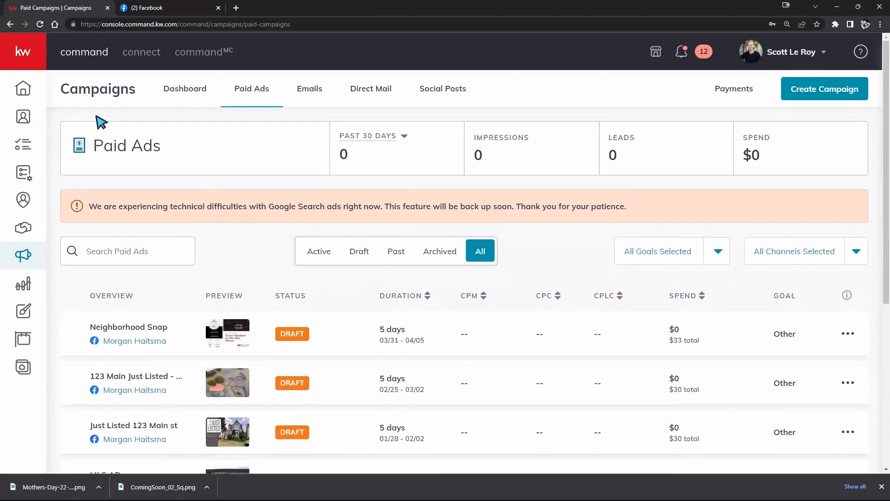
Show the Paid Ads summary figures for the Lifetime period and look over the ads below
drag(79, 145, 88, 163)
click(378, 138)
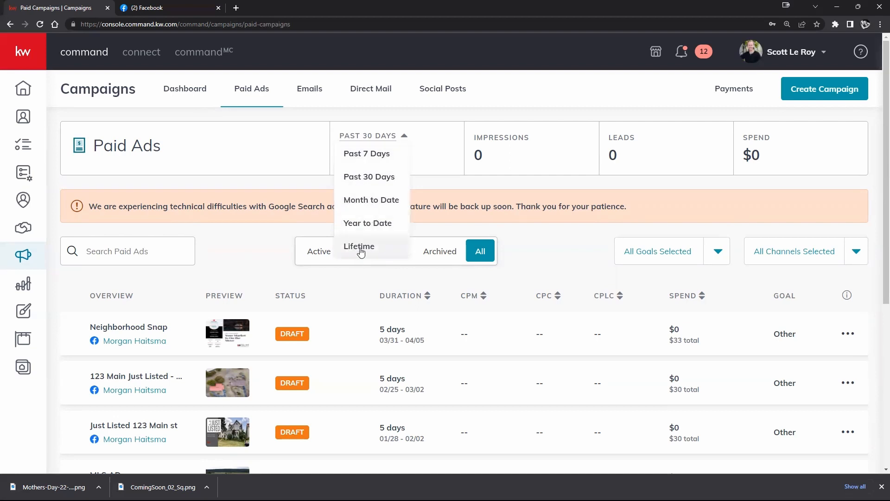
click(380, 248)
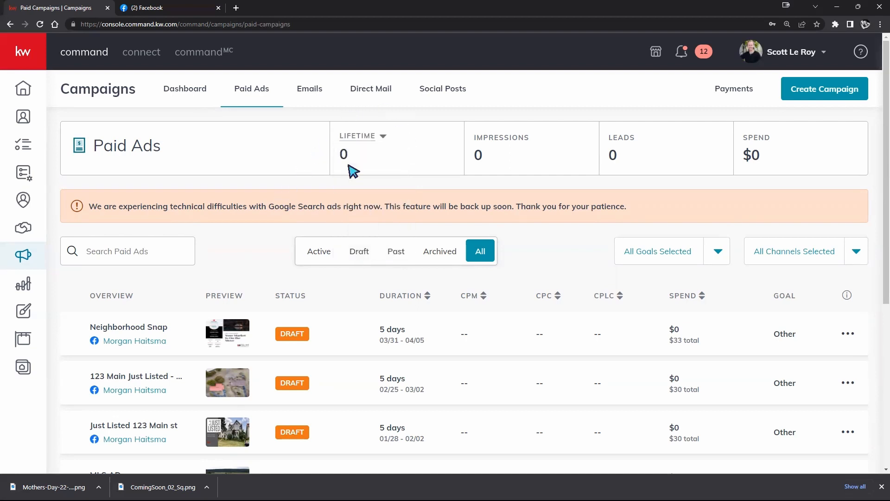
scroll(255, 315, down, 4)
scroll(260, 315, up, 4)
Change the Paid Ads summary period to Past 7 Days and check the ad list
click(371, 138)
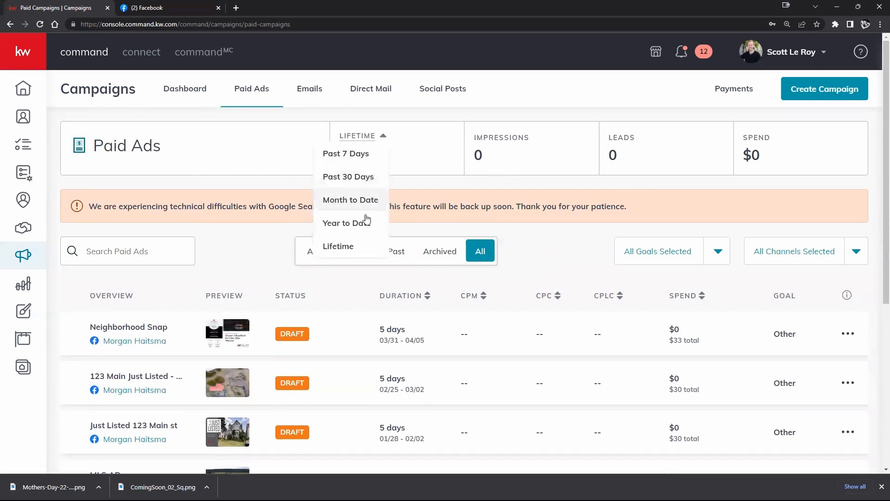
click(357, 153)
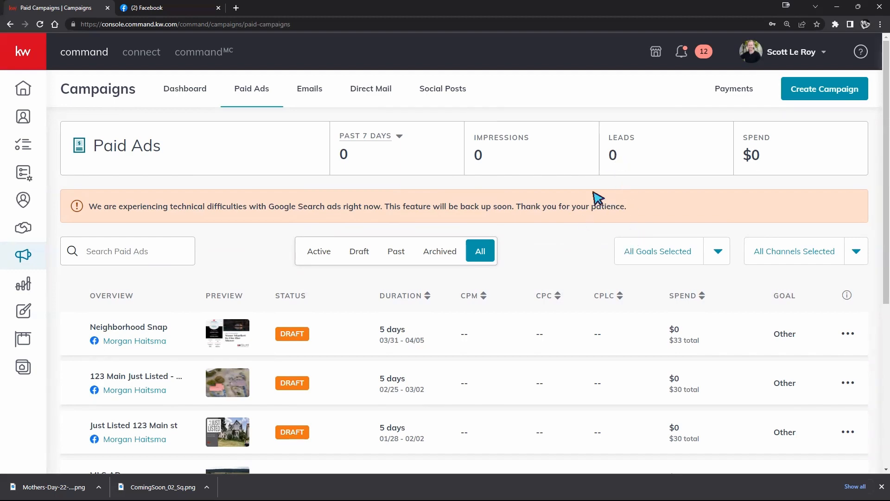
scroll(328, 327, down, 3)
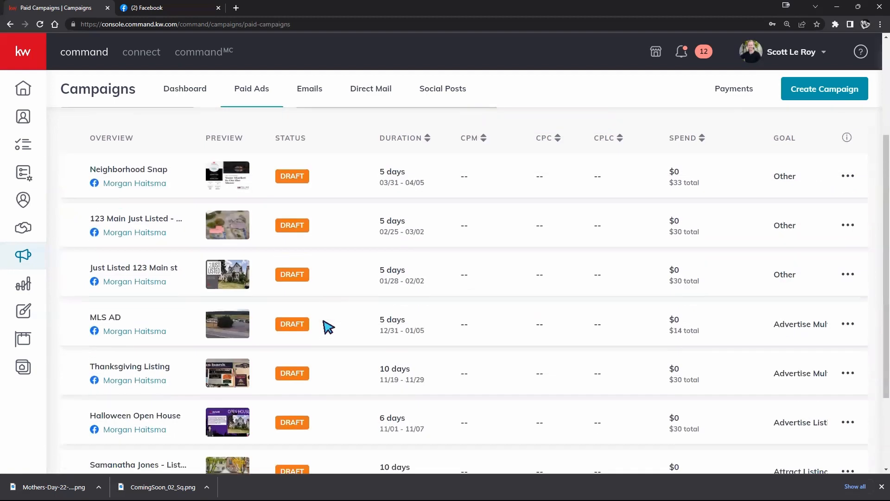
scroll(325, 325, up, 3)
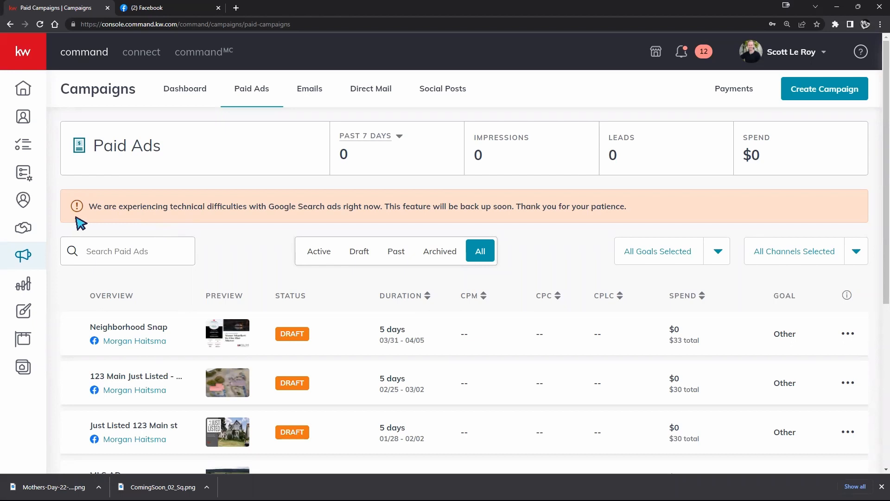
Highlight and read the notice above the ad list, marking the words "Google Search ads"
drag(90, 205, 654, 201)
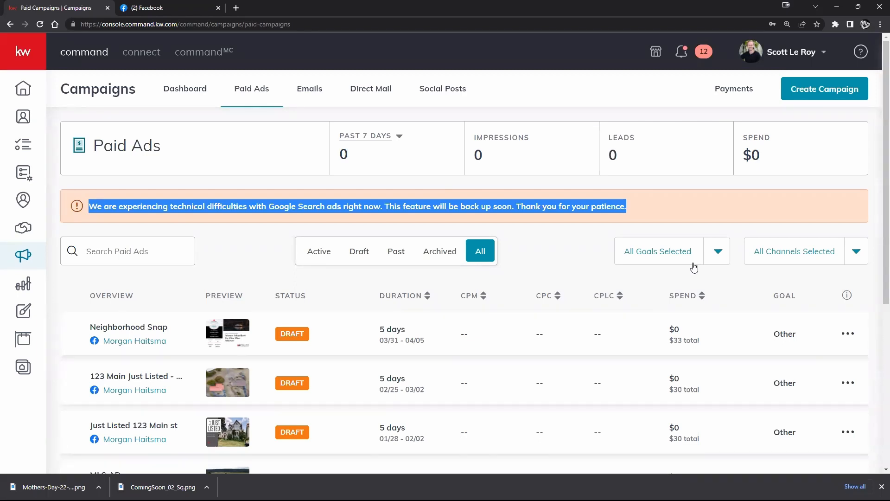
click(741, 210)
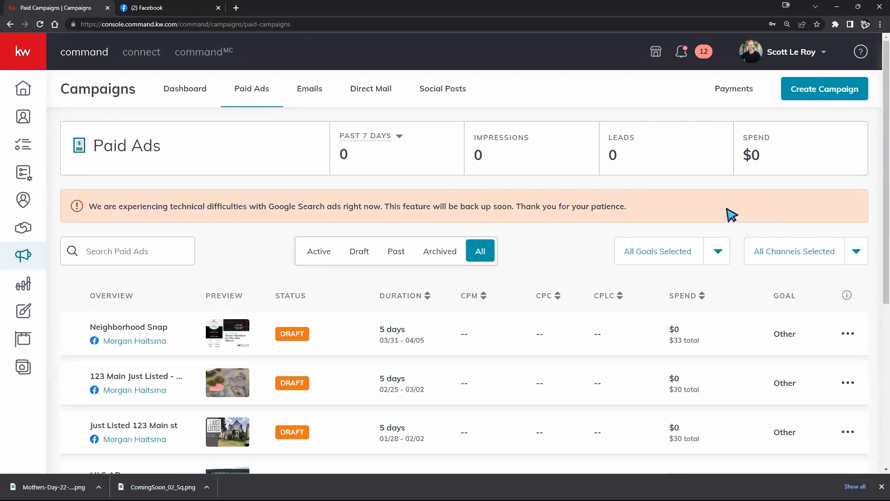
drag(270, 207, 334, 205)
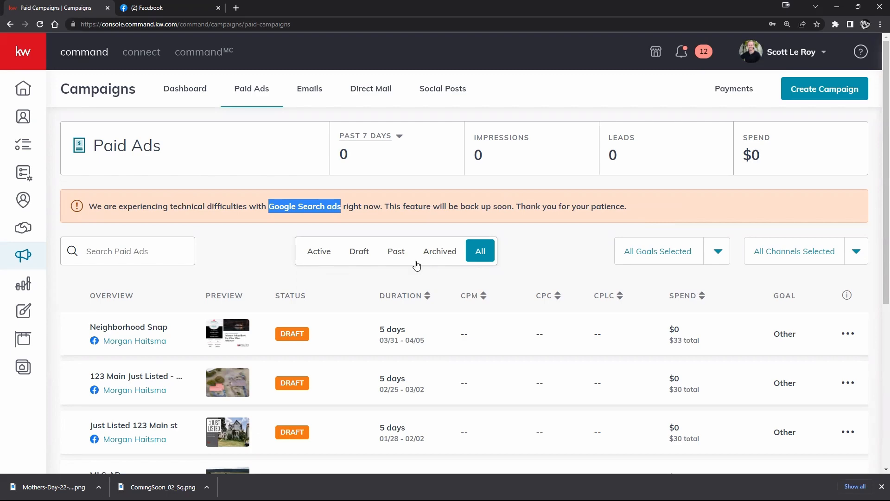
View the paid ads filtered by Archived, Past, Draft and Active in turn, and return to All
scroll(290, 246, down, 1)
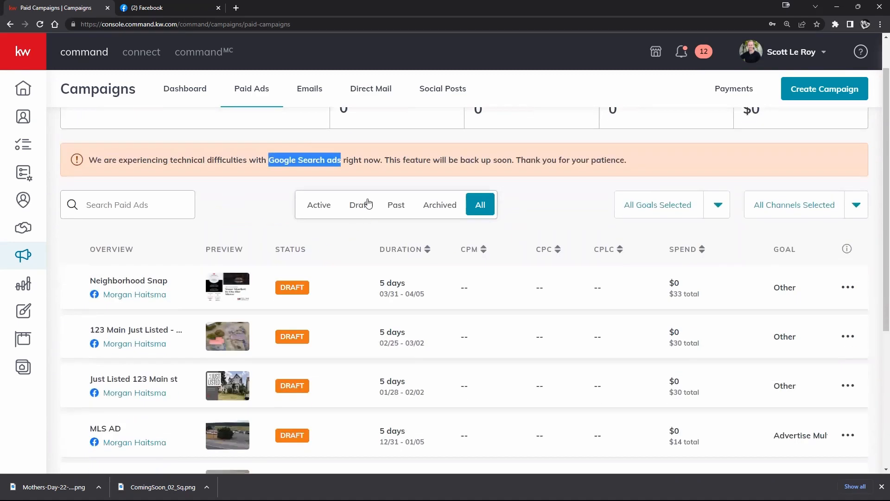
click(483, 207)
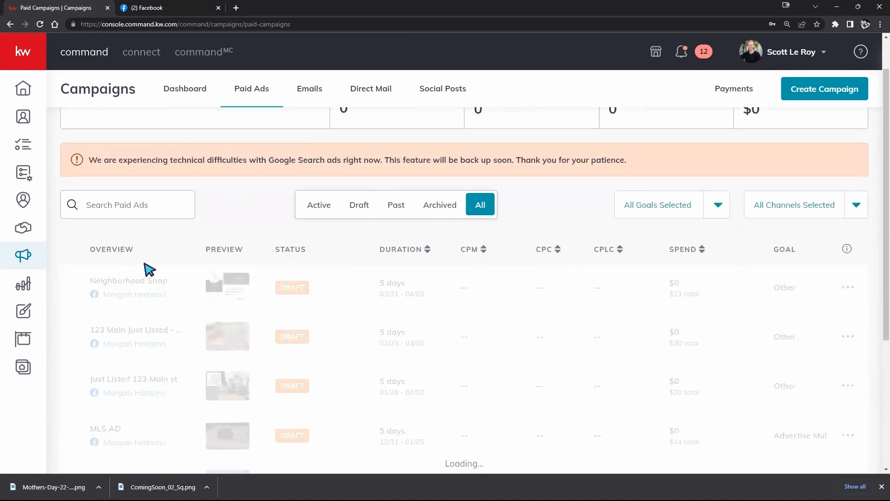
click(451, 208)
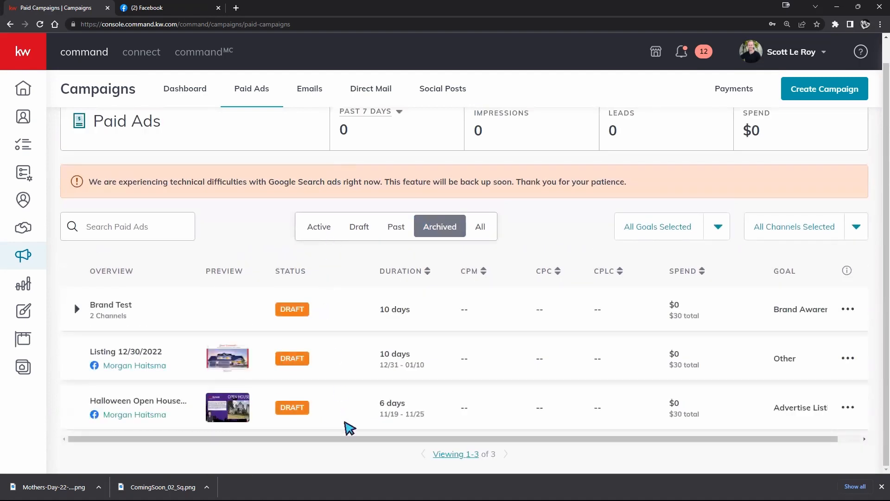
click(395, 226)
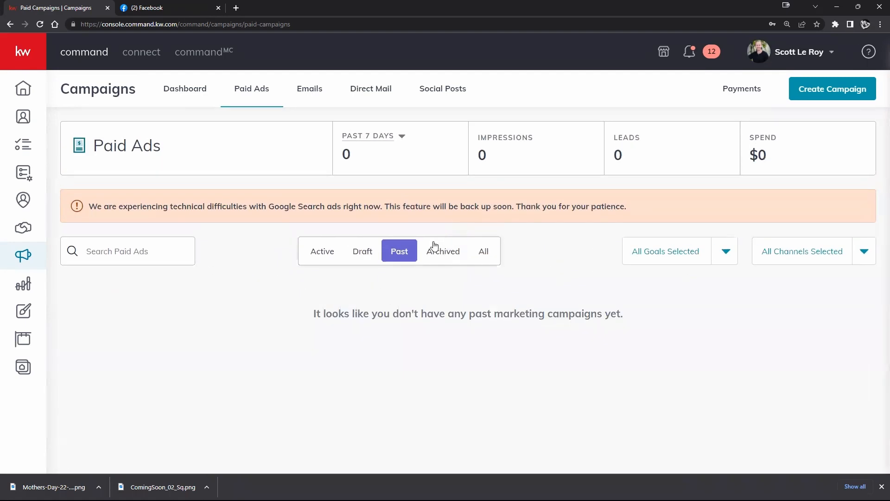
click(364, 254)
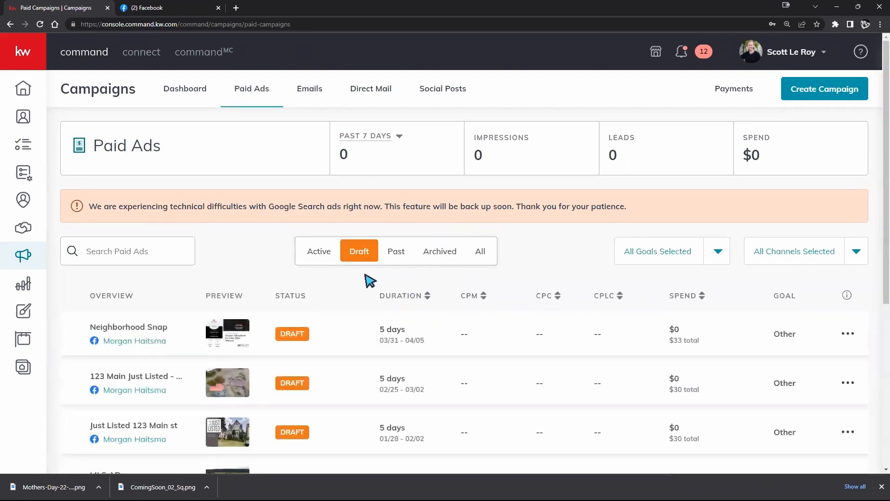
scroll(363, 364, down, 6)
scroll(363, 363, up, 6)
click(309, 256)
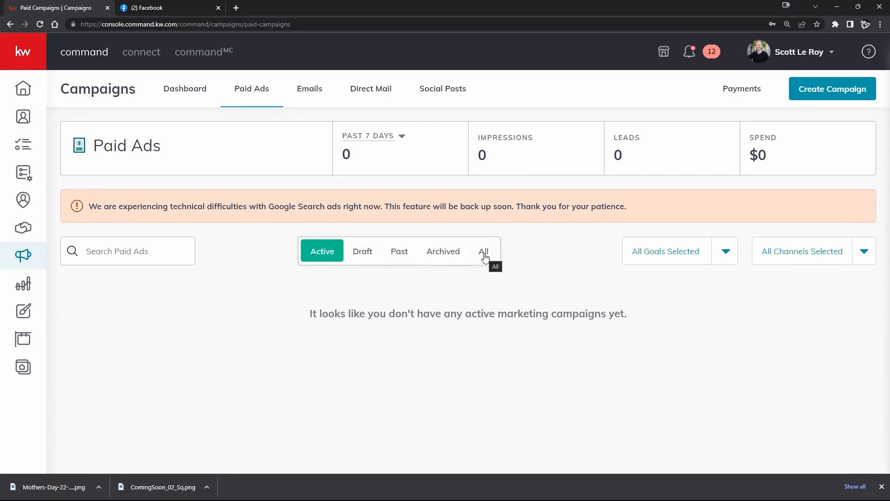
click(485, 256)
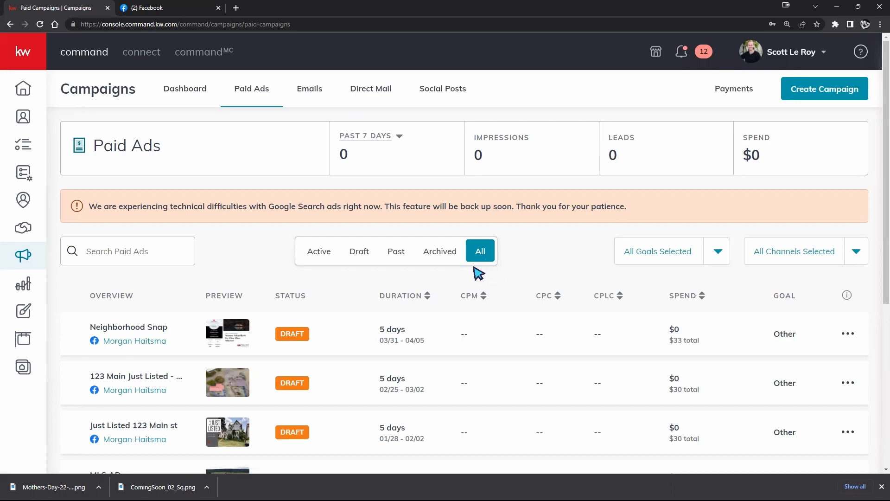
Open the Campaigns FAQ from the ad list and read the explanation of CPM (cost per 1,000 impressions)
scroll(287, 295, down, 1)
scroll(285, 297, down, 2)
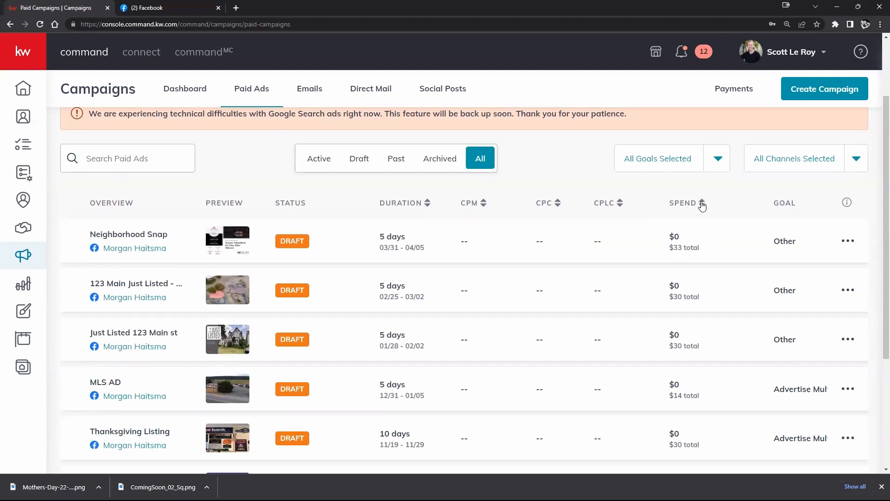
click(847, 203)
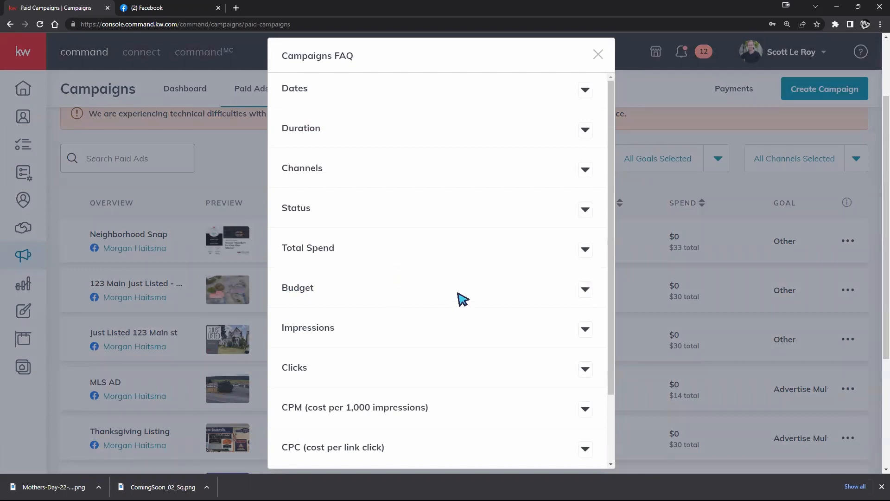
scroll(466, 287, down, 3)
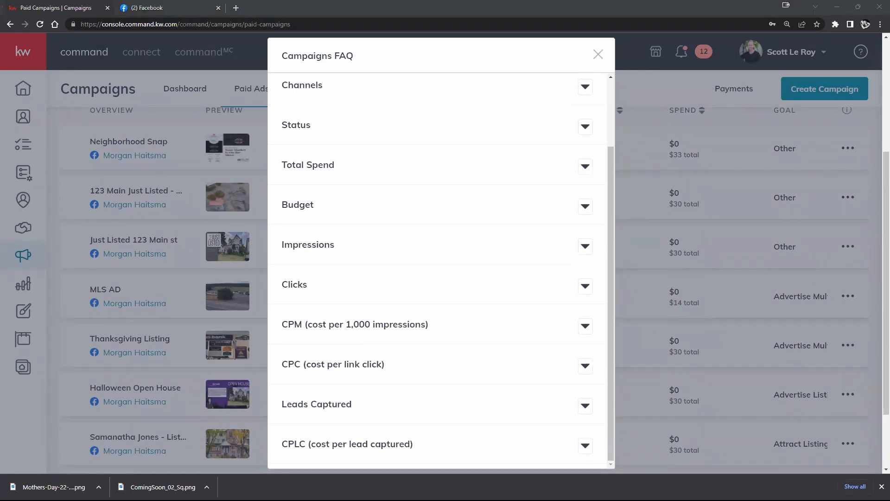
click(579, 329)
scroll(554, 333, down, 1)
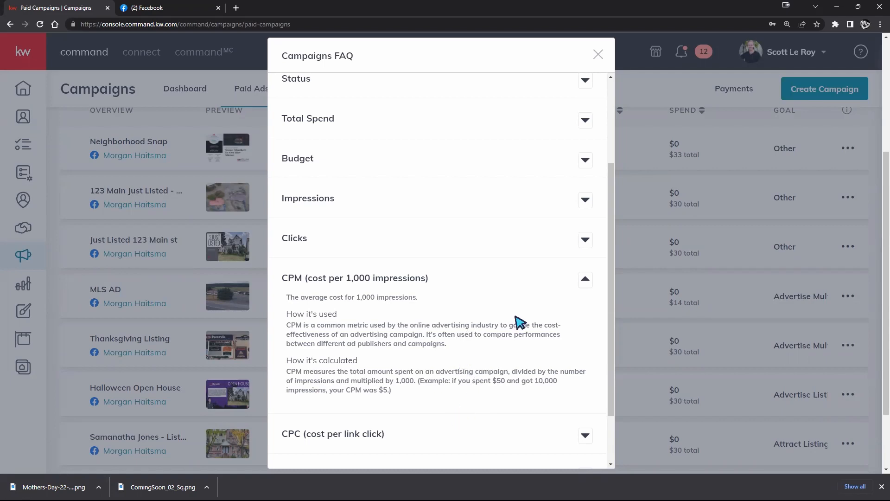
scroll(517, 319, down, 2)
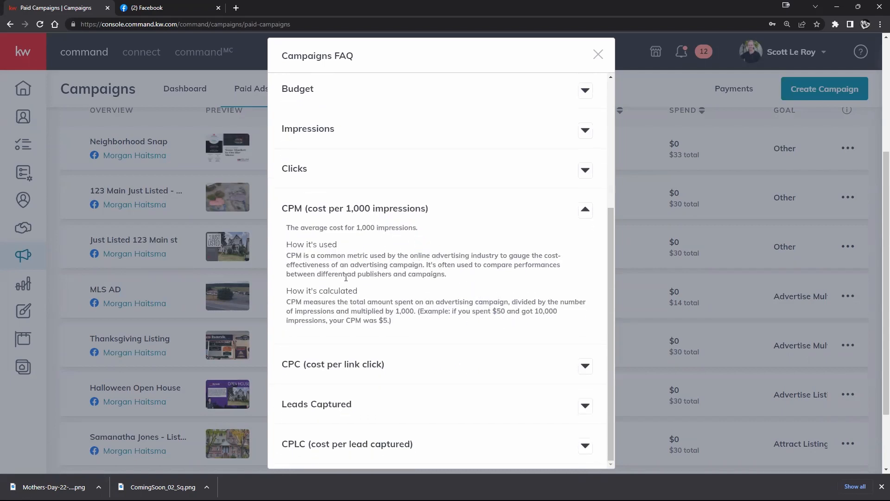
drag(414, 257, 494, 257)
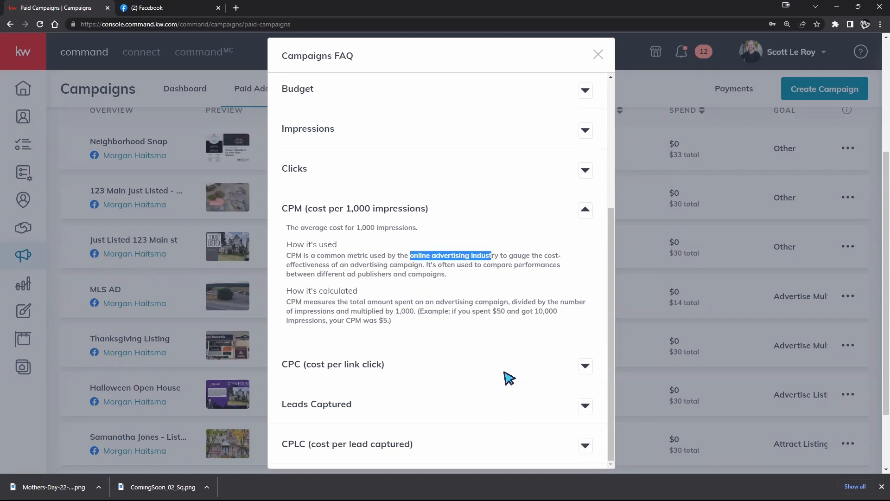
Expand the CPC (cost per link click) entry in the Campaigns FAQ and read its explanation
click(585, 369)
scroll(425, 335, down, 2)
scroll(426, 335, down, 1)
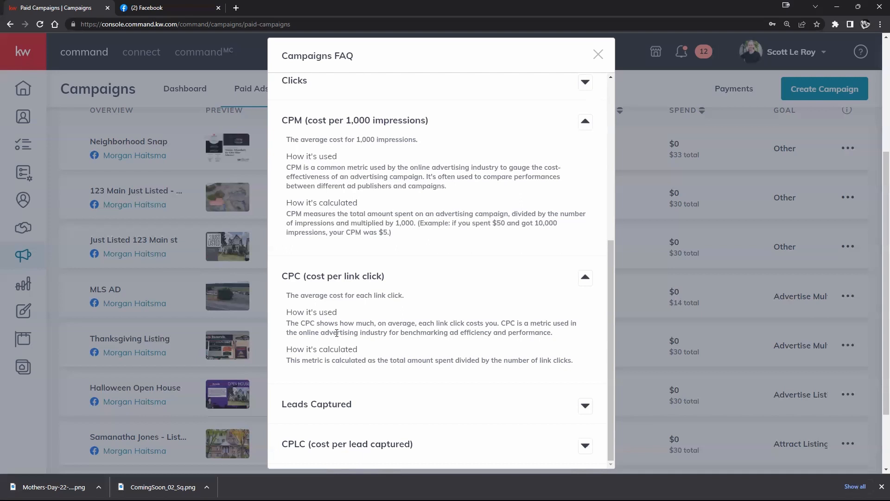
scroll(367, 364, down, 2)
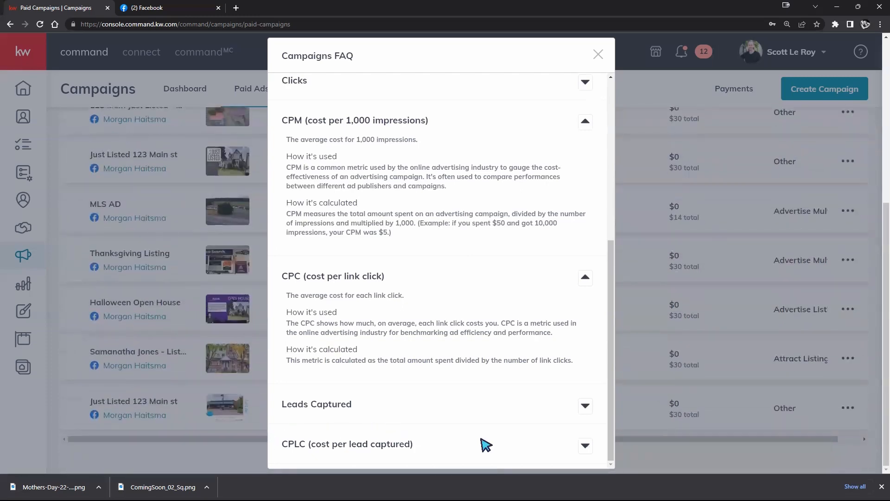
Read the CPLC (cost per lead captured) explanation, close the Campaigns FAQ and return to the paid ads list
click(584, 446)
scroll(537, 387, down, 1)
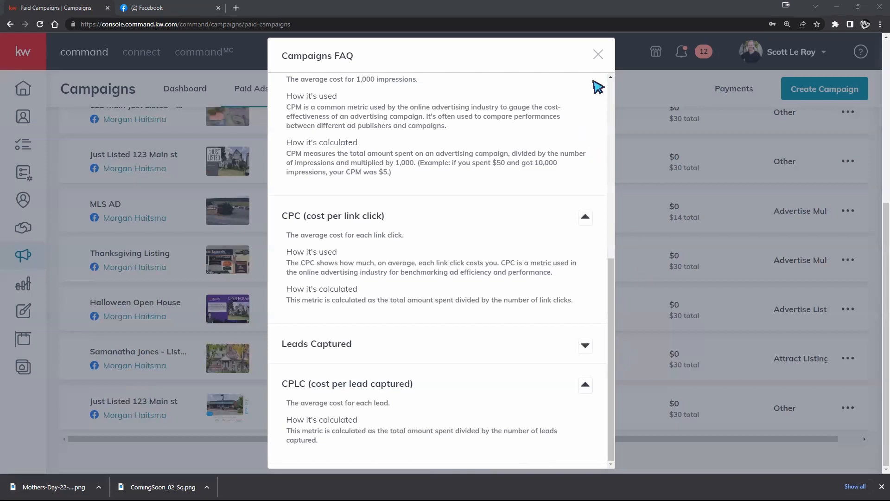
click(598, 54)
scroll(618, 242, up, 5)
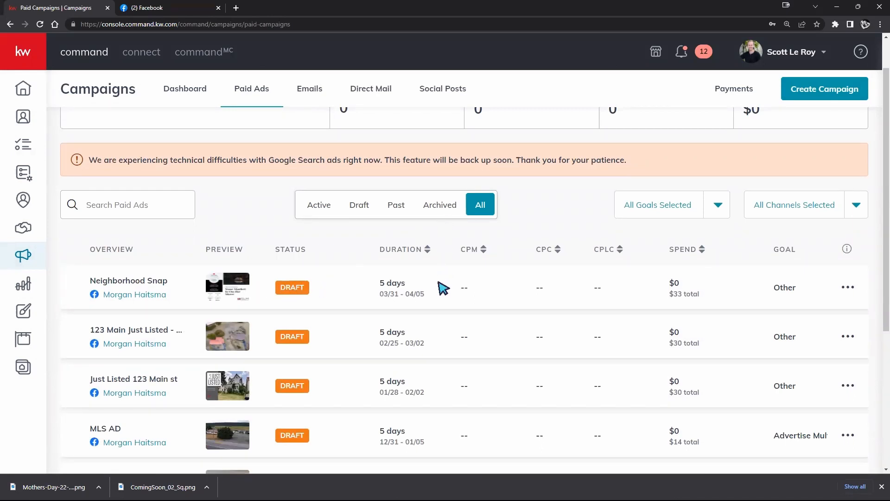
Examine the duration dates, statuses and goals of the draft ads in the paid ads list
scroll(444, 288, up, 1)
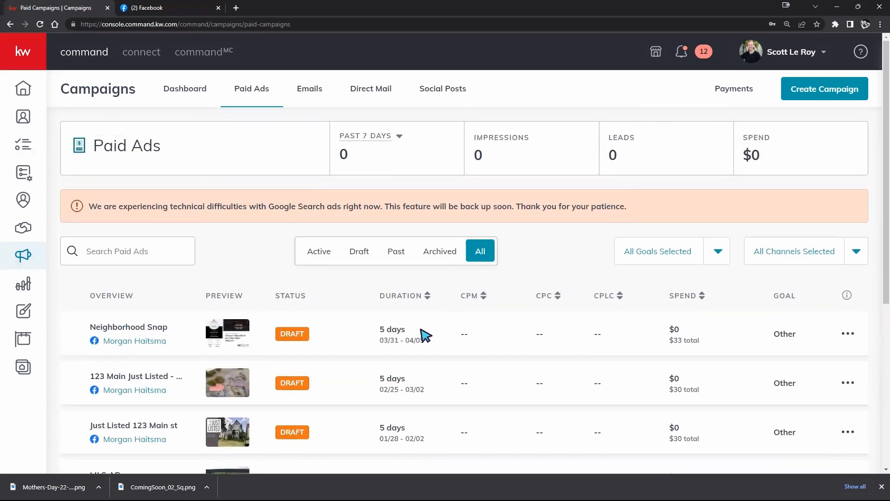
drag(380, 328, 424, 342)
click(383, 341)
scroll(580, 227, down, 3)
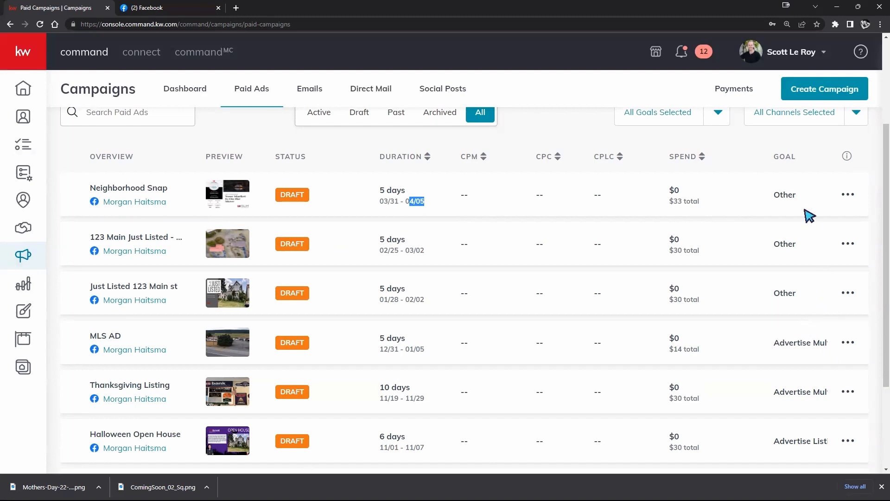
scroll(806, 343, down, 3)
scroll(805, 343, up, 6)
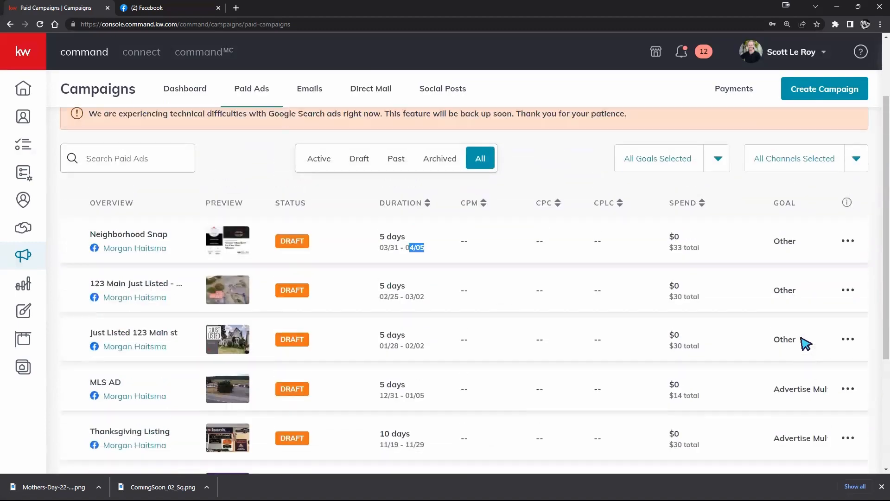
scroll(806, 343, down, 2)
Archive the Neighborhood Snap paid ad campaign
click(848, 237)
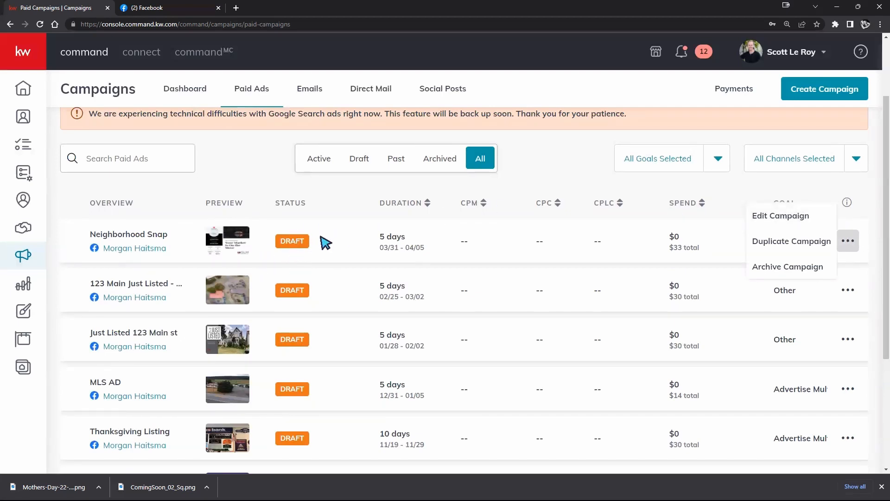
click(779, 267)
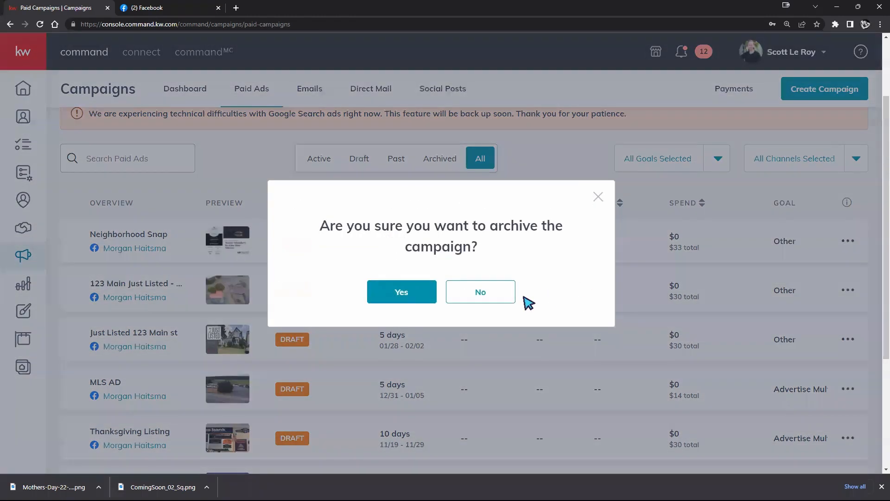
click(380, 299)
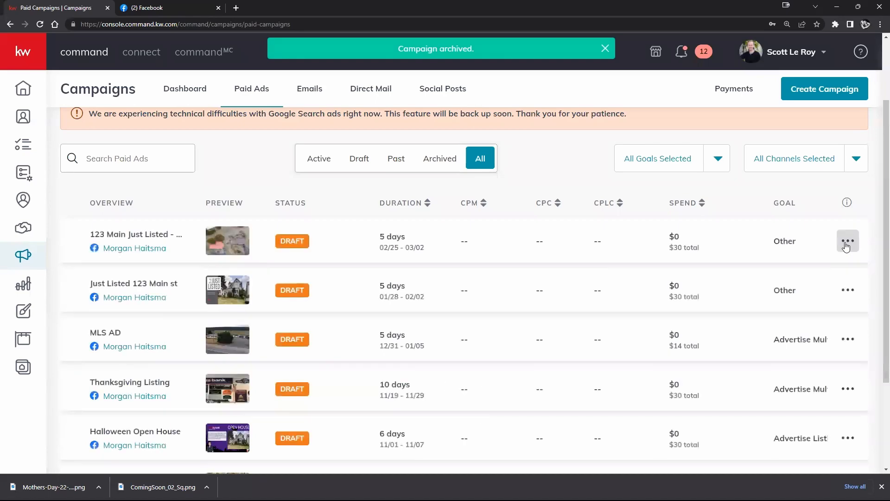
Duplicate the 123 Main Just Listed paid ad campaign and archive the new copy
click(846, 246)
click(779, 249)
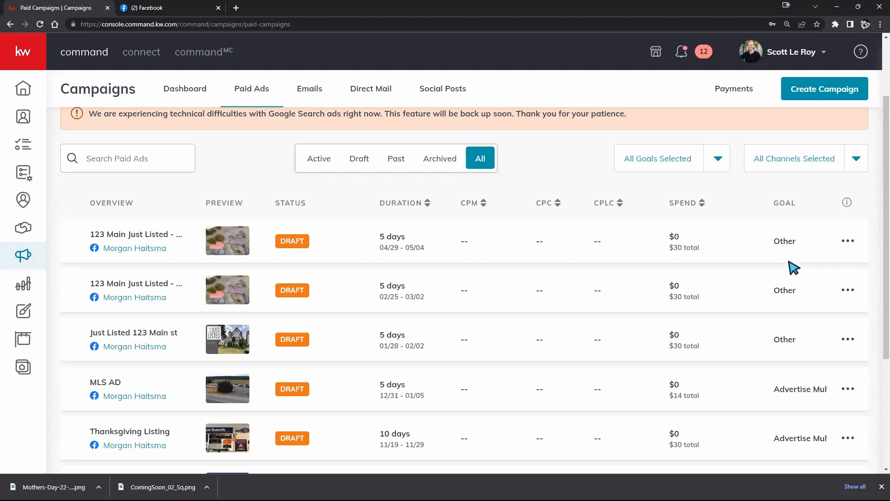
click(848, 241)
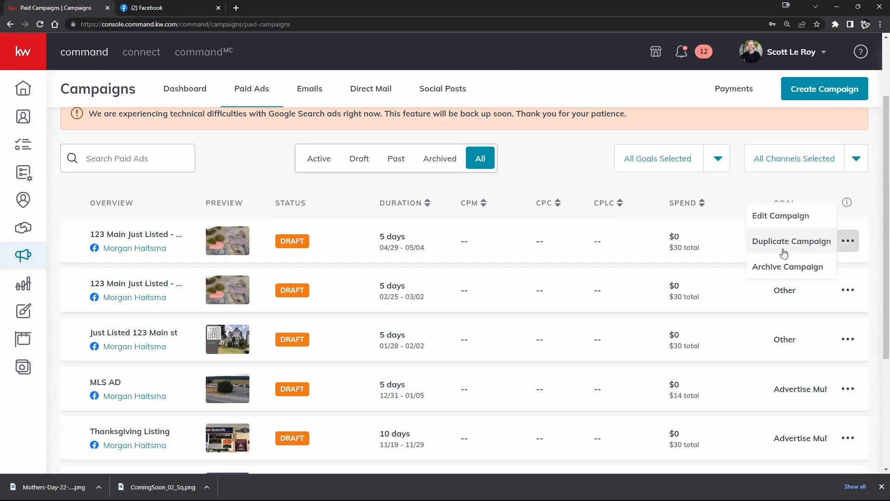
click(786, 265)
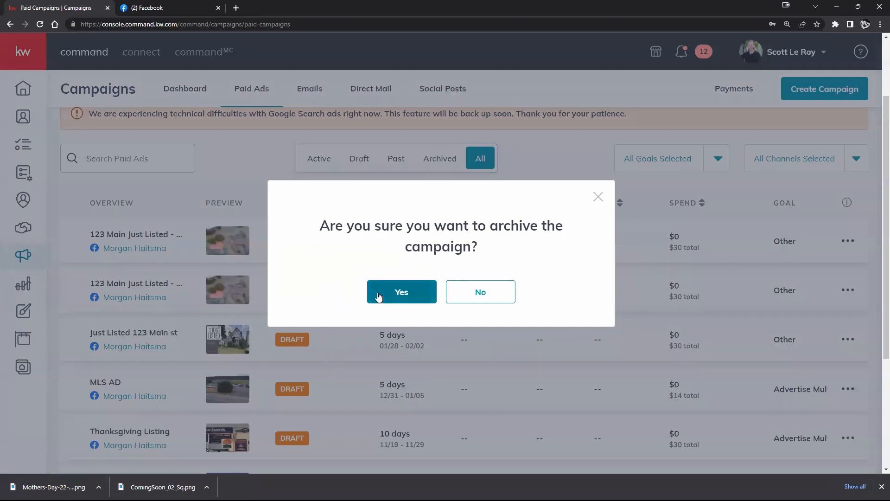
click(376, 292)
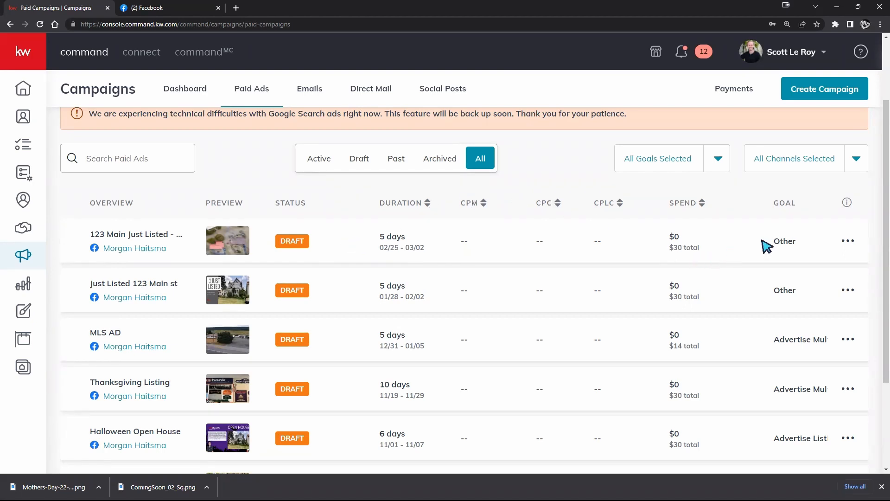
Make another duplicate of the 123 Main Just Listed campaign and archive that duplicate as well
click(842, 240)
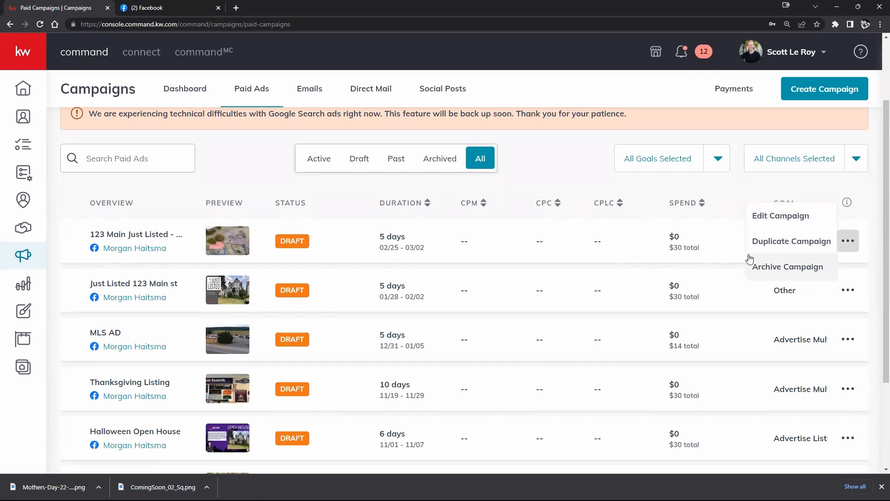
click(790, 242)
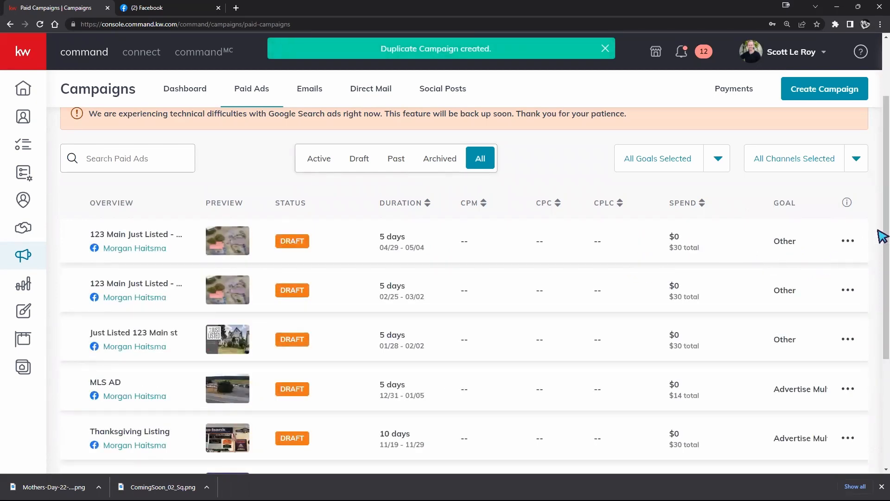
click(848, 240)
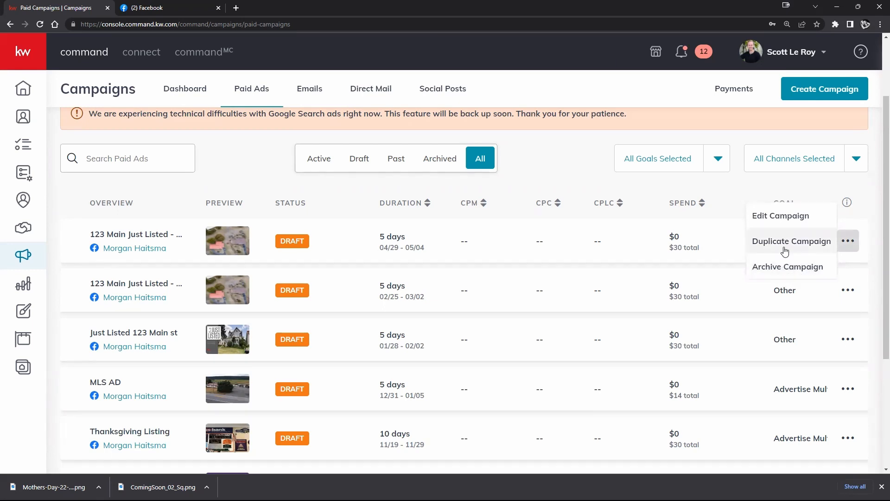
click(785, 271)
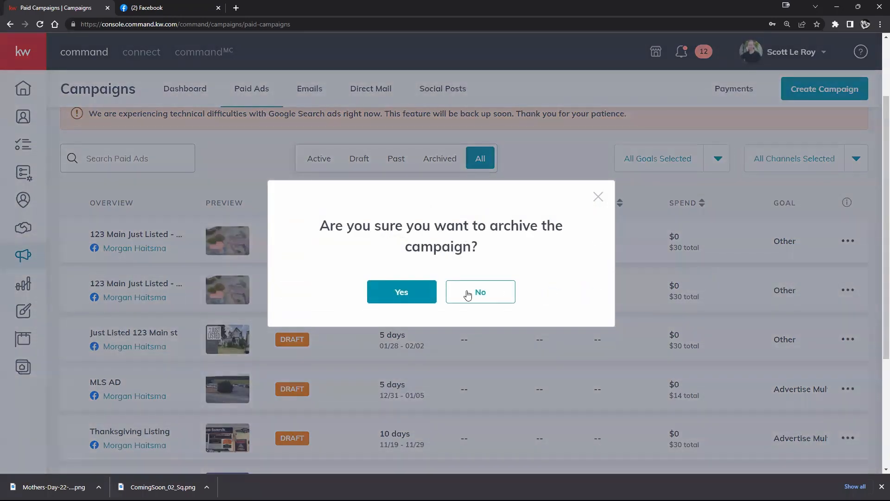
click(417, 292)
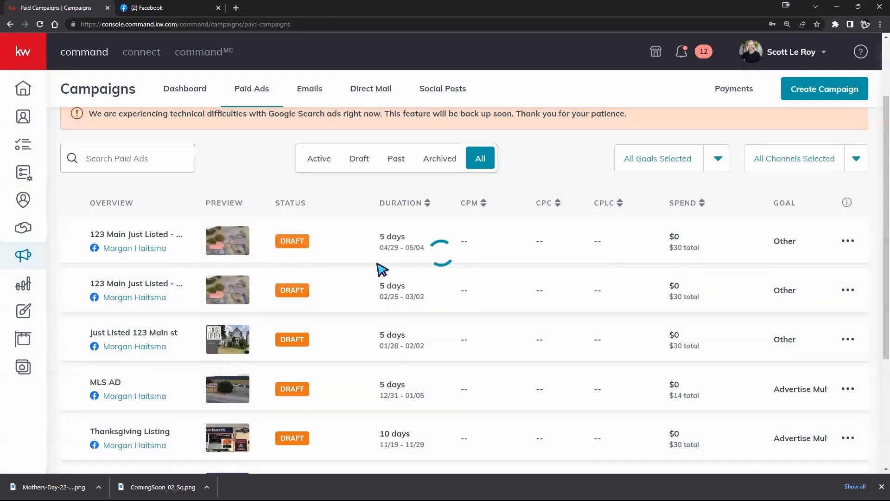
Start a new paid Social Ad campaign and name it "Just Listed Ad 4.28"
scroll(379, 266, down, 4)
scroll(381, 268, up, 5)
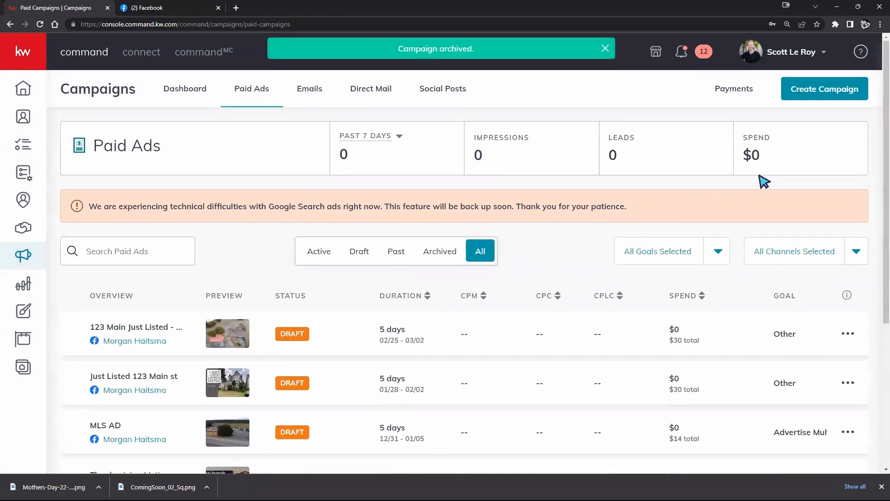
click(822, 92)
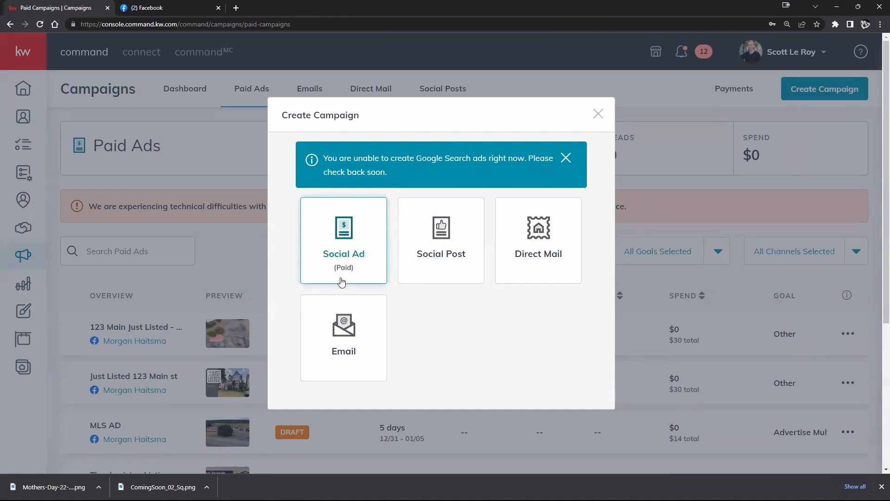
click(355, 267)
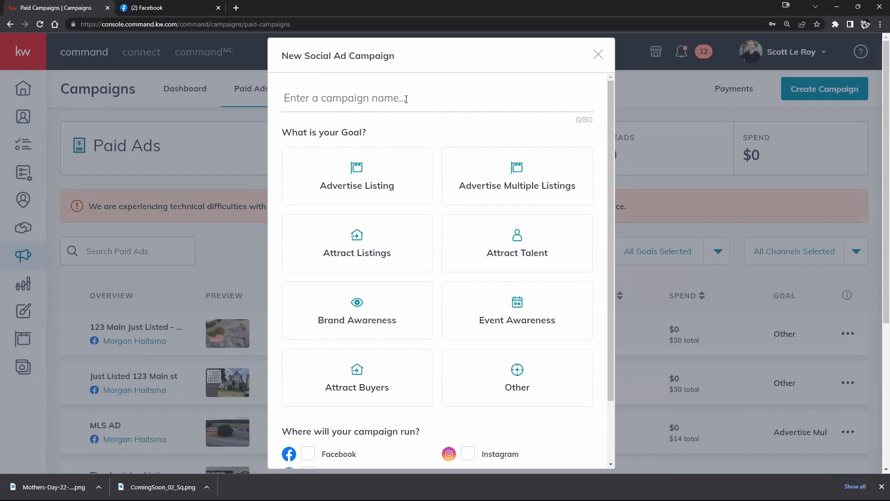
text(ust Listed Ad 4.28)
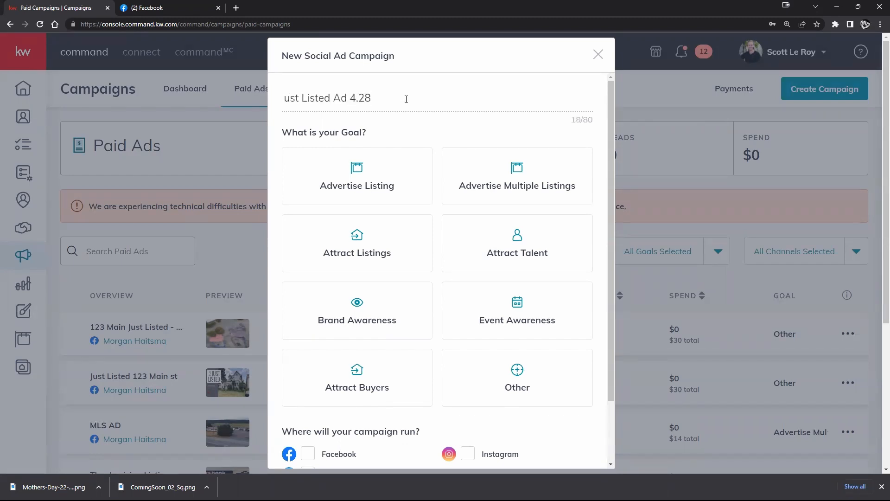
click(284, 98)
text(J)
Set the campaign goal to Other, choose Facebook as the channel and create the campaign
scroll(443, 139, down, 1)
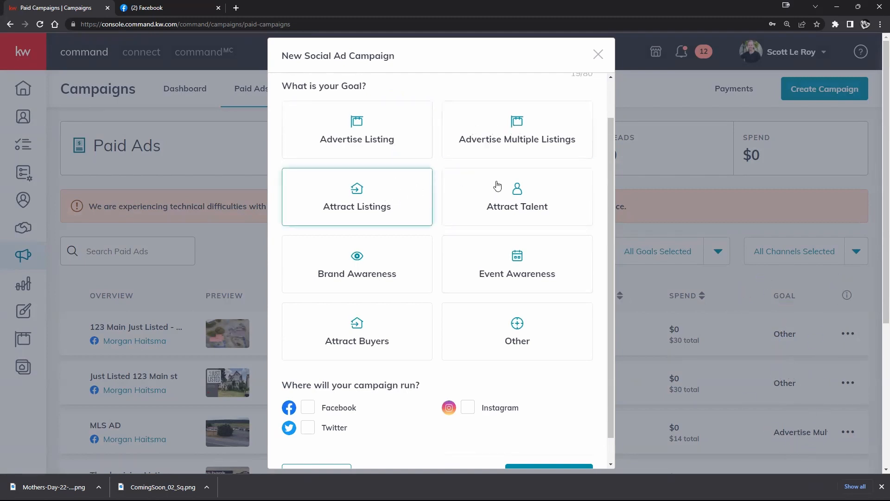
scroll(418, 302, up, 1)
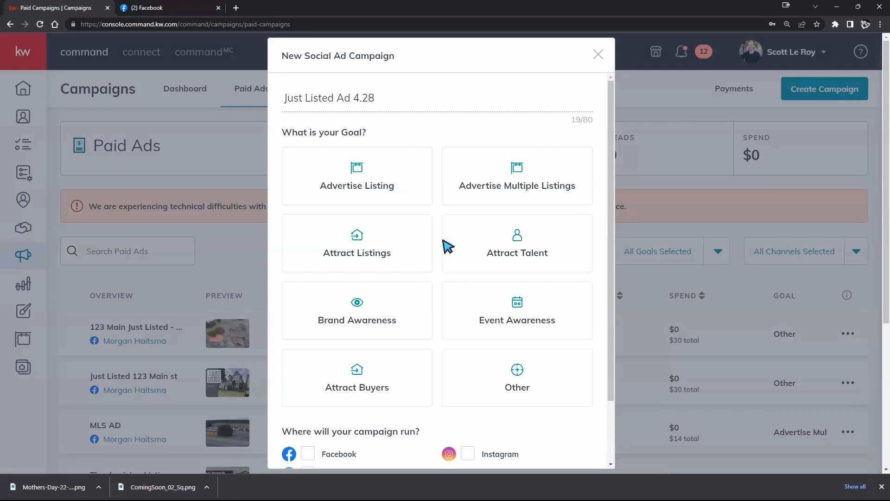
scroll(447, 260, down, 1)
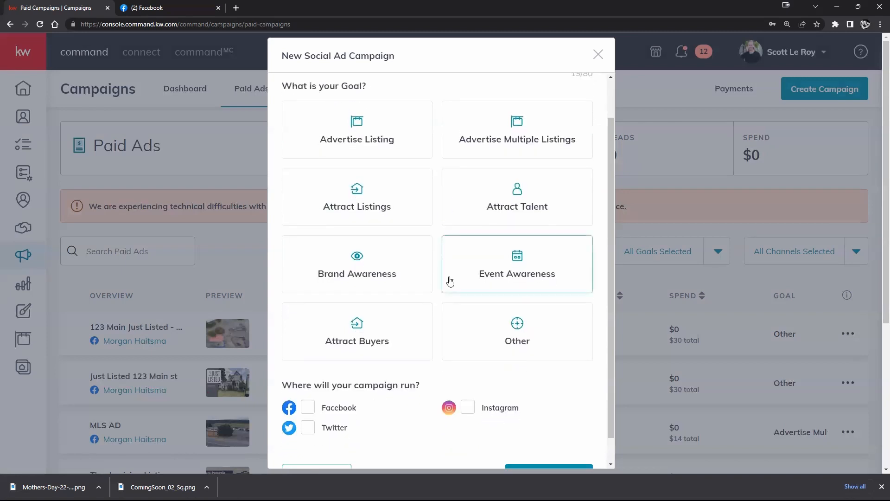
click(464, 321)
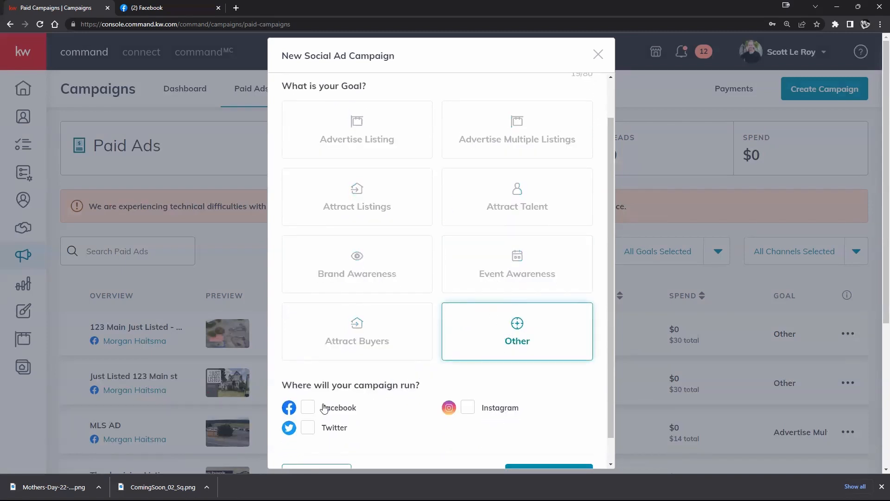
click(308, 408)
scroll(536, 401, down, 1)
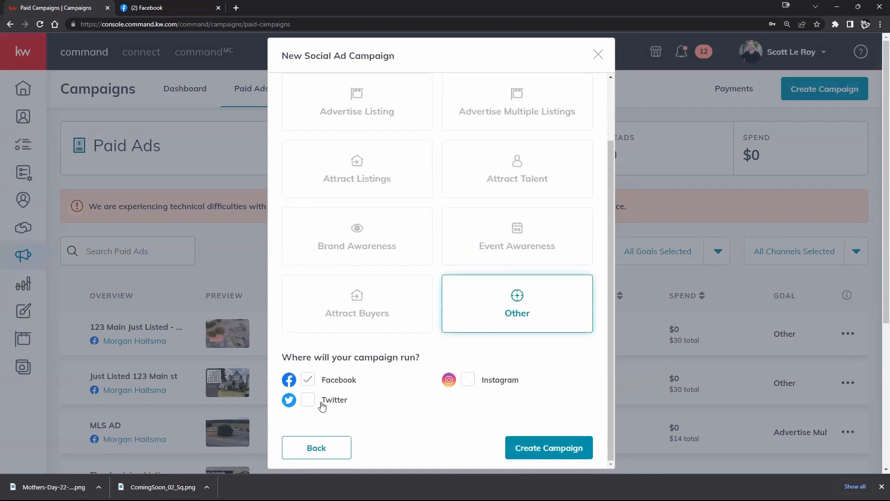
click(541, 453)
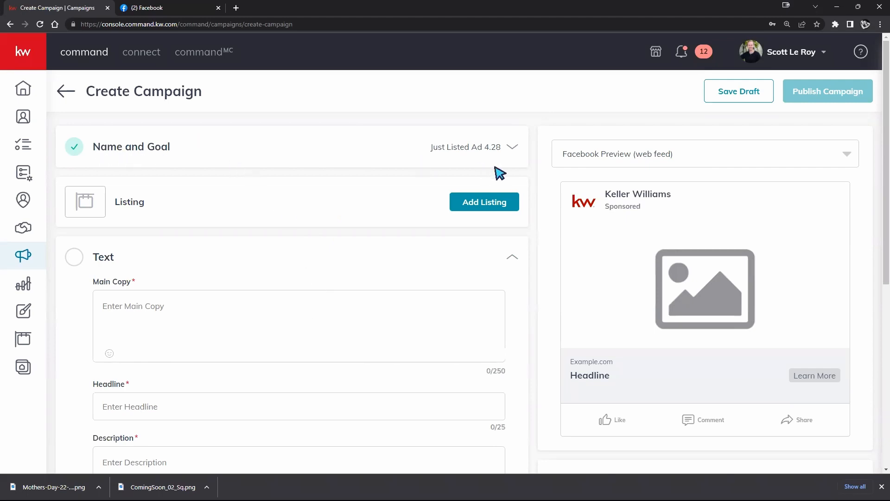
Review the campaign's Name and Goal section, and browse All Listings in the listing search before closing it
click(514, 150)
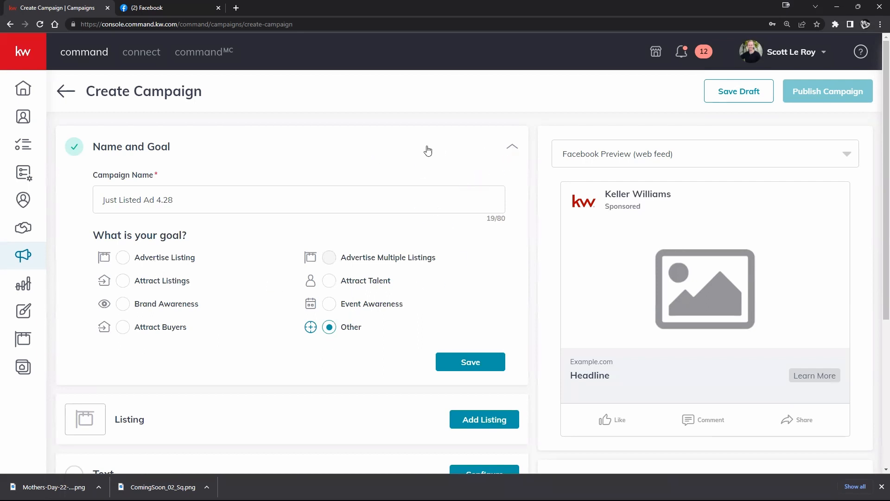
click(512, 146)
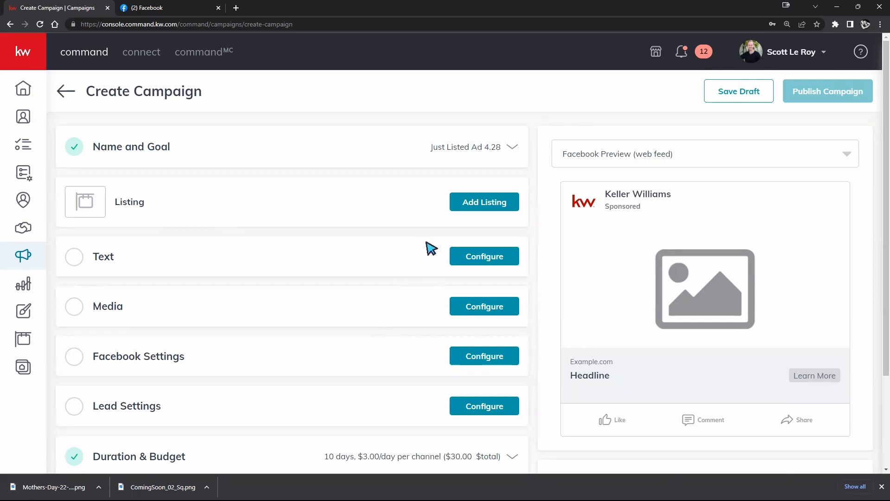
click(489, 206)
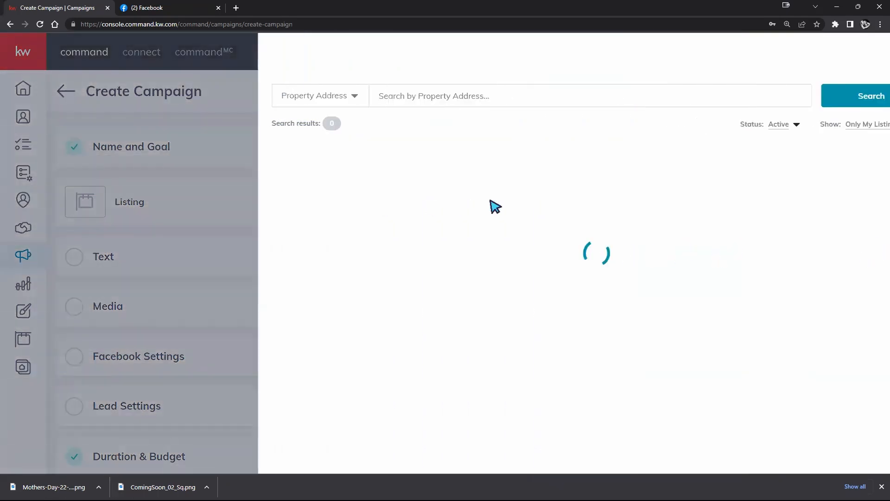
click(849, 123)
click(826, 141)
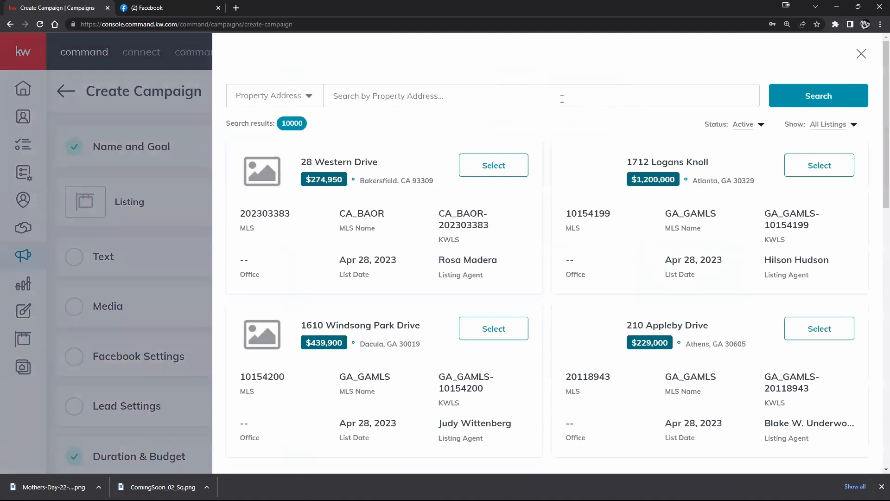
scroll(562, 100, down, 8)
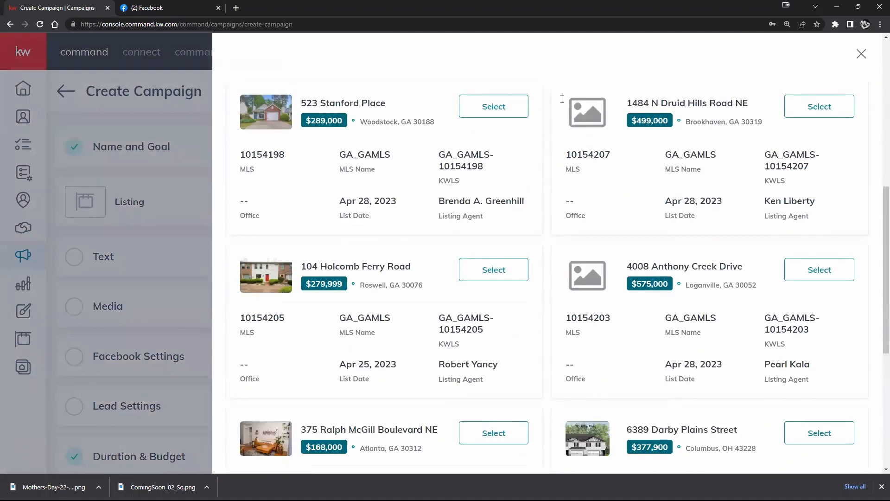
click(861, 54)
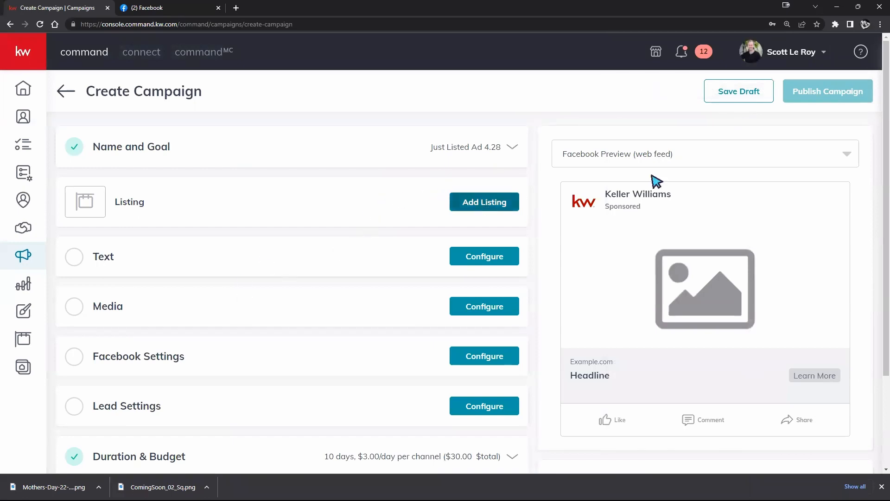
Search all listings for "123 Main st" and add the $280,000 property to the campaign
click(480, 206)
click(827, 125)
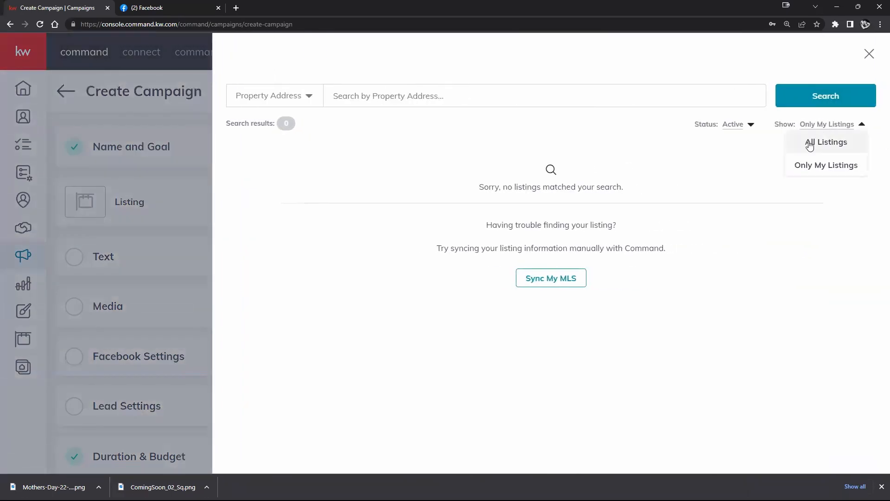
click(822, 141)
click(522, 95)
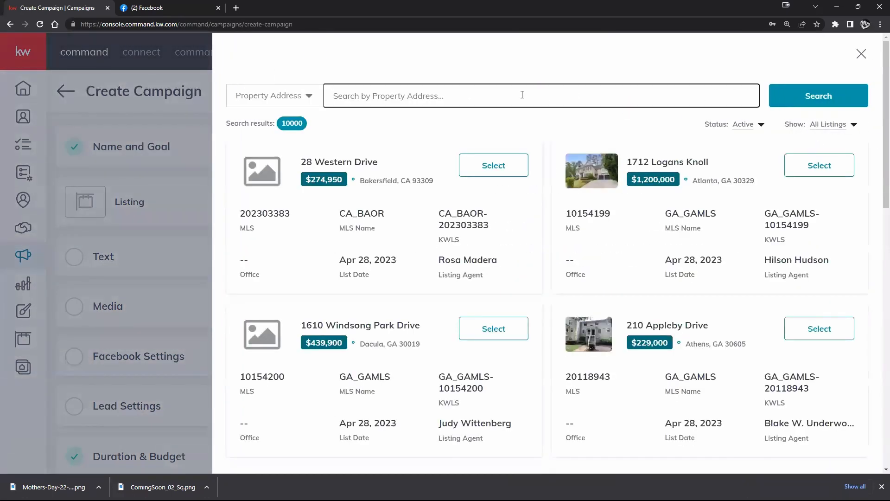
text(123 Main st)
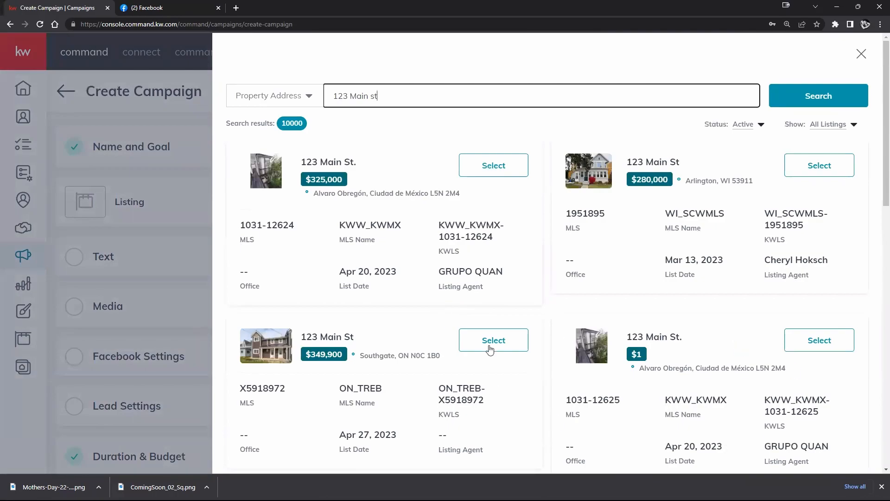
scroll(566, 338, down, 4)
scroll(496, 335, down, 9)
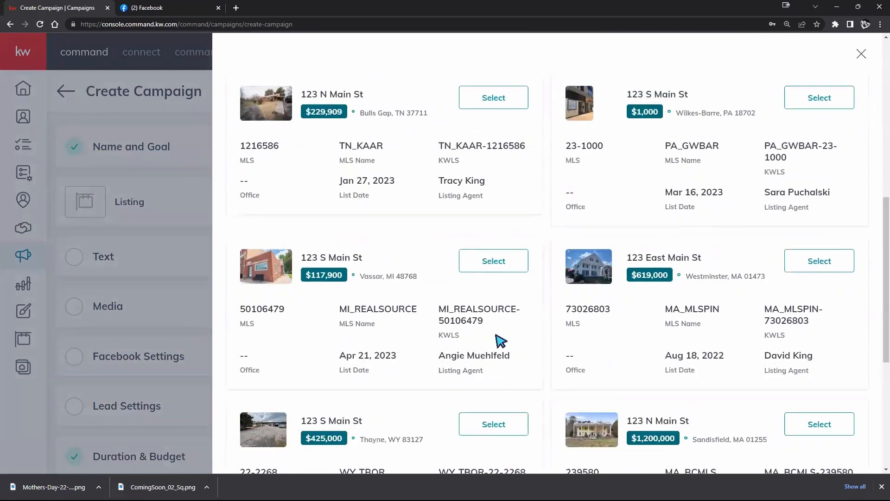
scroll(495, 341, up, 13)
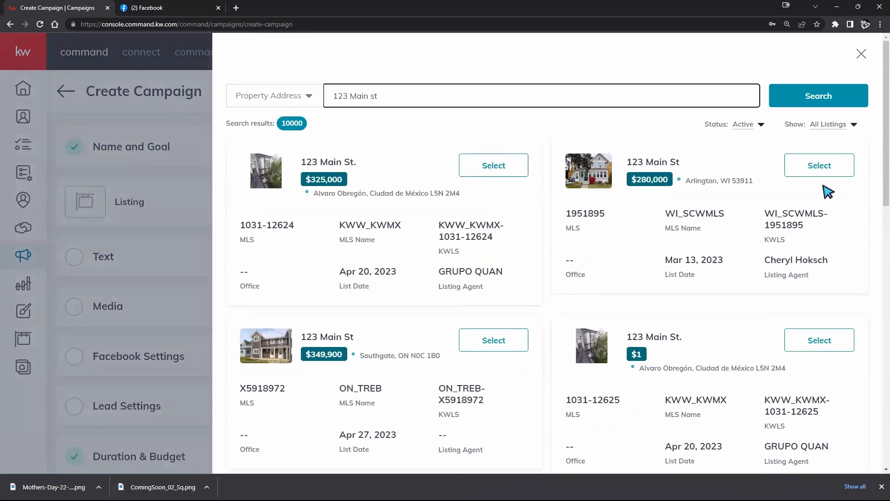
click(819, 168)
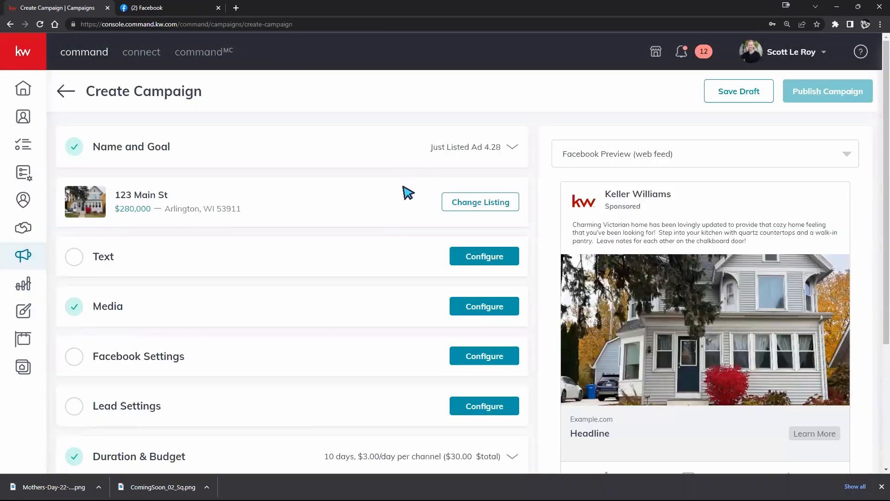
Examine the imported listing description and photo in the Facebook ad preview, along with the campaign's configuration sections
scroll(737, 308, down, 2)
scroll(761, 297, up, 1)
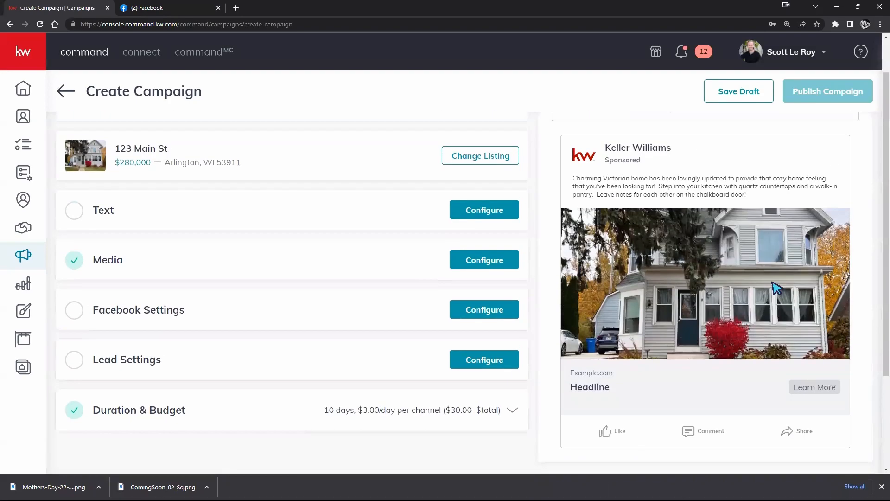
scroll(744, 182, down, 1)
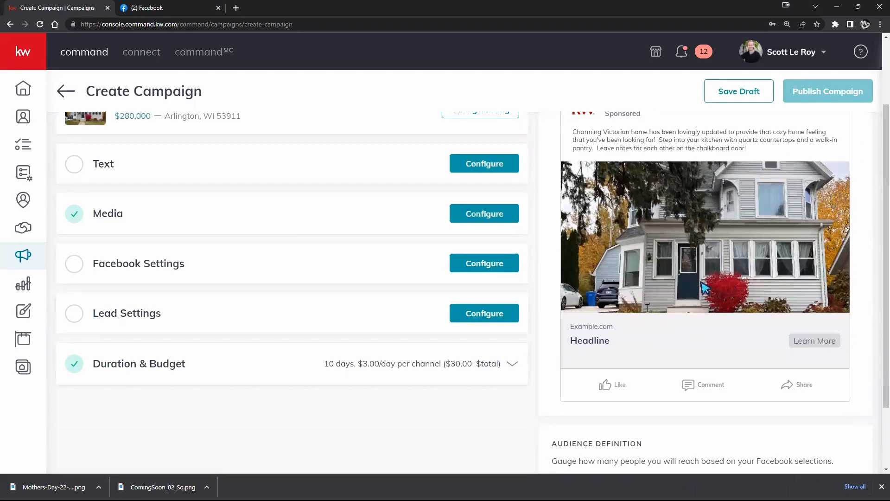
scroll(583, 180, up, 1)
drag(580, 179, 759, 195)
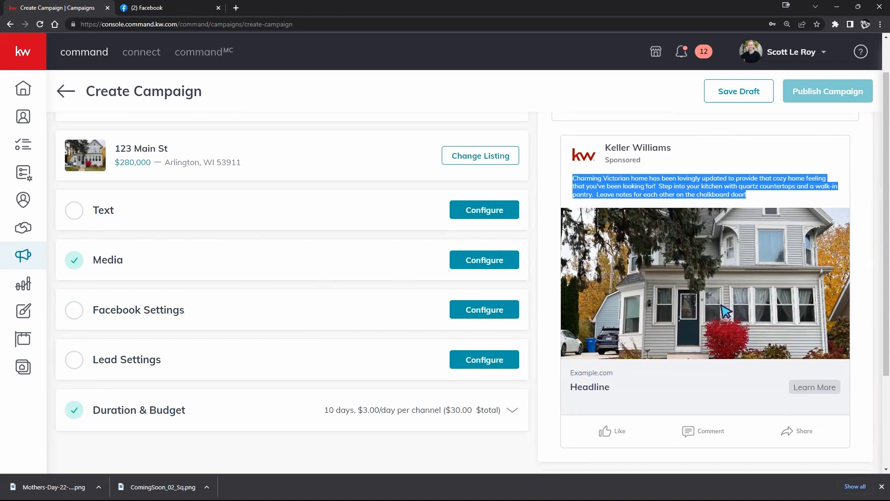
scroll(724, 297, up, 1)
scroll(571, 287, down, 1)
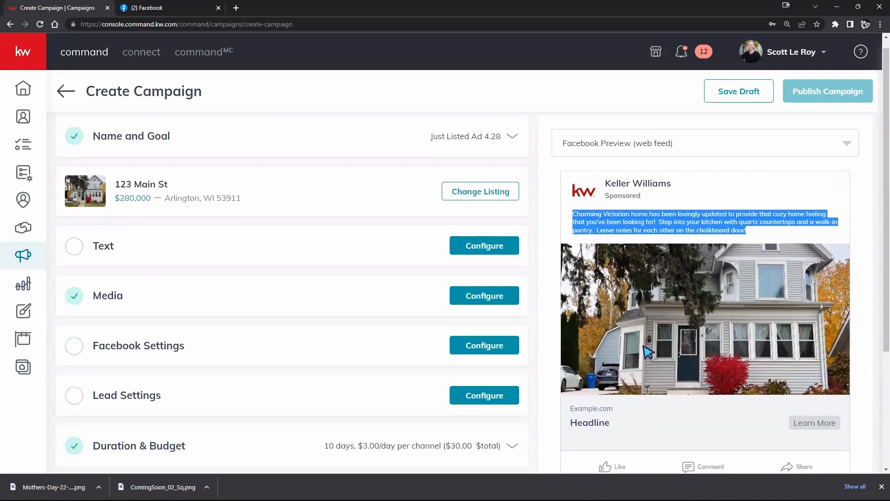
scroll(565, 288, up, 1)
click(475, 200)
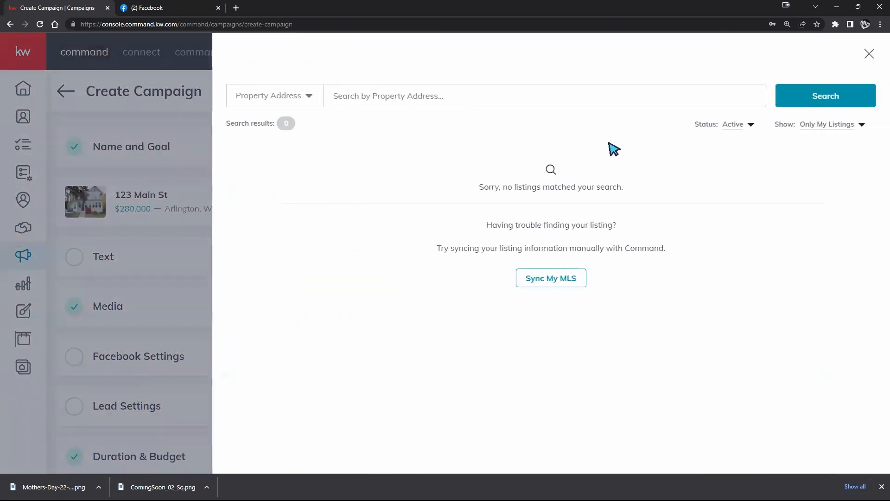
click(829, 124)
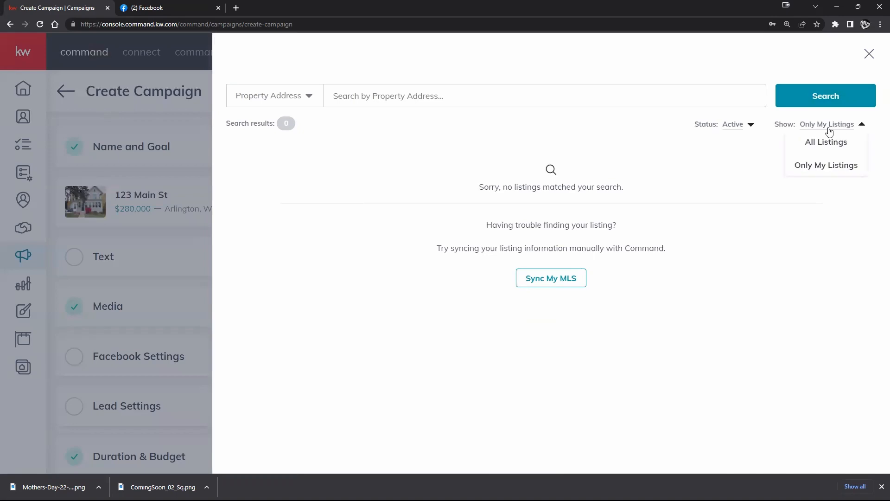
click(813, 140)
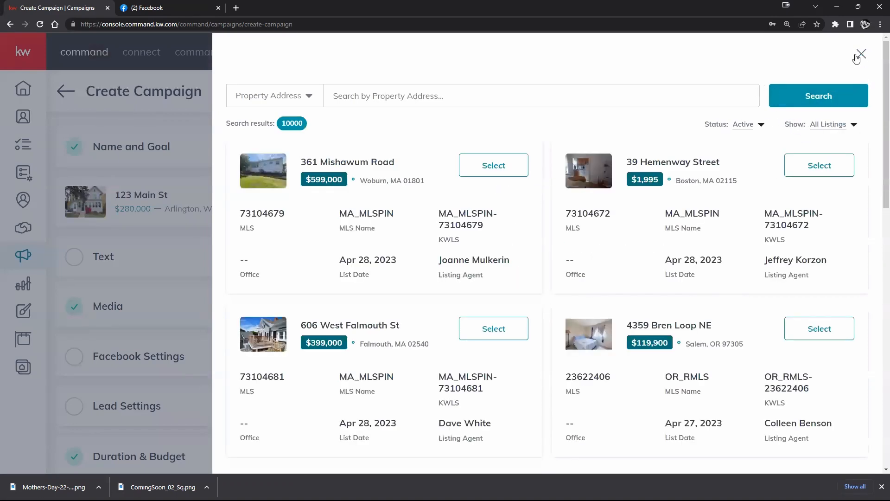
click(868, 54)
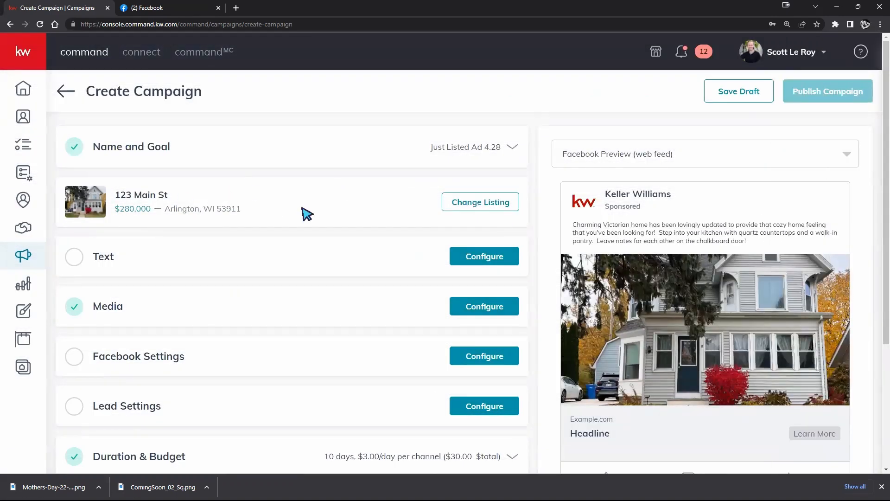
Change the campaign's listing by searching all listings for "123 main st" and choosing the $280,000 property again
click(494, 197)
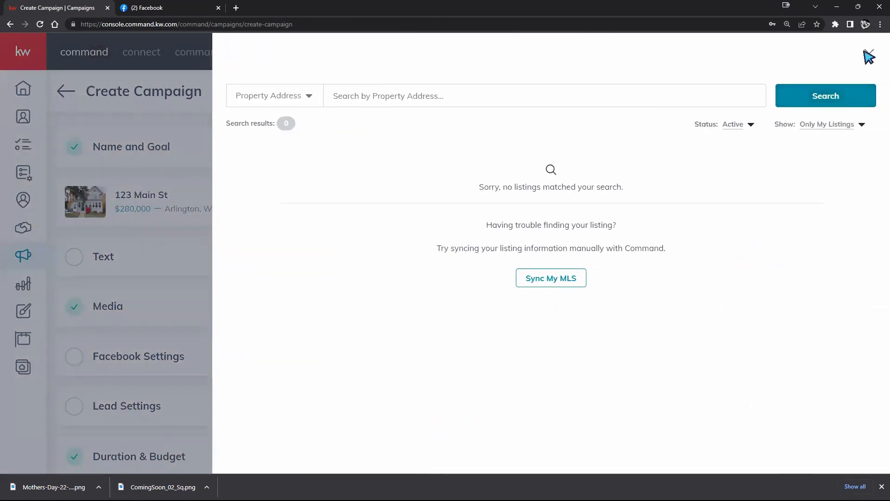
click(830, 124)
click(819, 140)
click(568, 97)
text(123 main st)
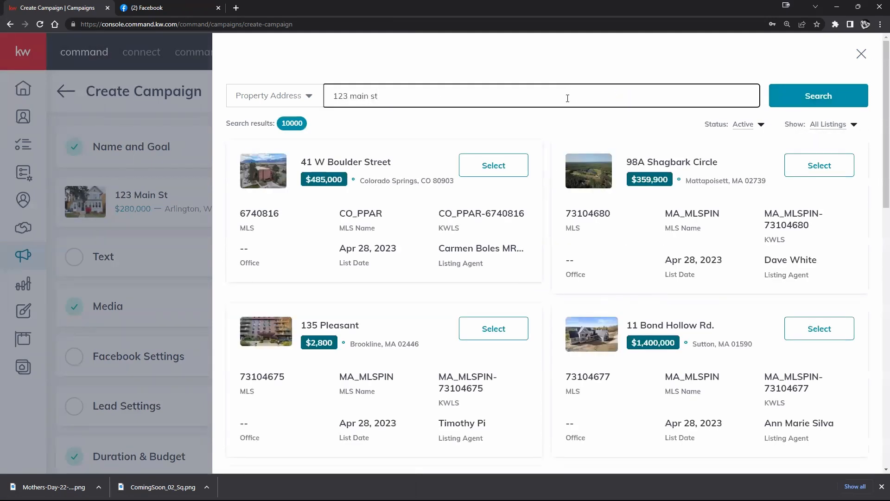
key(Return)
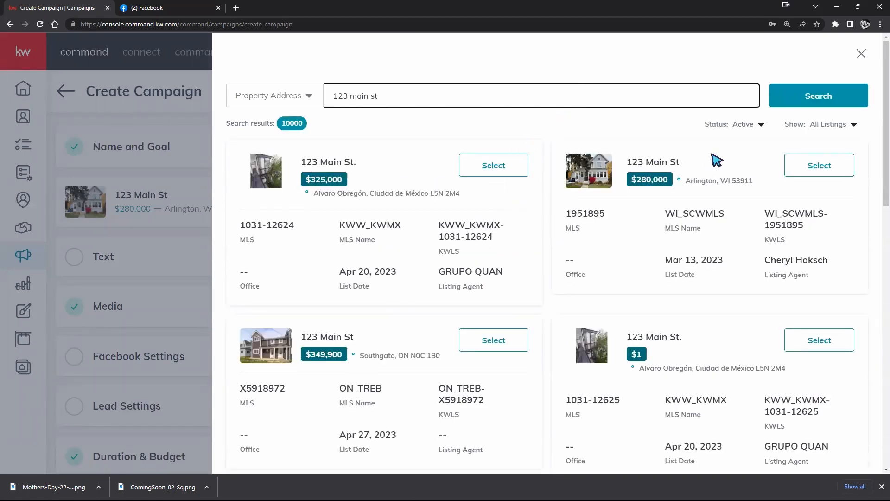
click(807, 166)
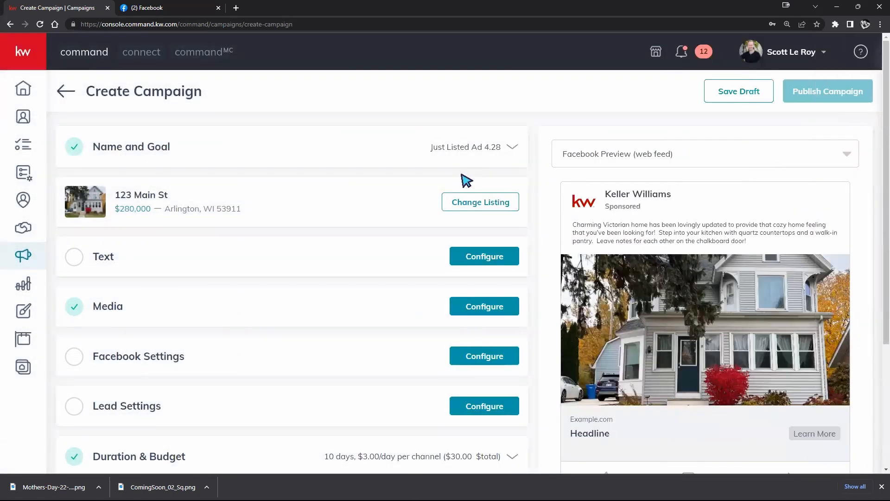
Expand the campaign's Text section to show its copy fields, and save the campaign as a draft
scroll(404, 203, down, 3)
scroll(410, 199, up, 3)
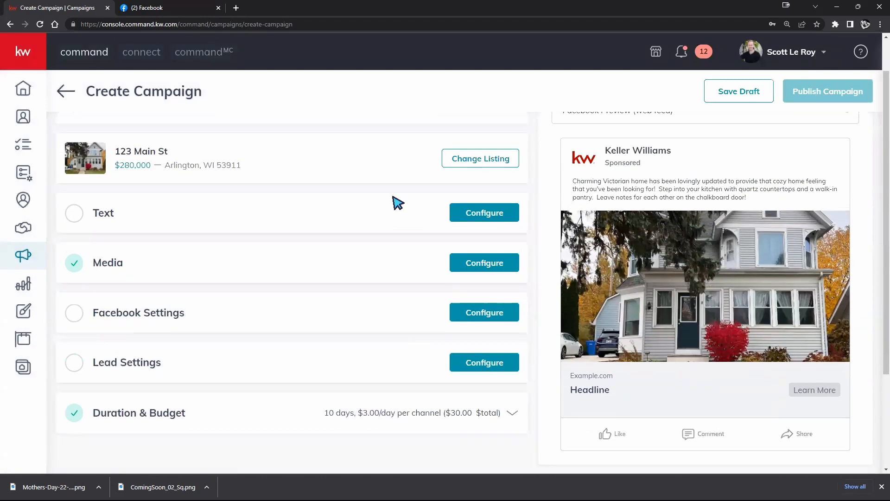
scroll(417, 235, down, 1)
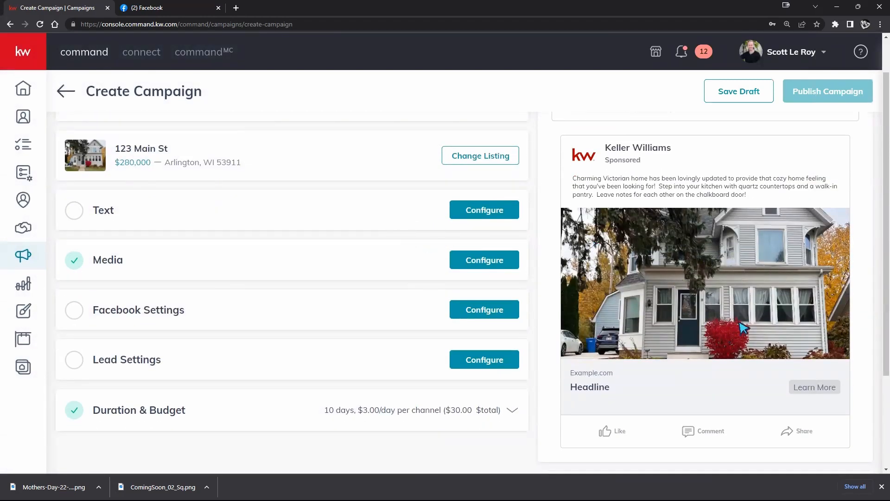
click(485, 209)
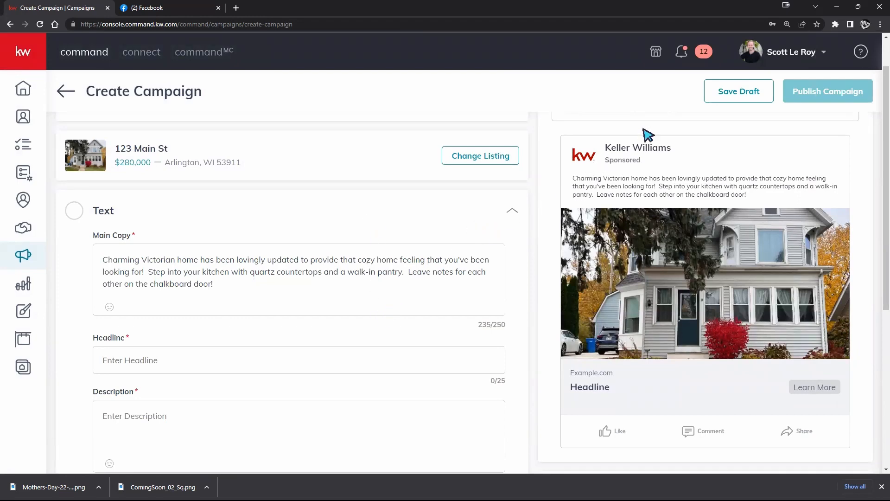
click(719, 97)
click(401, 292)
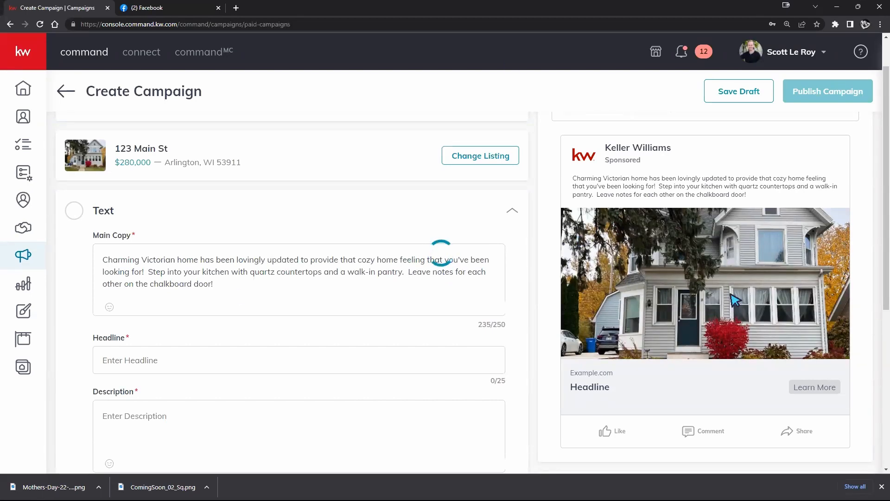
Create a new paid Social Ad campaign named "Test" with the goal Other and Facebook as its channel
click(824, 88)
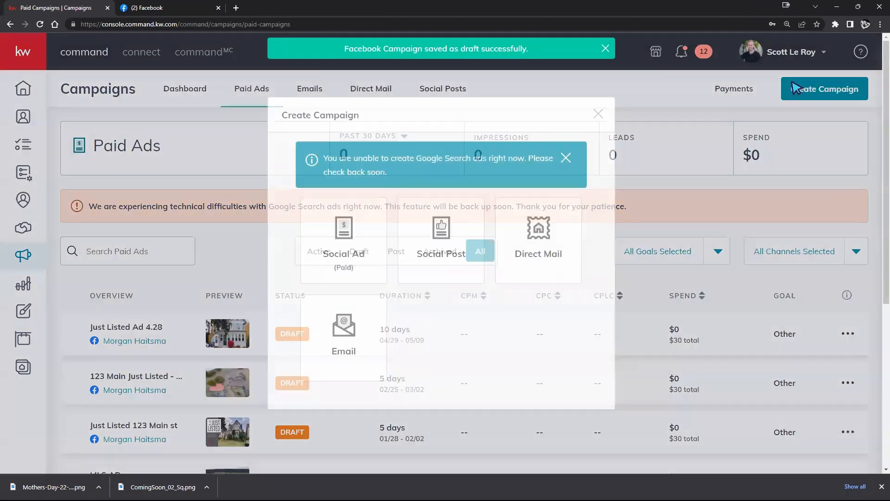
click(377, 251)
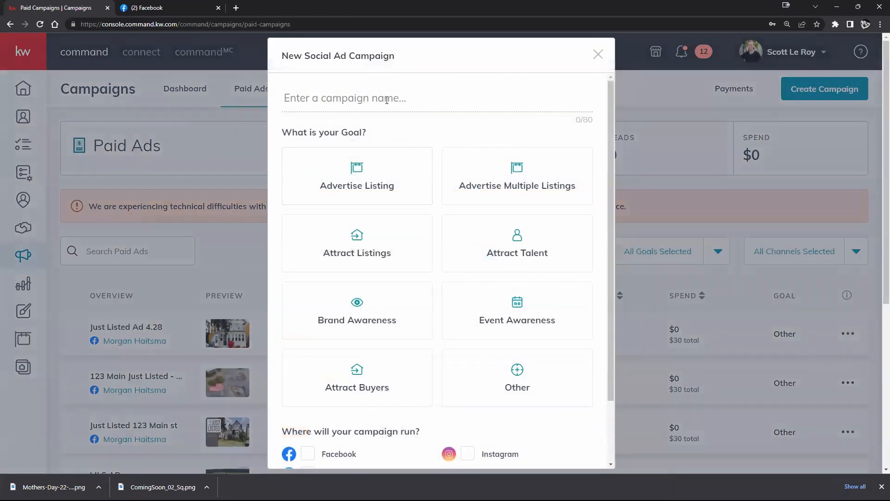
text(Test)
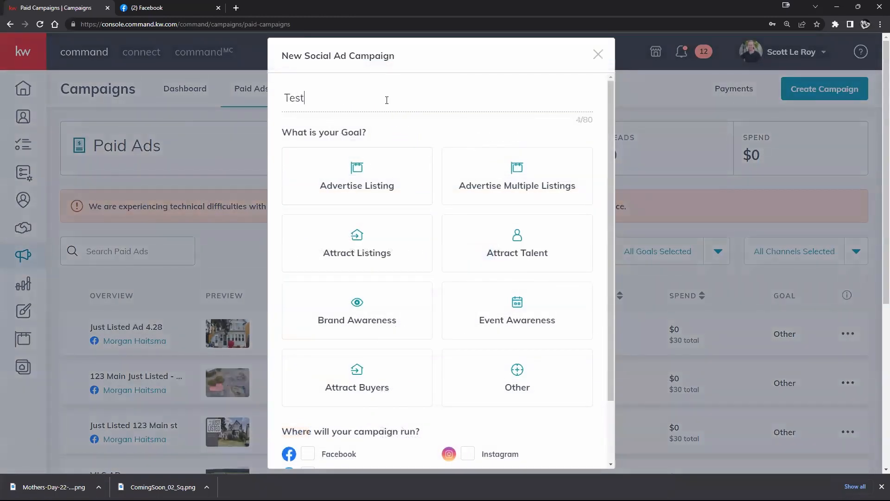
click(487, 370)
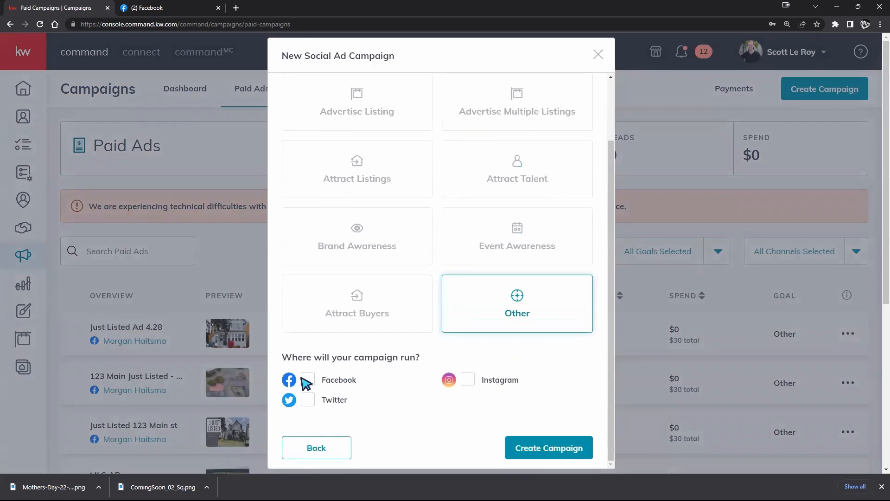
click(581, 446)
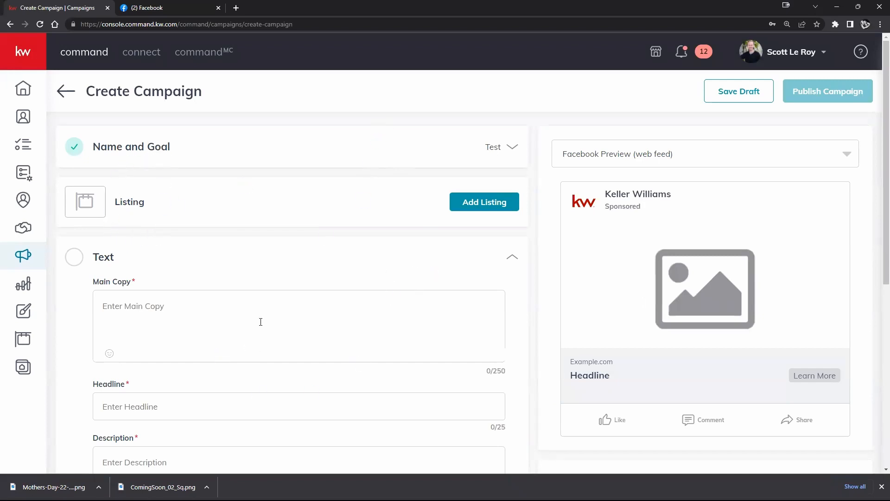
Write "Just Listed 123 Main St! Beautiful...." as the ad's main copy, correcting the misspelled word
click(233, 303)
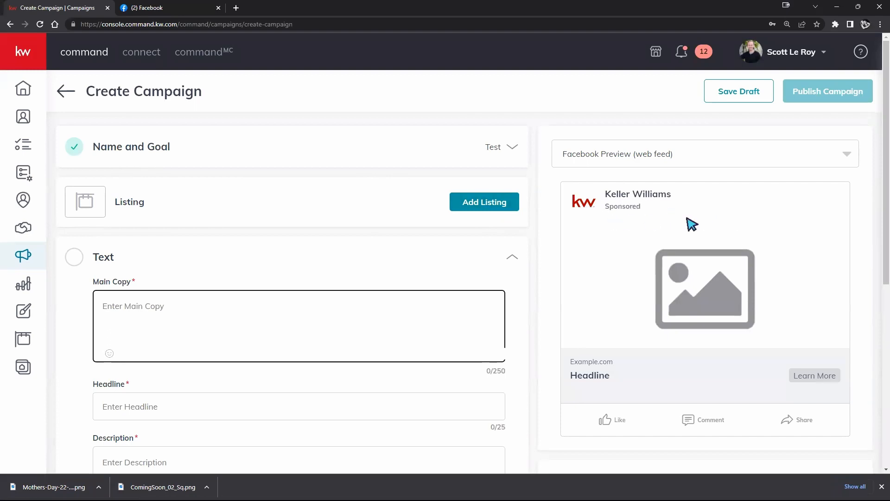
text(J)
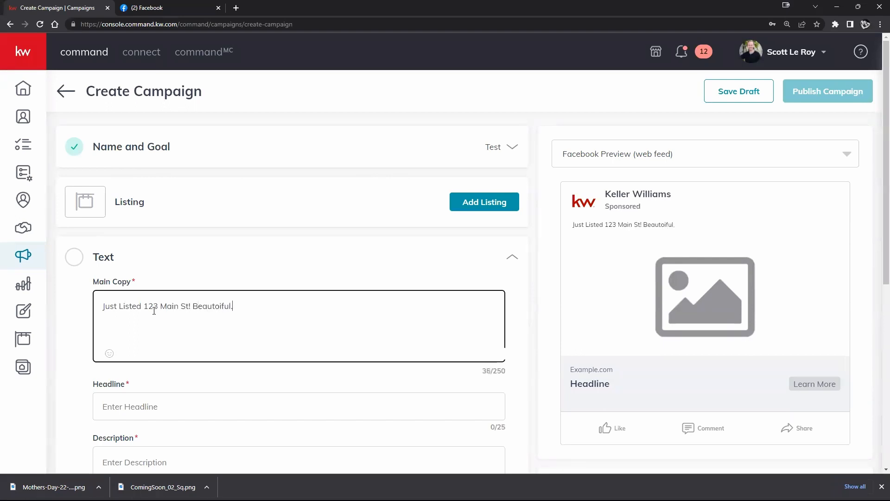
right_click(204, 306)
click(218, 311)
Append a house-with-garden emoji and a rising chart emoji to the main copy, searching for "house" and "stats"
click(109, 355)
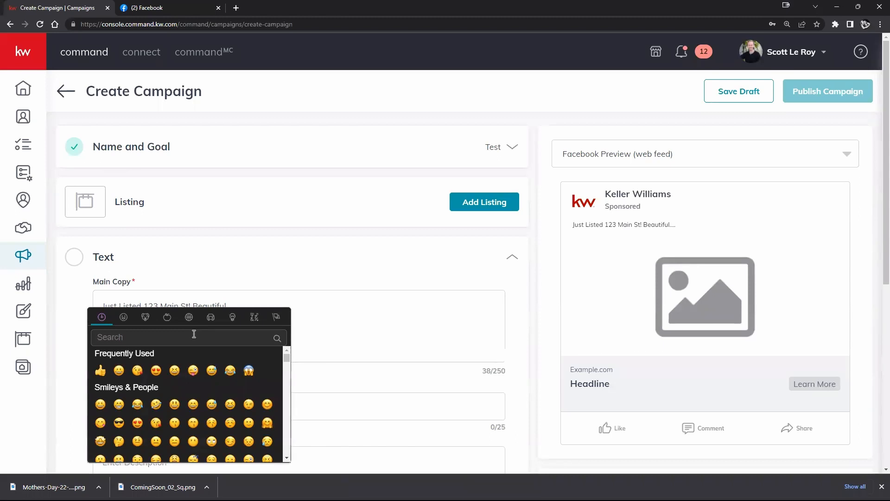
text(house)
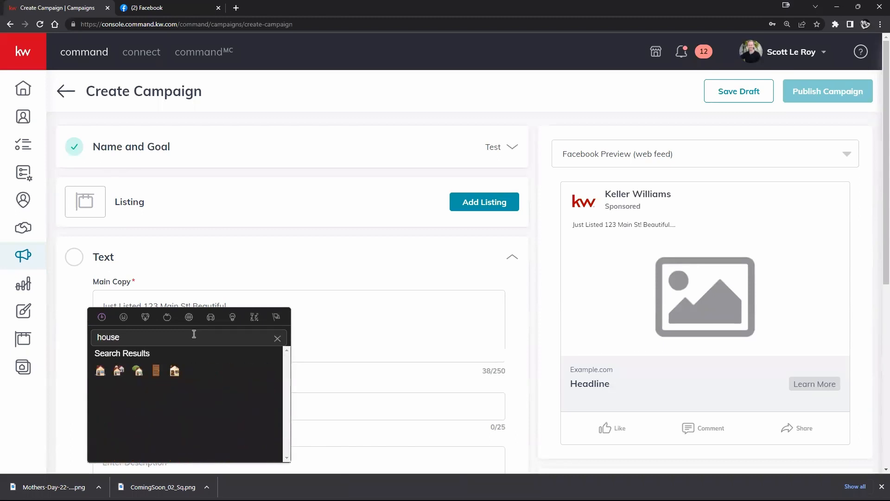
click(138, 370)
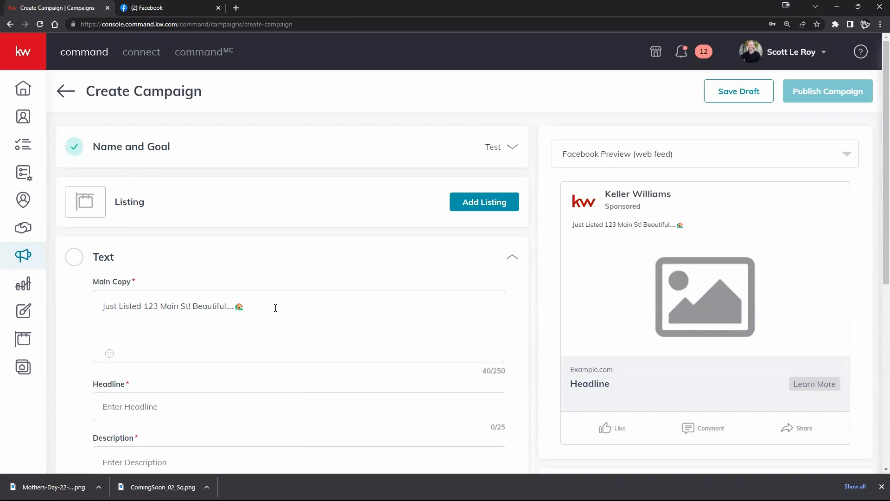
click(110, 353)
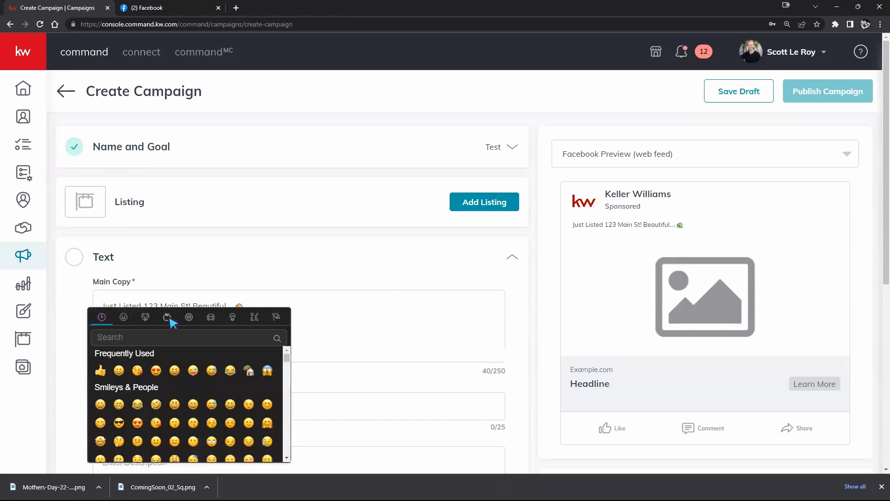
click(164, 334)
text(stats)
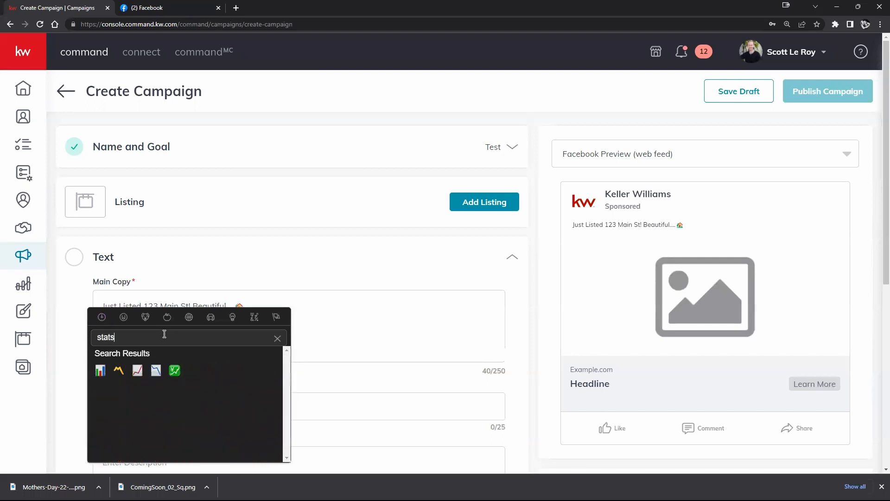
click(137, 370)
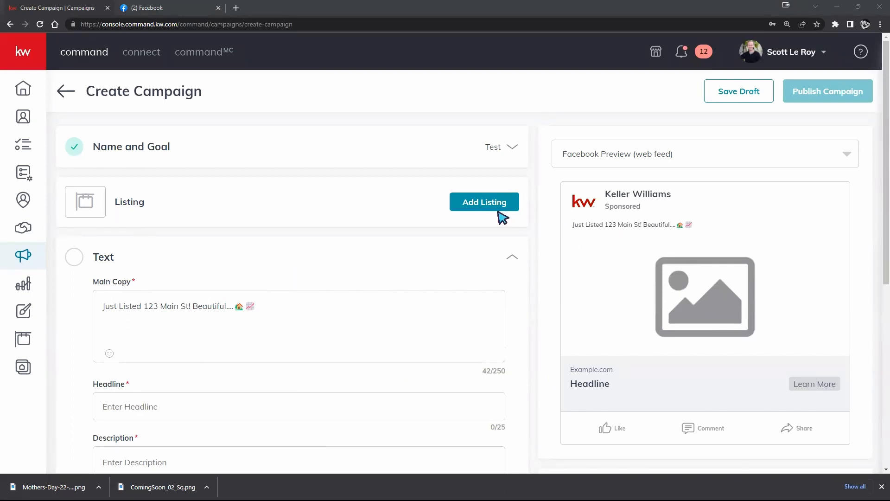
Enter "JUST LISTED!" as the ad's headline and the property's street address in capital letters as its description
scroll(318, 290, down, 3)
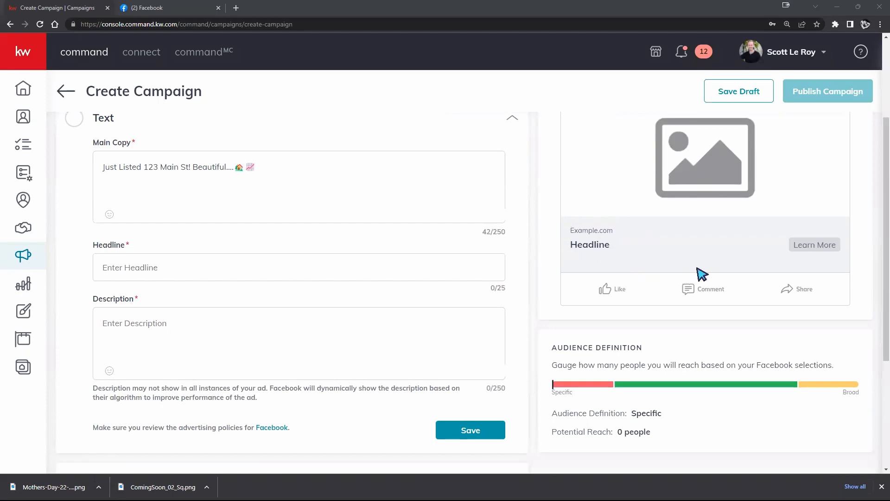
scroll(698, 278, up, 1)
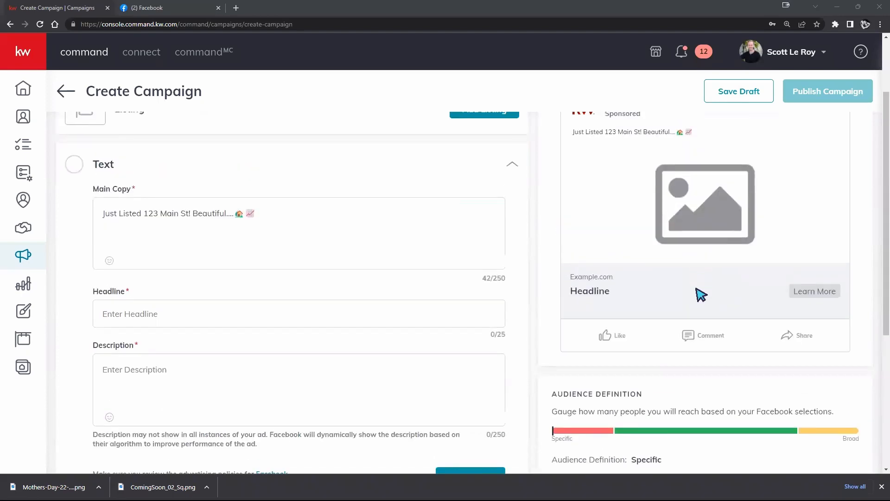
scroll(700, 316, up, 1)
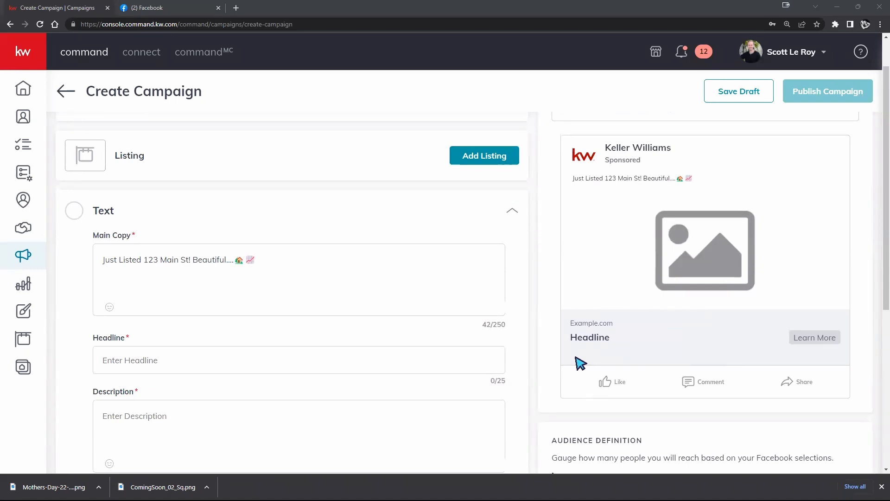
click(369, 363)
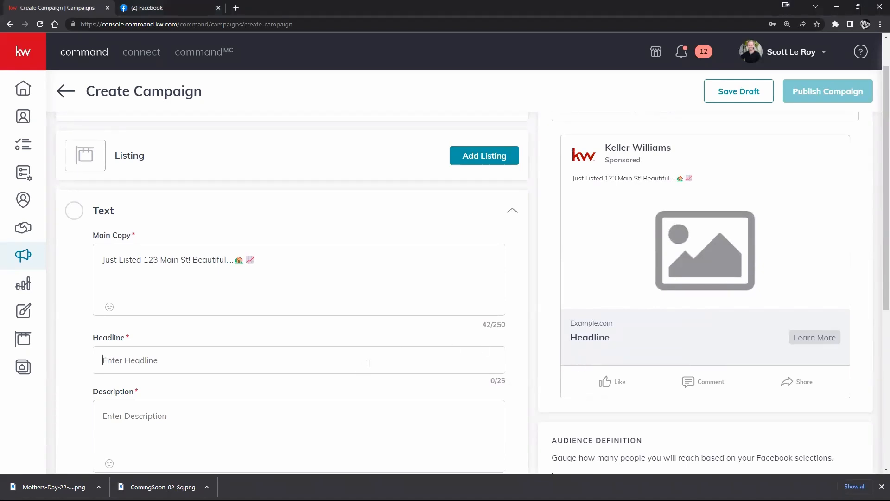
text(JUST LISTED!)
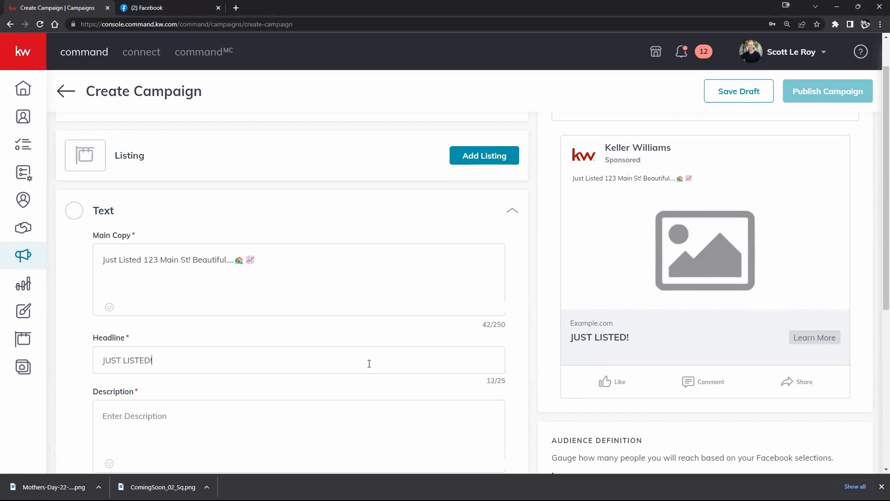
click(250, 423)
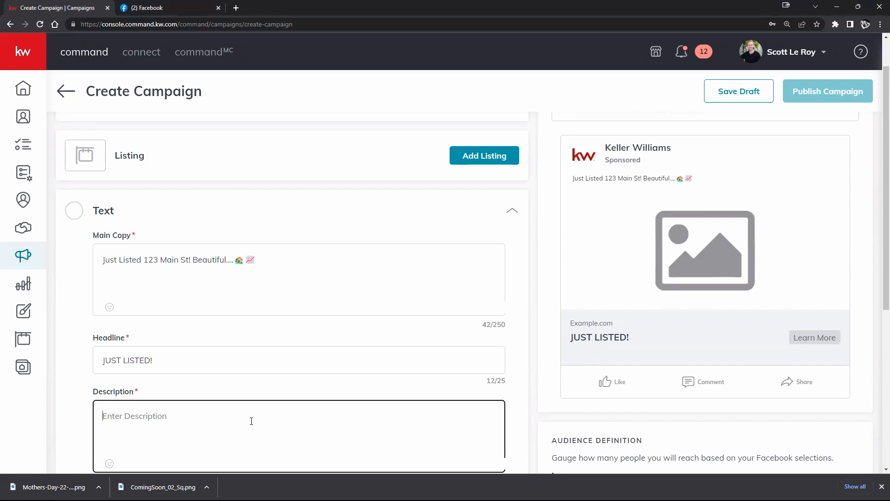
text(123 MAIN ST)
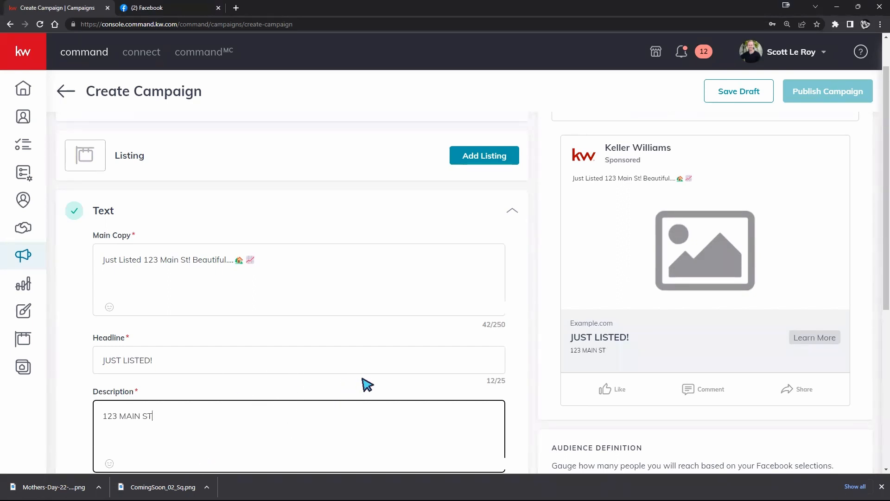
scroll(398, 328, down, 1)
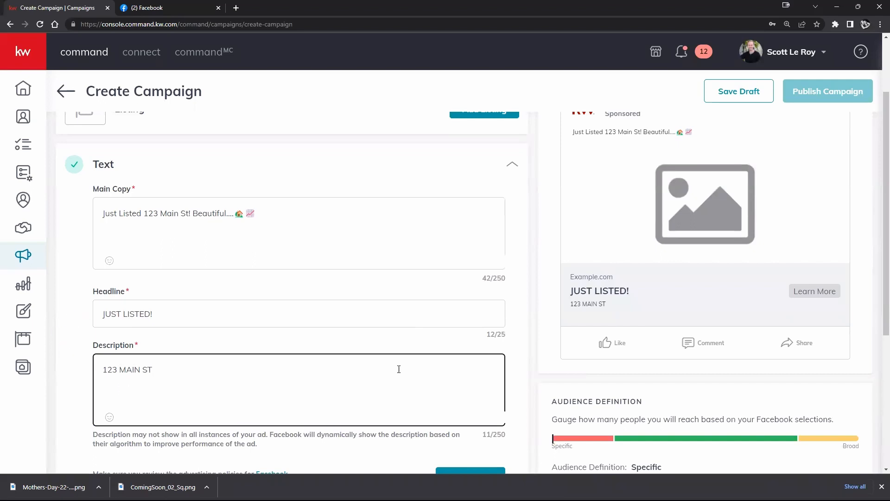
Check the character limits of the ad's description and headline fields
drag(513, 433, 492, 435)
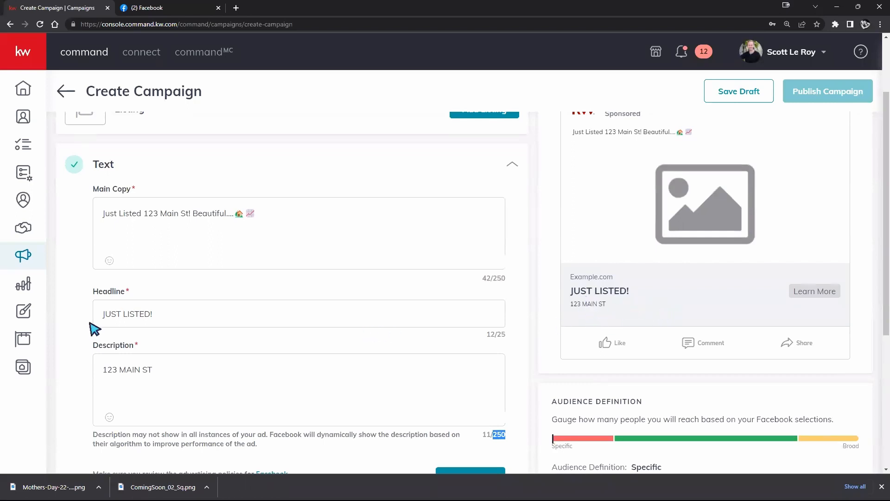
drag(513, 339, 498, 336)
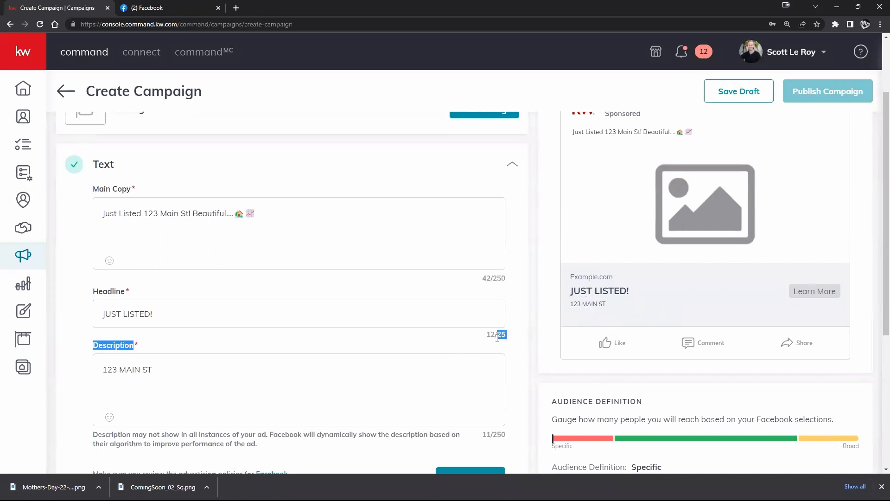
click(205, 312)
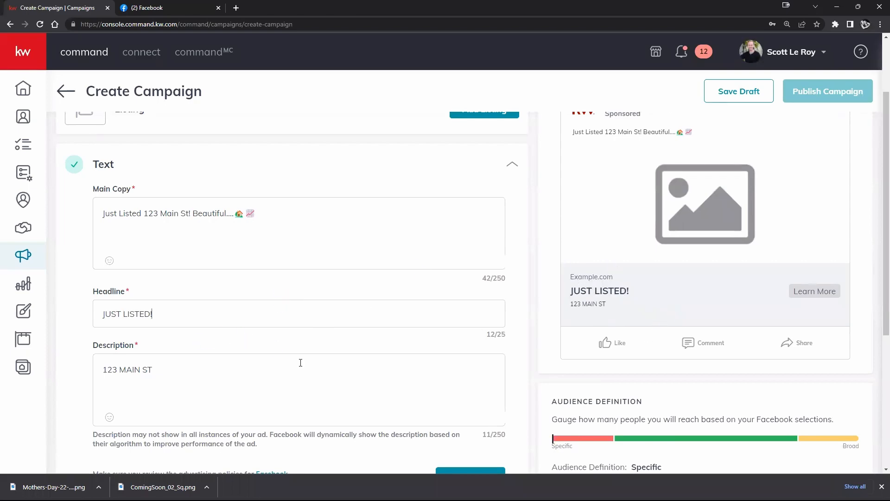
Add a house-with-garden emoji and a clock emoji to the ad's description, searching for "CLOCK" to find the latter
scroll(287, 352, down, 3)
scroll(302, 361, up, 2)
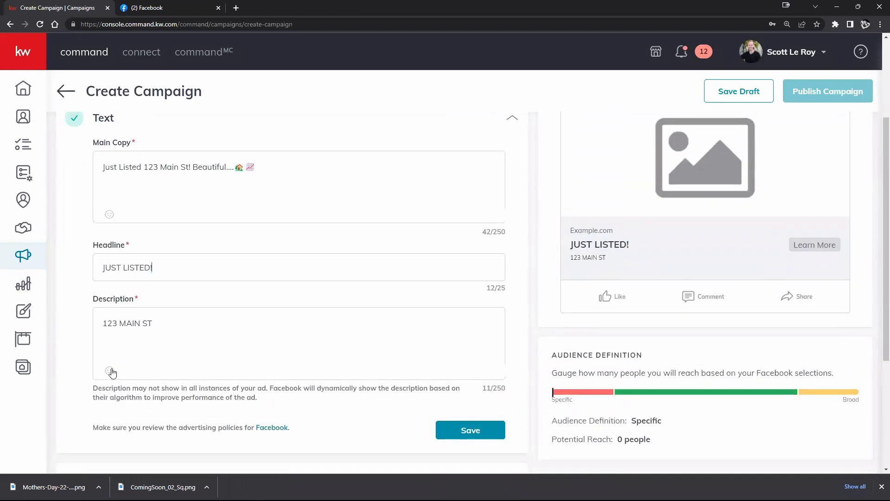
click(109, 371)
click(267, 387)
click(110, 371)
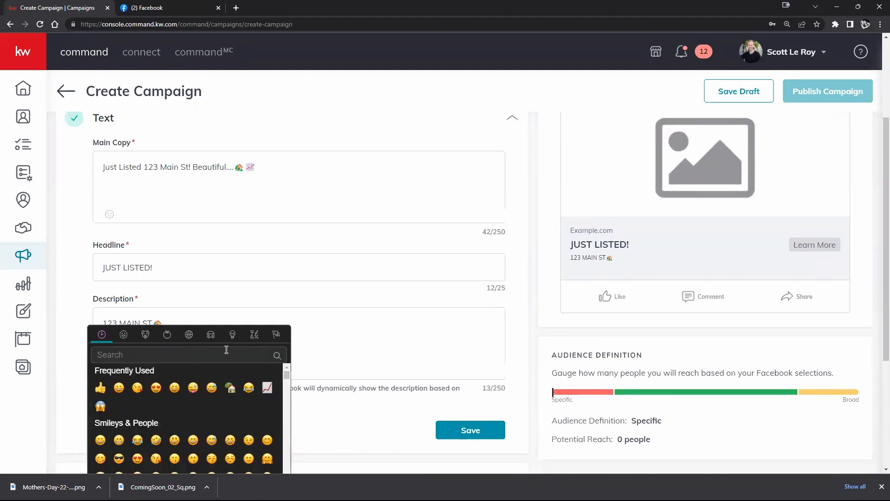
text(CLOCK)
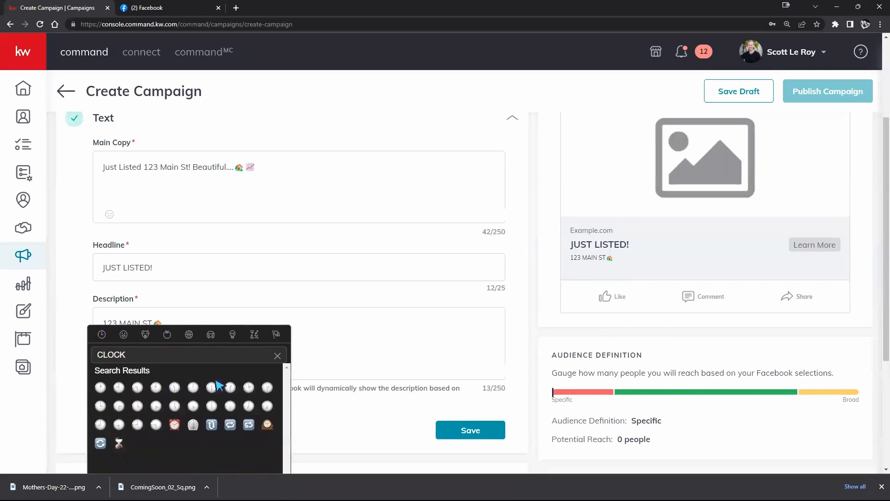
click(100, 387)
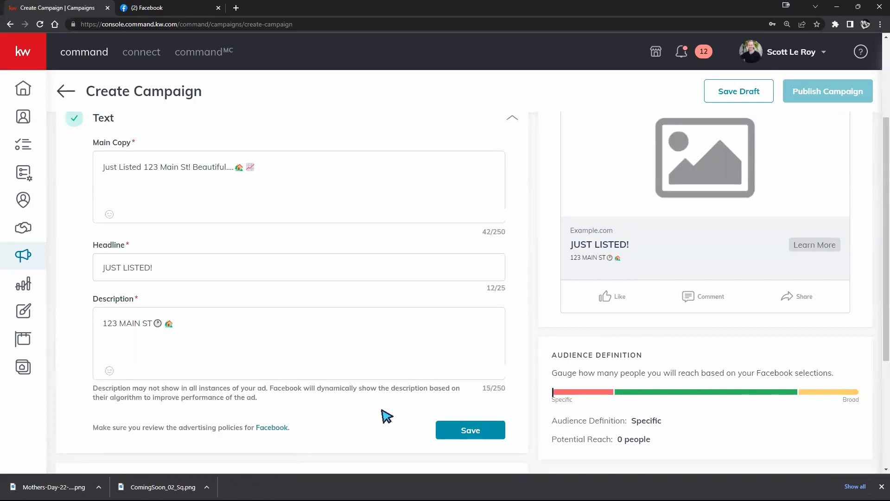
Save the campaign's Text section and open the Media section for configuration
scroll(381, 408, down, 2)
scroll(478, 343, up, 1)
click(477, 349)
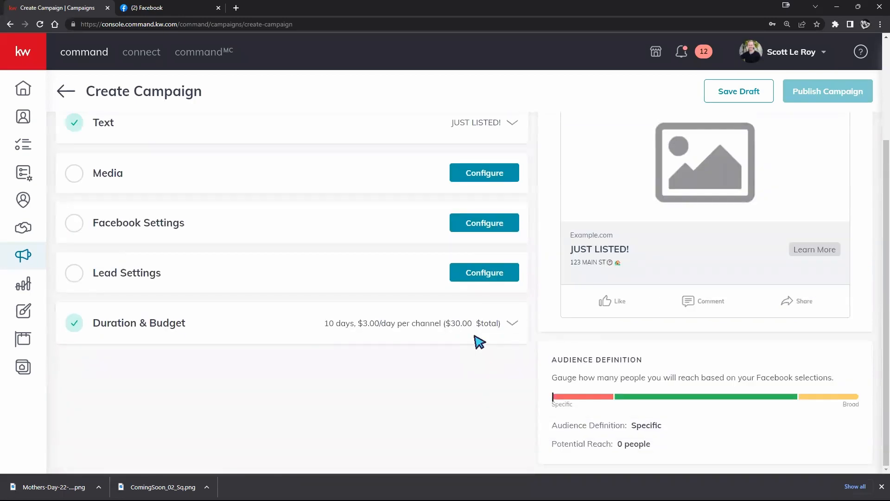
scroll(652, 348, up, 3)
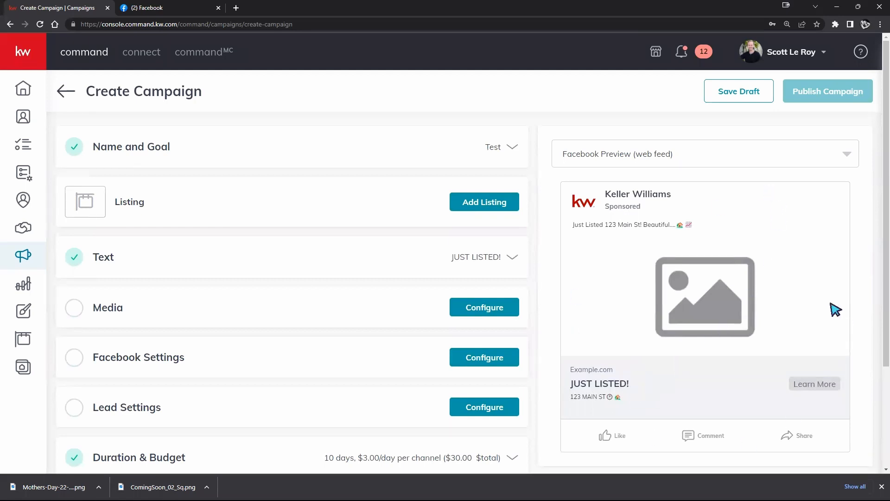
scroll(742, 391, down, 1)
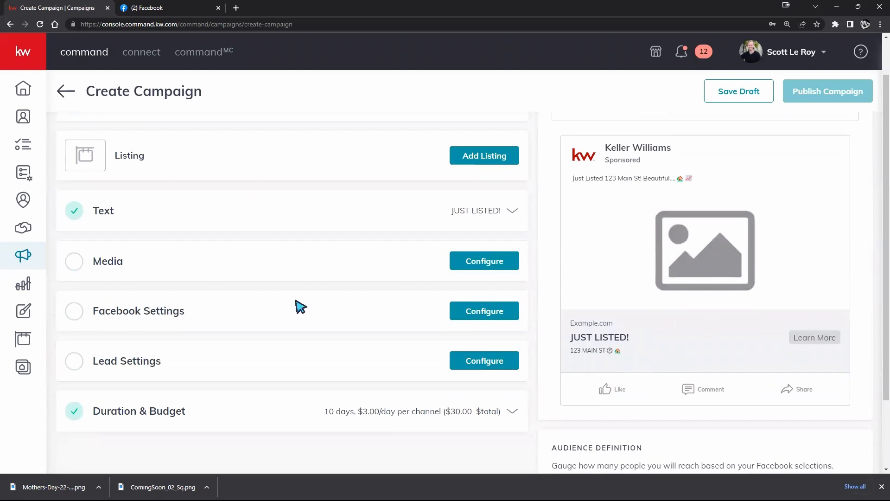
click(461, 259)
scroll(417, 299, down, 3)
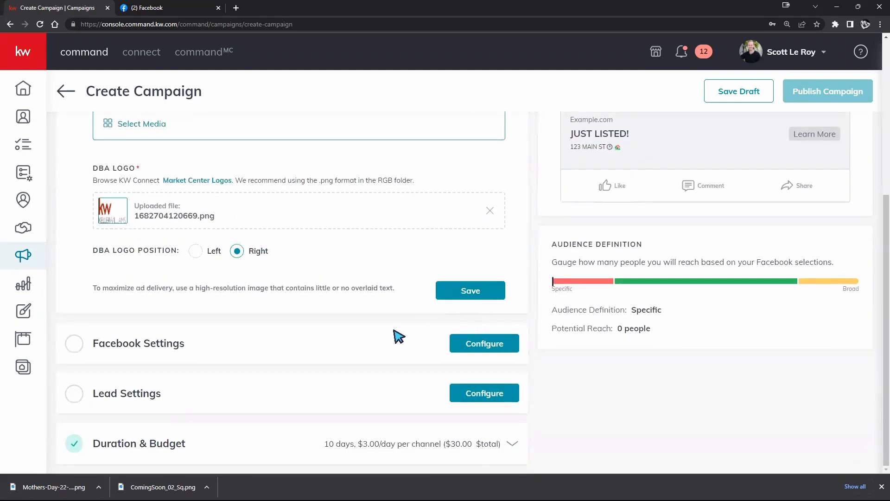
Open the Facebook Settings, try Sign Up as the button label, set it to Contact Us, and check the ad preview
click(486, 342)
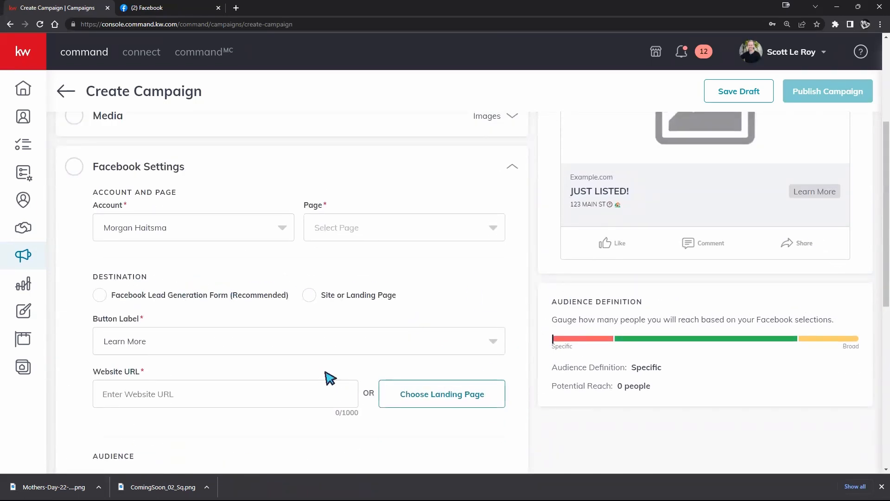
click(492, 346)
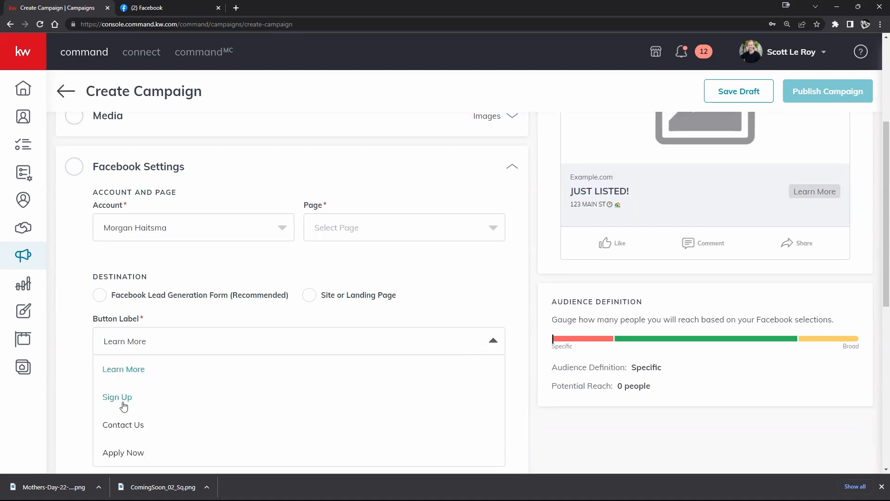
click(123, 406)
click(493, 341)
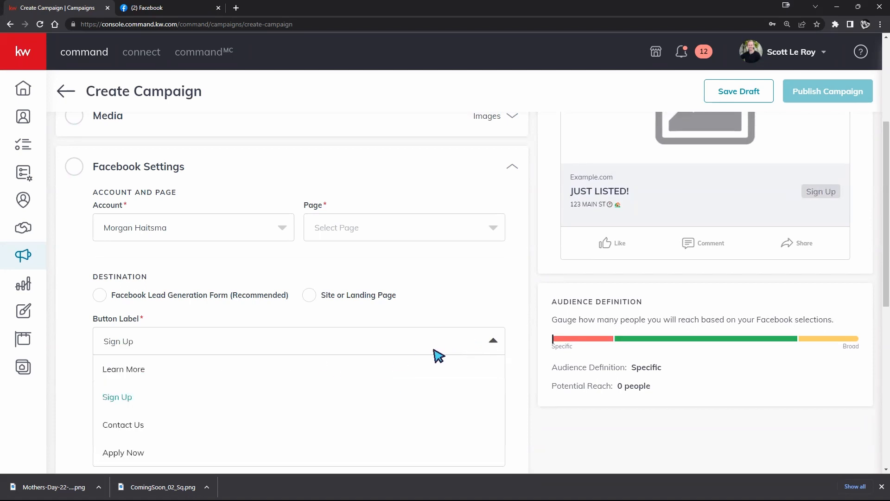
click(159, 426)
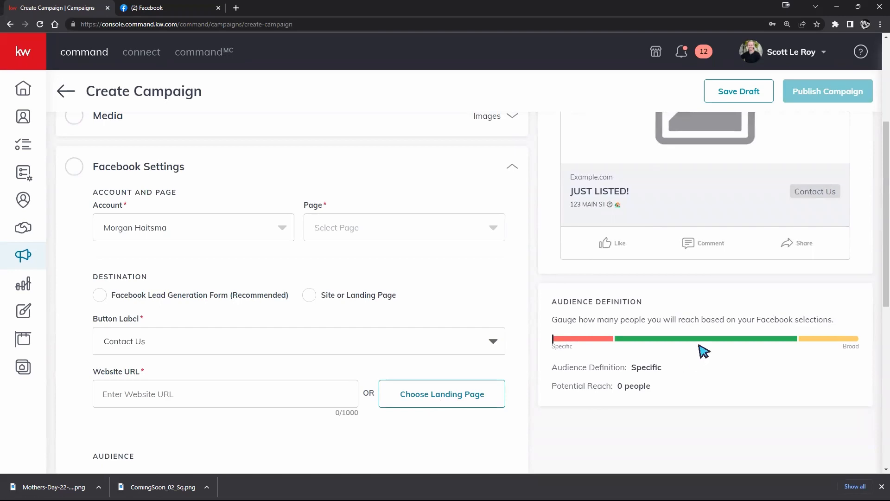
scroll(719, 343, up, 1)
scroll(779, 292, up, 3)
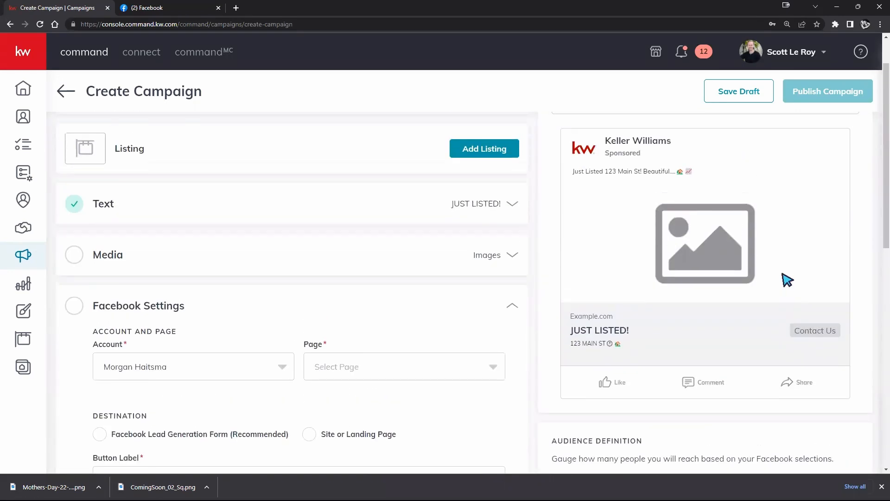
scroll(779, 281, up, 1)
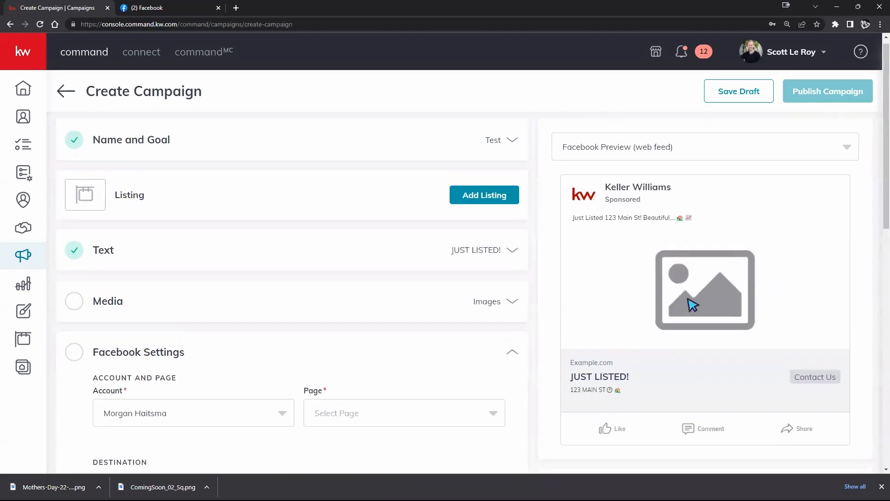
Reopen the Media section, try Video as the media type, and set it back to Images
click(501, 302)
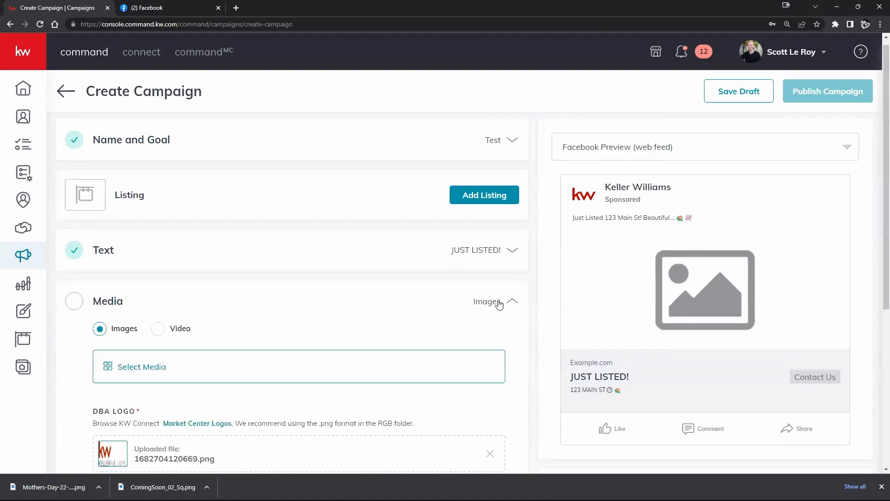
scroll(418, 273, down, 3)
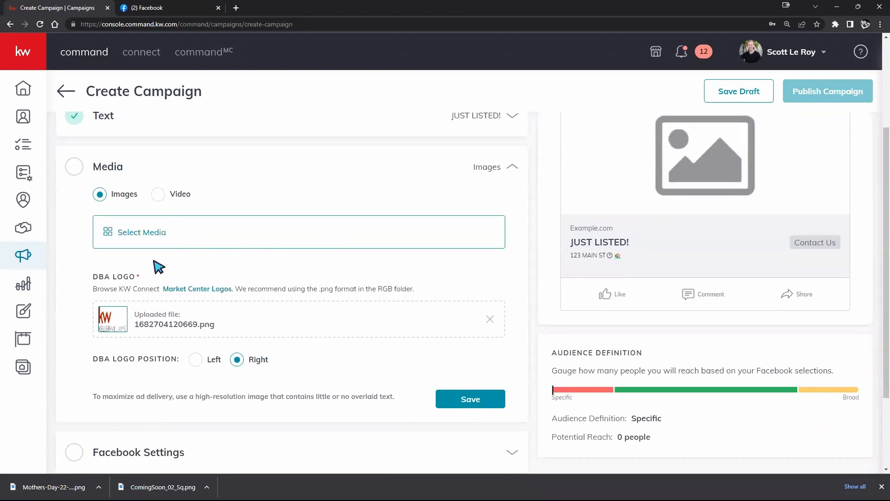
scroll(687, 194, up, 2)
click(159, 287)
click(99, 287)
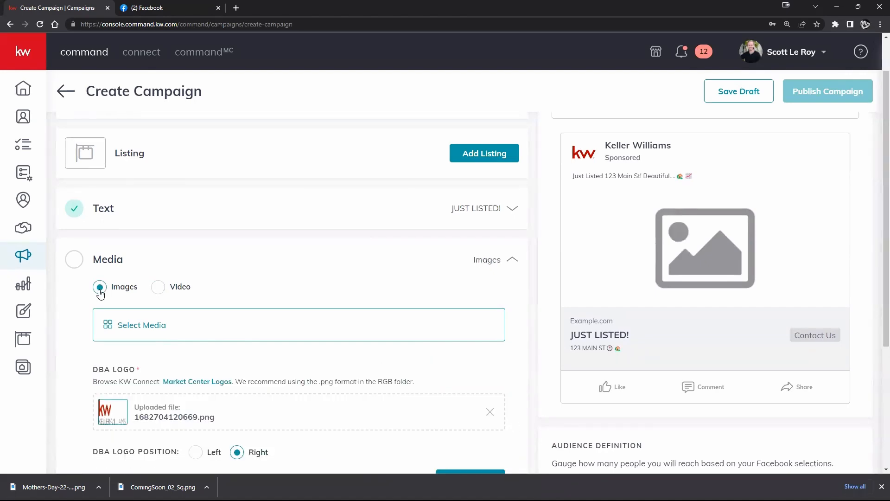
Try to add the ComingSoon_02_Sq design from the Designs Library as the ad's image, and close the media selection
click(137, 326)
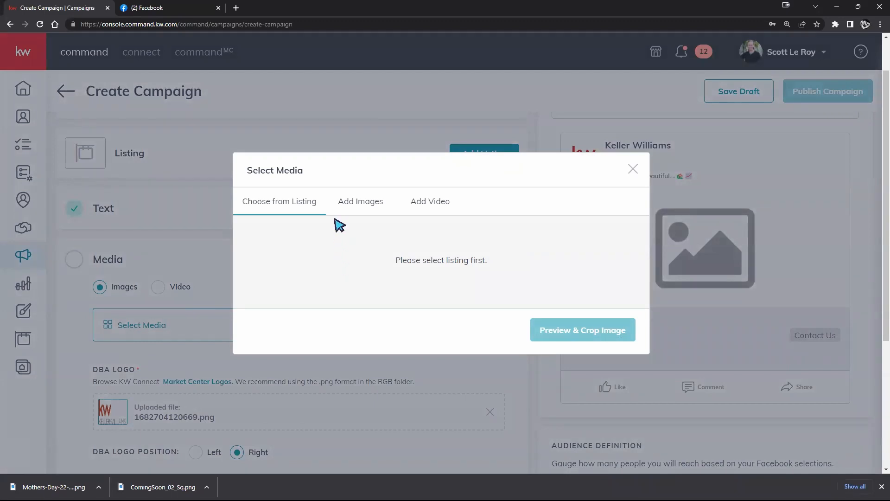
click(359, 204)
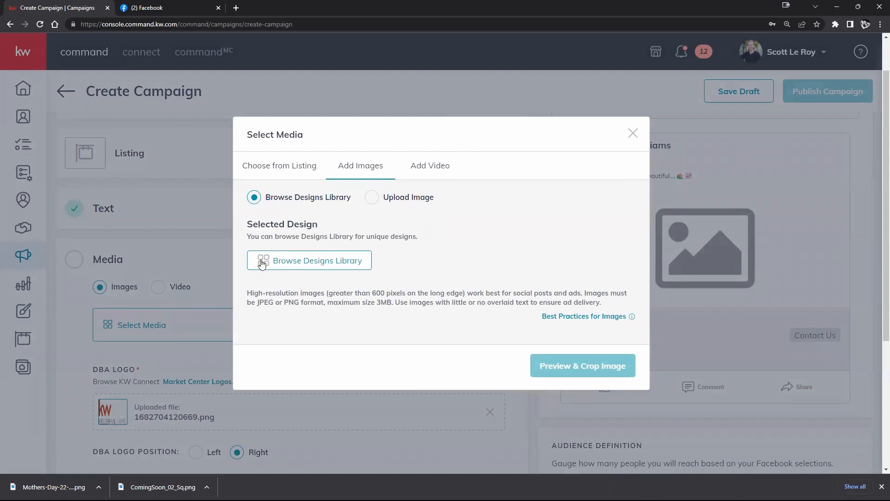
click(313, 262)
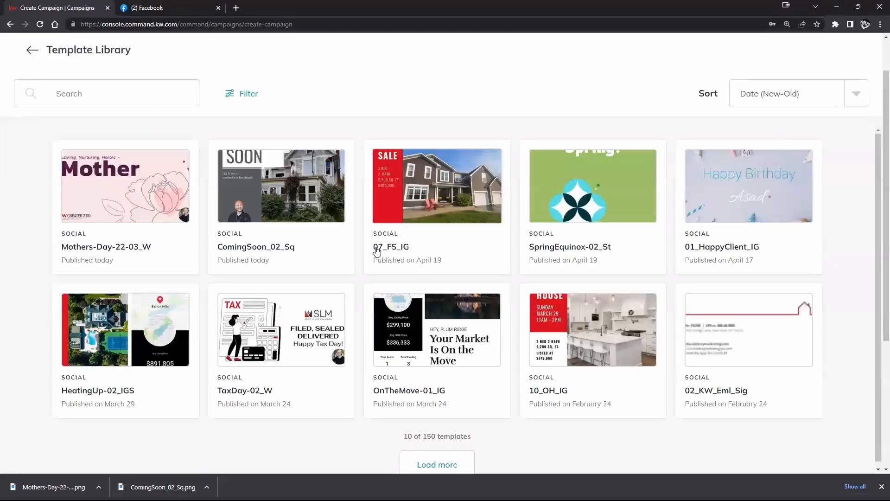
click(275, 198)
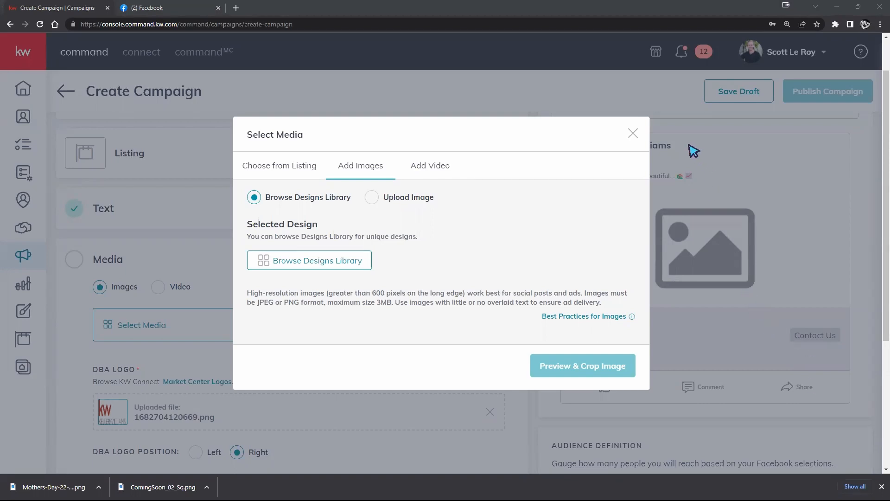
click(633, 133)
Open the ad's media selection and pick the Coming Soon design from the Designs Library as an added image
scroll(224, 190, down, 2)
scroll(272, 175, up, 2)
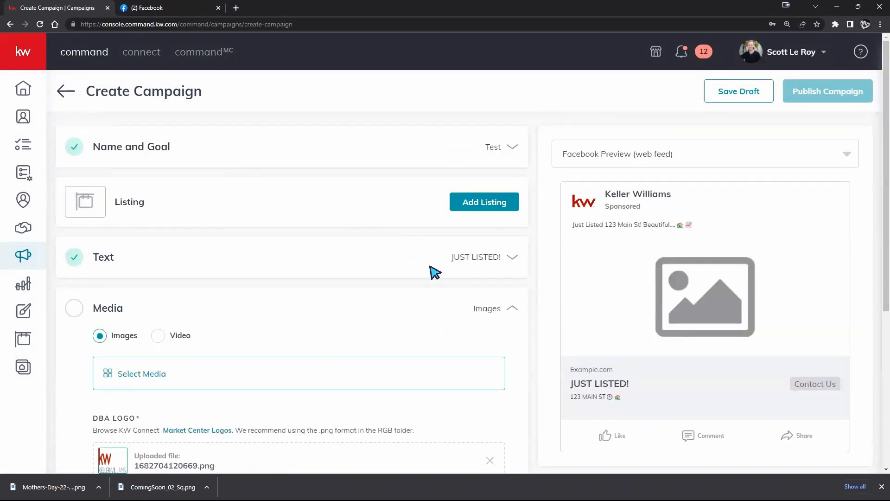
scroll(436, 325, down, 1)
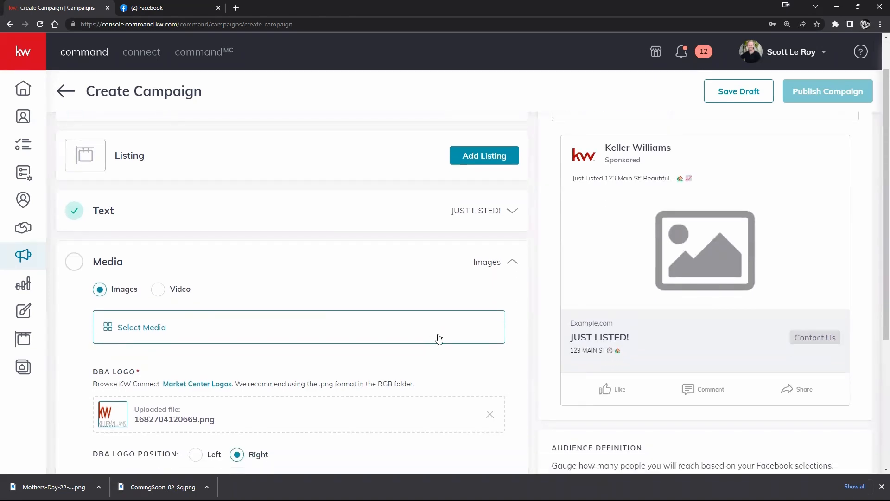
scroll(308, 320, down, 1)
click(143, 281)
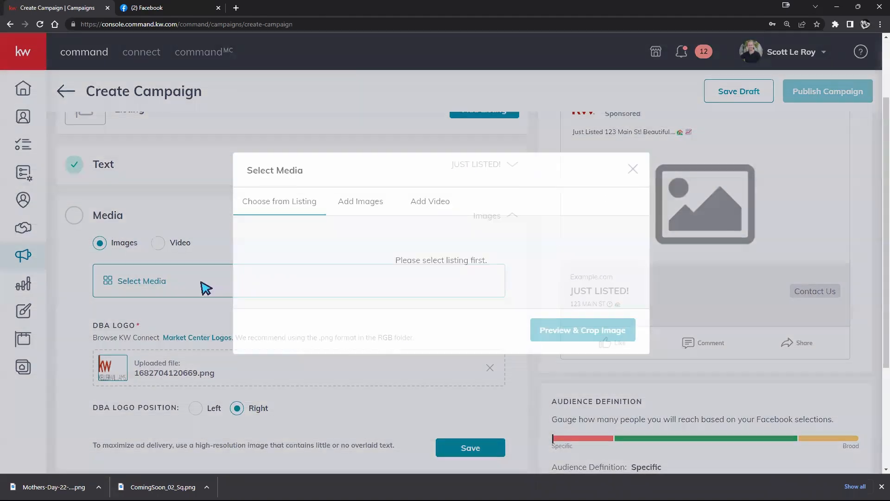
click(346, 205)
click(304, 260)
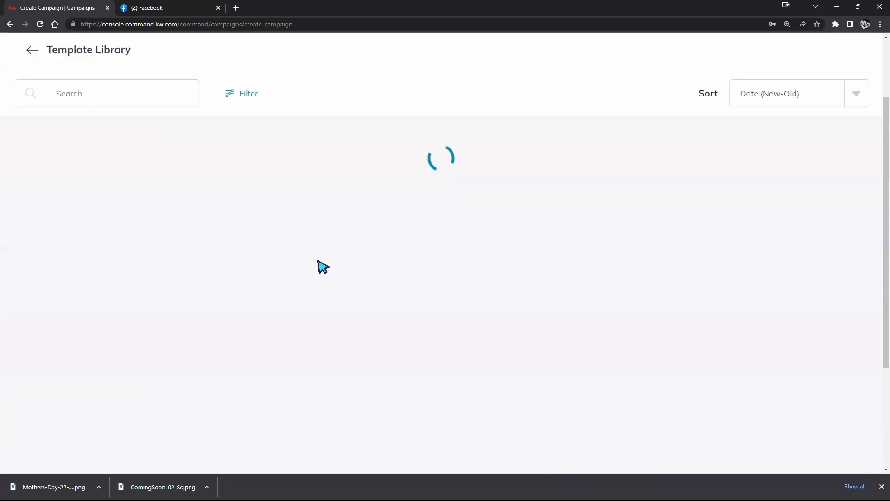
click(84, 188)
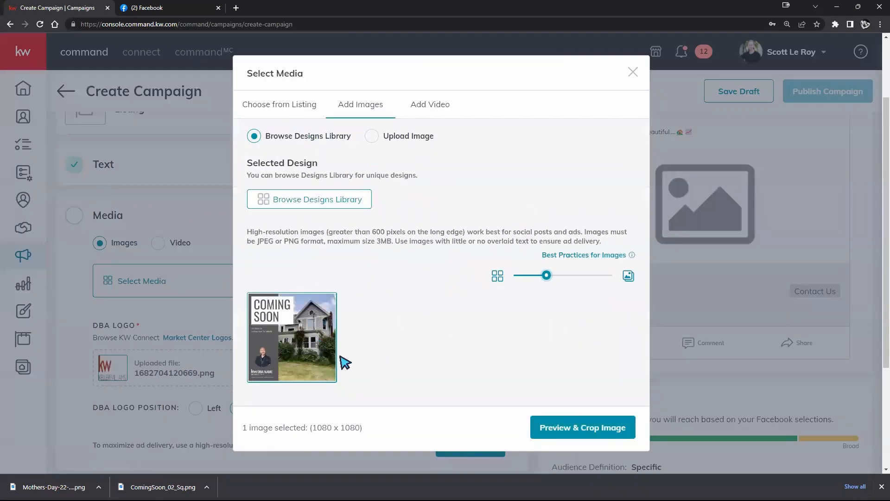
Review the crop ratios for the Coming Soon image, keep Square (1:1), and save the image to the ad
click(582, 433)
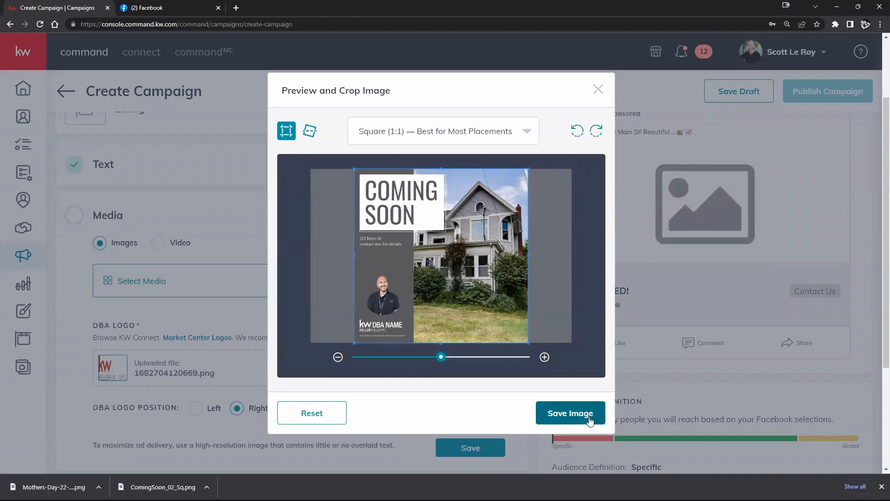
click(461, 134)
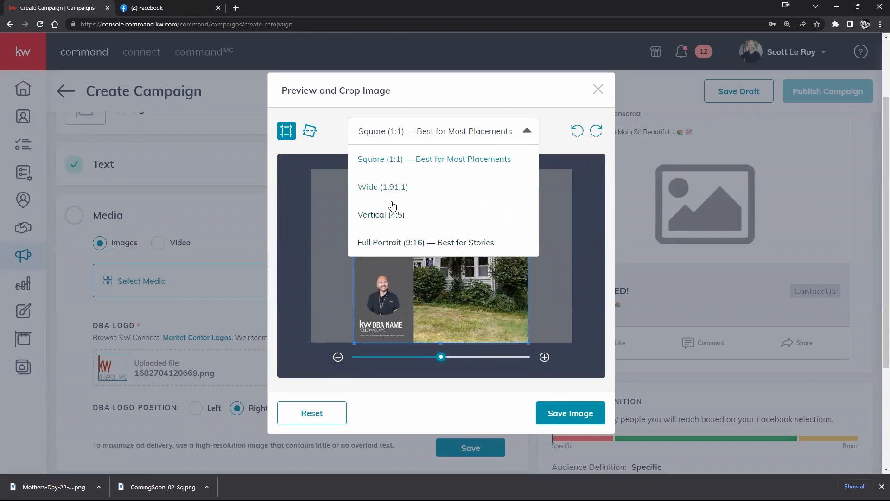
click(404, 379)
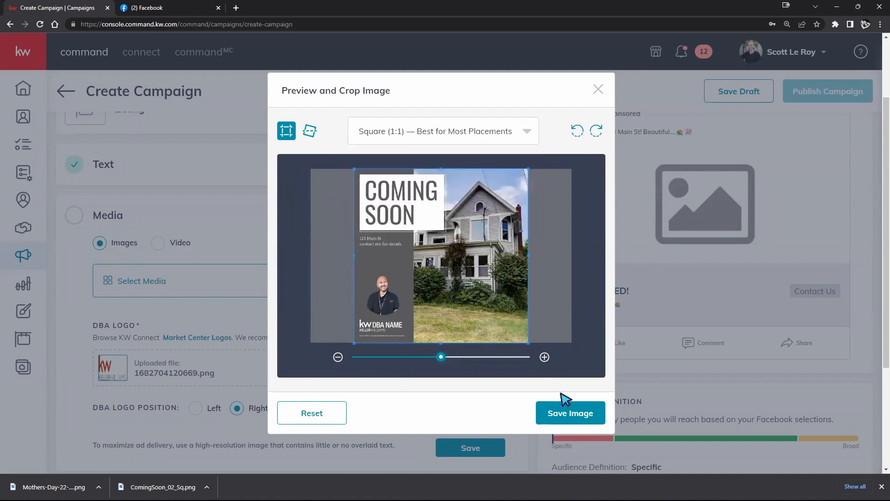
click(563, 412)
scroll(658, 278, up, 2)
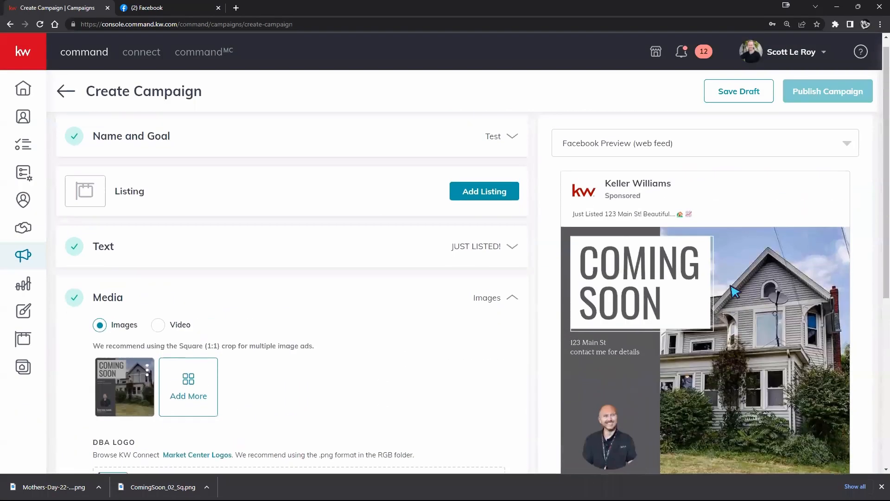
Try Left as the DBA logo position on the ad image, and set it back to Right
scroll(622, 296, down, 2)
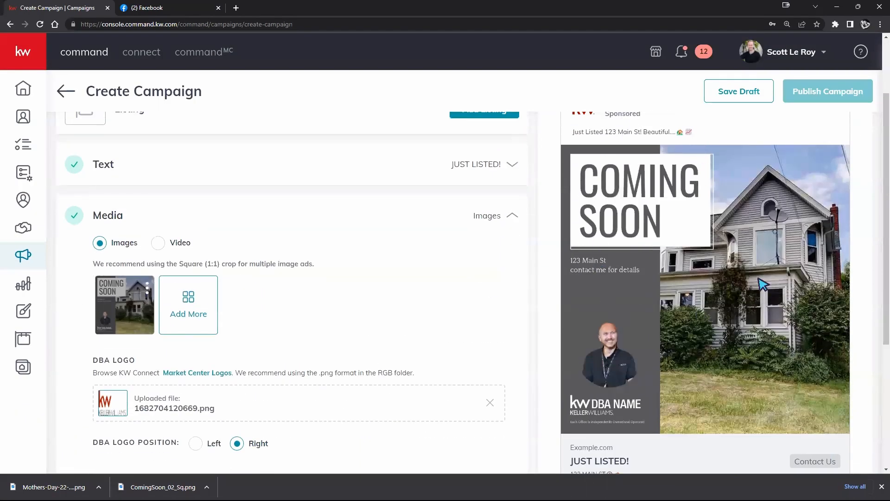
scroll(368, 311, down, 2)
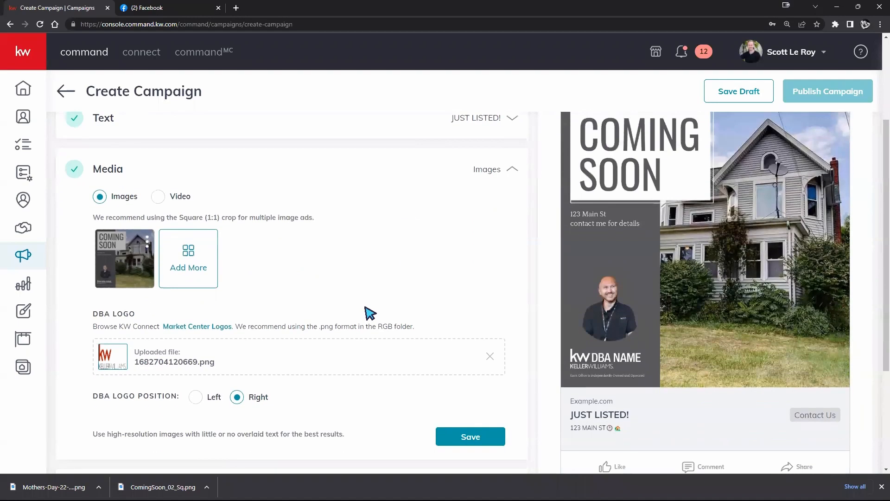
scroll(368, 316, up, 1)
mouse_move(149, 262)
click(196, 398)
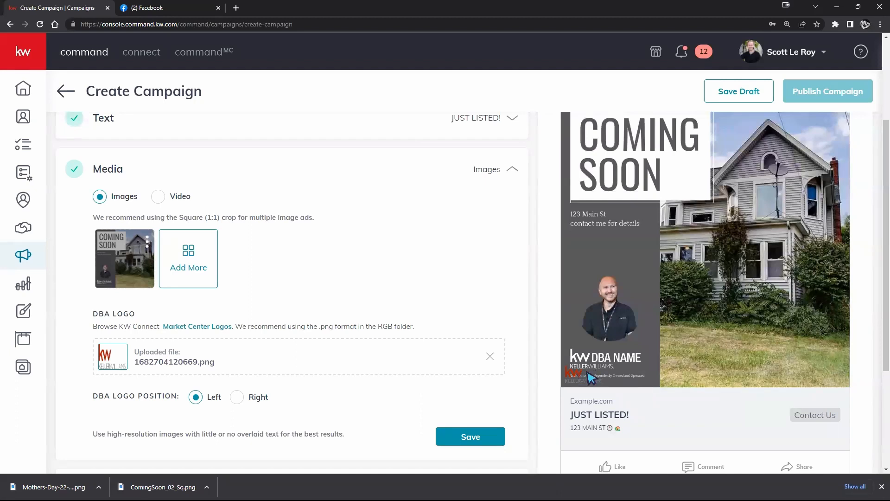
click(238, 399)
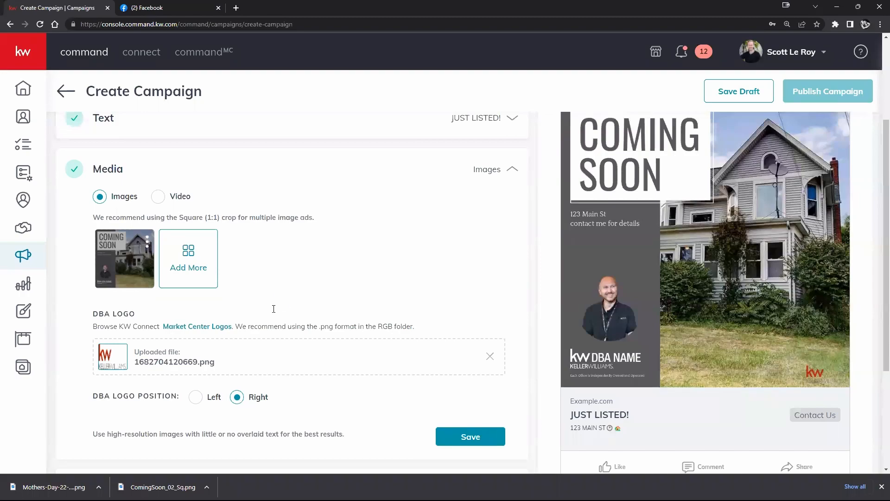
Check the ad preview, open the Facebook Settings, and choose the KW Teaching samples page for the ad
scroll(650, 306, up, 1)
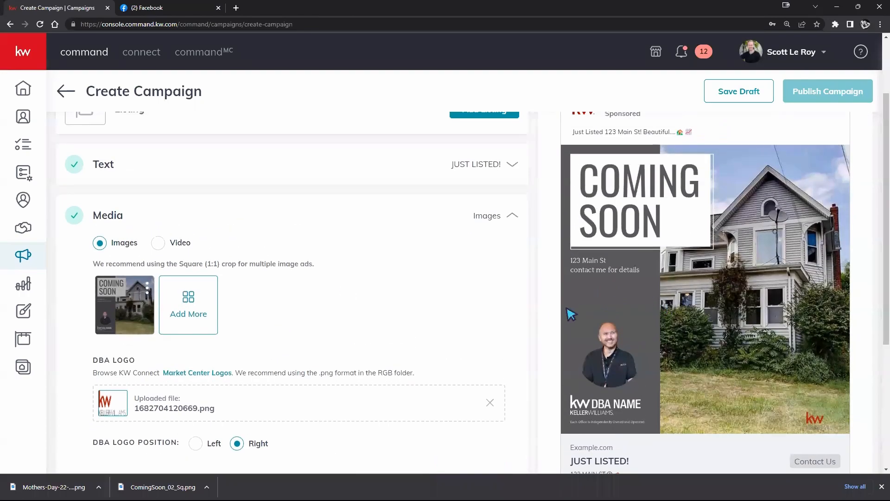
scroll(357, 278, down, 3)
scroll(358, 285, down, 1)
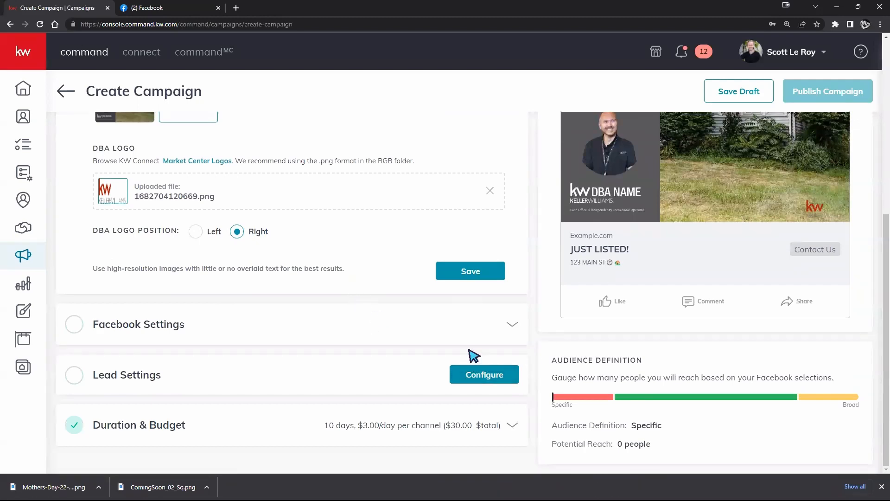
scroll(362, 345, up, 3)
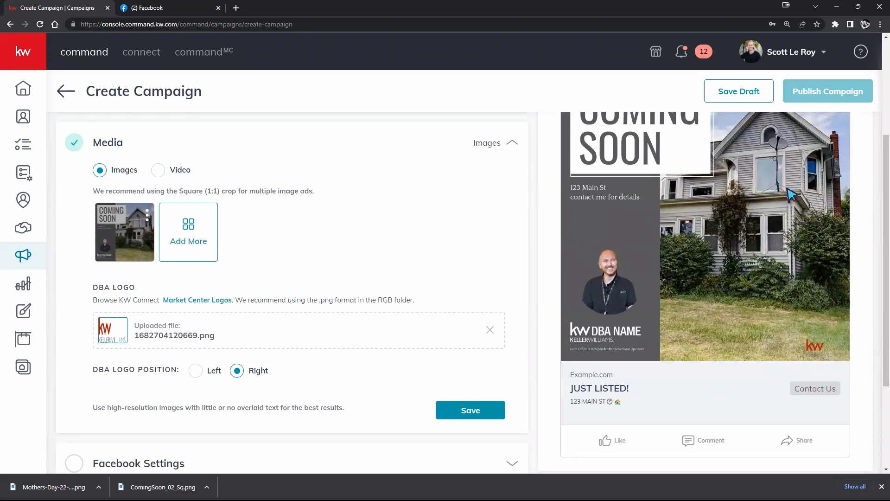
scroll(369, 262, down, 3)
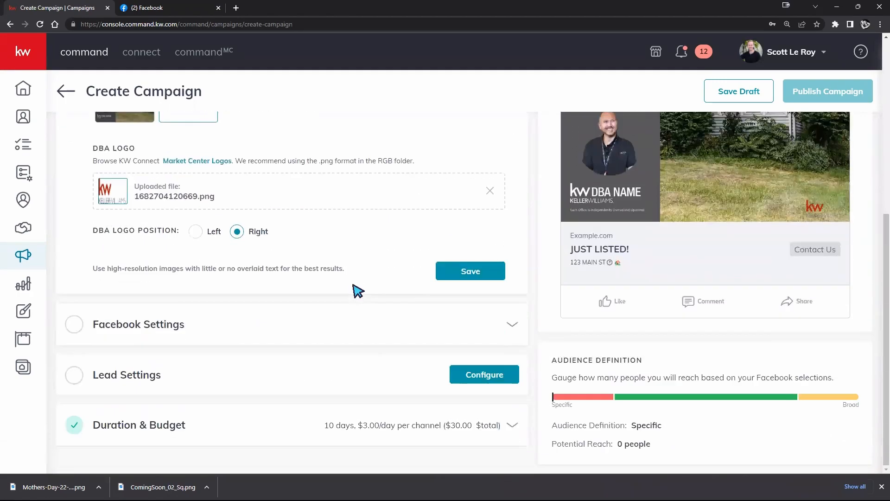
click(497, 321)
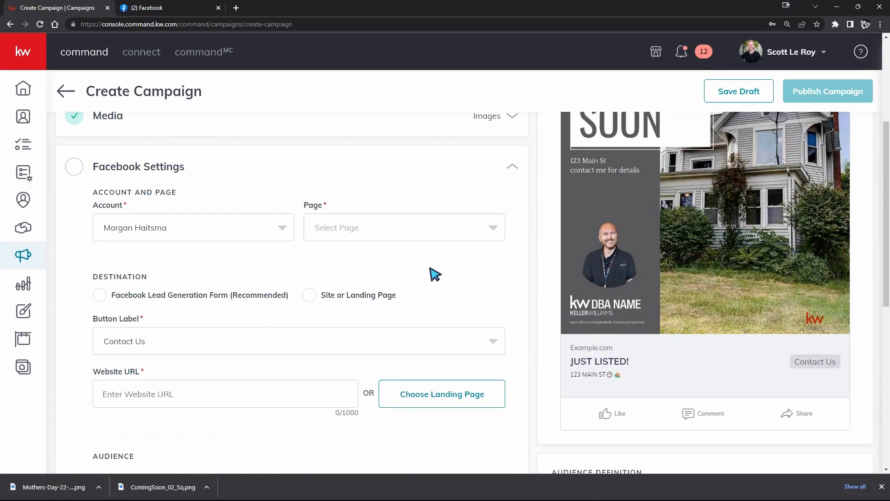
drag(292, 297, 84, 276)
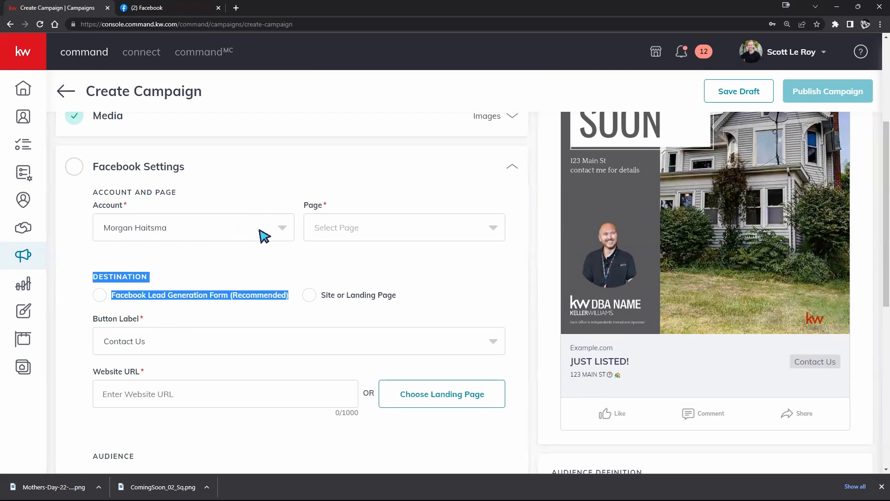
click(224, 231)
click(225, 230)
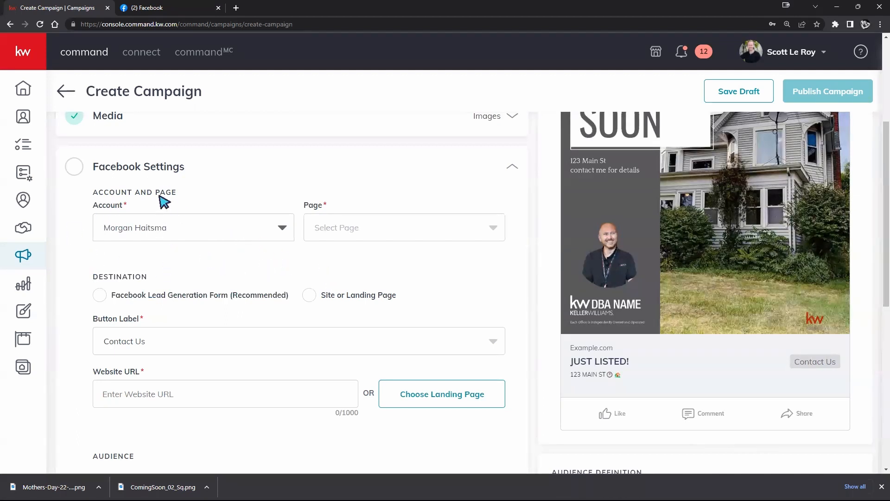
click(461, 230)
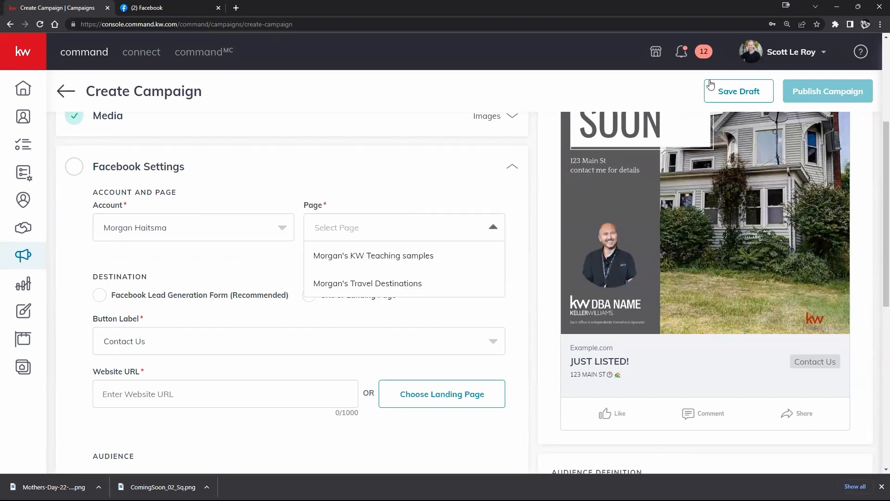
click(370, 257)
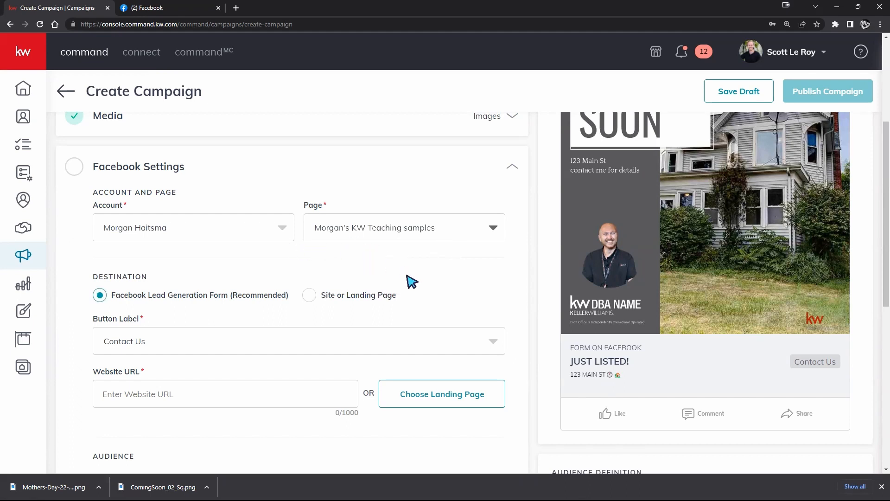
Review the available Facebook pages while keeping the KW Teaching samples page, and view the profile account options
click(393, 232)
click(354, 260)
click(403, 232)
click(360, 258)
click(396, 232)
click(395, 232)
click(794, 54)
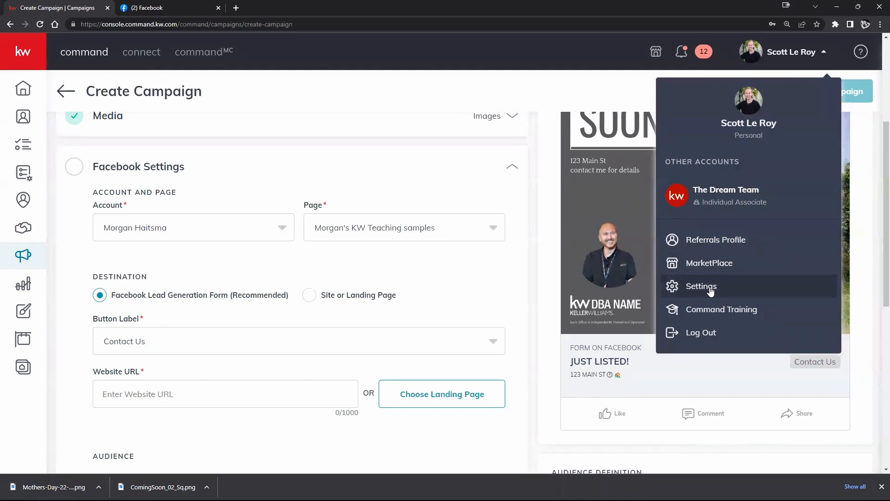
click(382, 284)
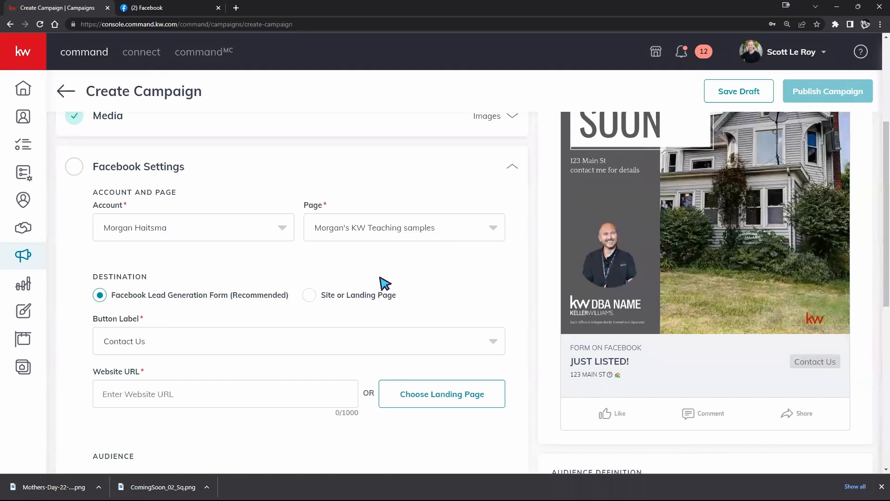
Review the Facebook Lead Generation Form destination option, and set the ad's destination to Site or Landing Page
scroll(188, 295, down, 1)
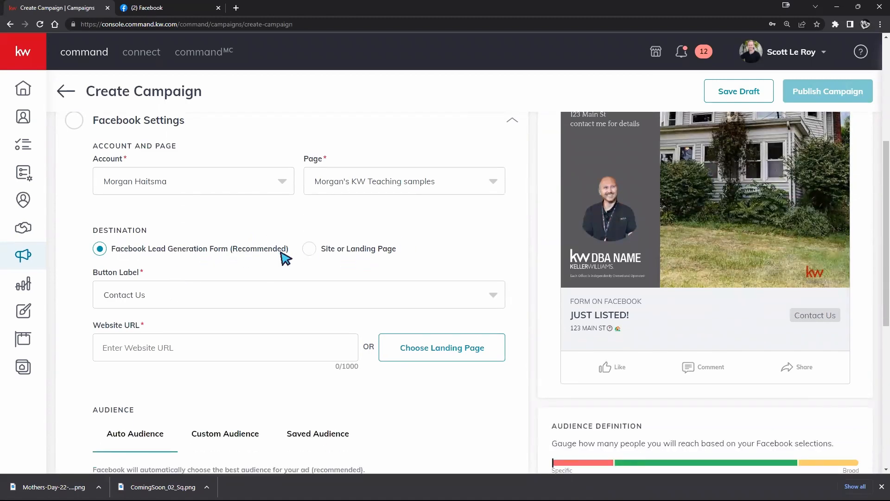
drag(288, 251, 112, 252)
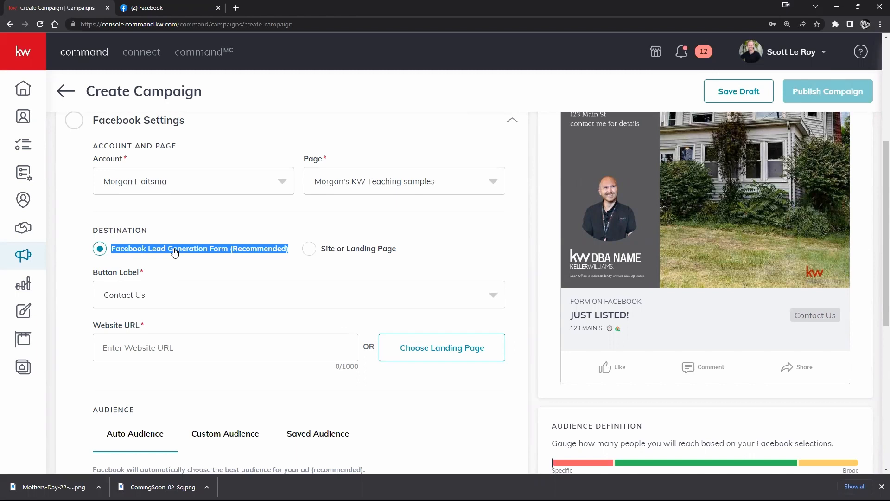
click(309, 249)
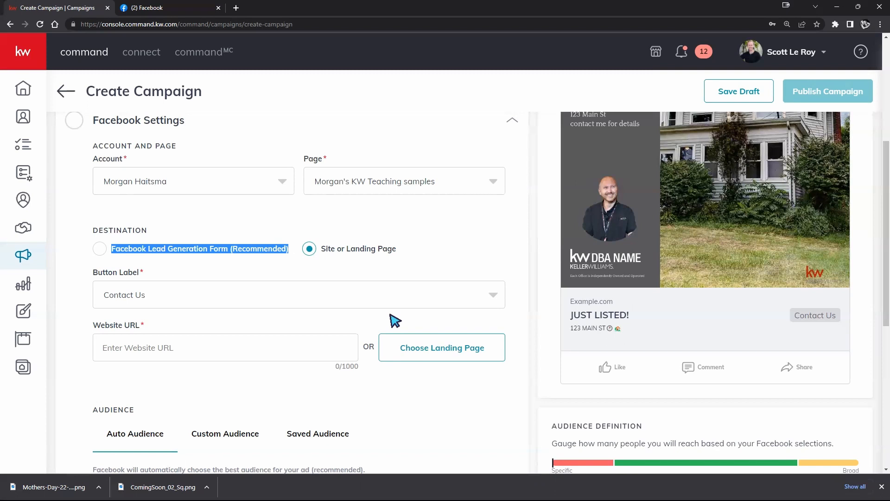
click(411, 247)
drag(408, 252, 308, 249)
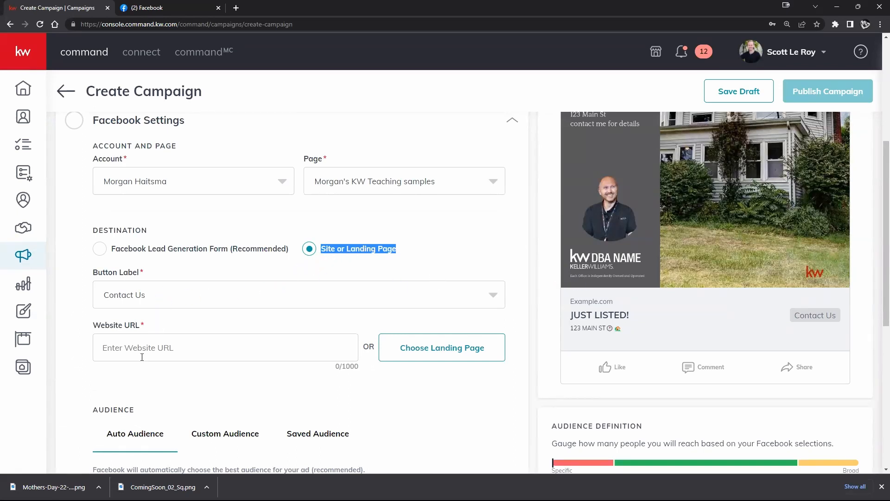
Set the ad's destination to Facebook Lead Generation Form (Recommended) and check the ad preview
click(100, 249)
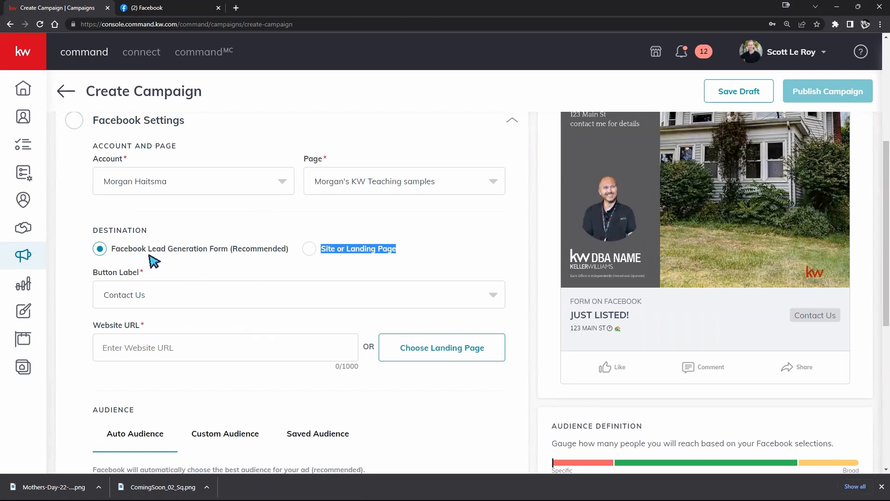
click(111, 250)
drag(288, 252, 102, 237)
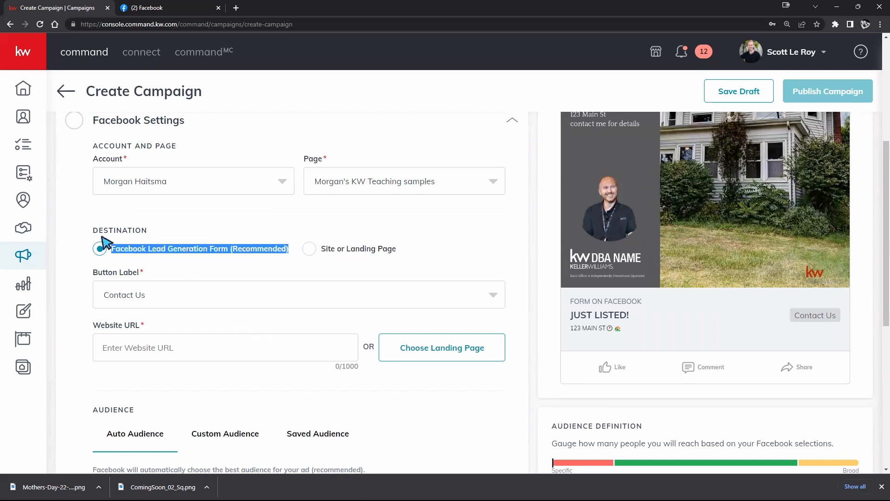
click(166, 250)
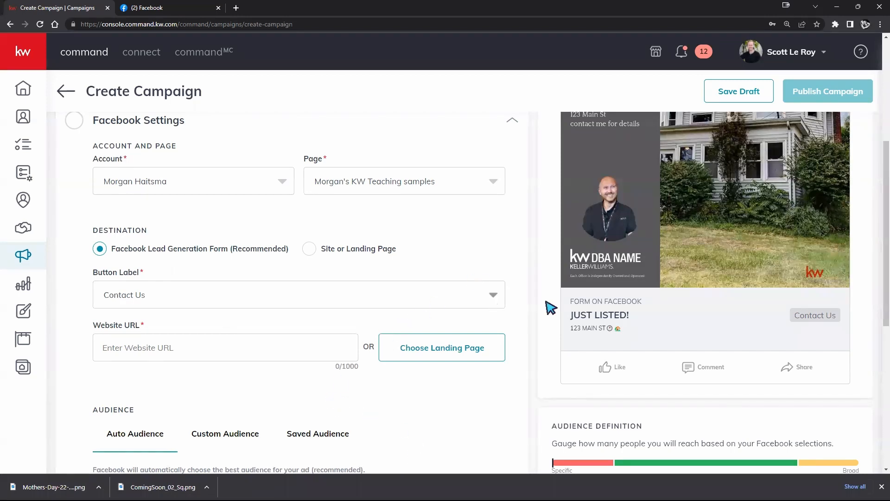
scroll(788, 204, up, 2)
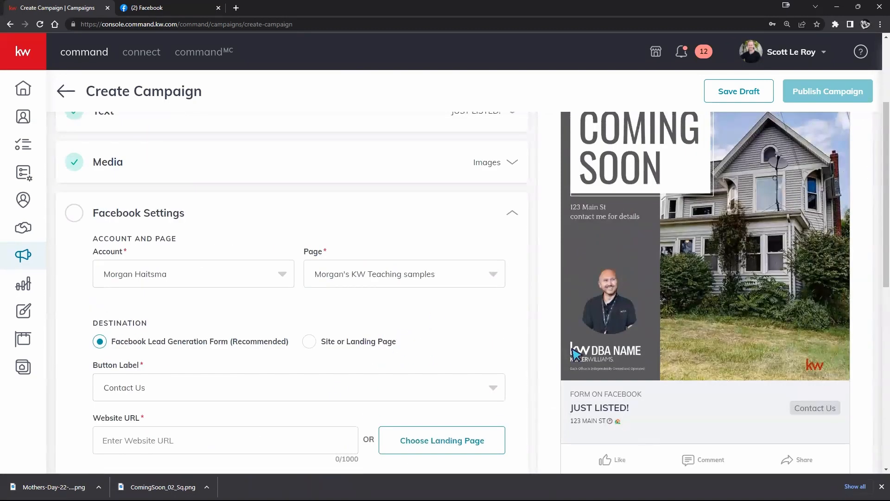
scroll(471, 388, down, 2)
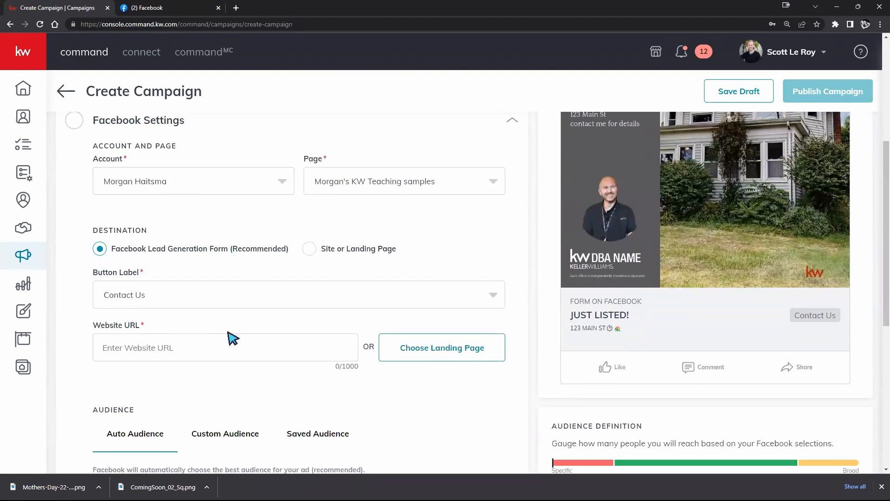
Try using the copied address of the Create Campaign page as the ad's Website URL
click(180, 24)
right_click(181, 24)
click(227, 89)
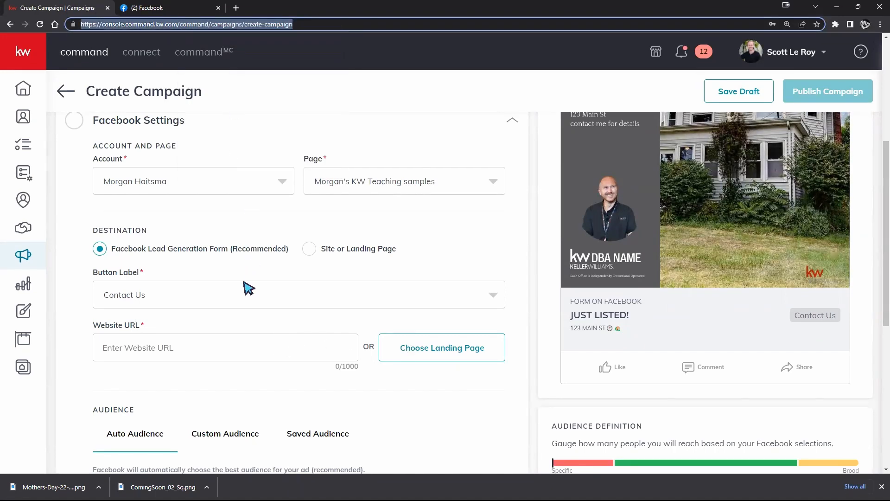
click(246, 345)
text(https://)
right_click(244, 349)
click(287, 335)
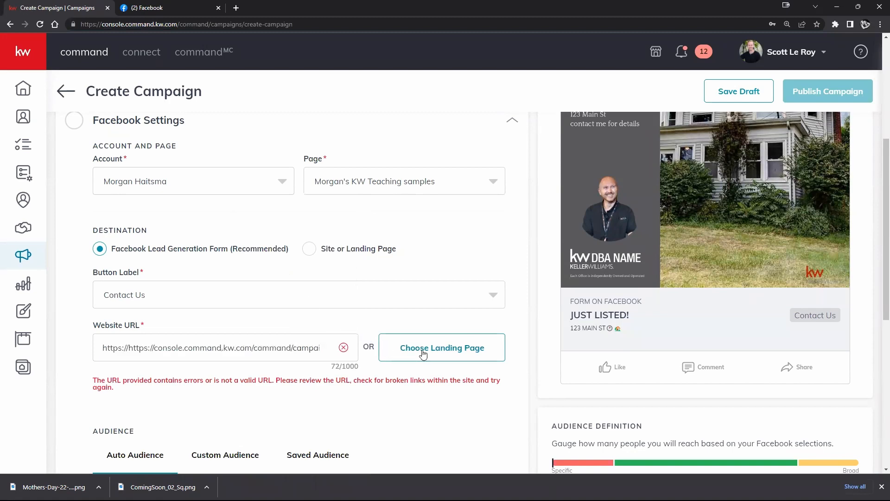
Choose the Open House landing page for the ad's Website URL and check the ad preview
click(423, 354)
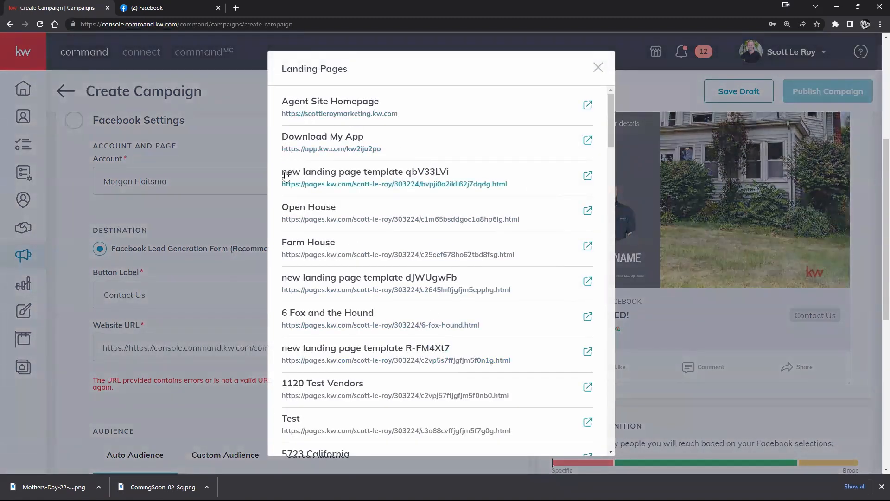
click(314, 212)
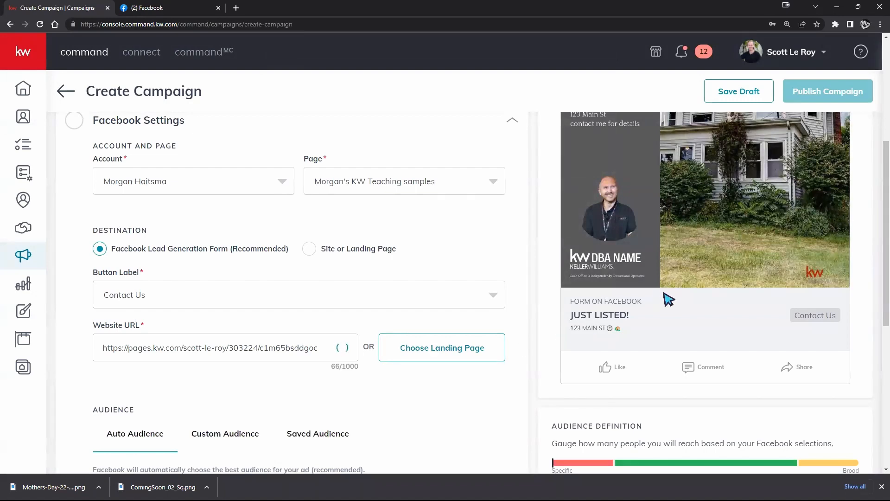
scroll(834, 258, up, 2)
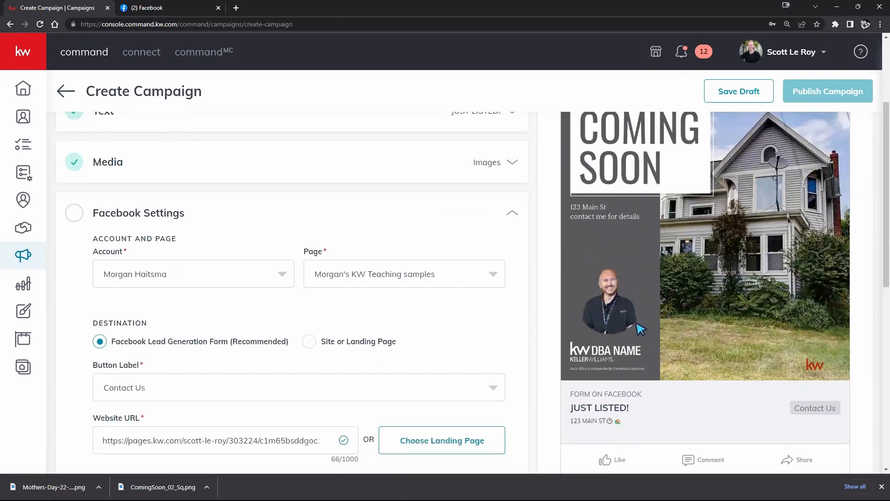
scroll(429, 297, down, 4)
Examine the Auto Audience settings, including location, radius and detailed targeting, along with the audience definition gauge
scroll(429, 297, down, 2)
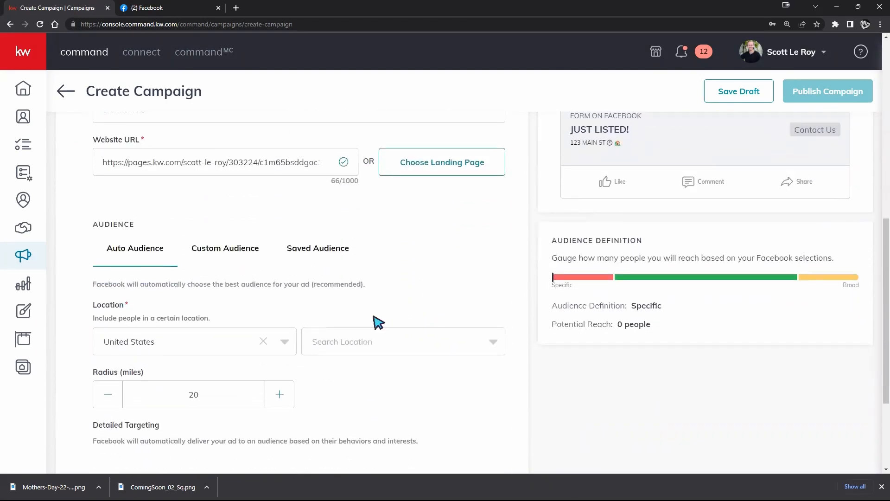
scroll(342, 258, down, 3)
scroll(342, 308, up, 3)
scroll(346, 316, down, 2)
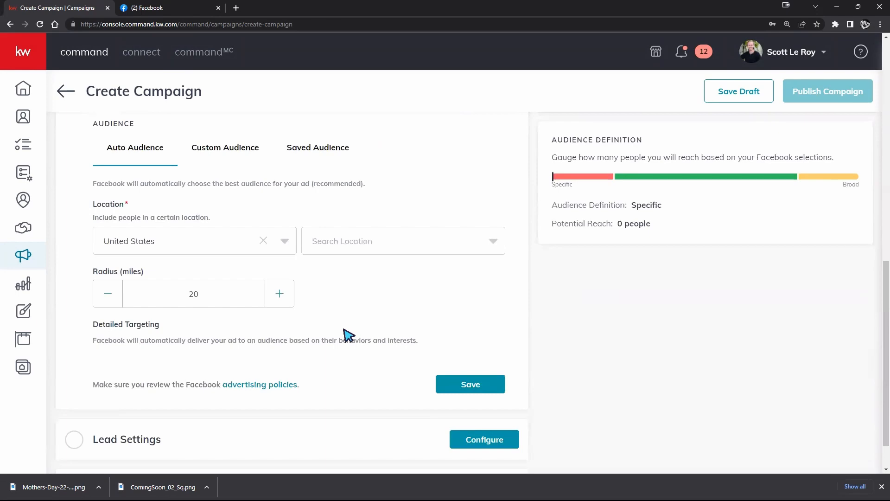
scroll(353, 329, up, 1)
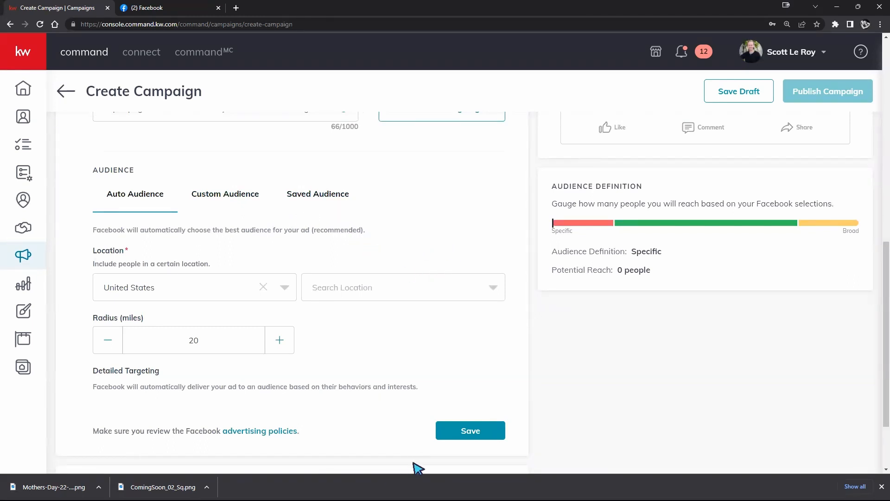
scroll(385, 389, down, 2)
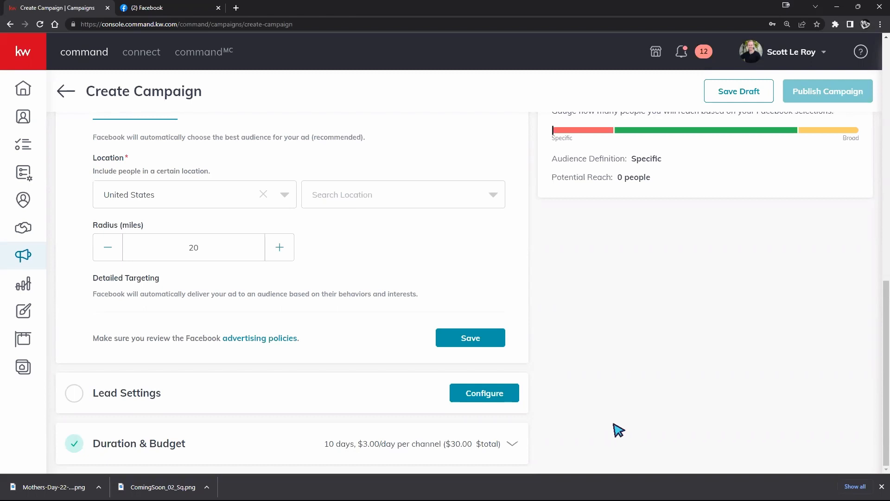
scroll(580, 406, up, 4)
scroll(571, 399, down, 4)
scroll(612, 404, up, 1)
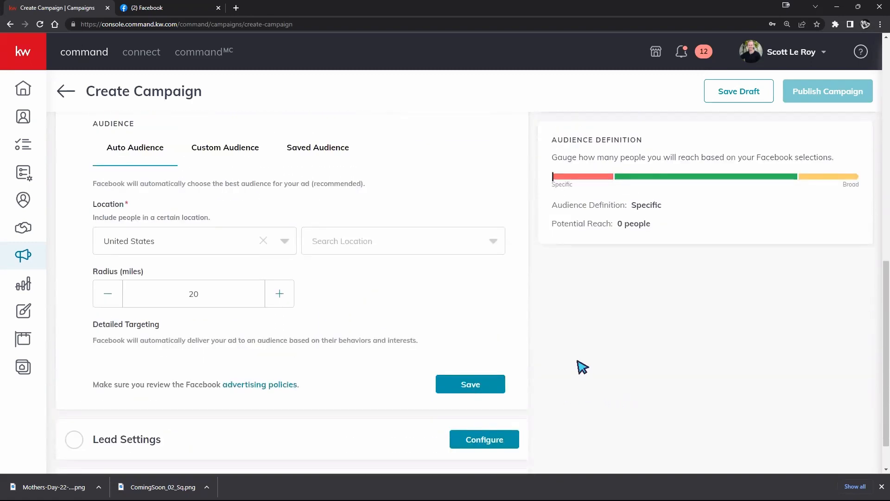
scroll(449, 358, up, 2)
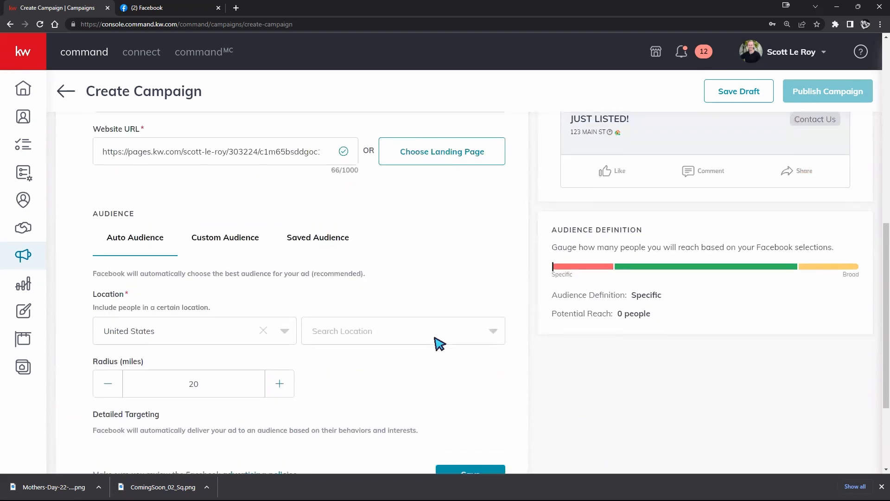
scroll(435, 341, down, 1)
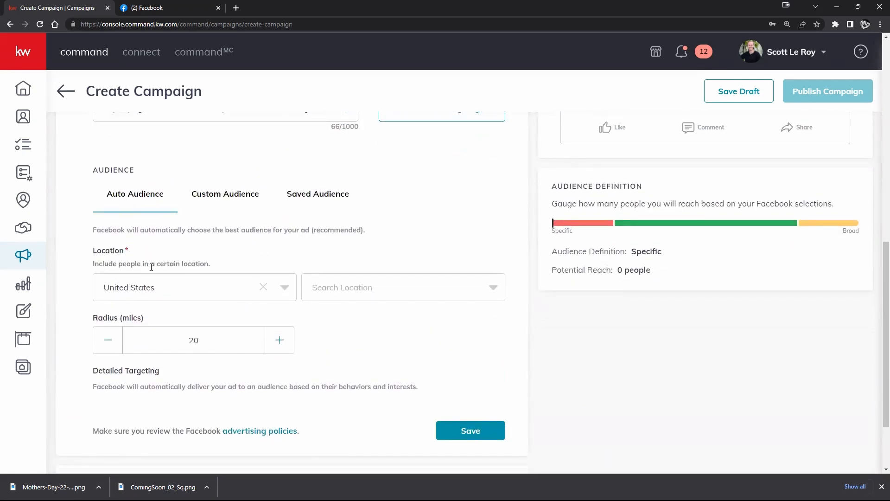
Open the location search for the automatic audience and set its radius to 21 miles
click(433, 295)
click(441, 293)
scroll(591, 369, up, 1)
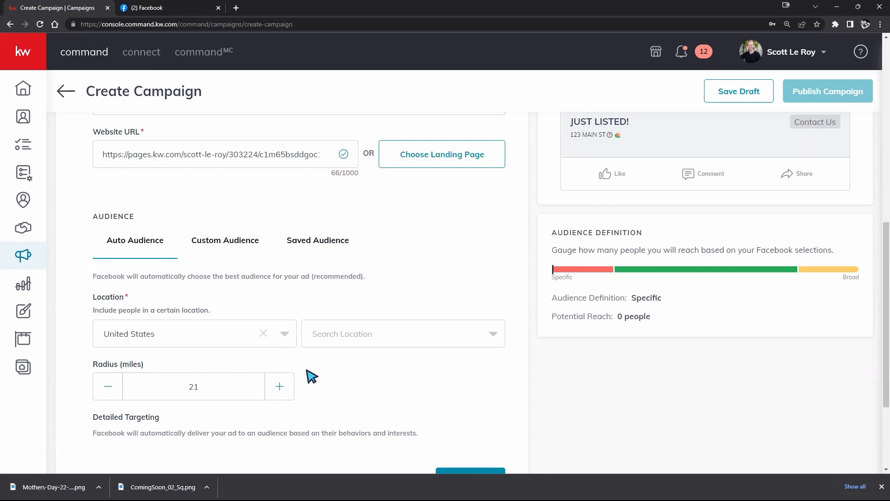
Switch to Custom Audience, enable Target my database, and view the database audience choices
click(229, 240)
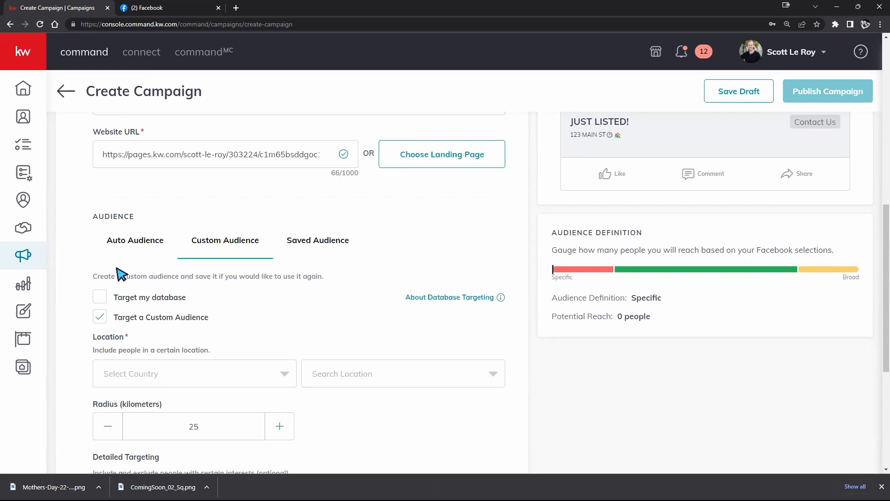
click(99, 298)
click(219, 324)
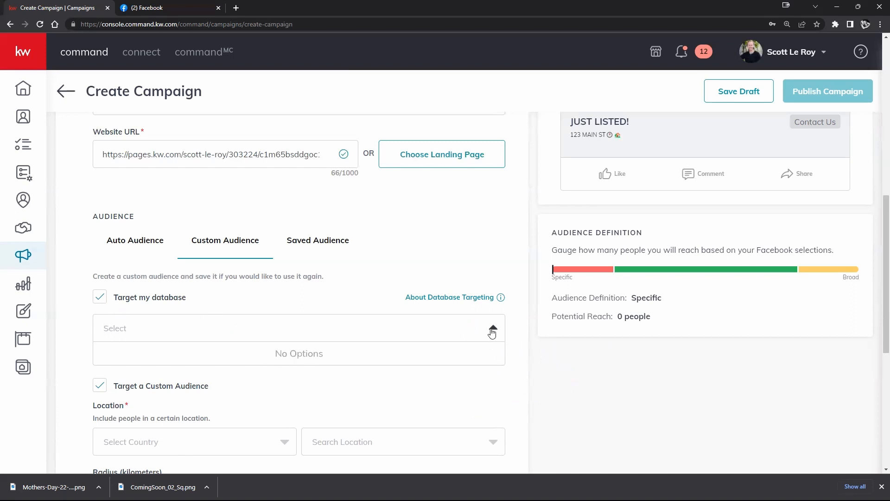
click(366, 331)
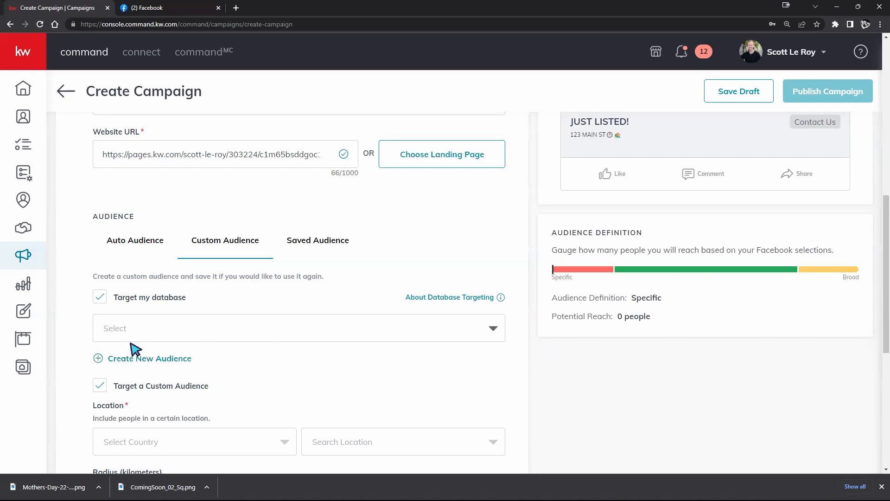
Review the Create New Audience form, close it without creating an audience, and recheck the database audience choices
click(142, 358)
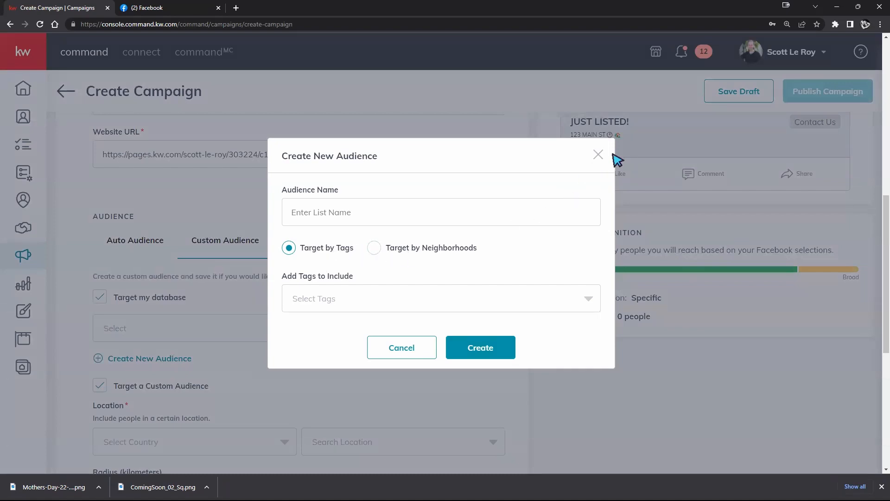
click(598, 154)
click(200, 325)
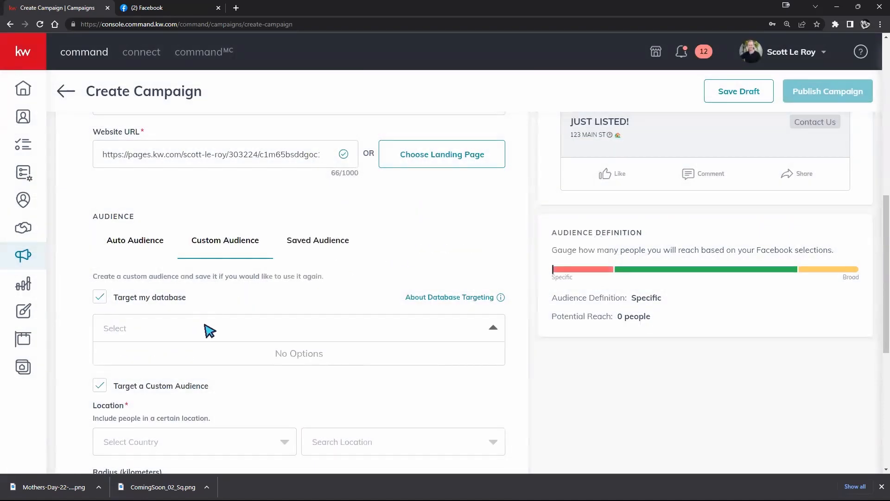
click(249, 381)
click(147, 329)
click(143, 331)
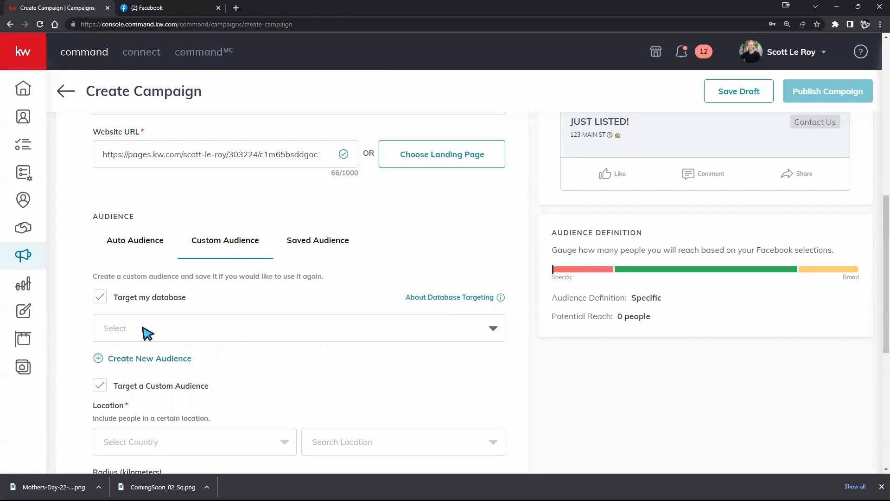
View the saved audiences, and try to find Advertising2 among the custom audience's database choices
click(330, 241)
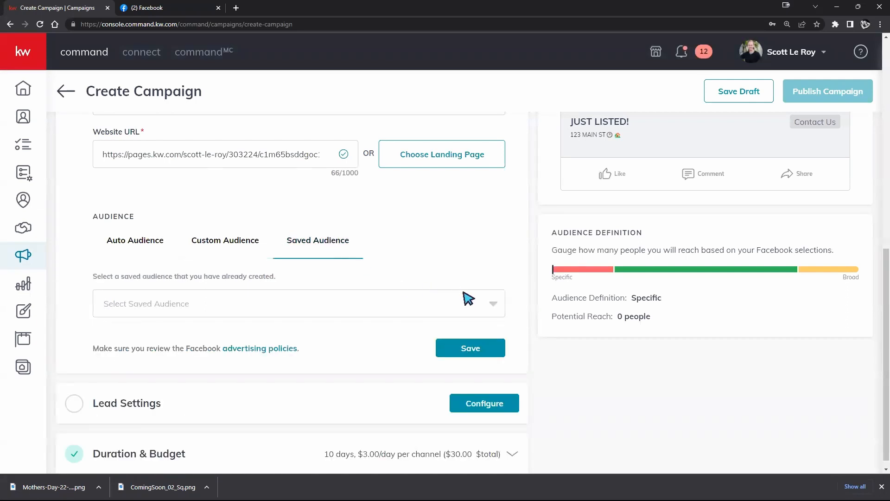
click(492, 304)
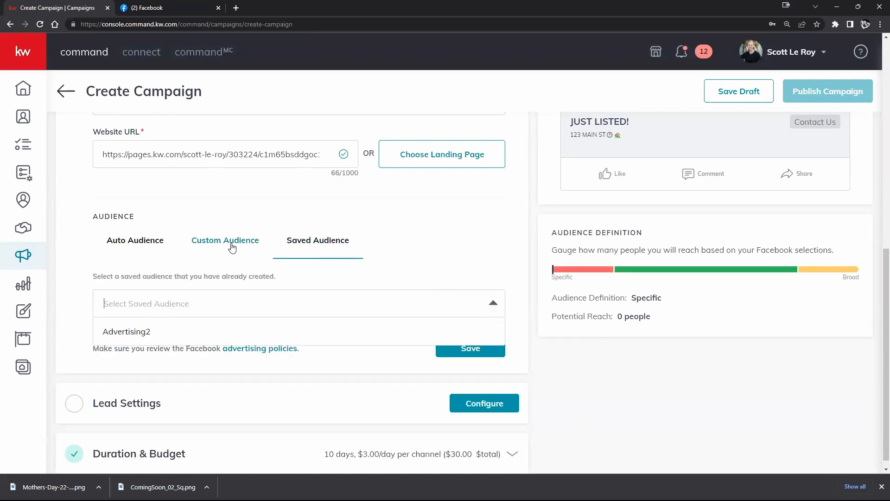
click(204, 242)
click(139, 324)
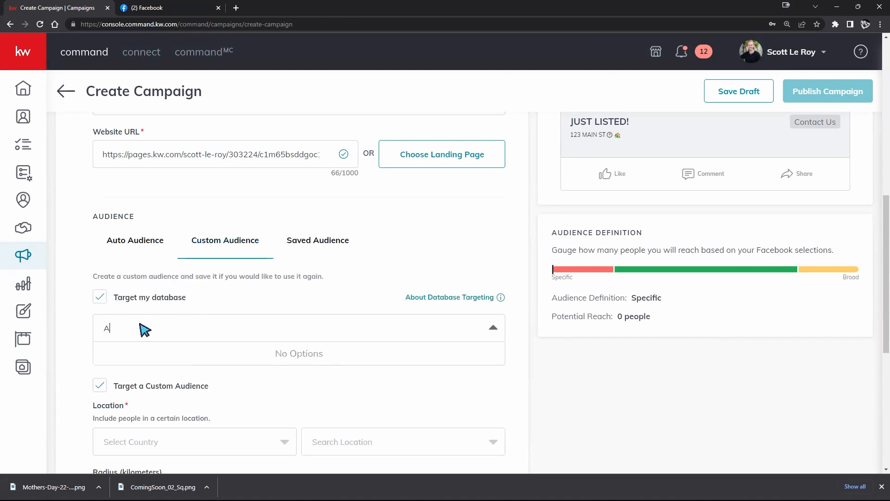
text(Advertising2)
click(343, 303)
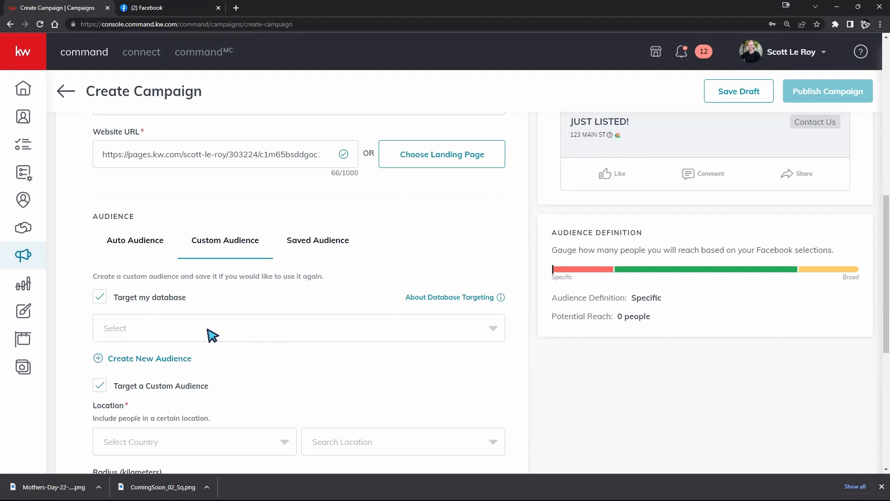
Review the custom audience settings and turn off Target my database
scroll(222, 327, down, 2)
scroll(222, 328, down, 2)
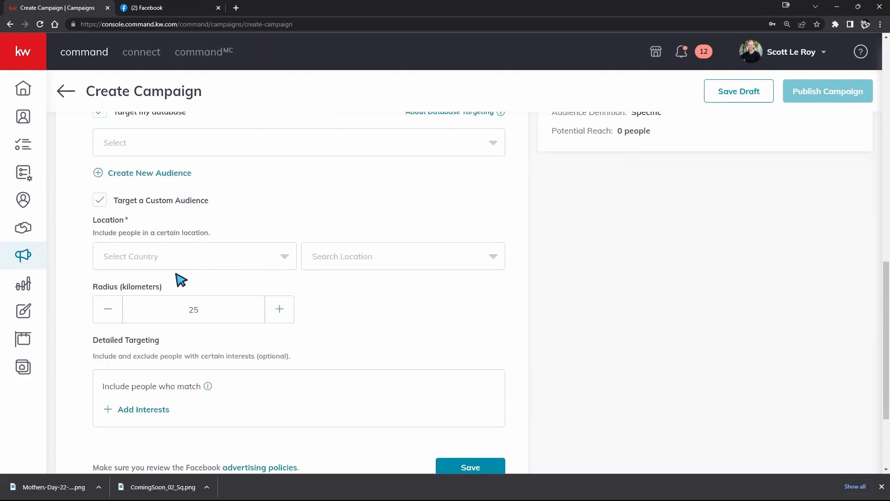
scroll(181, 278, up, 2)
click(100, 204)
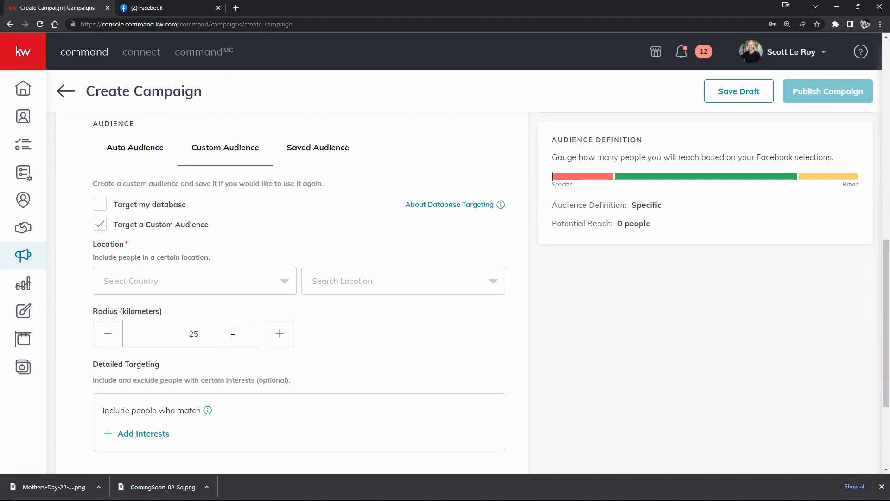
Set the custom audience's country to United States and view its specific location search
click(288, 288)
click(191, 312)
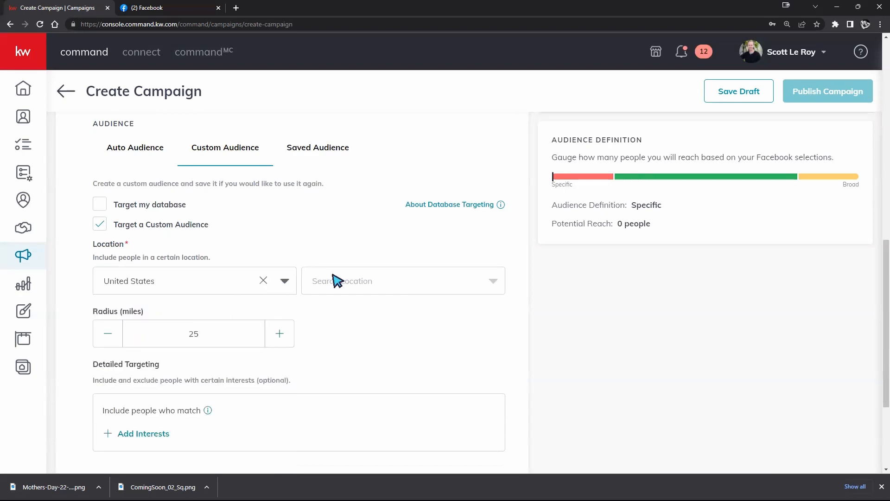
click(428, 275)
click(427, 279)
Open the interest choices for the custom audience's detailed targeting and select Apartment
scroll(343, 232, up, 3)
scroll(218, 351, down, 1)
scroll(218, 351, down, 5)
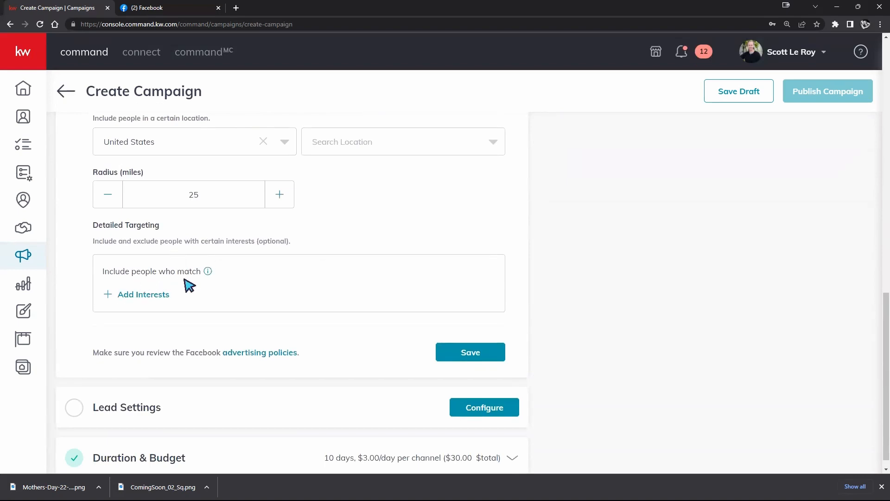
scroll(171, 264, up, 3)
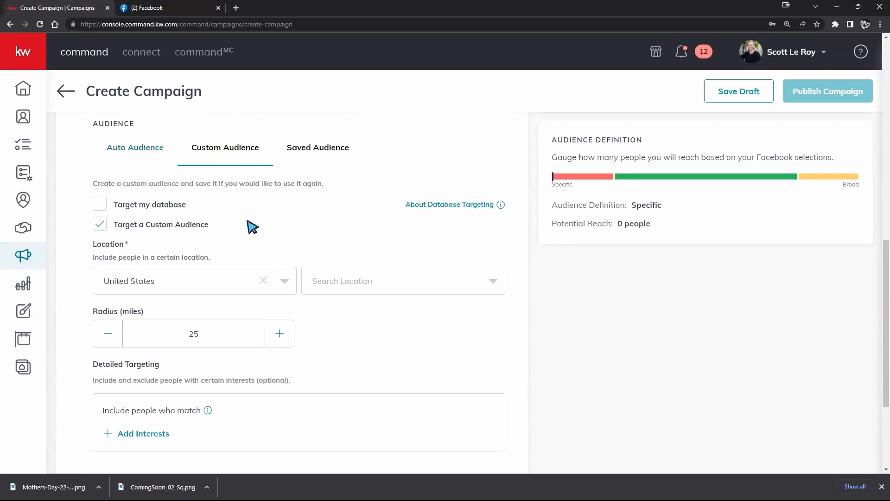
scroll(330, 346, down, 2)
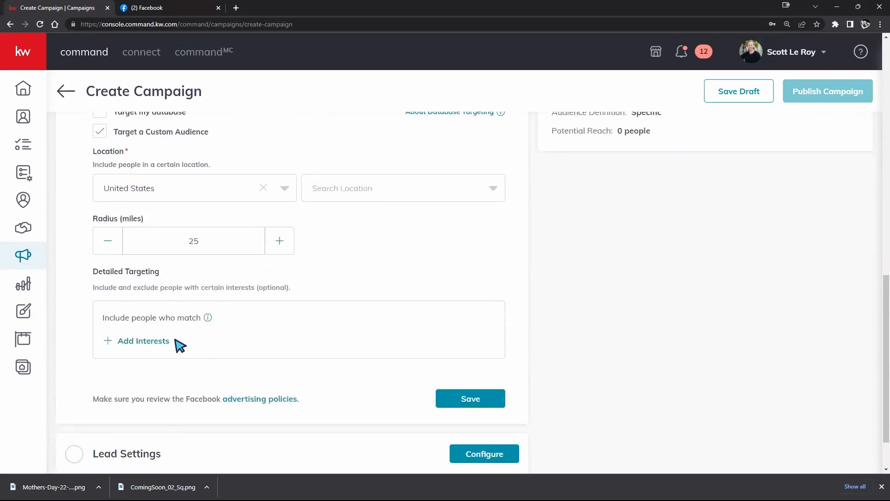
click(168, 346)
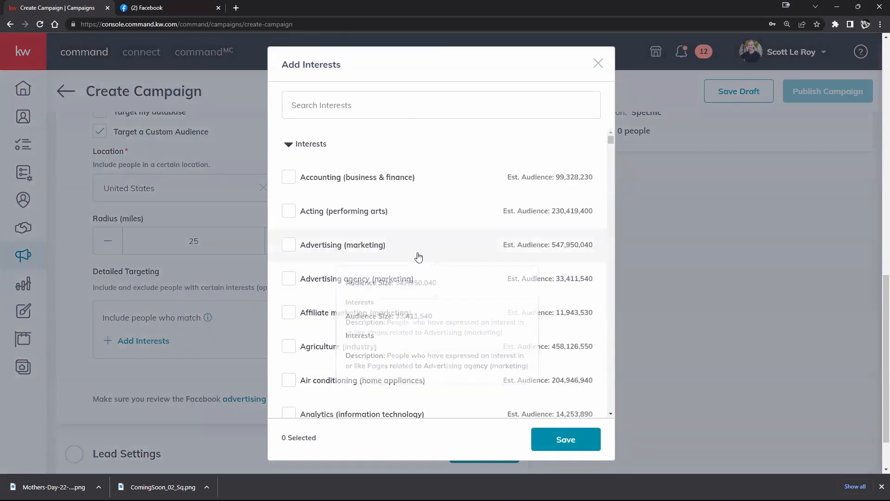
scroll(484, 167, down, 1)
scroll(487, 167, down, 2)
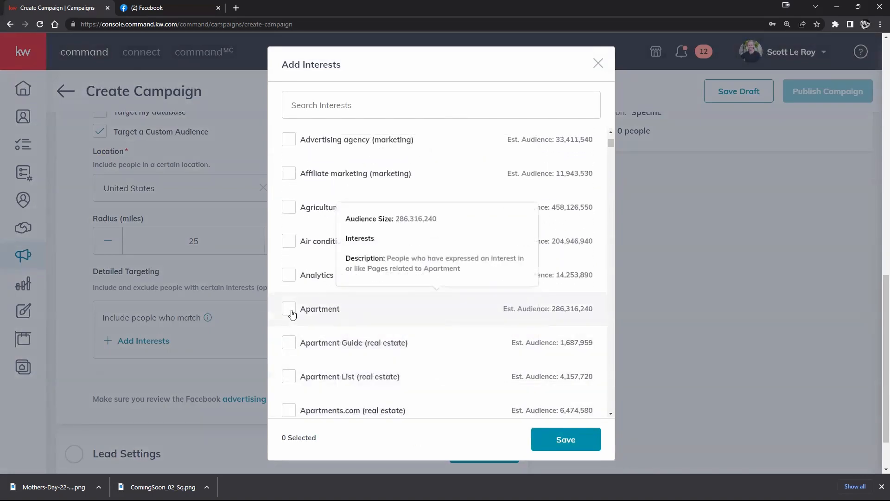
click(384, 307)
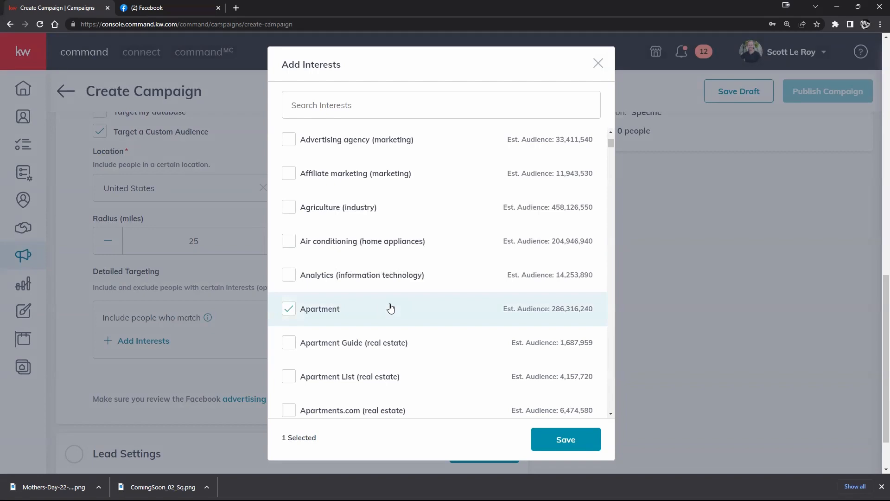
Add Banking (finance) to the selected interests
scroll(392, 306, down, 5)
scroll(392, 305, down, 5)
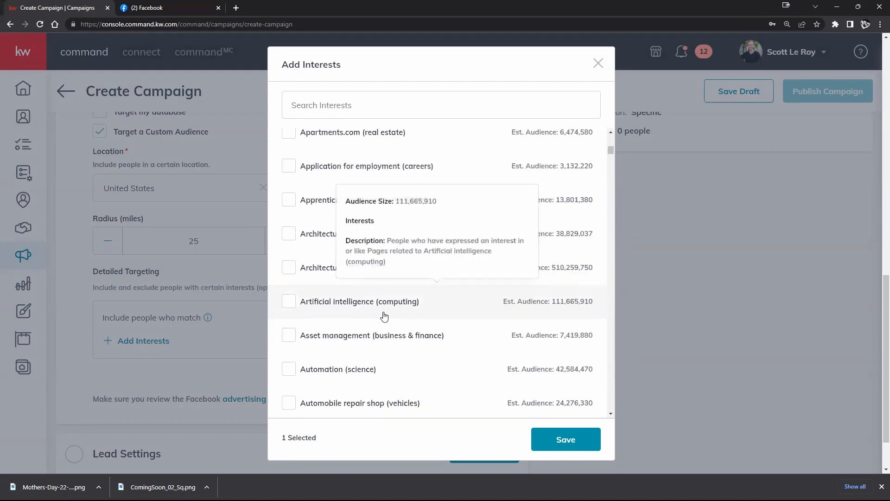
scroll(383, 315, down, 3)
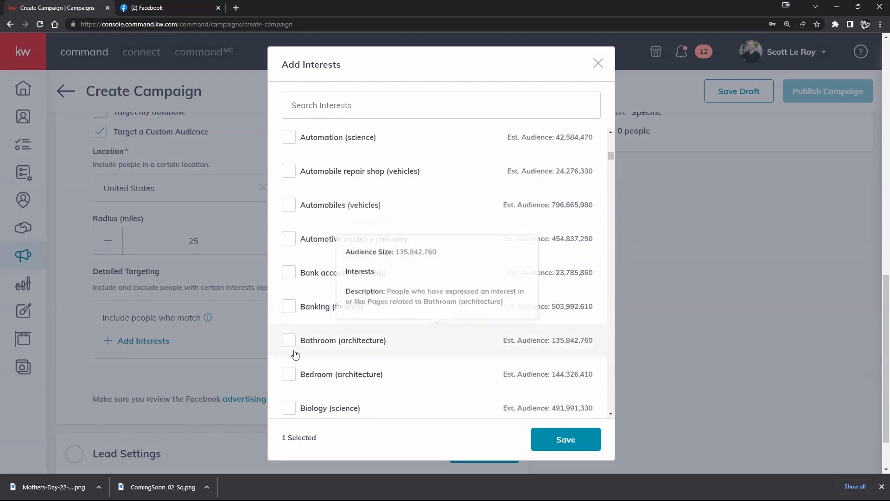
click(532, 326)
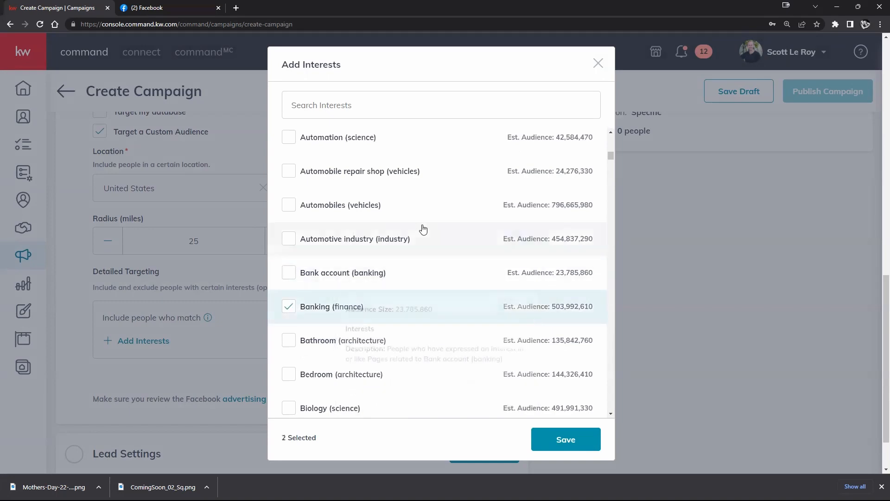
Browse the available interests and examine their audience sizes and descriptions
scroll(512, 199, up, 4)
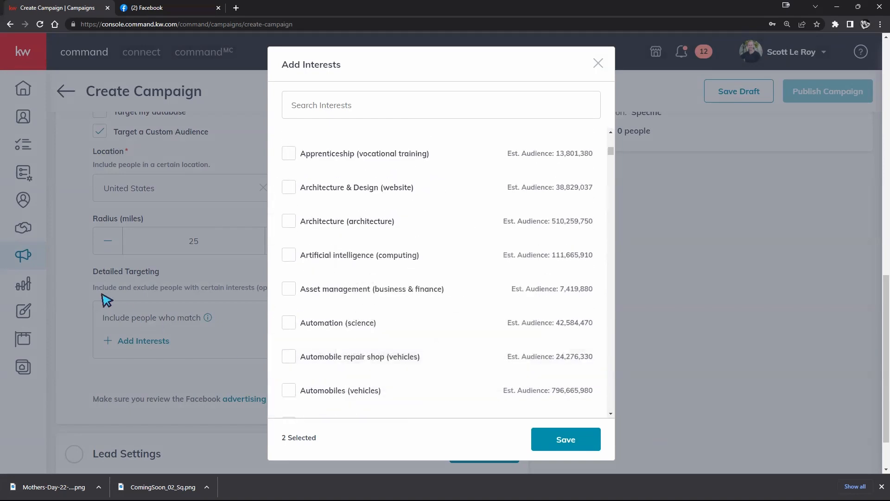
scroll(423, 320, up, 5)
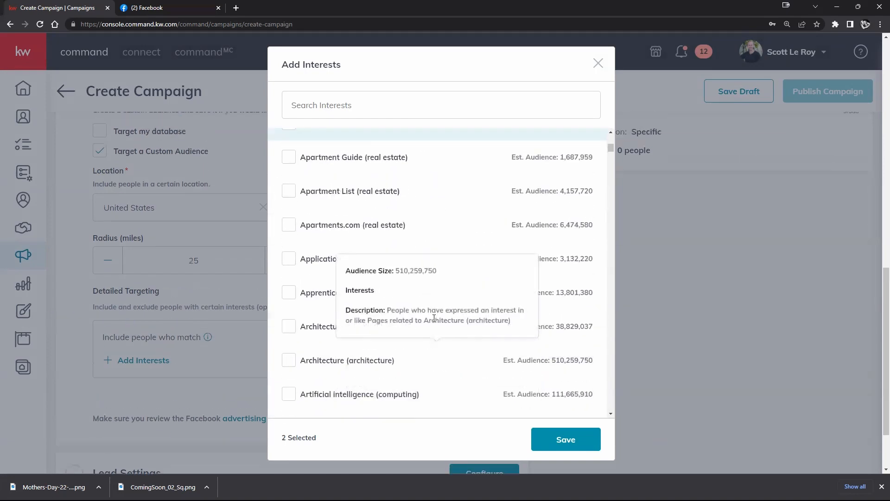
scroll(574, 232, up, 3)
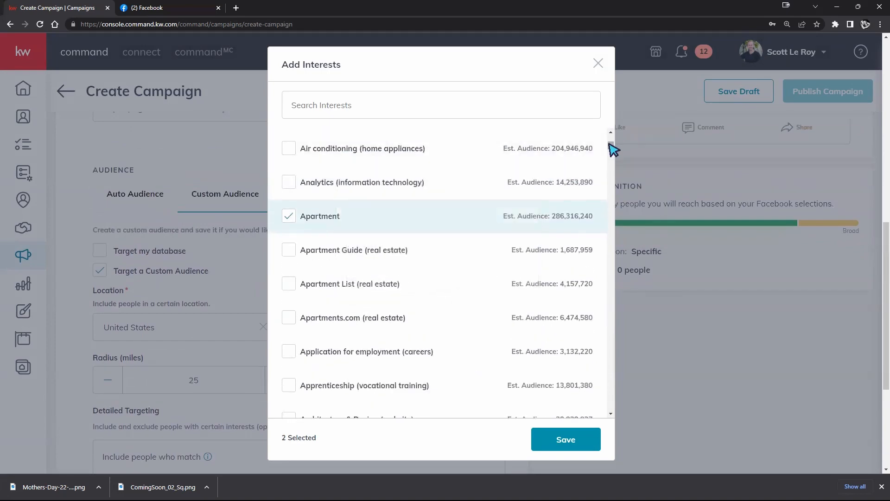
scroll(610, 143, up, 5)
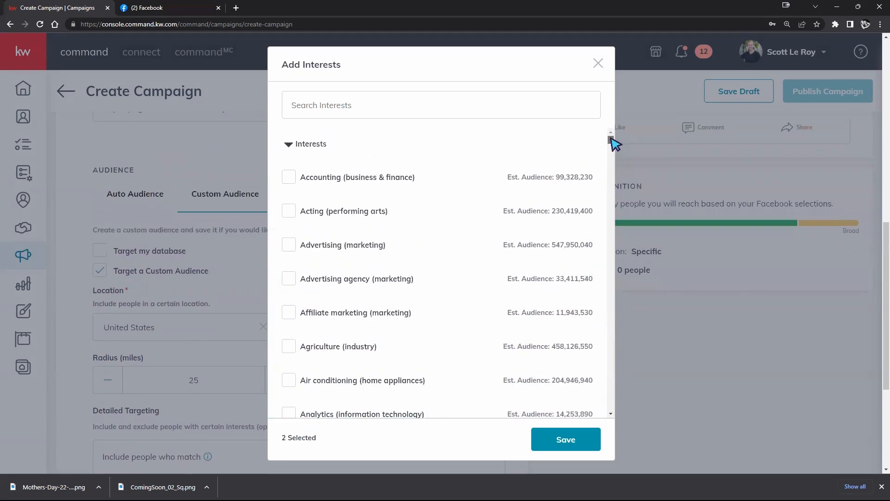
mouse_move(580, 236)
mouse_move(513, 271)
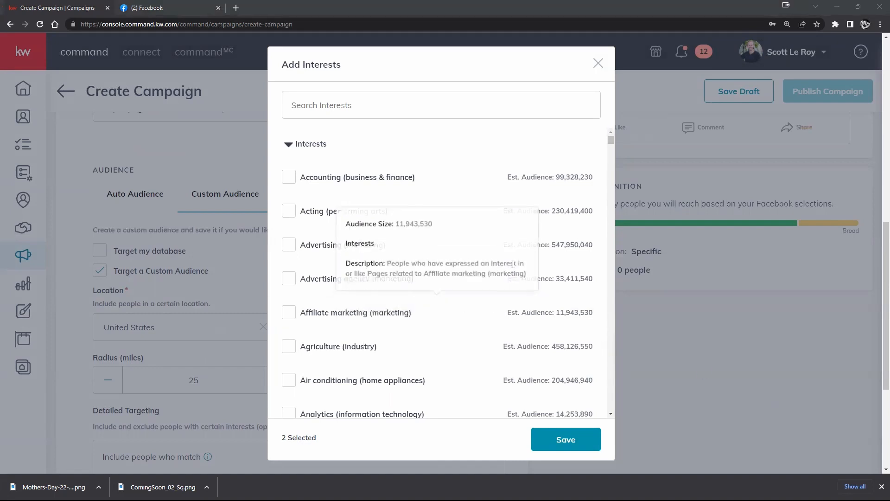
mouse_move(542, 213)
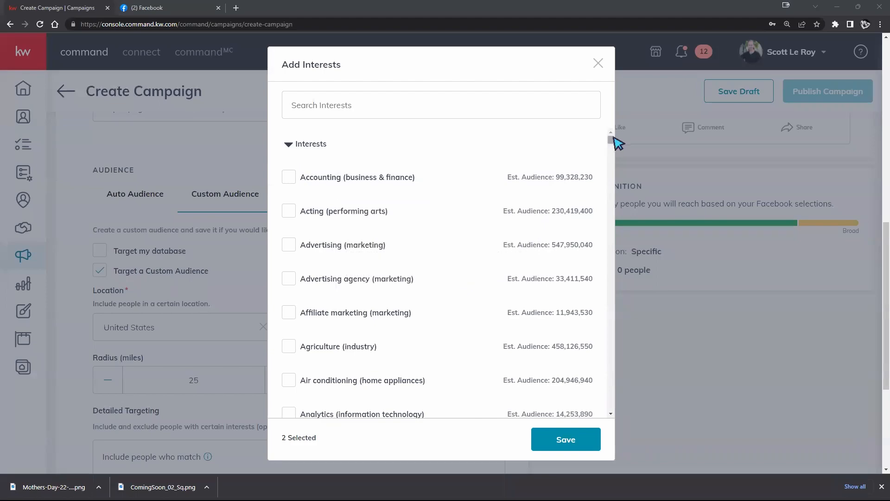
drag(613, 141, 611, 151)
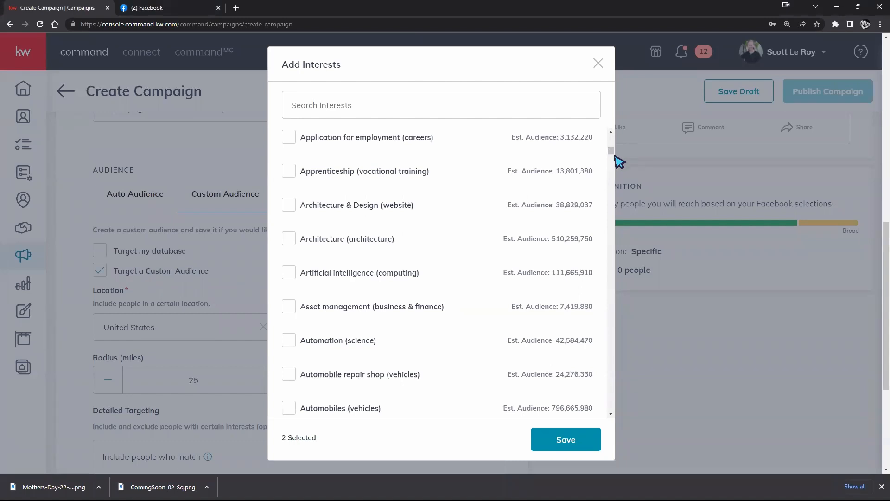
mouse_move(417, 172)
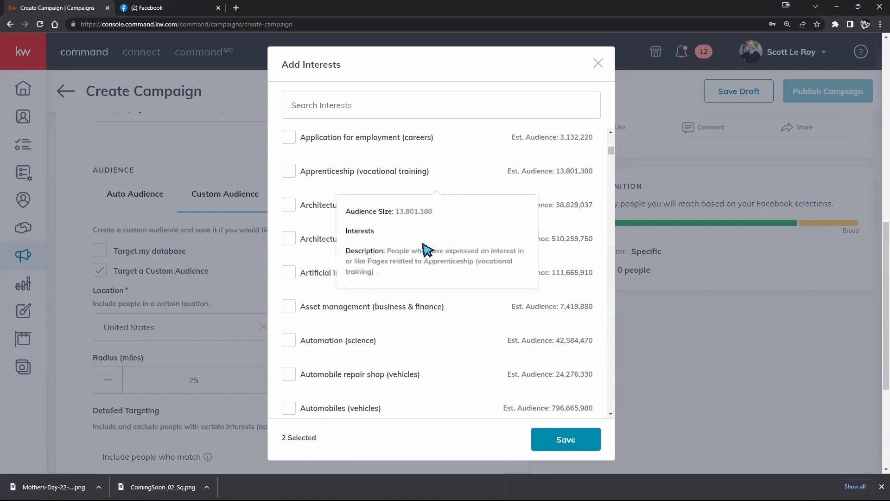
mouse_move(538, 318)
mouse_move(577, 276)
Try Automobiles (vehicles) as an interest, clear it and Banking (finance), and close the interest choices without saving
scroll(578, 276, down, 3)
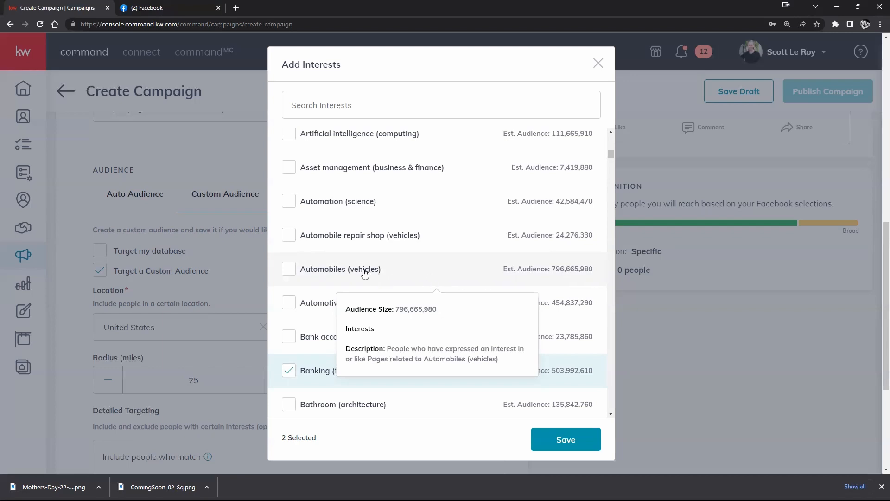
click(292, 276)
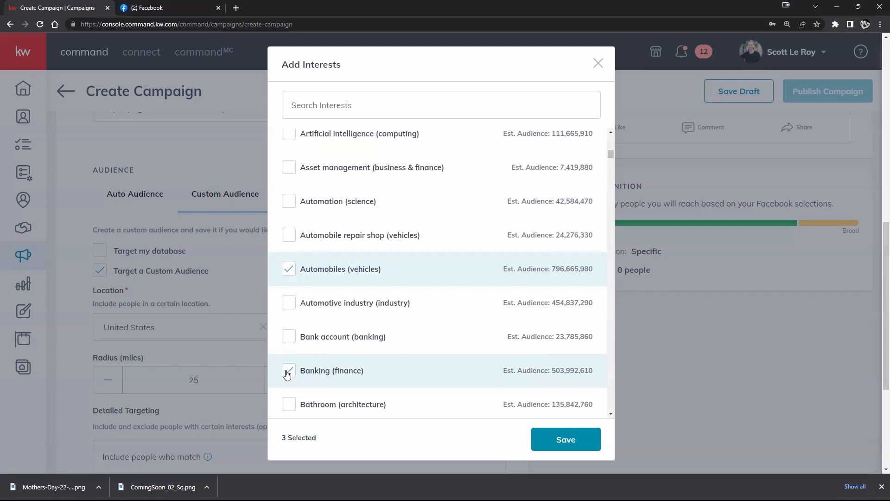
click(287, 271)
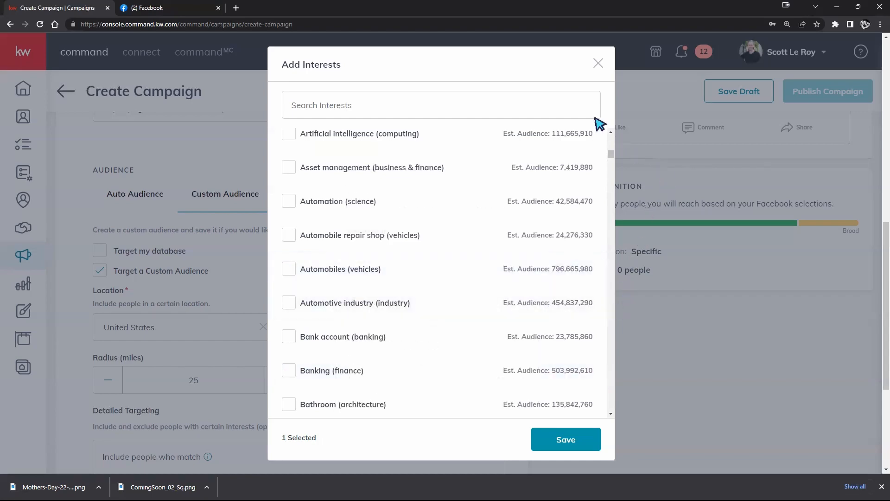
click(597, 65)
Try to save the Facebook settings, and open the campaign's Lead Settings
scroll(411, 384, down, 5)
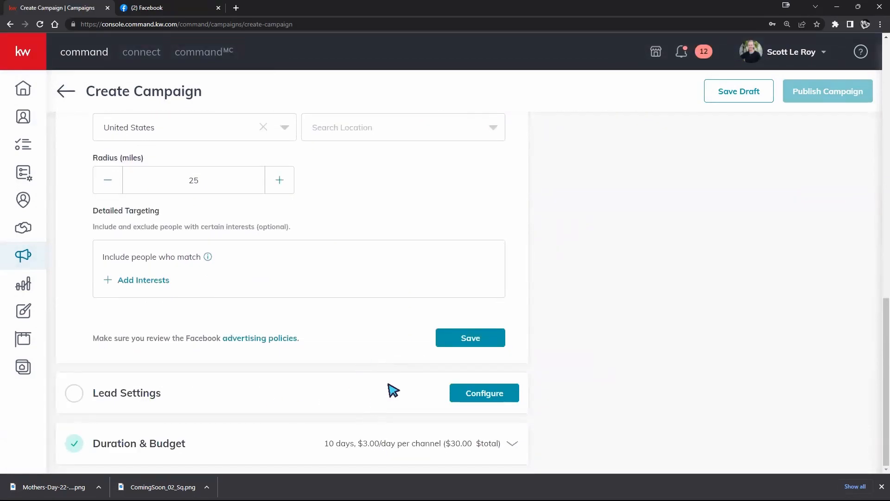
click(469, 339)
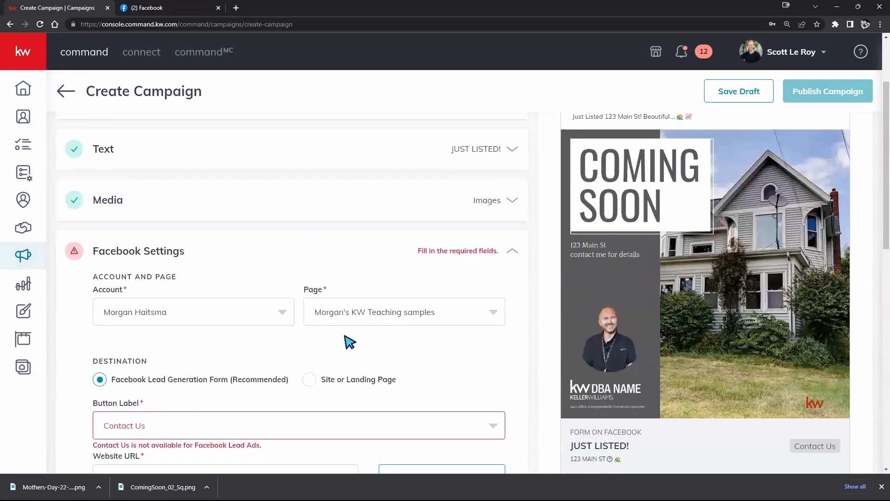
scroll(361, 333, down, 3)
click(298, 393)
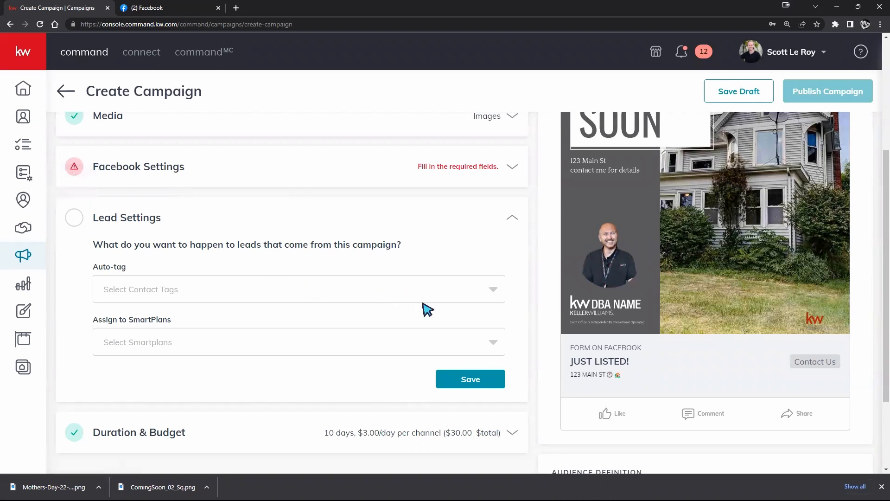
View the contact tags for auto-tagging leads and check the SmartPlans assignment field
click(460, 290)
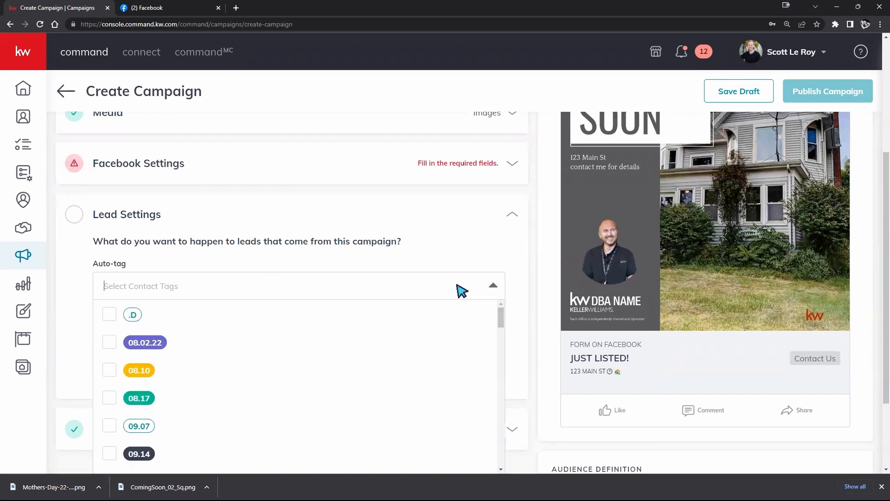
click(471, 296)
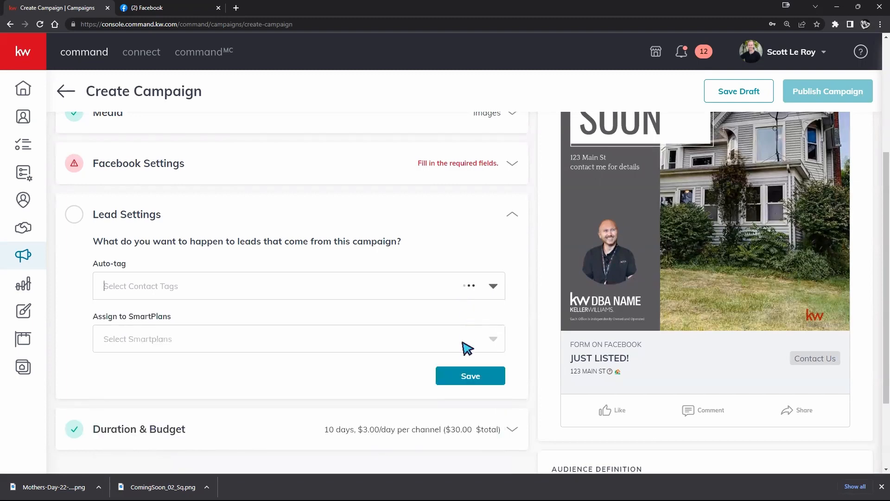
click(478, 345)
click(478, 347)
scroll(687, 284, up, 3)
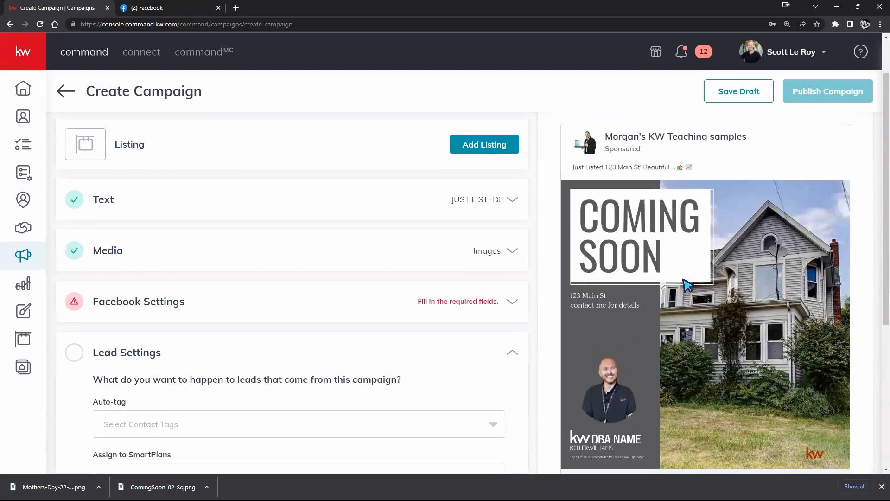
scroll(699, 347, down, 3)
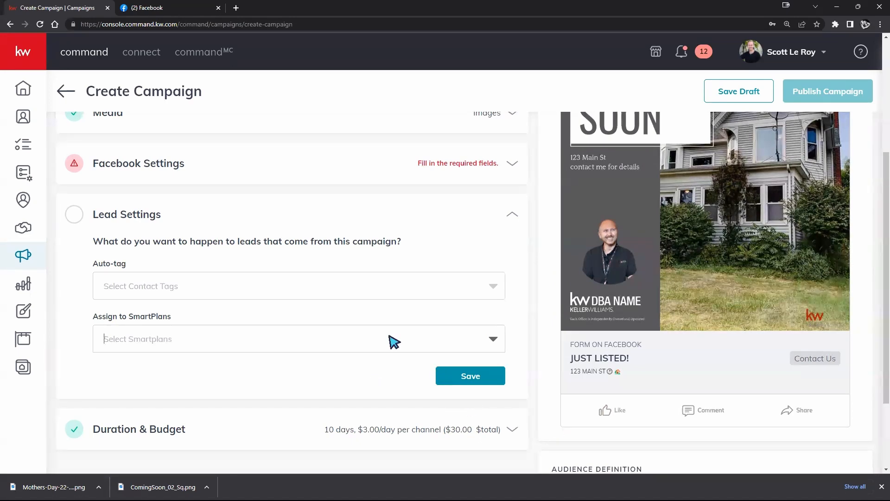
Review the campaign's Duration & Budget settings
scroll(417, 348, down, 2)
click(513, 336)
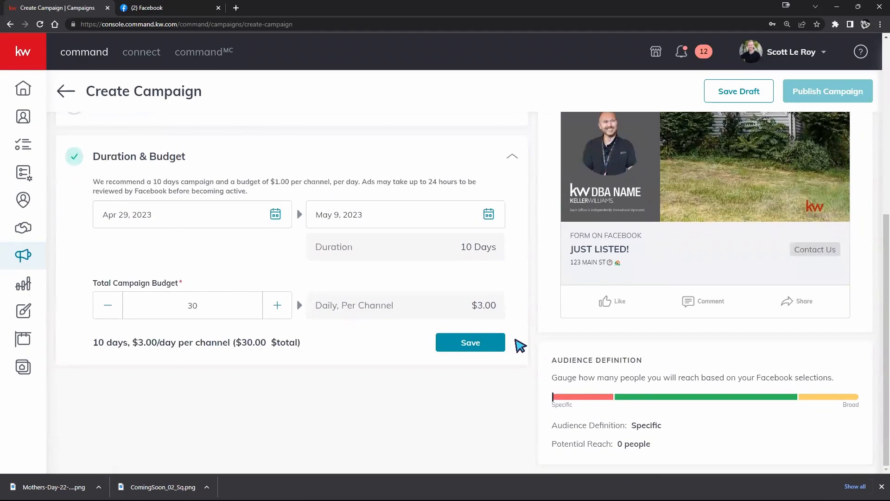
scroll(519, 346, up, 3)
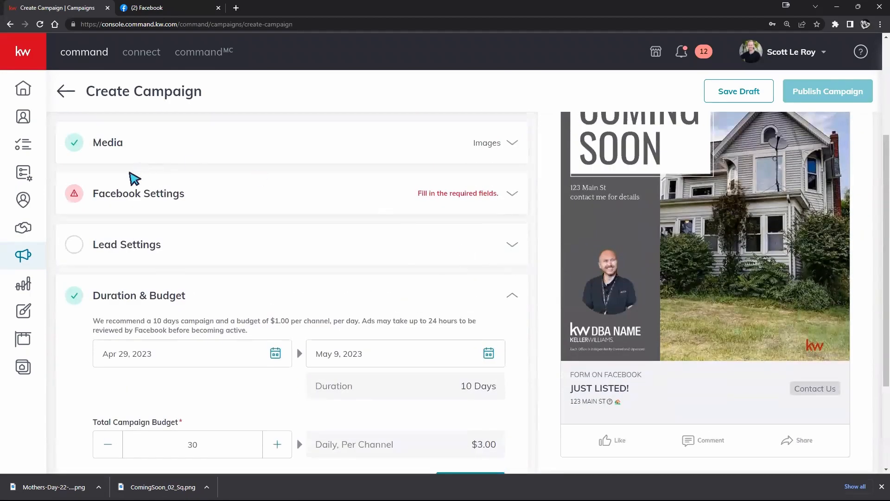
Review the Facebook Settings for required fields, down through the custom audience's location, radius and detailed targeting
click(233, 193)
scroll(268, 208, down, 3)
scroll(312, 267, down, 5)
scroll(209, 287, down, 2)
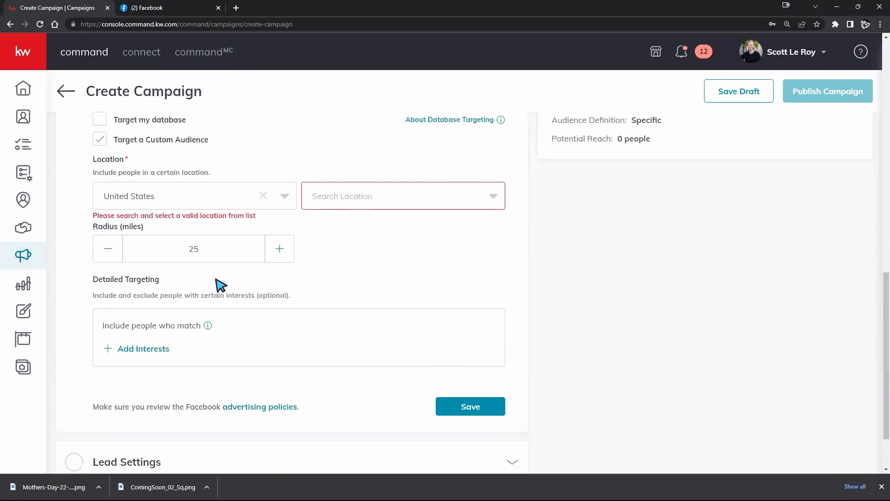
scroll(218, 284, down, 2)
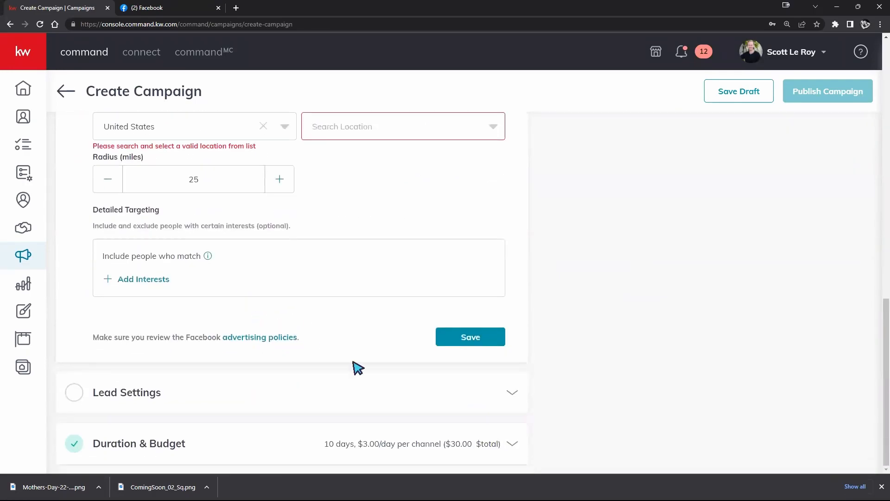
Recheck the campaign dates and total budget, and return to the destination and custom audience settings
click(513, 445)
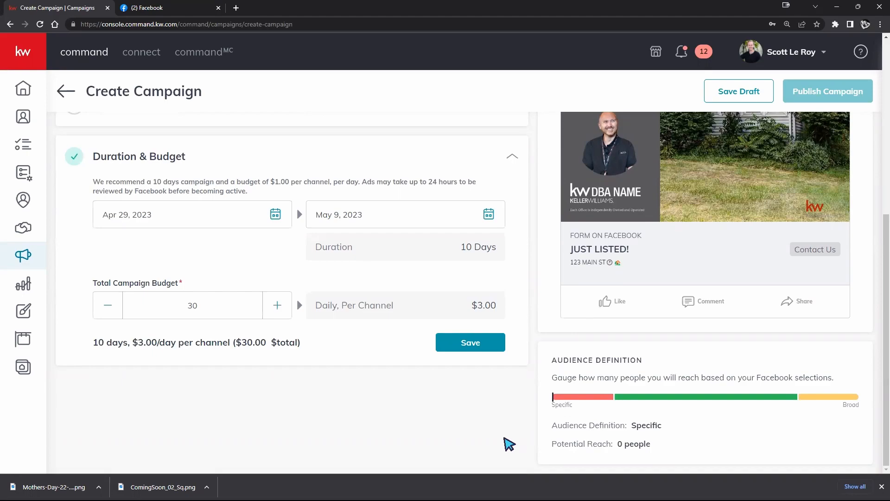
scroll(322, 320, up, 5)
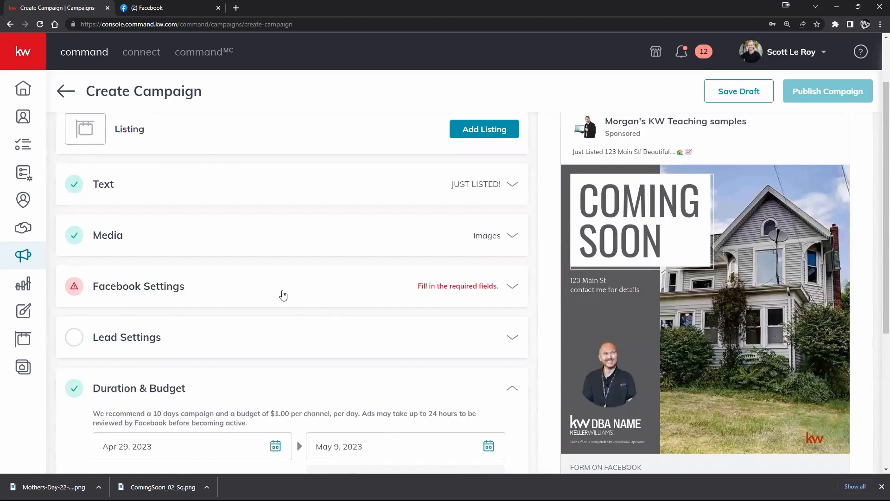
click(283, 296)
scroll(285, 332, down, 5)
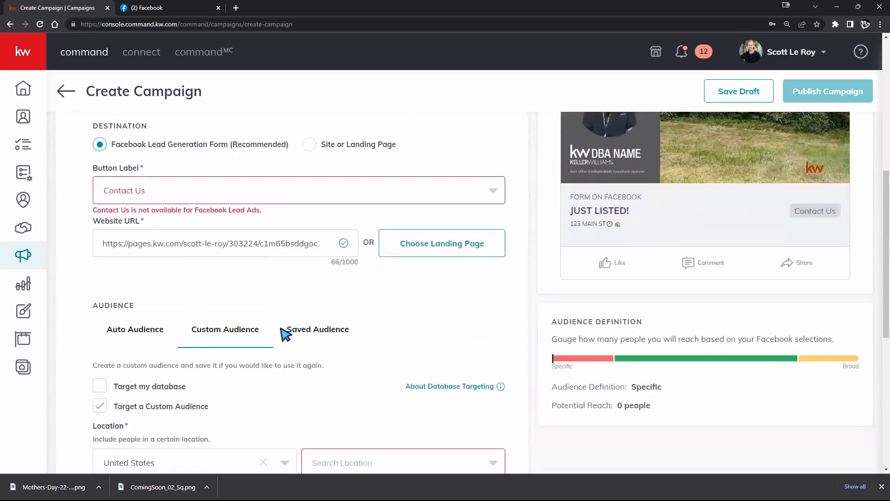
scroll(218, 323, down, 1)
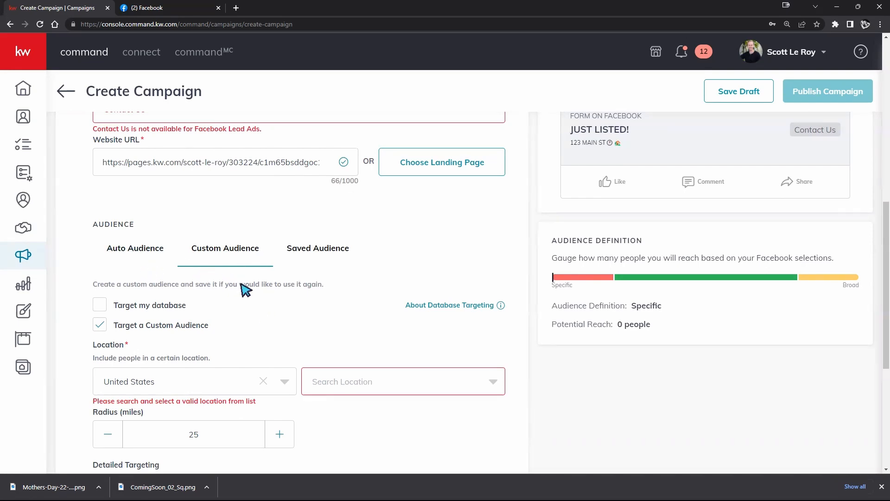
Try another campaign end date in the Duration & Budget settings and set it back to May 9, 2023
scroll(347, 354, down, 5)
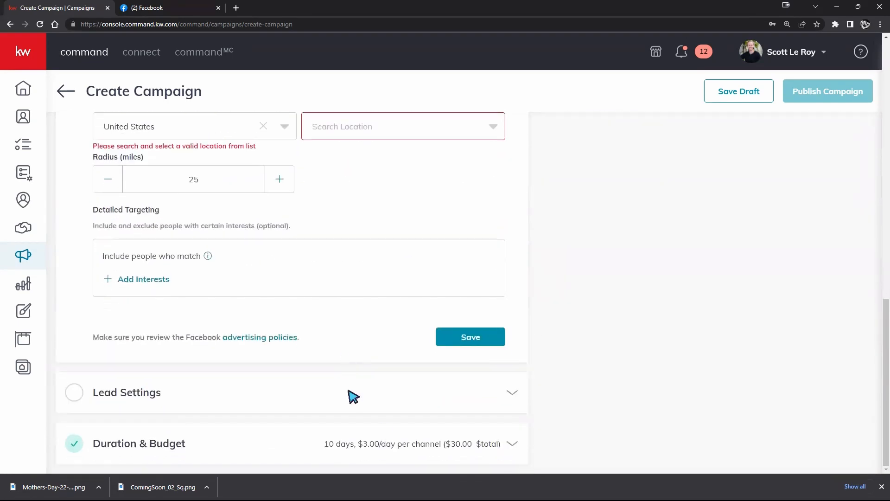
click(465, 439)
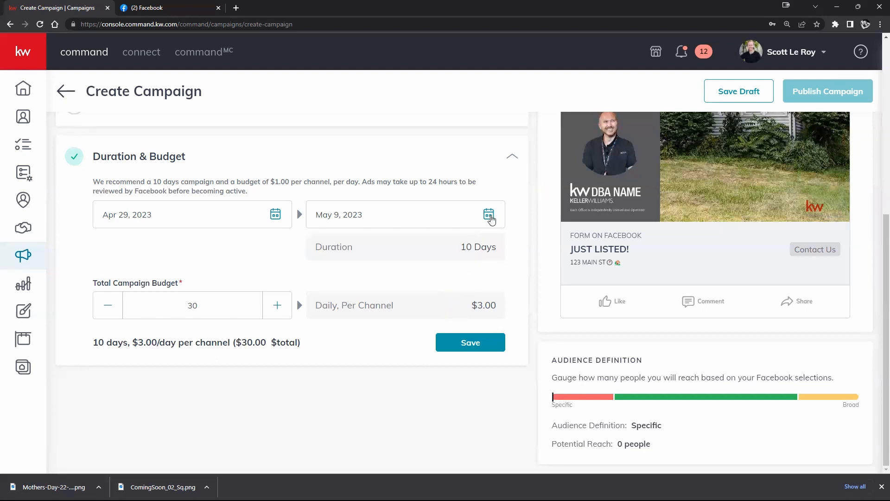
click(489, 215)
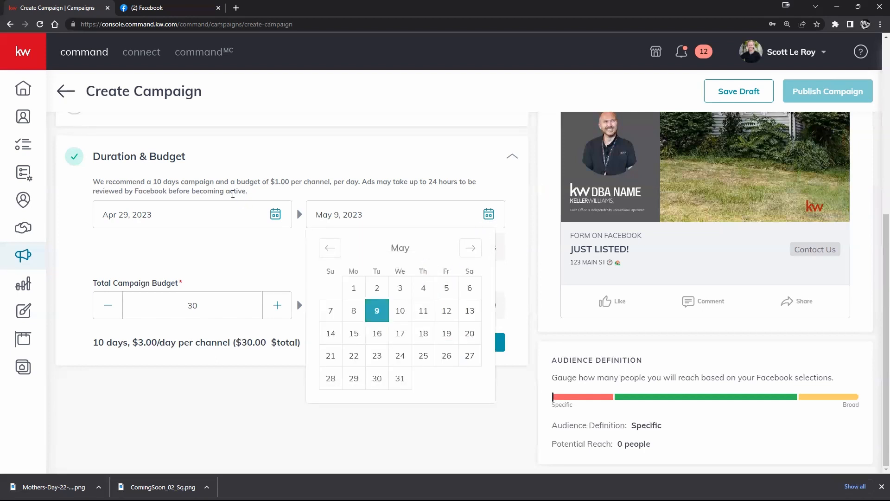
click(272, 260)
click(489, 215)
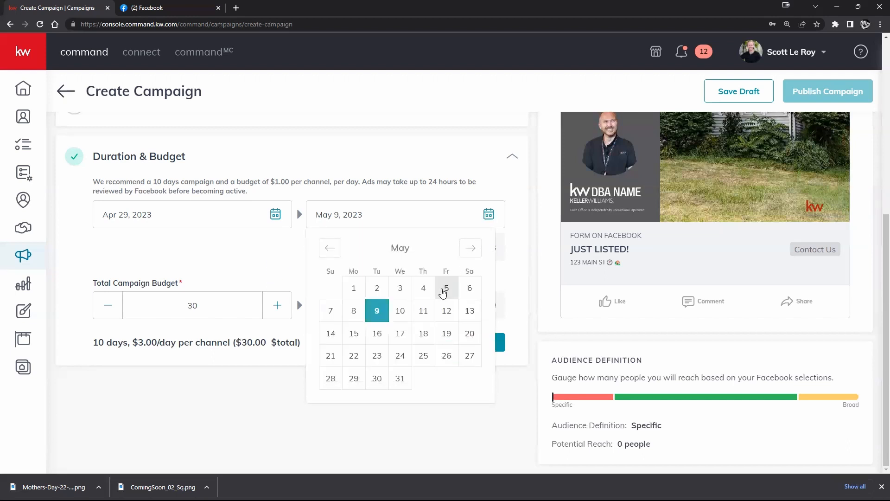
click(424, 312)
click(488, 214)
click(377, 310)
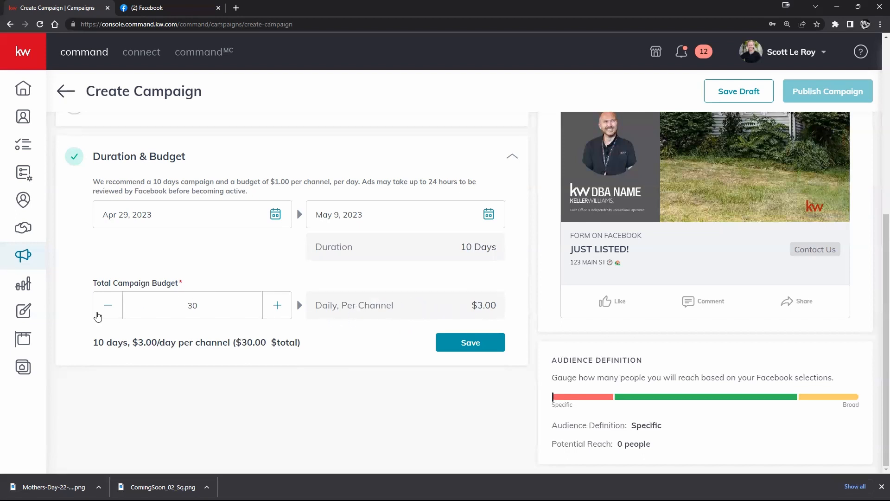
Adjust the total campaign budget down to $24 for the 10-day run
click(108, 313)
click(108, 313)
click(107, 314)
click(107, 314)
click(108, 314)
click(108, 313)
click(108, 314)
click(107, 313)
click(278, 305)
click(277, 305)
click(277, 306)
drag(93, 342, 124, 343)
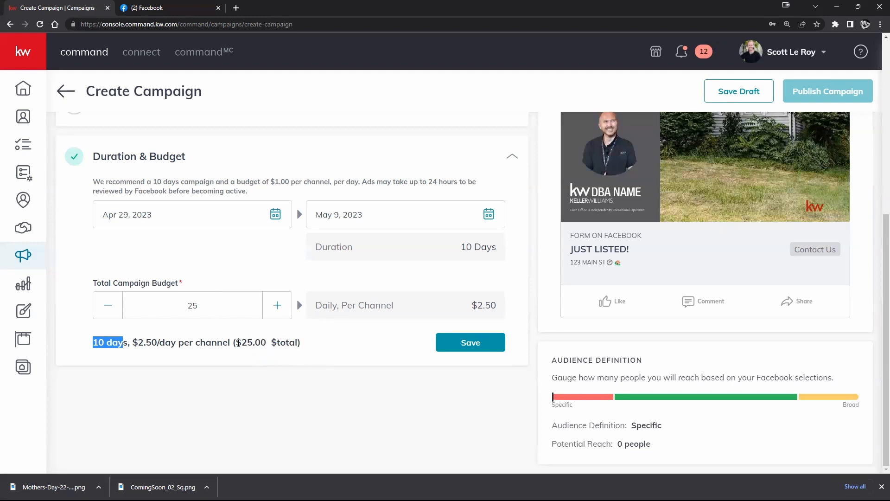
click(108, 310)
click(108, 309)
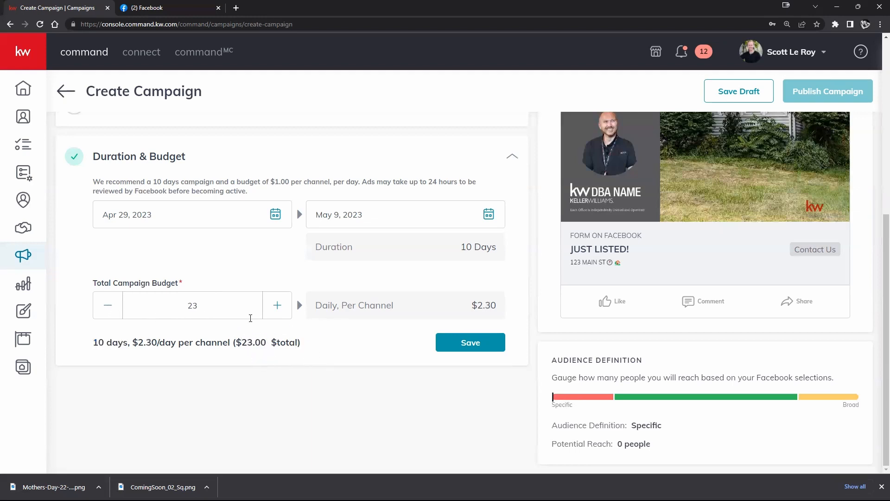
click(278, 311)
Review the Facebook Settings again, covering destination, button label, custom audience location and detailed targeting
scroll(289, 324, up, 2)
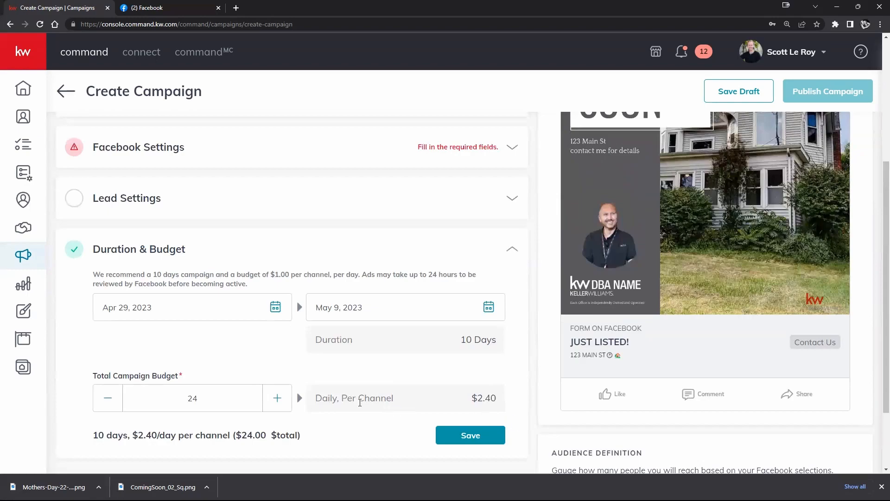
scroll(306, 402, up, 4)
click(315, 343)
scroll(319, 297, down, 7)
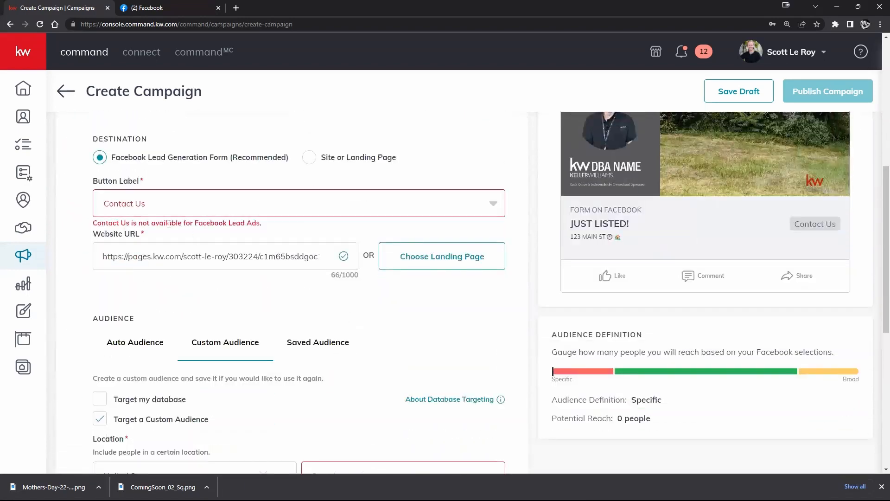
scroll(317, 253, down, 2)
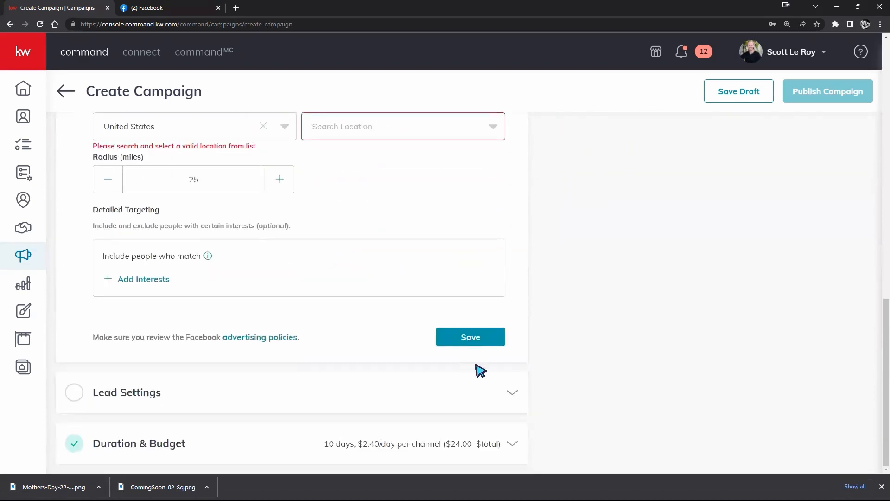
Reopen the Duration & Budget settings and lower the total campaign budget to $6
click(512, 444)
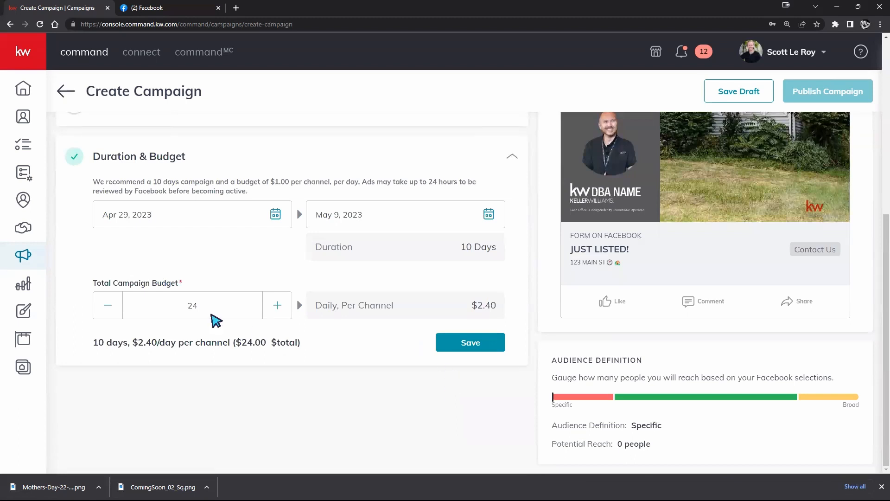
click(114, 310)
click(115, 310)
click(115, 310)
triple_click(115, 310)
double_click(115, 310)
triple_click(114, 310)
double_click(114, 309)
double_click(115, 310)
double_click(115, 309)
click(115, 310)
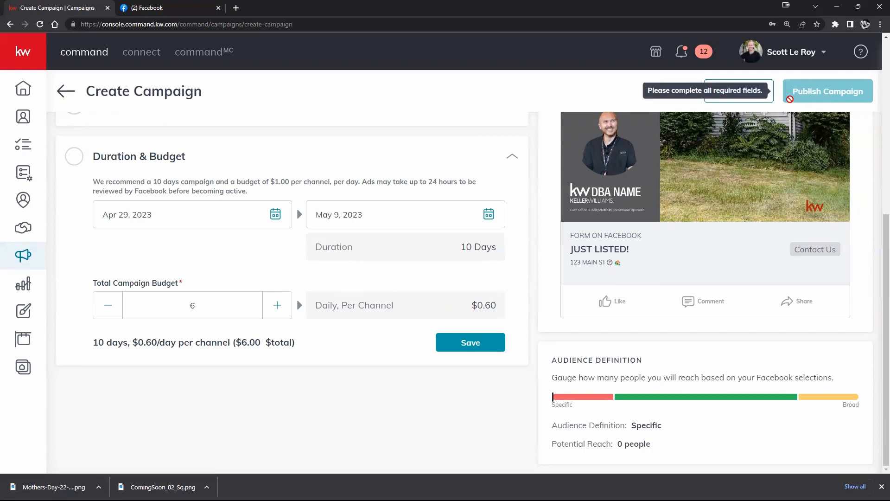
Save the unfinished Facebook ad campaign as a draft and return to the campaign list
scroll(383, 255, up, 6)
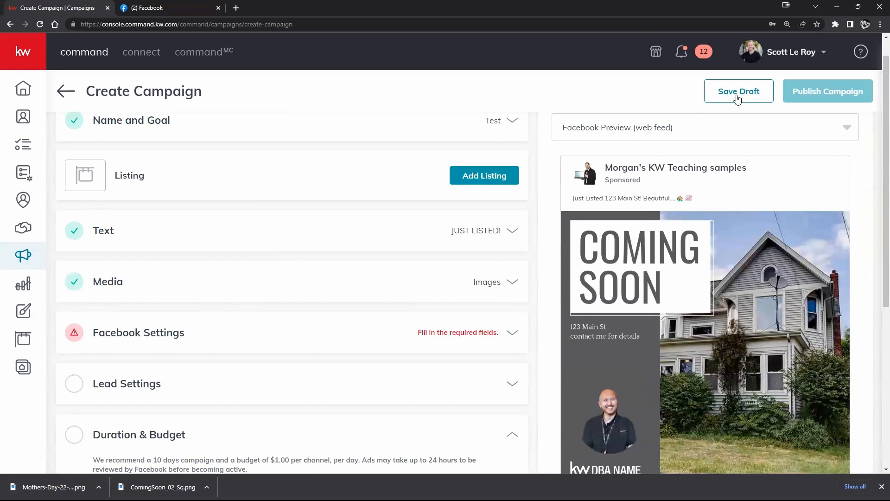
click(739, 99)
click(406, 295)
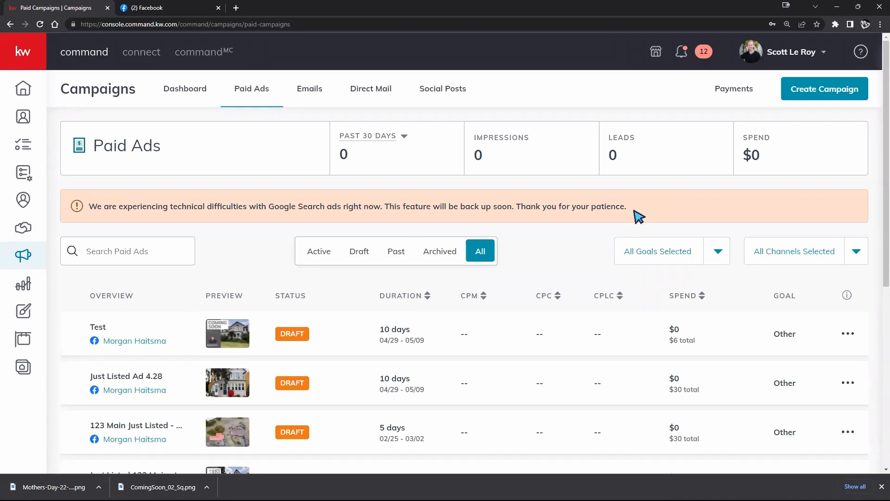
Go to the Social Posts section of Campaigns and start a new Social Post campaign
click(447, 97)
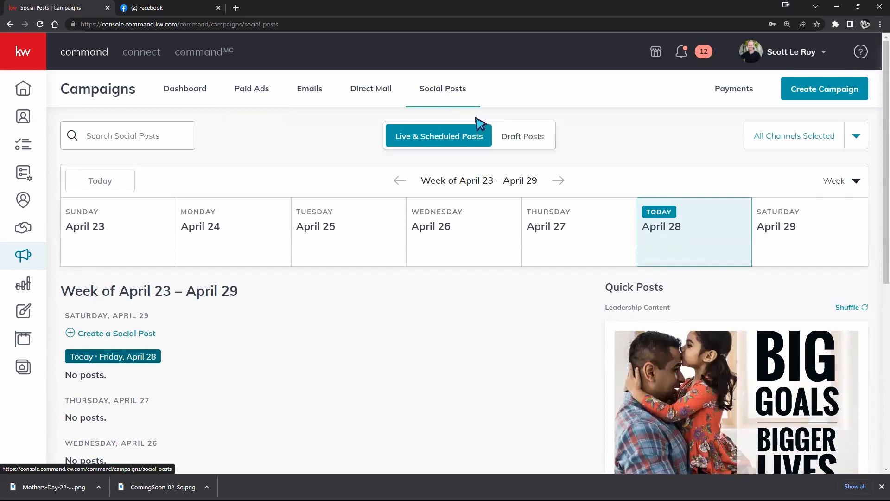
click(818, 91)
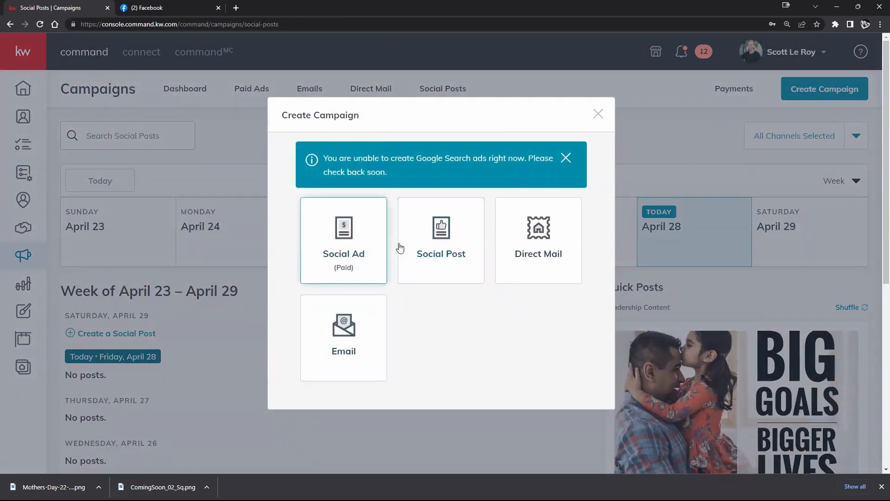
click(410, 253)
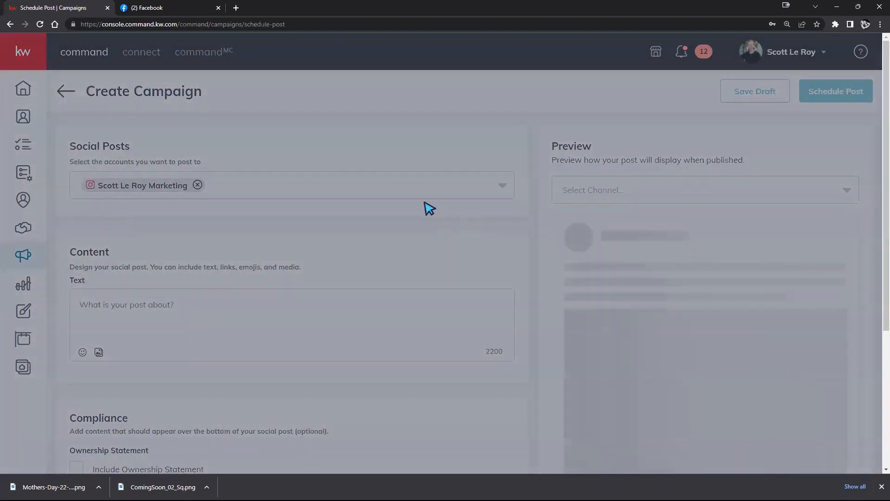
Look over the social post form's account, content, compliance and schedule sections
scroll(387, 185, down, 2)
scroll(306, 283, down, 2)
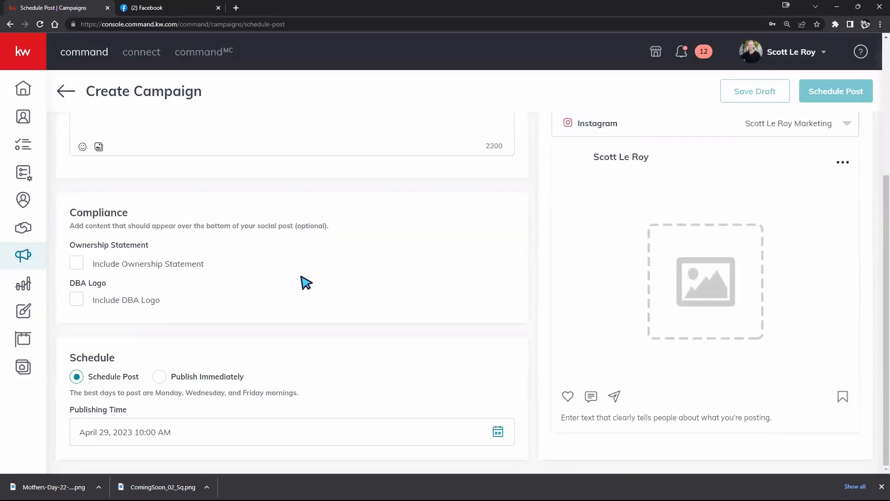
scroll(306, 283, up, 3)
scroll(308, 282, up, 1)
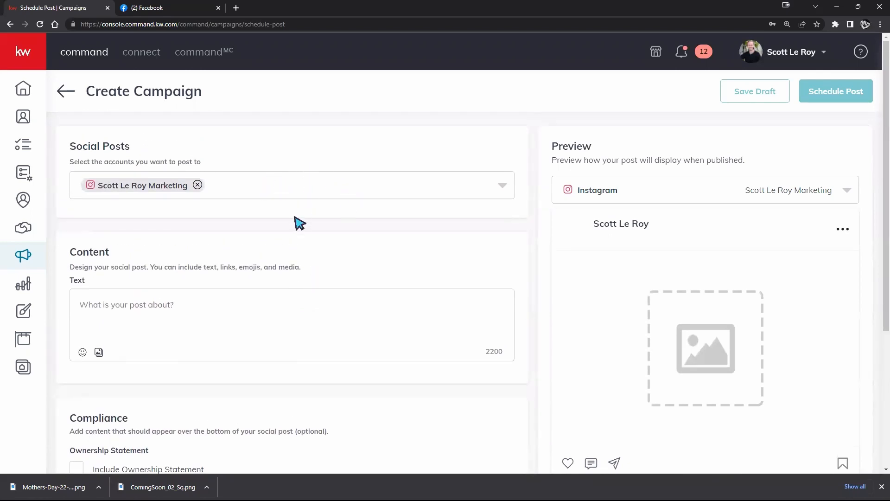
scroll(297, 234, down, 1)
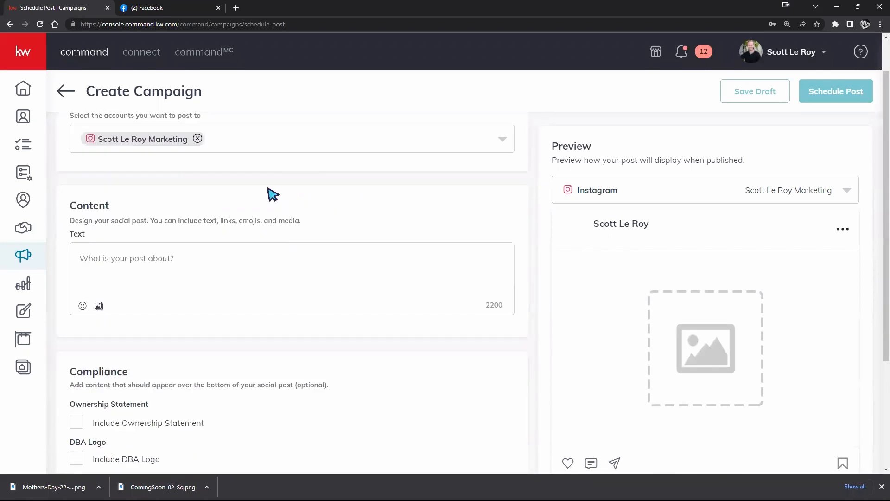
scroll(294, 272, up, 1)
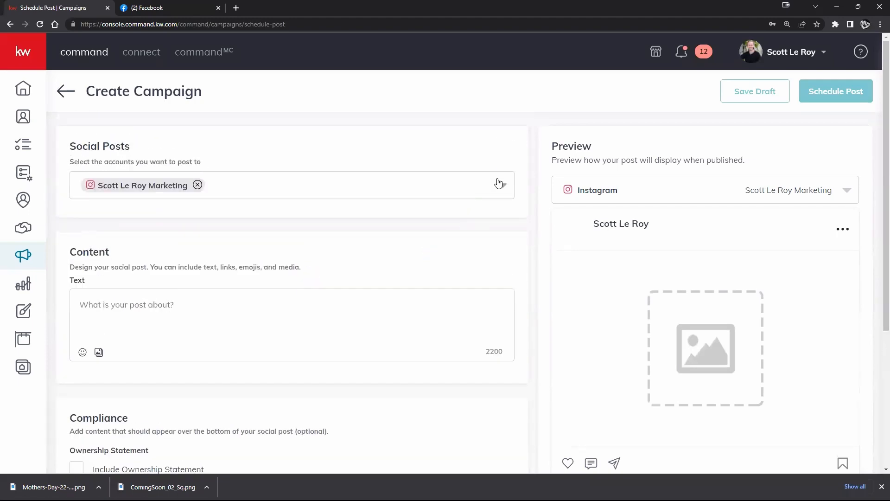
Choose the KW Teaching samples Facebook page as the posting account and remove the Instagram account
click(499, 183)
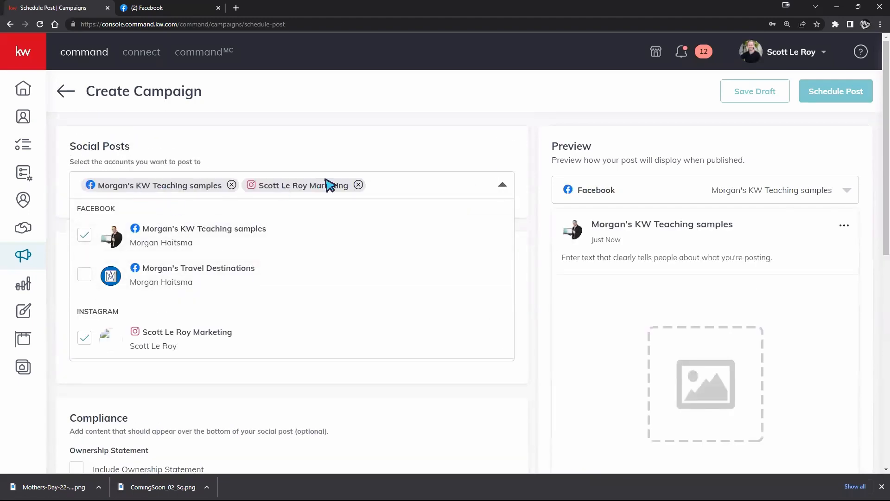
click(359, 185)
click(393, 156)
Enter "SDFSDvD" as the social post's text
scroll(264, 237, down, 3)
click(236, 194)
text(SDFSDvD)
scroll(288, 292, up, 1)
scroll(207, 258, down, 1)
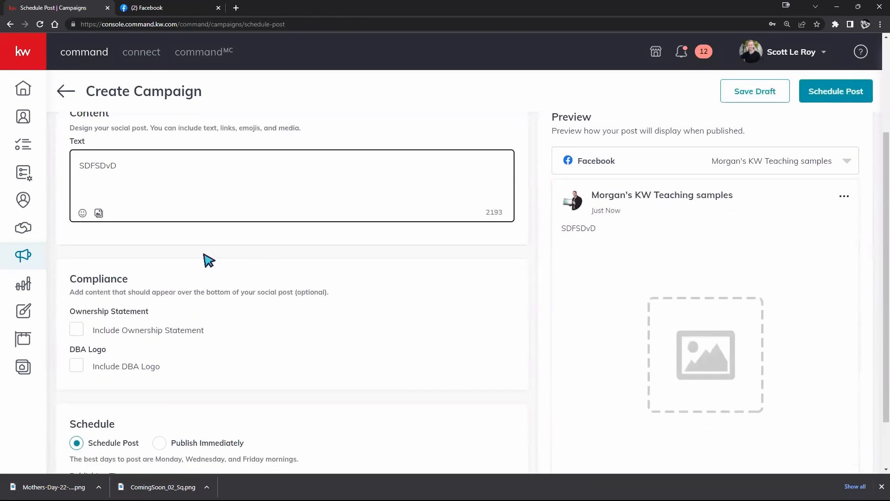
Open the post's media area and try to add one of the saved designs
click(99, 213)
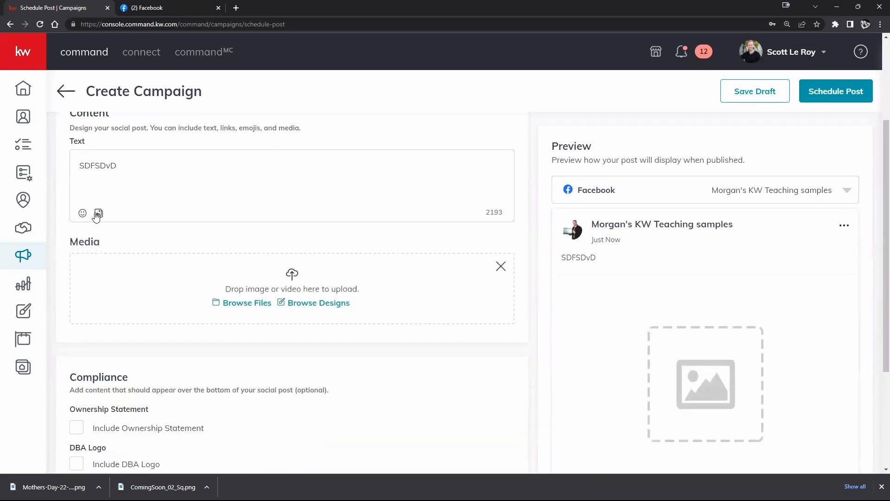
click(297, 306)
click(298, 204)
scroll(454, 370, down, 4)
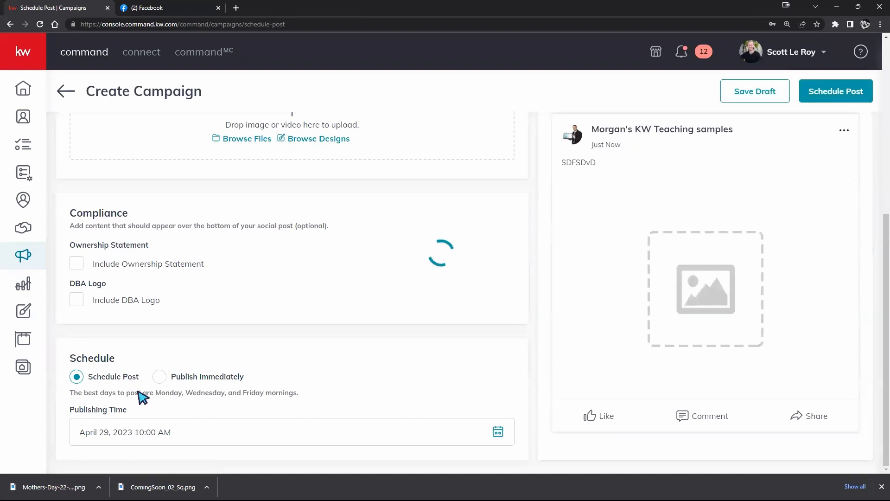
scroll(201, 371, up, 1)
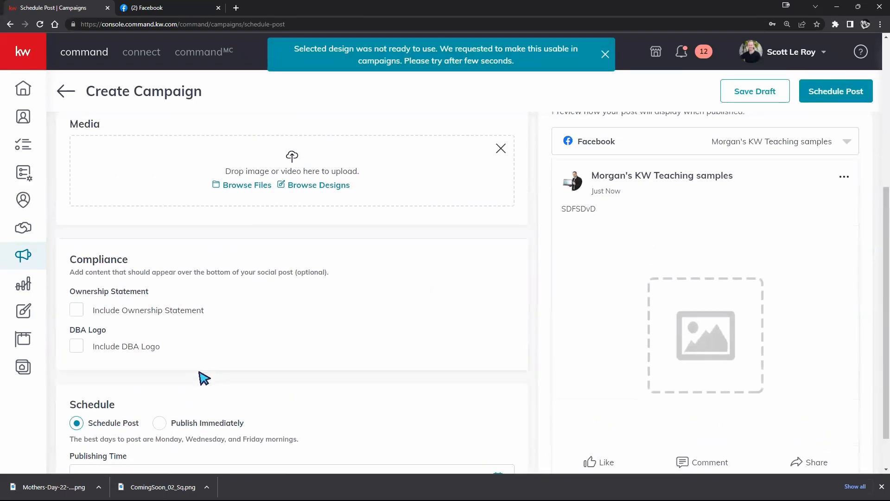
Schedule the social post for May 14, 2023 at 10:00 AM
scroll(205, 358, down, 1)
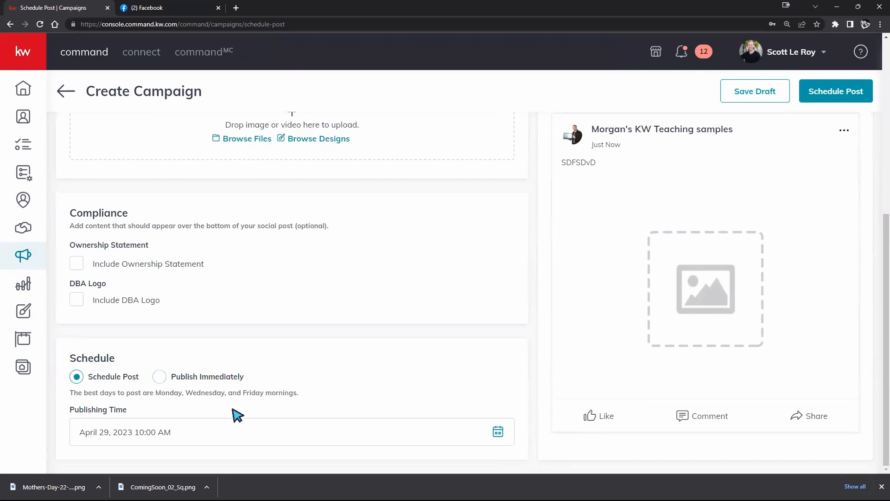
click(498, 433)
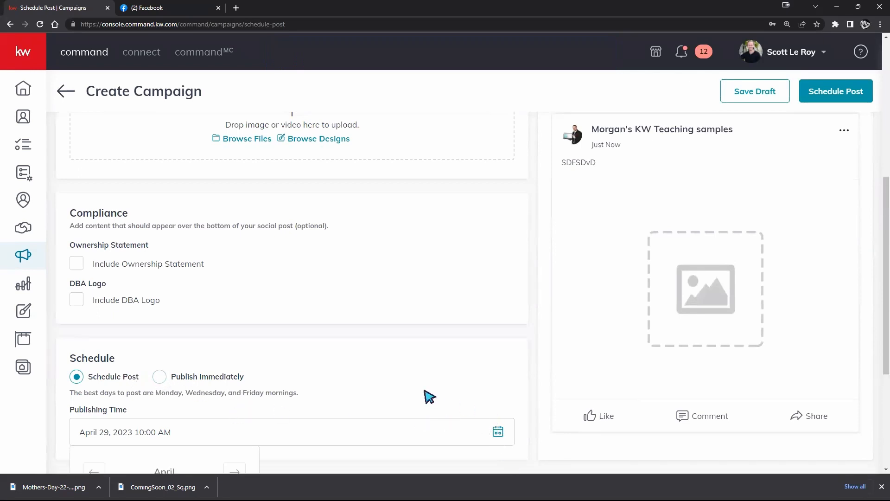
scroll(370, 352, down, 4)
click(230, 288)
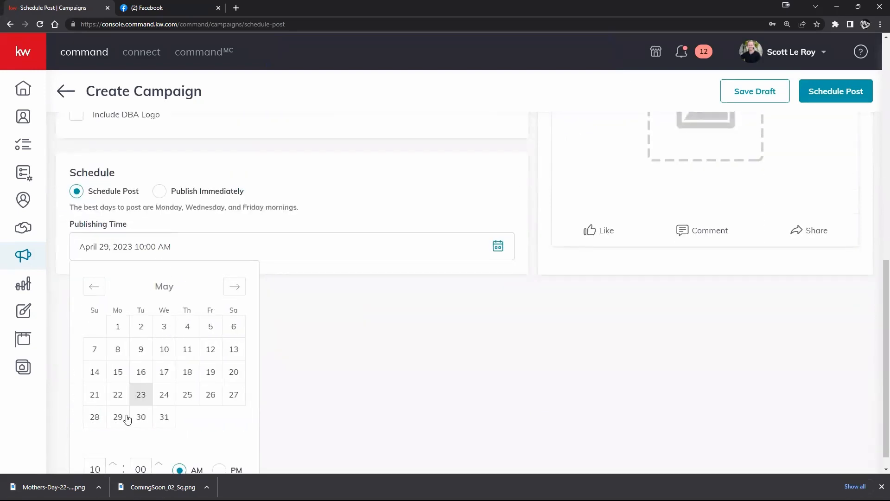
click(141, 349)
click(94, 372)
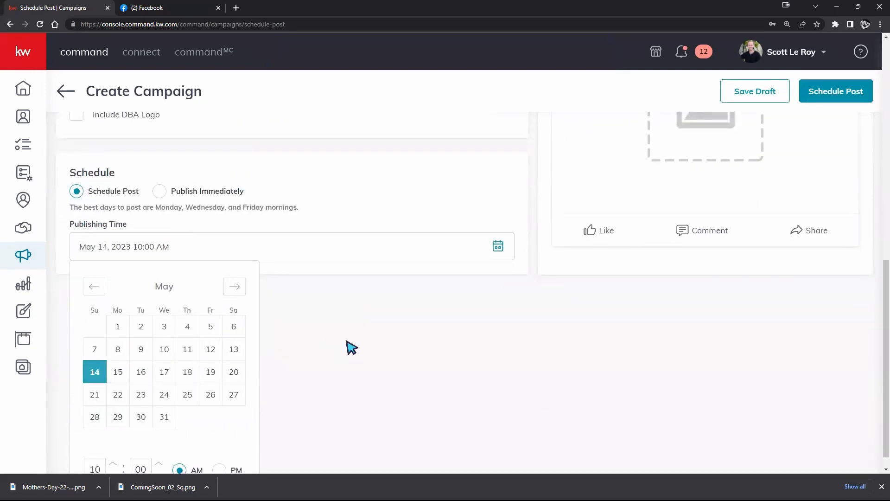
click(346, 352)
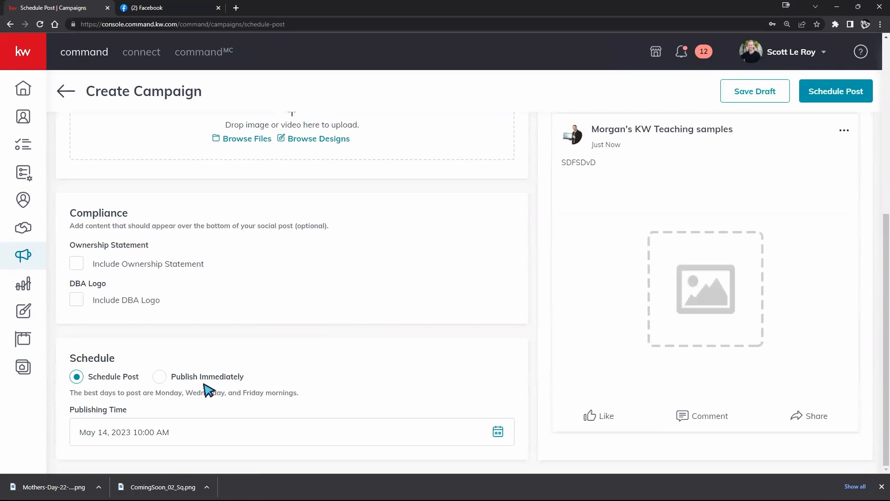